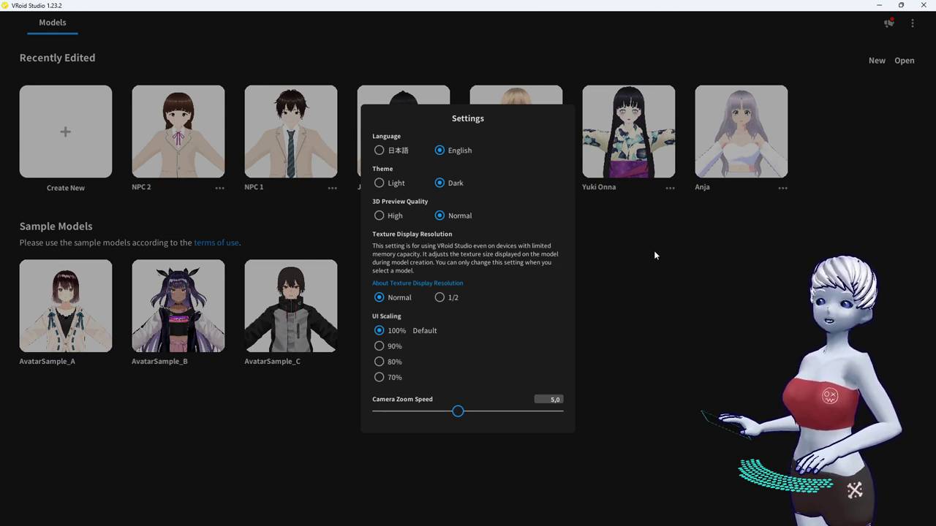
Close the settings and create a new model from the Masc base
click(655, 255)
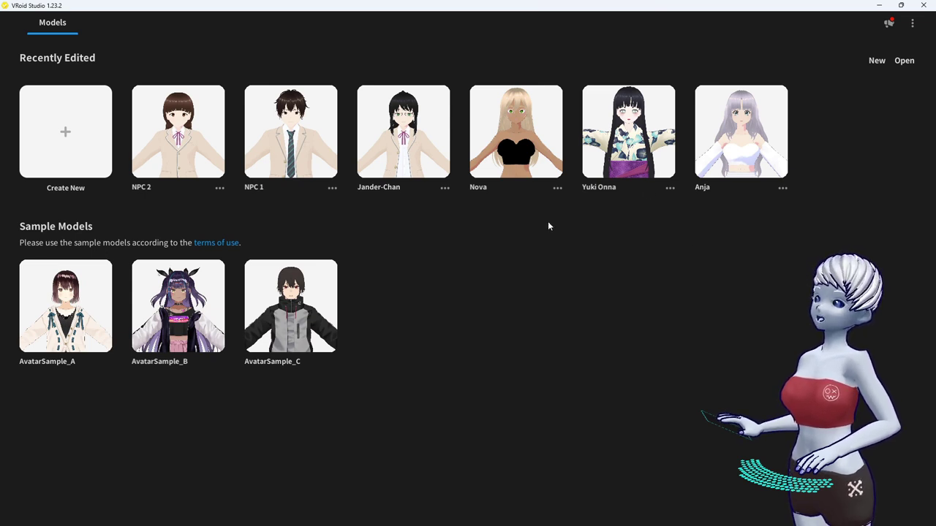
click(68, 134)
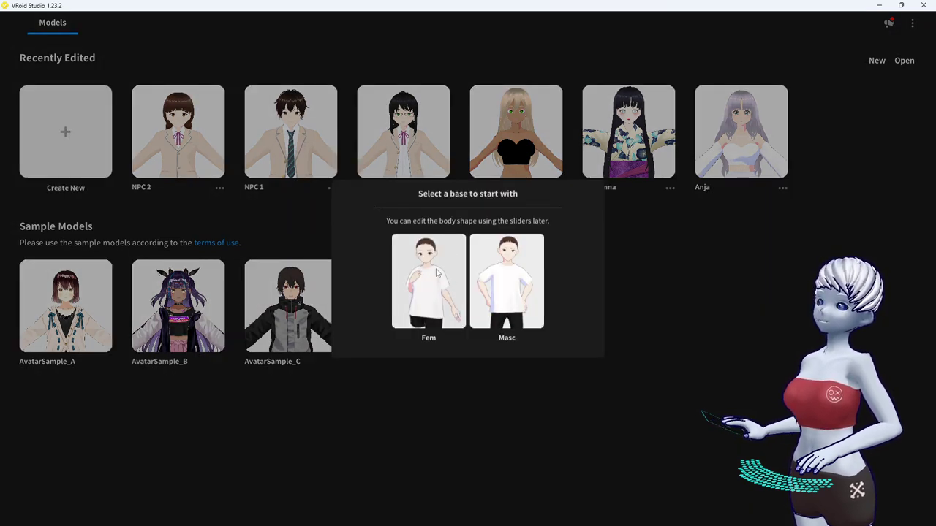
click(510, 280)
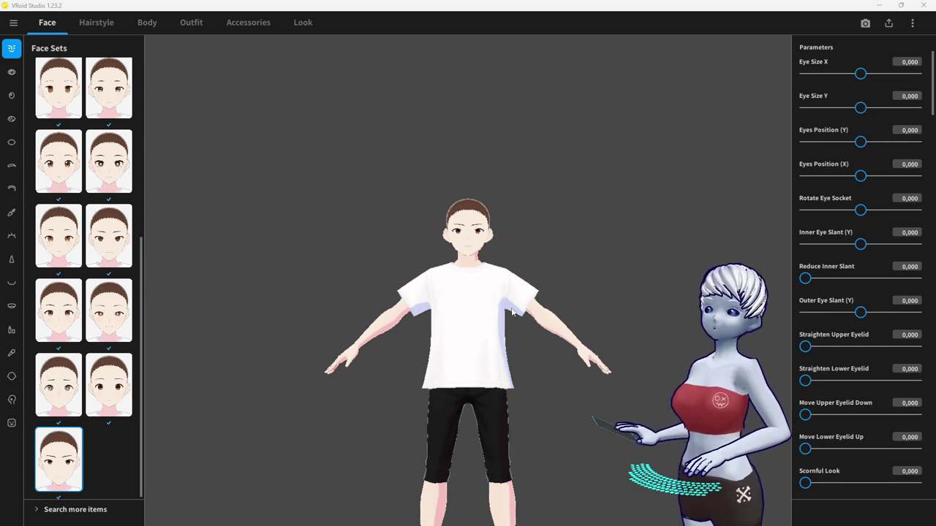
Examine the new model's full figure from different distances and angles
middle_drag(480, 351, 500, 209)
right_drag(537, 196, 540, 215)
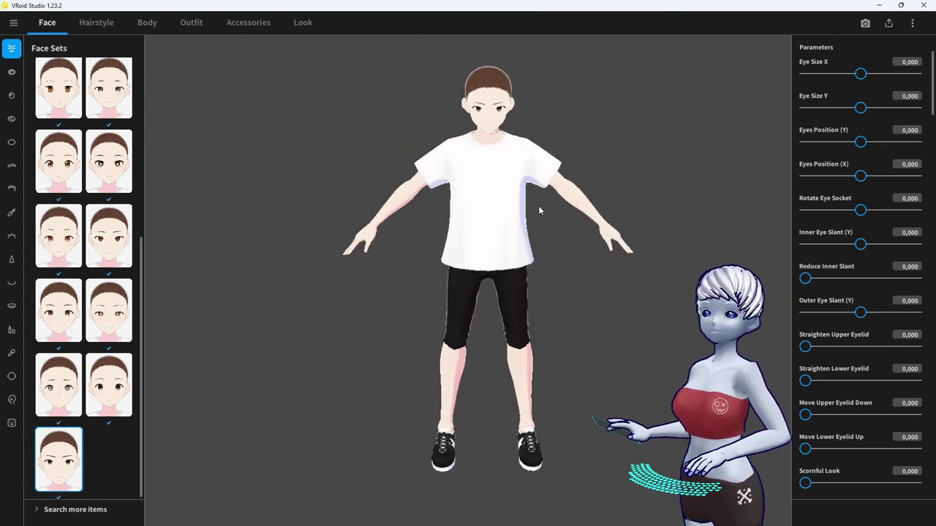
scroll(490, 187, up, 3)
scroll(491, 188, down, 3)
scroll(491, 187, up, 3)
scroll(483, 175, down, 2)
middle_drag(472, 188, 464, 234)
mouse_move(464, 234)
right_down()
mouse_move(480, 244)
mouse_move(476, 227)
right_up()
middle_drag(476, 228, 473, 192)
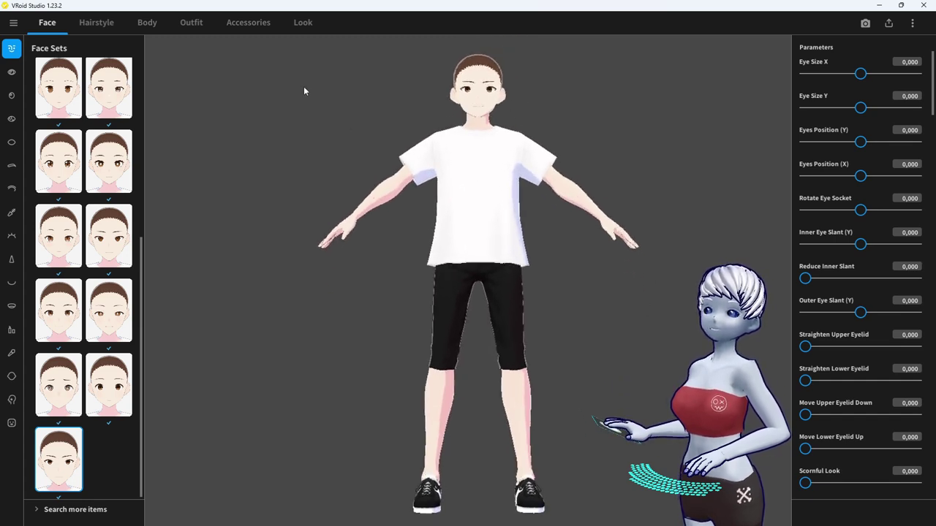
Set the rim light intensity of the hair, face and body to 0,000
click(295, 27)
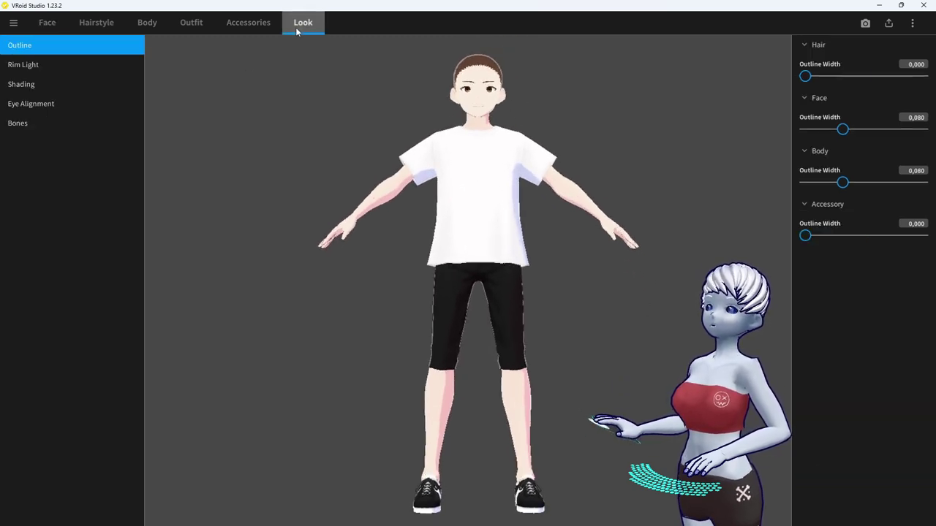
click(49, 66)
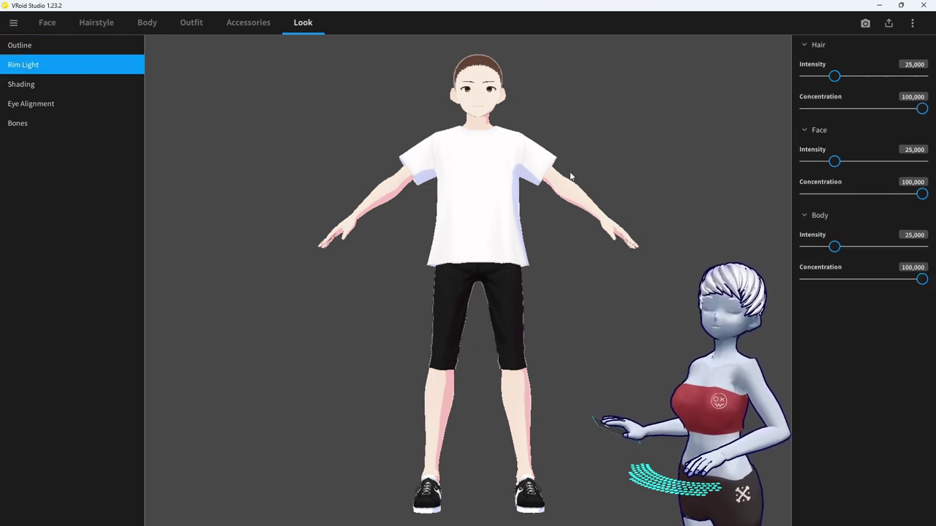
drag(834, 76, 727, 92)
drag(834, 161, 730, 162)
drag(834, 247, 666, 252)
right_drag(581, 277, 576, 253)
right_drag(461, 302, 471, 303)
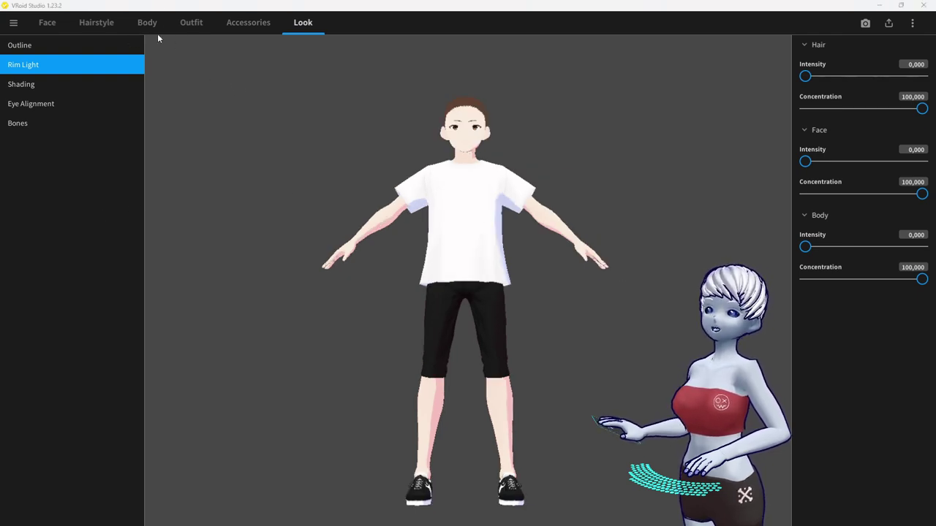
Try several whole-body presets and apply the one in the second row, second column
click(154, 31)
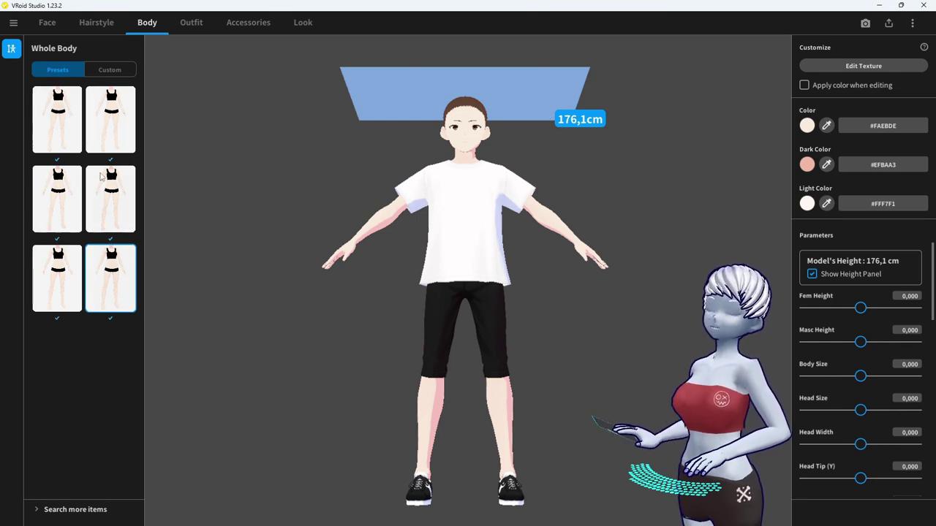
click(58, 123)
click(111, 115)
click(113, 201)
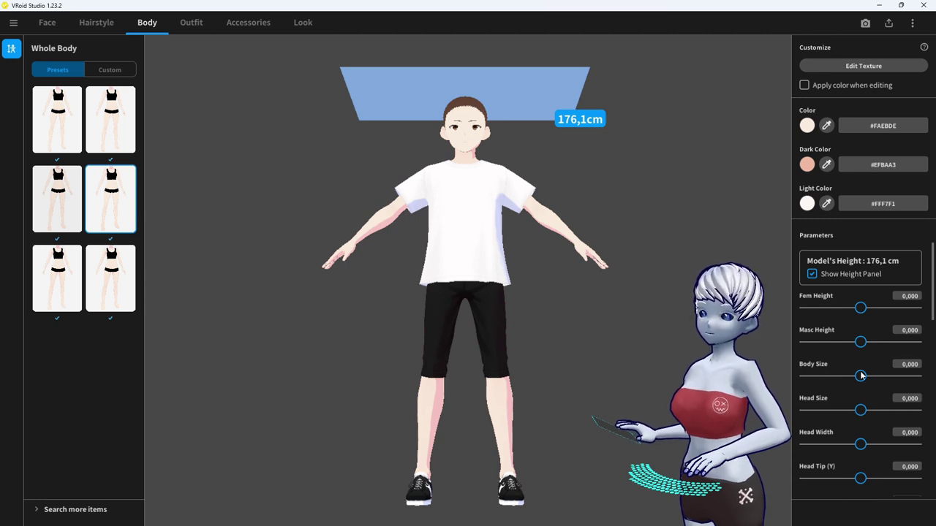
Adjust the model's proportions to Body Size 0,088, Fem Height 0,035 and Masc Height 0,079
mouse_move(861, 379)
mouse_down()
mouse_move(875, 376)
mouse_move(851, 374)
mouse_up()
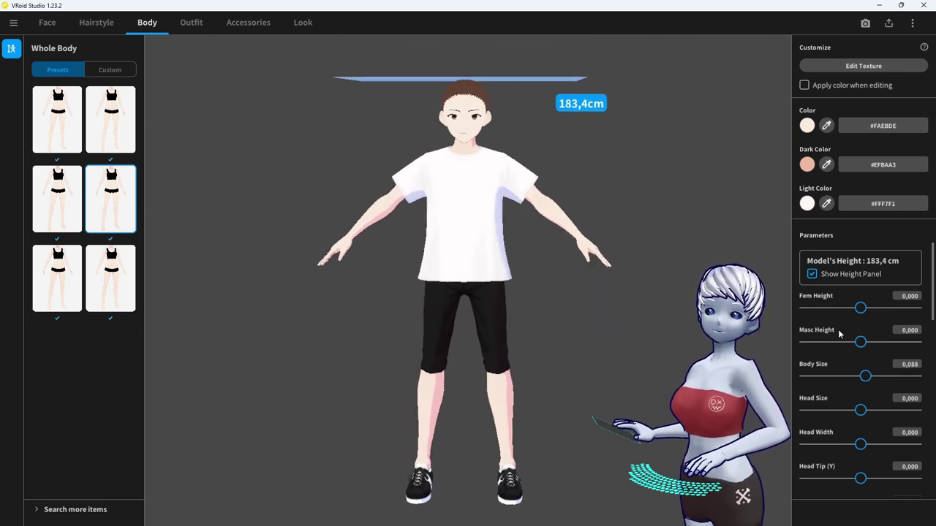
mouse_move(864, 347)
mouse_down()
mouse_move(888, 344)
mouse_move(864, 350)
mouse_up()
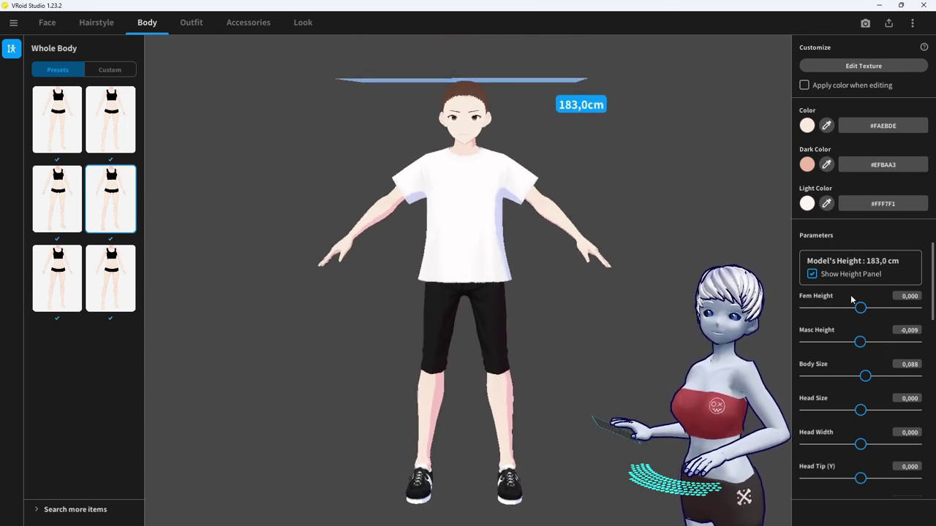
mouse_move(860, 308)
mouse_down()
mouse_move(897, 308)
mouse_move(862, 308)
mouse_up()
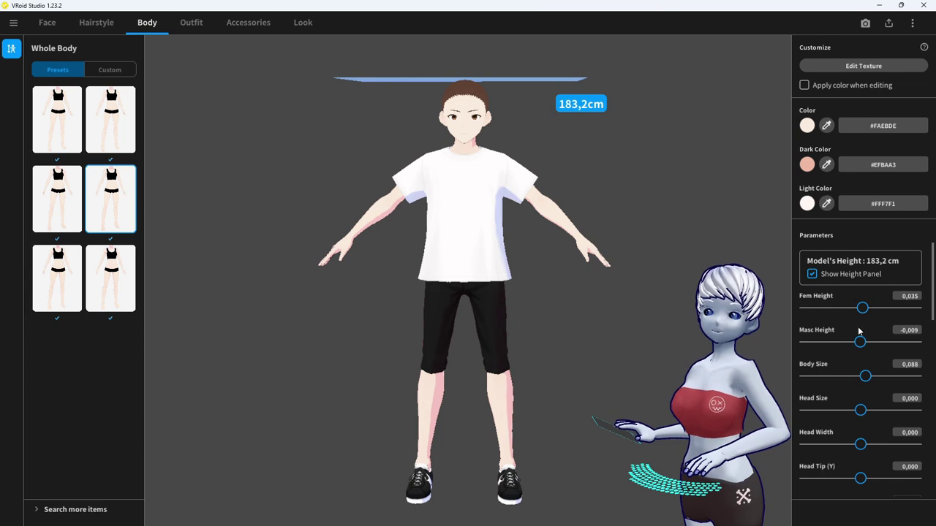
drag(859, 342, 866, 341)
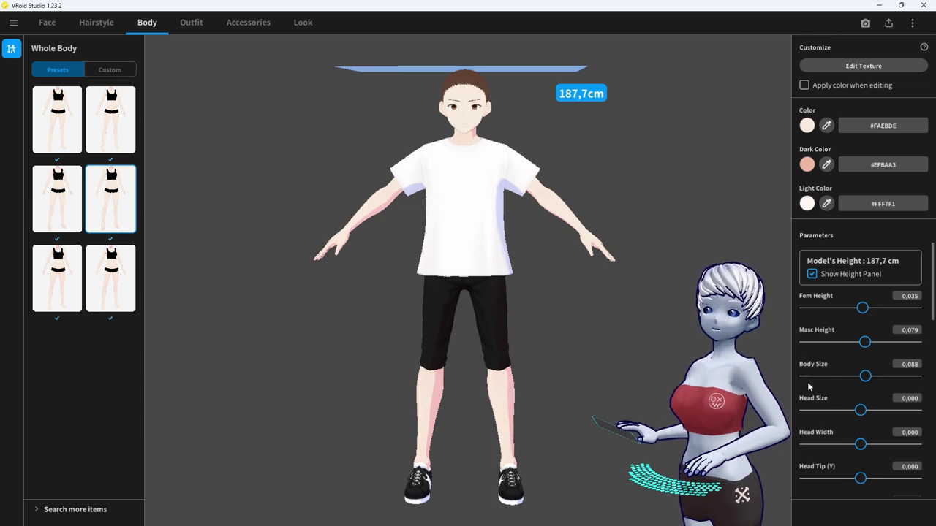
Set the body's Head Size to -0,053 and Neck Length to 0,229
scroll(819, 374, down, 1)
scroll(818, 376, down, 1)
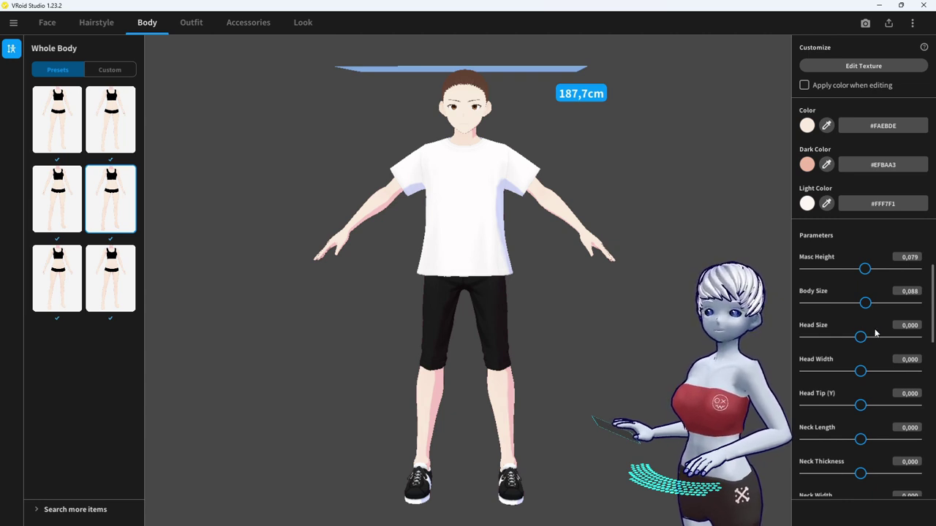
mouse_move(861, 337)
mouse_down()
mouse_move(889, 339)
mouse_move(849, 338)
mouse_move(861, 339)
mouse_up()
scroll(860, 366, down, 2)
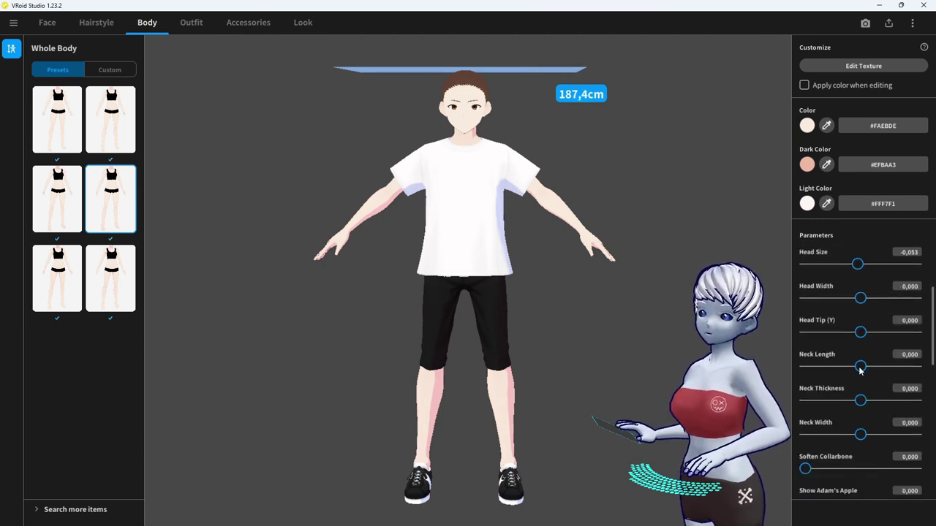
mouse_move(862, 367)
mouse_down()
mouse_move(886, 363)
mouse_move(873, 364)
mouse_up()
scroll(823, 380, down, 2)
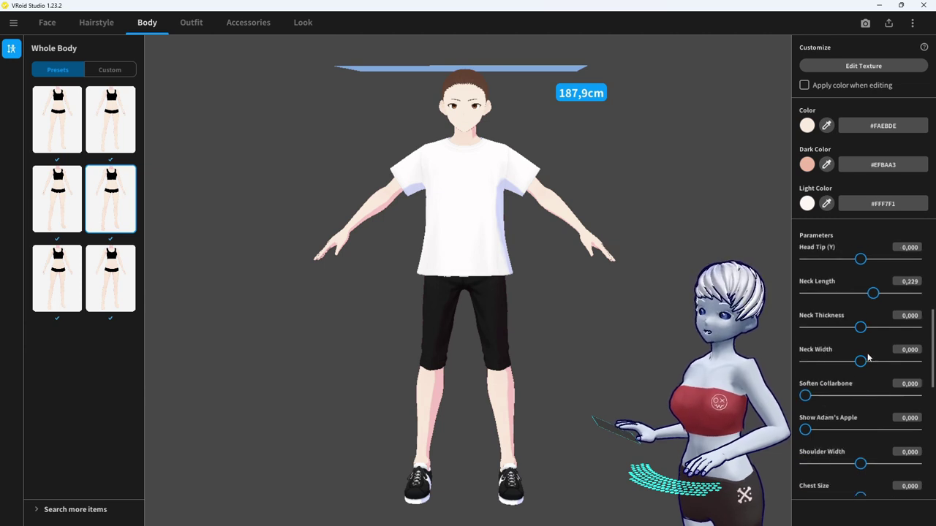
Give the neck a visible Adam's apple by setting Show Adam's Apple to 70,925
scroll(839, 384, down, 1)
drag(805, 405, 908, 405)
drag(560, 348, 586, 352)
scroll(832, 431, down, 2)
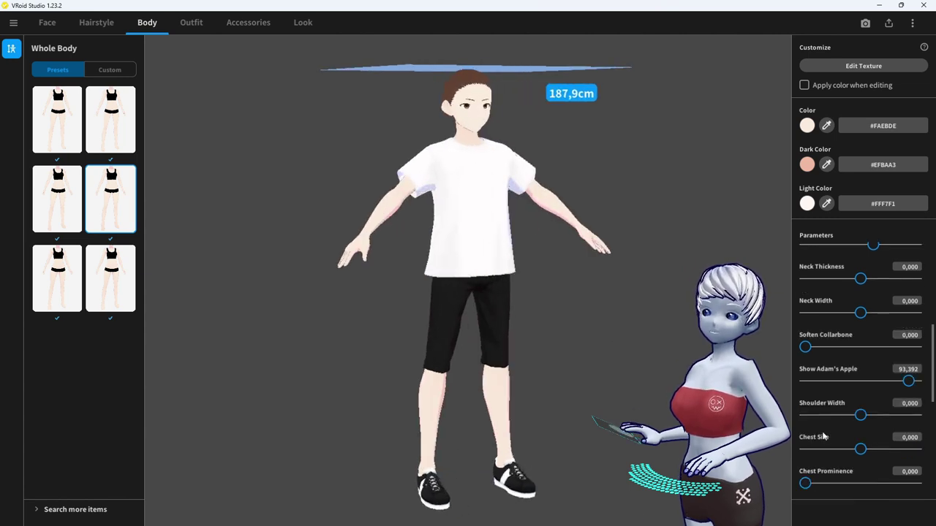
drag(908, 331, 883, 332)
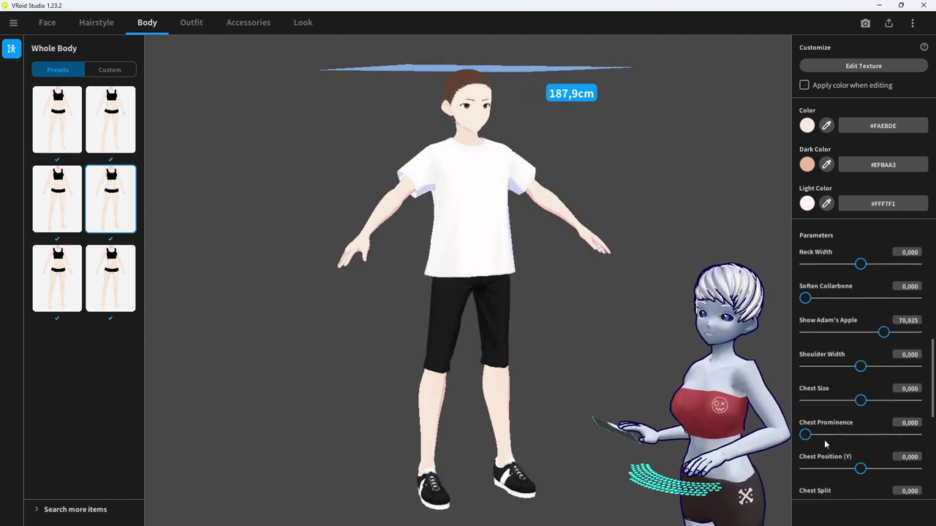
Set the body's Chest Prominence to 0,137 and Arm Length to 0,176
drag(806, 435, 820, 435)
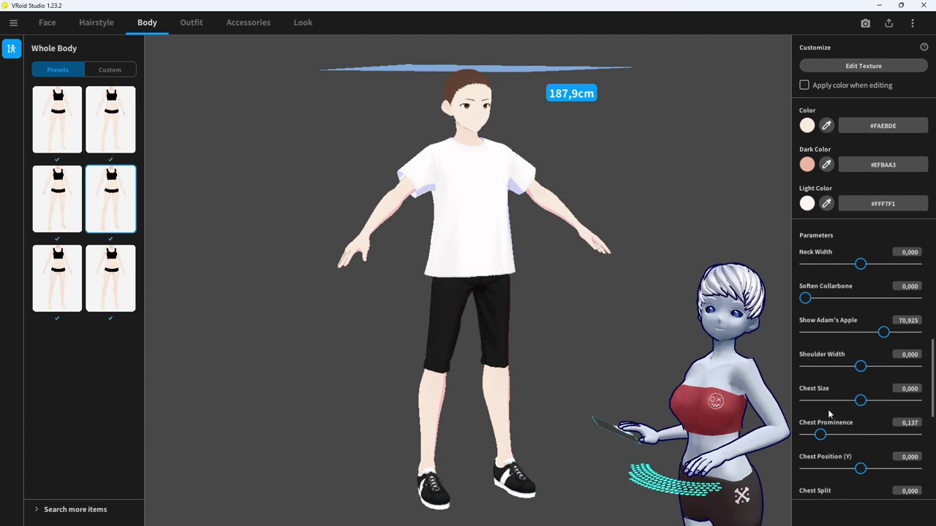
scroll(846, 433, down, 2)
scroll(845, 428, down, 1)
drag(860, 439, 870, 439)
mouse_move(620, 388)
right_down()
mouse_move(579, 386)
mouse_move(621, 384)
right_up()
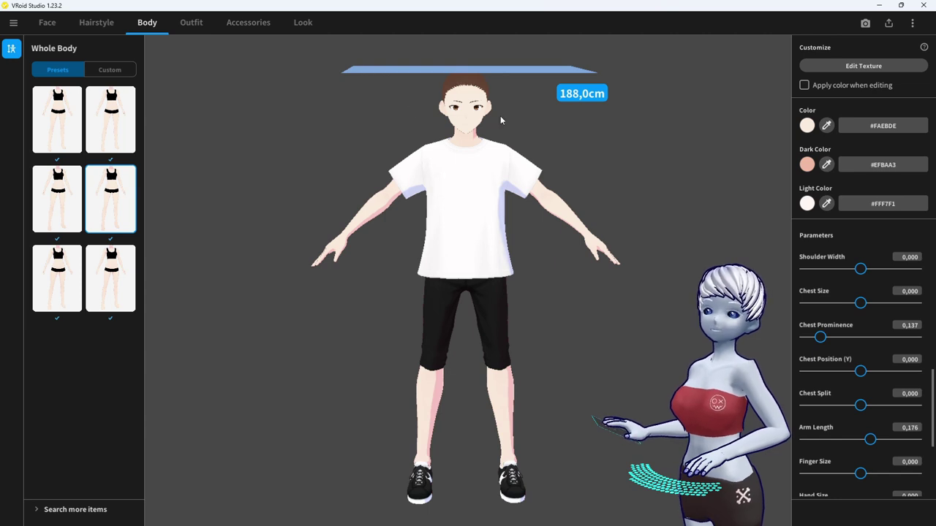
middle_drag(395, 156, 396, 171)
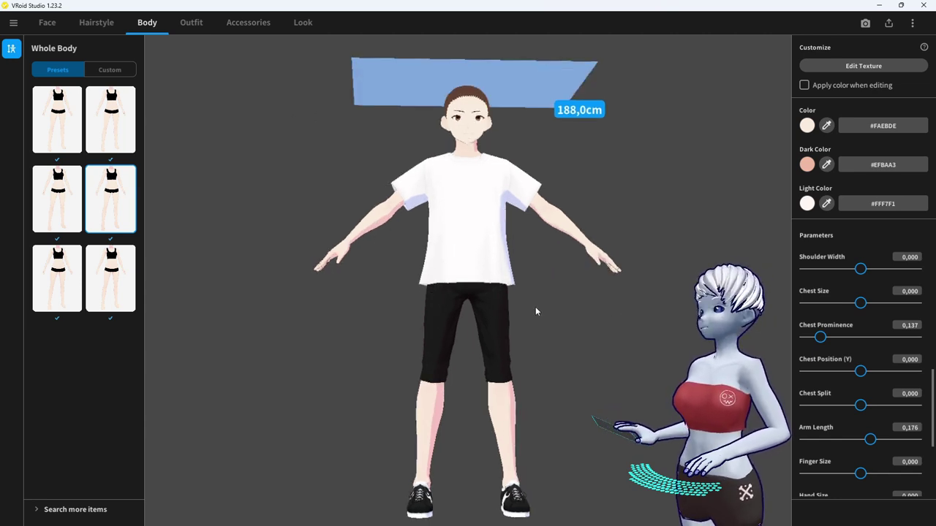
Try several face sets and apply the brown-eyed one in the third visible row, second column
scroll(482, 141, up, 5)
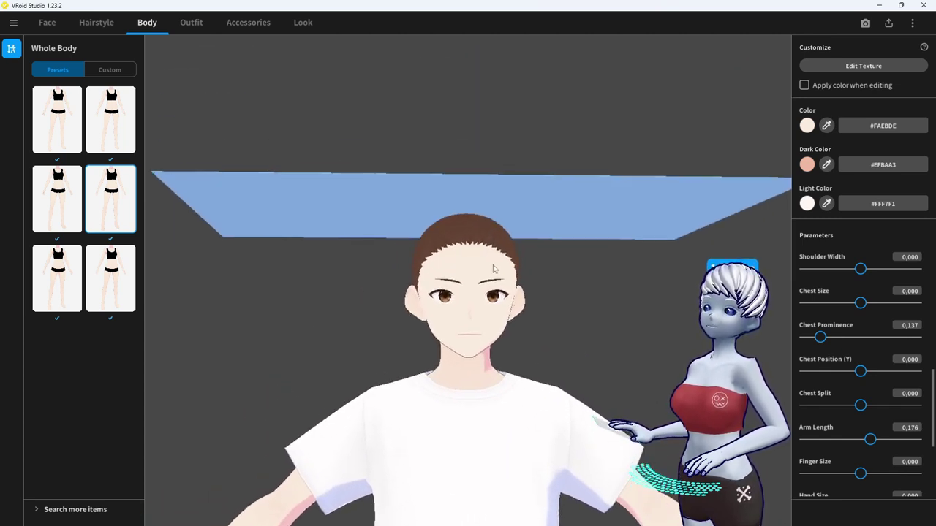
scroll(489, 267, up, 3)
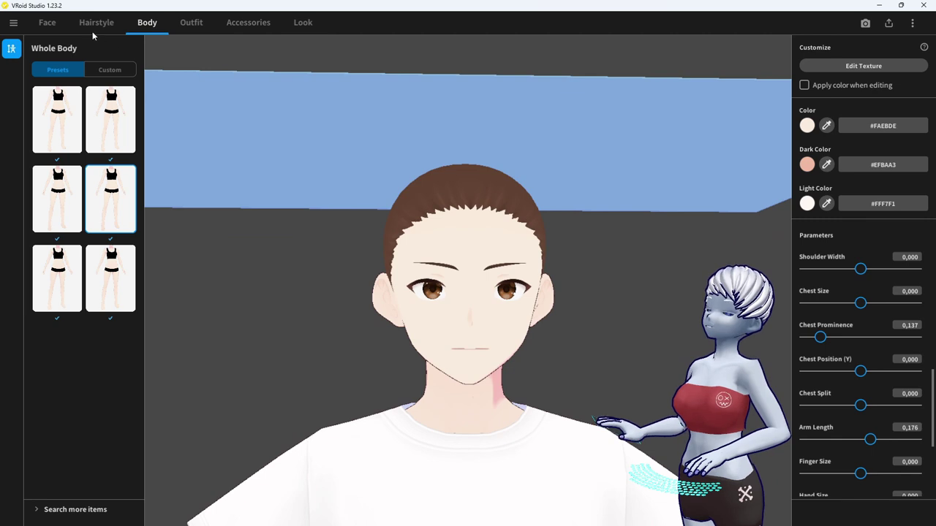
click(52, 28)
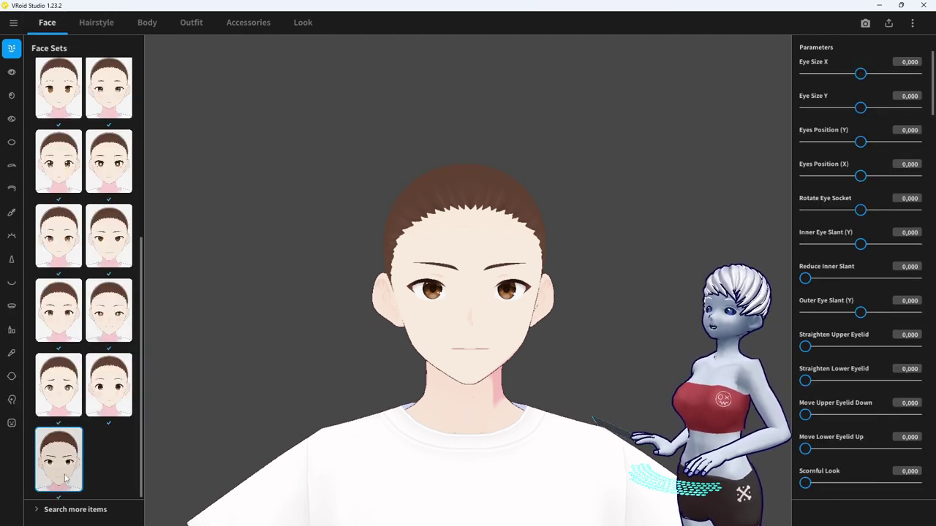
click(61, 399)
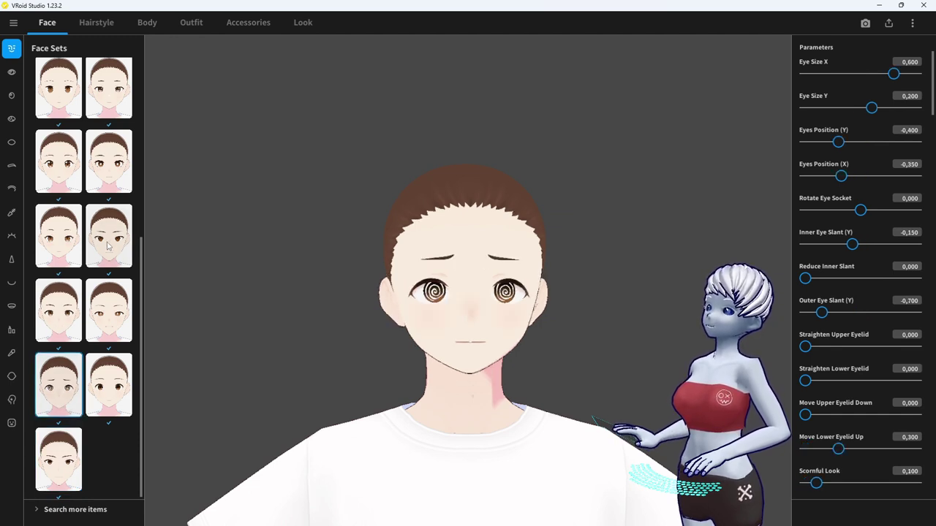
click(96, 135)
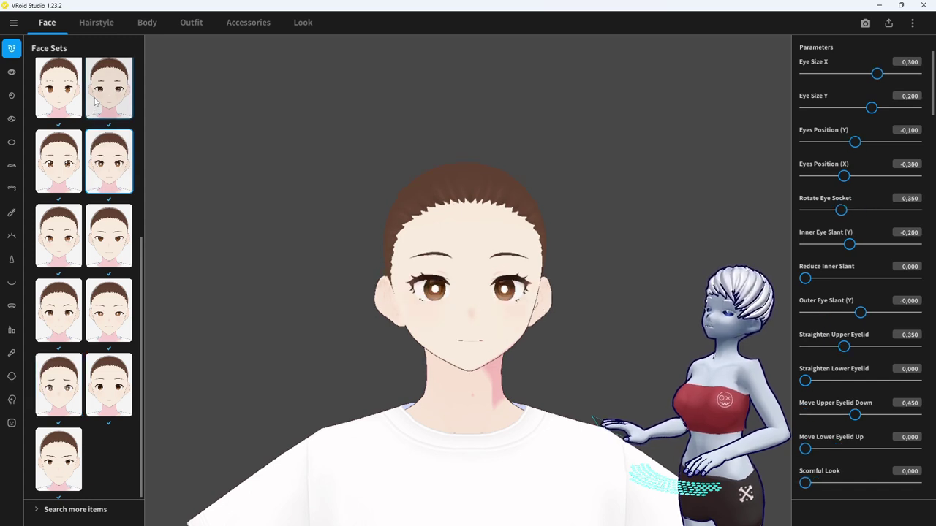
click(91, 311)
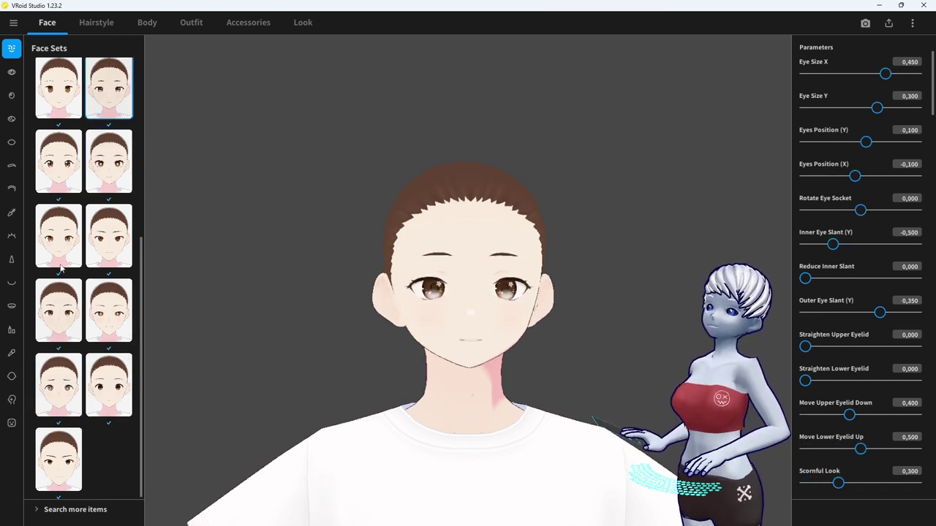
click(105, 168)
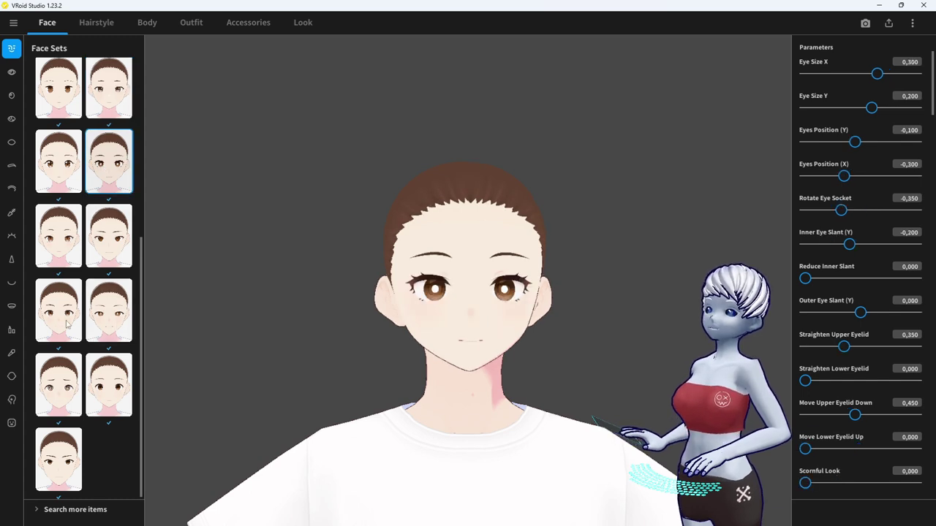
click(108, 235)
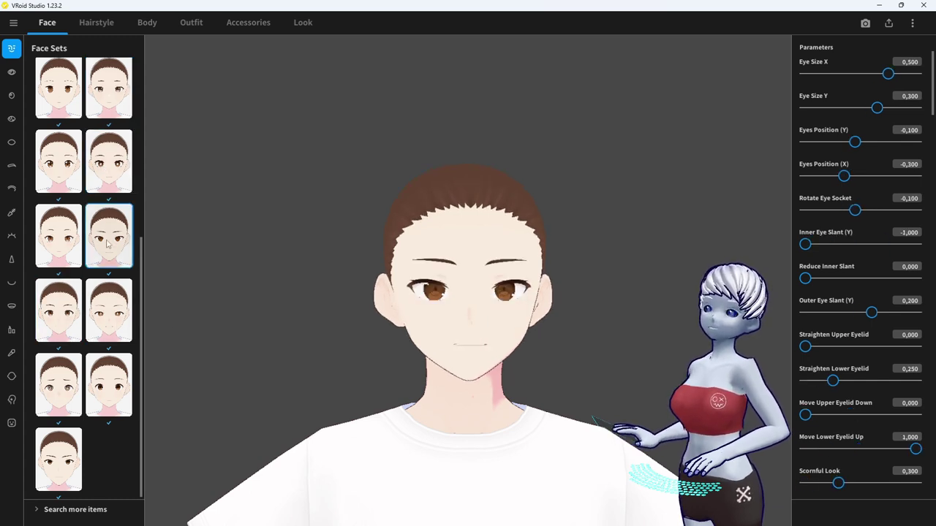
Set the face's Eyes Position (Y) to -0,003 and Inner Eye Slant (Y) to -0,480
scroll(852, 349, down, 1)
scroll(850, 354, up, 1)
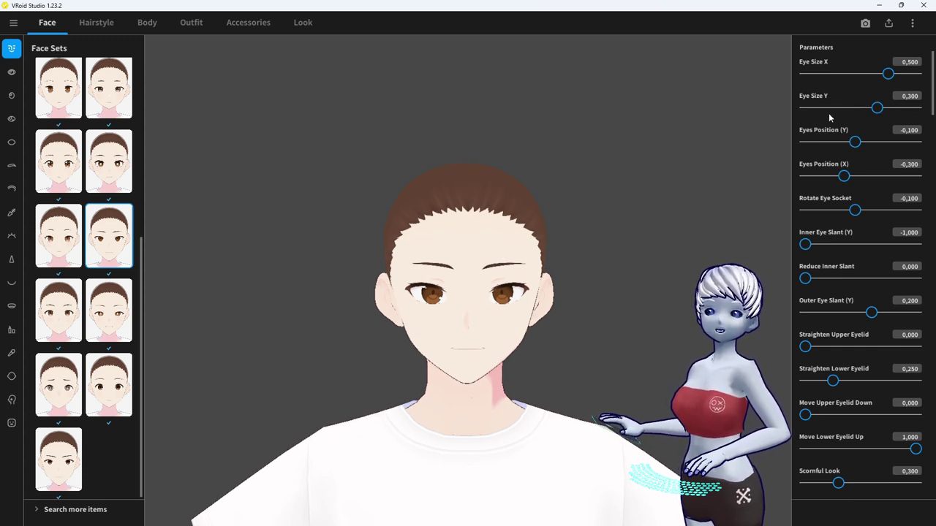
drag(854, 146, 859, 148)
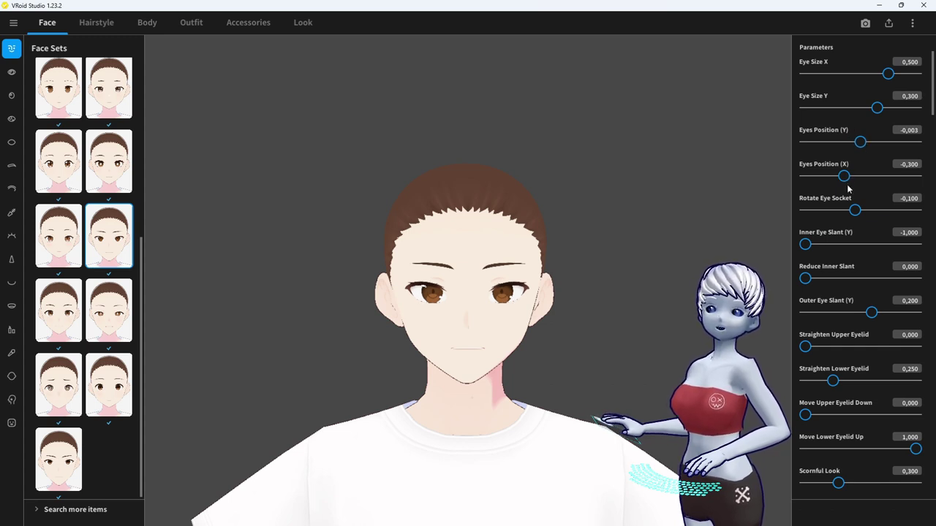
drag(808, 247, 838, 250)
Refine the eyes with Droopy Eyes 0,167, Iris Size (X) -0,247, Iris Size (Y) -0,282 and Gaze Distance 0,018
scroll(850, 334, down, 5)
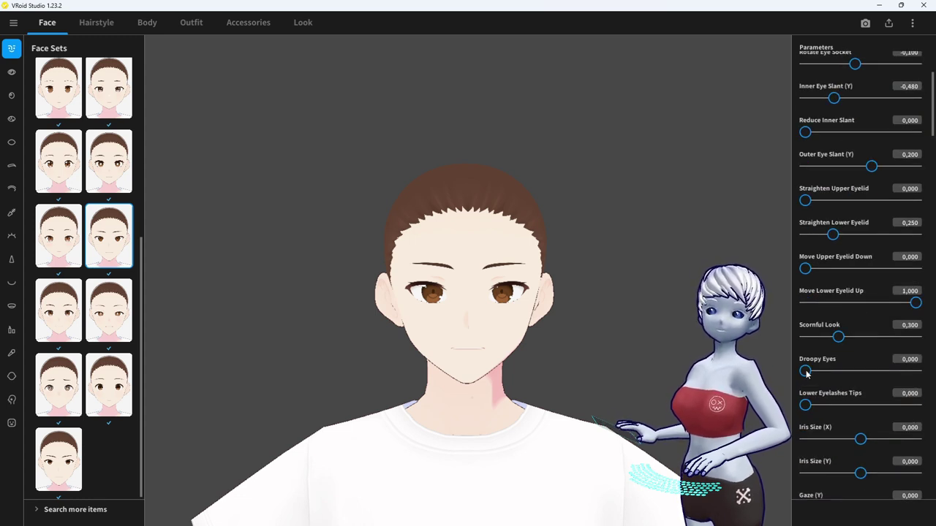
drag(805, 372, 825, 374)
drag(859, 438, 844, 473)
scroll(843, 446, down, 4)
scroll(843, 437, down, 1)
drag(860, 395, 865, 397)
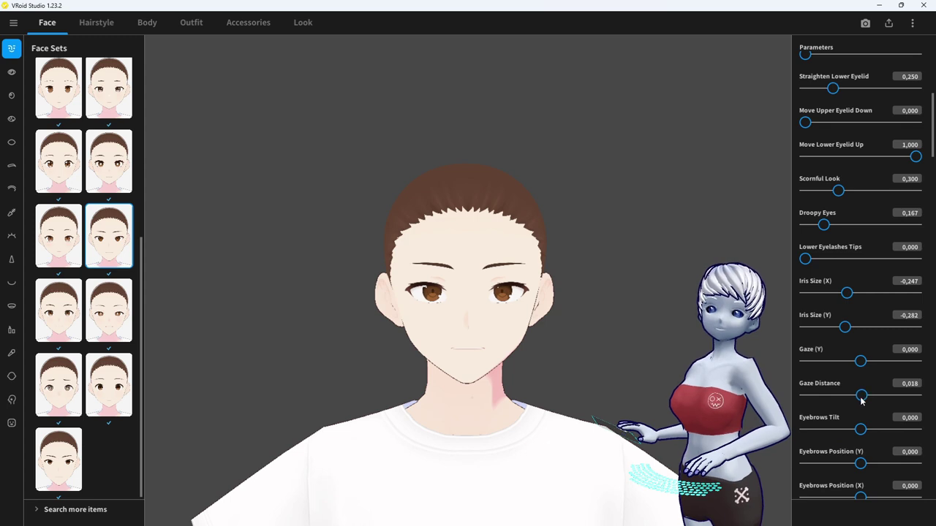
Set Eyebrows Position (Z) to 0,256 and Rotate Eyebrows (Y) to 0,291
scroll(854, 409, down, 3)
scroll(863, 424, down, 4)
drag(862, 368, 875, 362)
drag(861, 395, 875, 394)
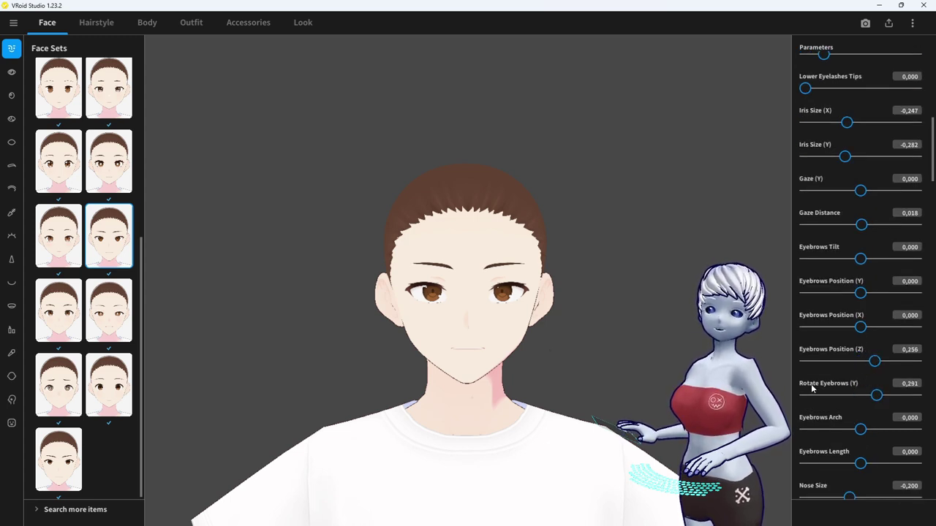
Set the face's Eyebrows Length to 0,132 and Nose Bridge Width to 0,176
drag(861, 463, 869, 463)
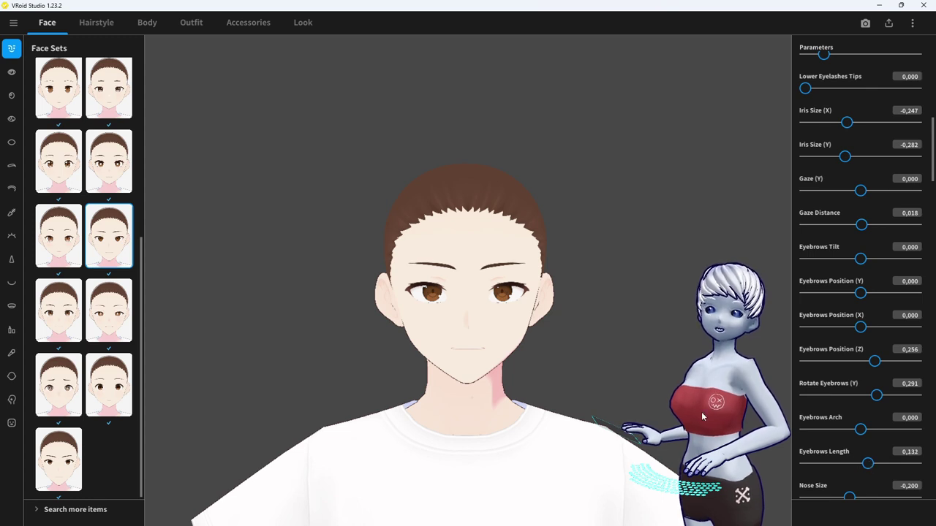
scroll(472, 368, down, 2)
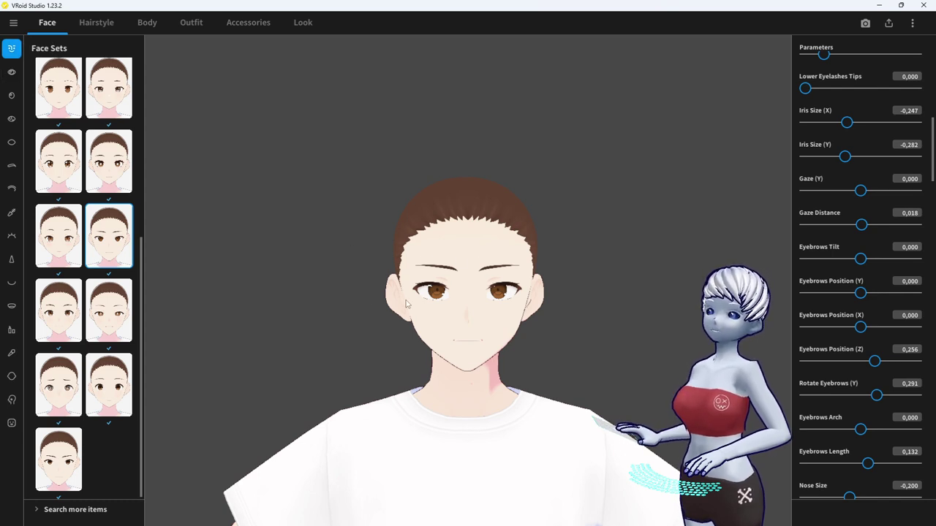
scroll(825, 472, down, 2)
scroll(824, 471, down, 2)
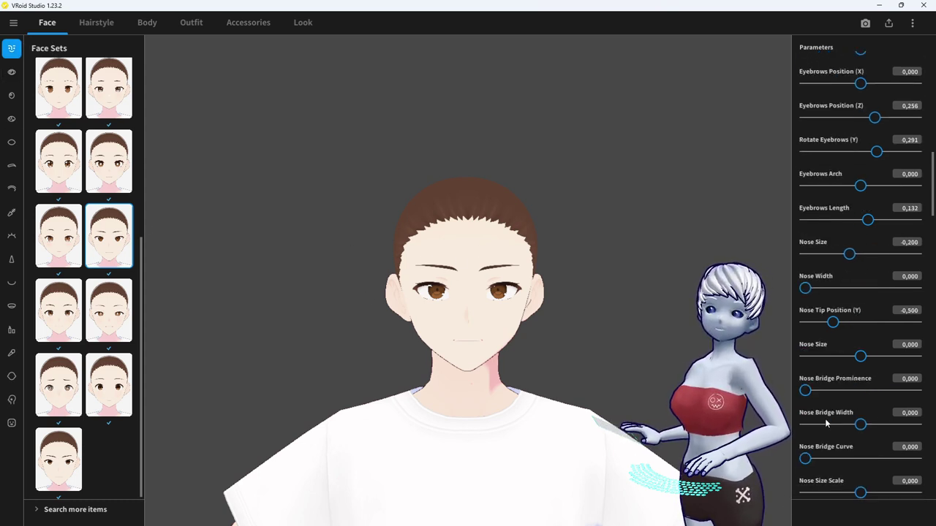
drag(860, 427, 870, 425)
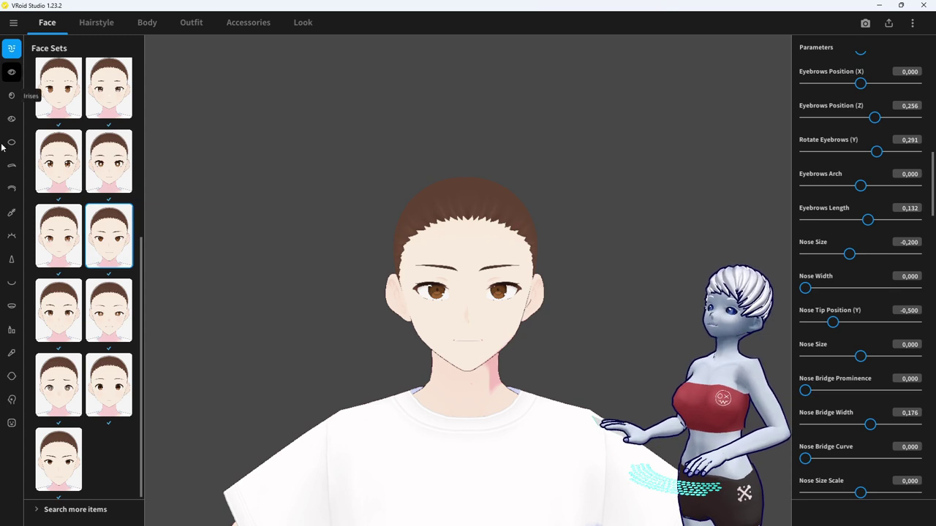
Browse the eye sets and iris presets, and apply the iris preset in the last row, second column
click(12, 74)
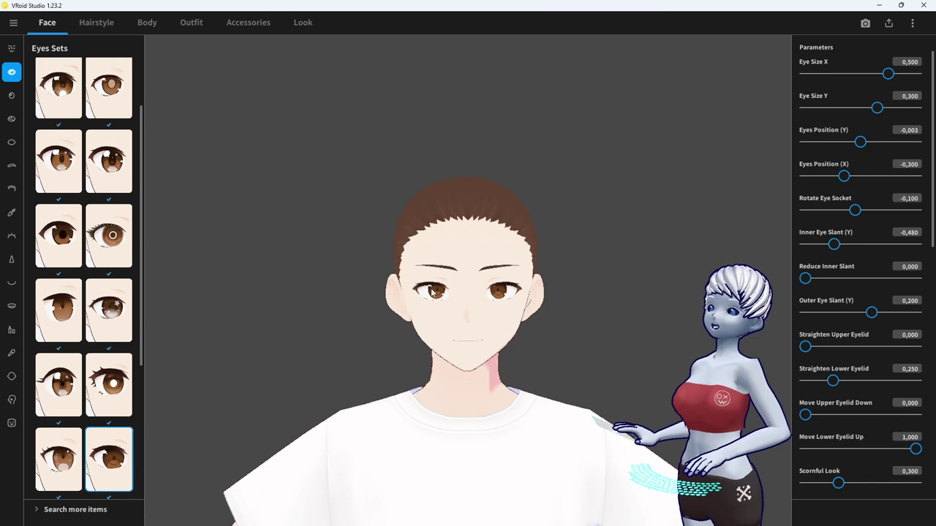
click(12, 98)
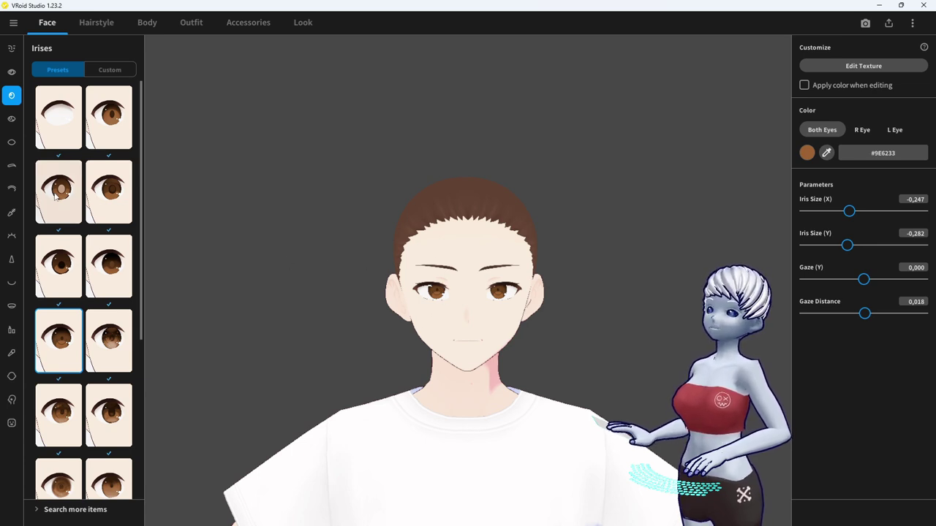
click(11, 72)
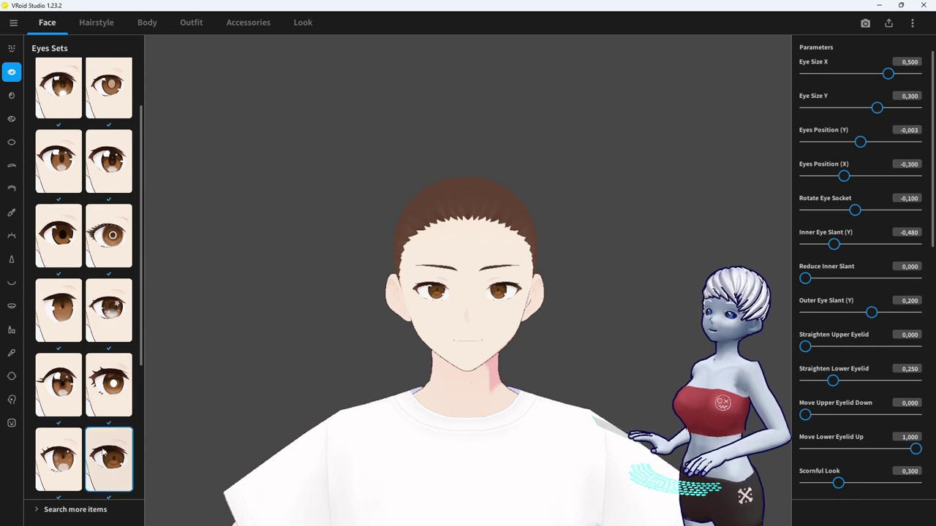
click(11, 95)
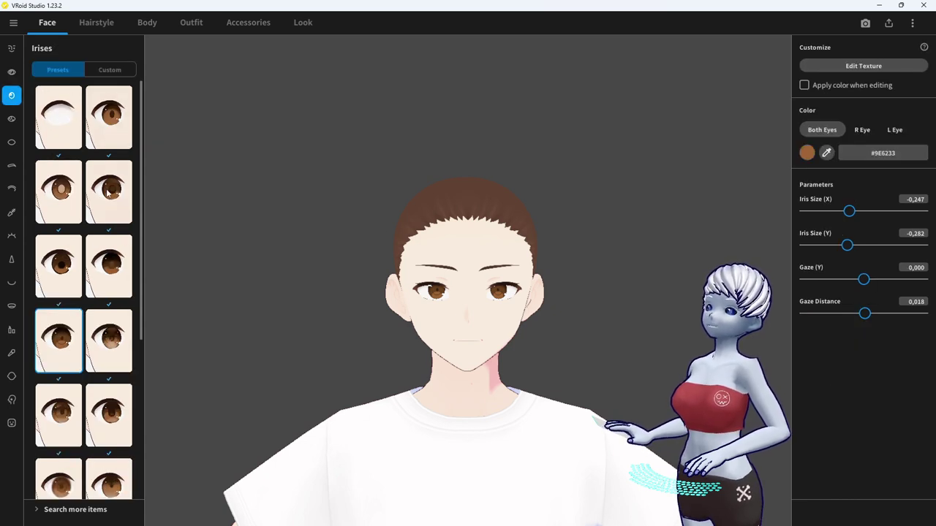
scroll(101, 475, down, 2)
scroll(74, 444, down, 3)
click(130, 453)
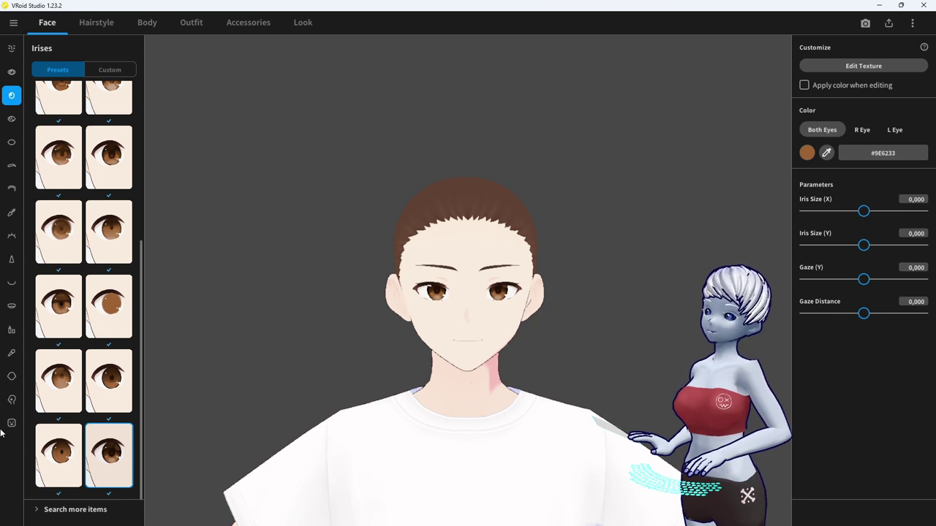
Open the iris texture for editing and export its Default Design layer as layer.png to the Downloads folder
click(864, 66)
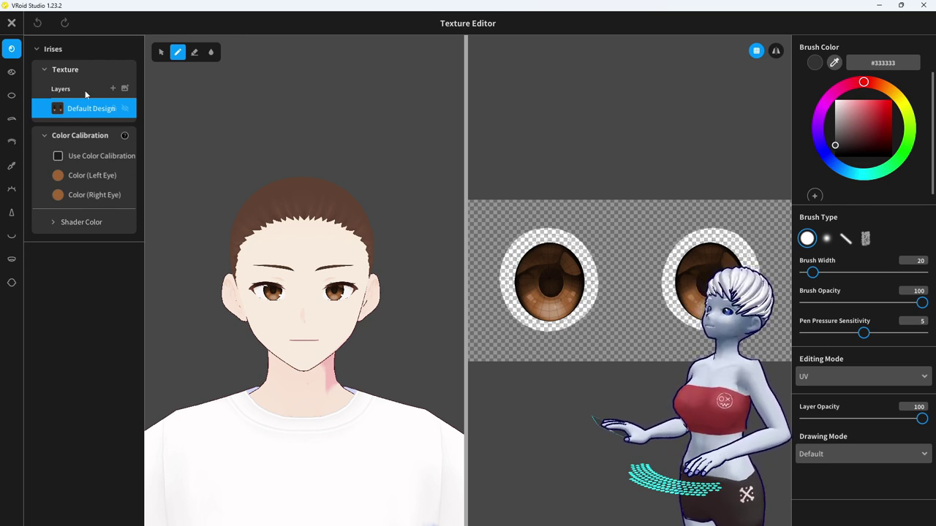
right_click(85, 113)
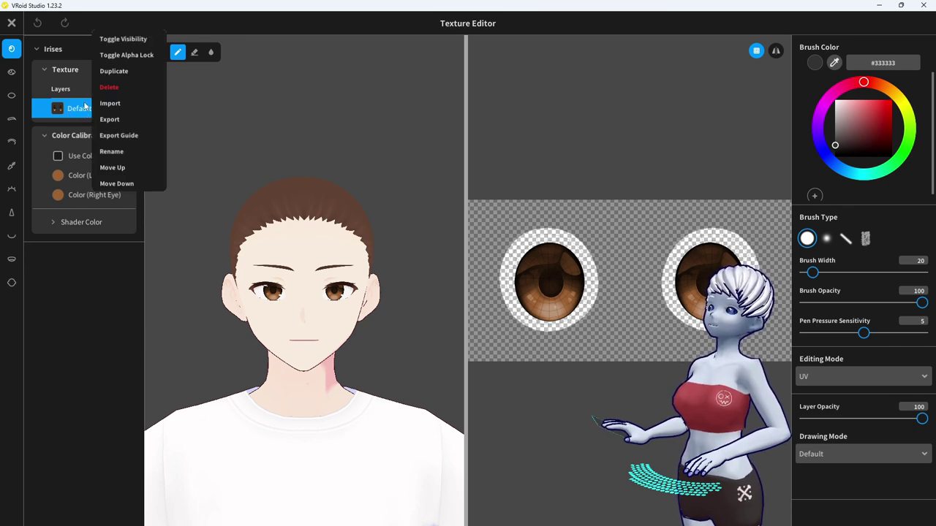
click(119, 121)
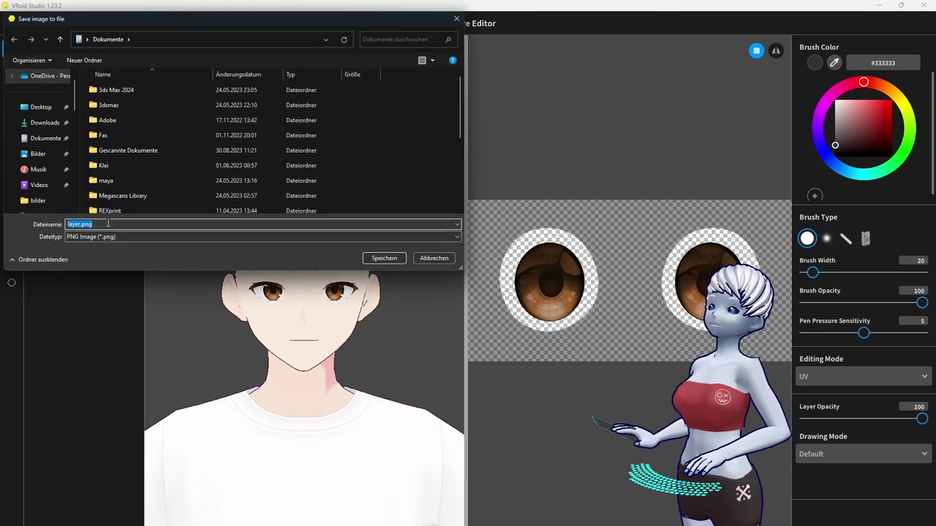
click(41, 123)
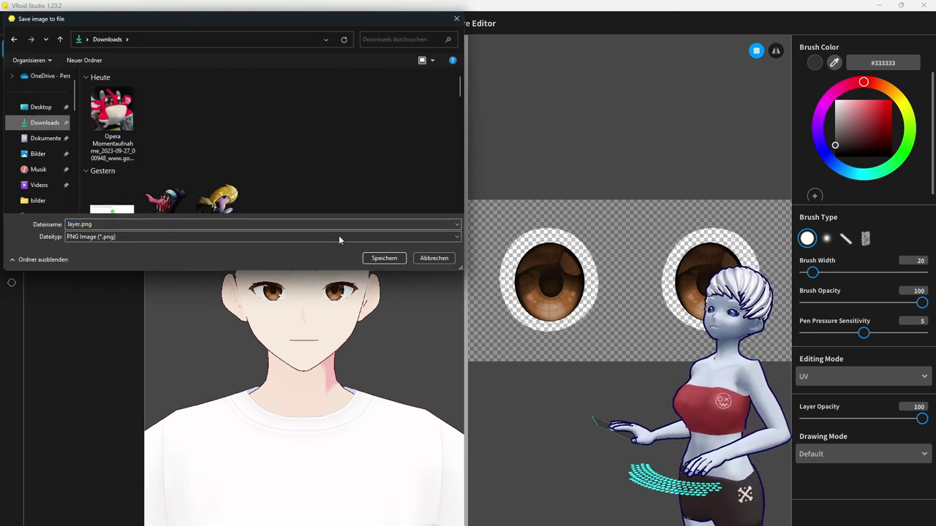
click(376, 258)
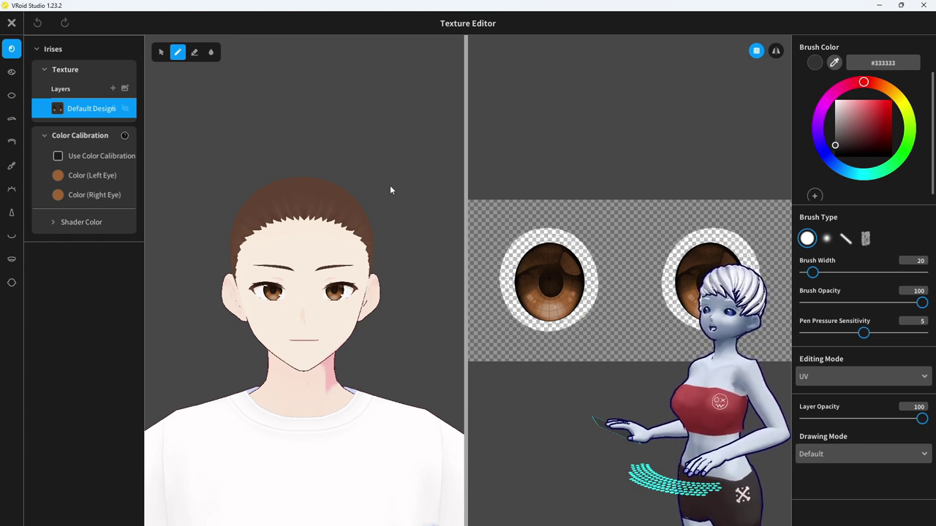
click(113, 89)
right_click(94, 108)
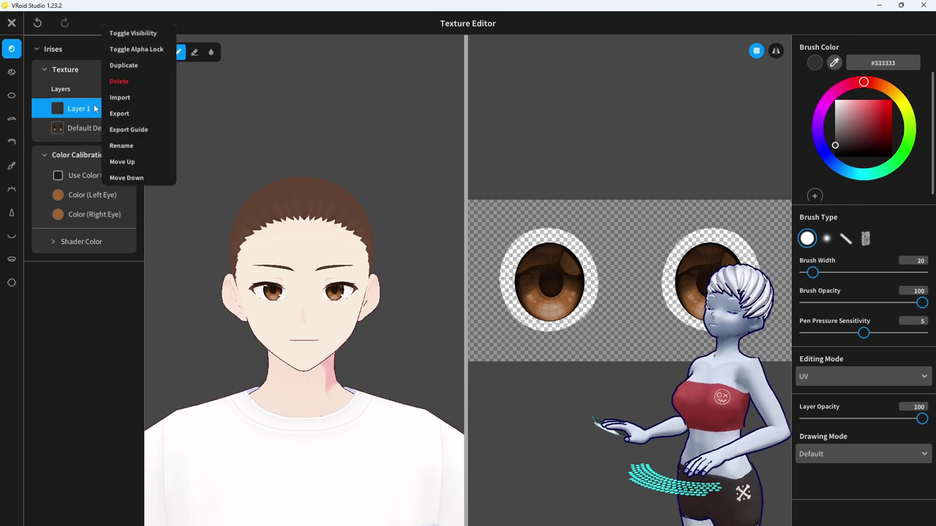
click(117, 95)
click(179, 118)
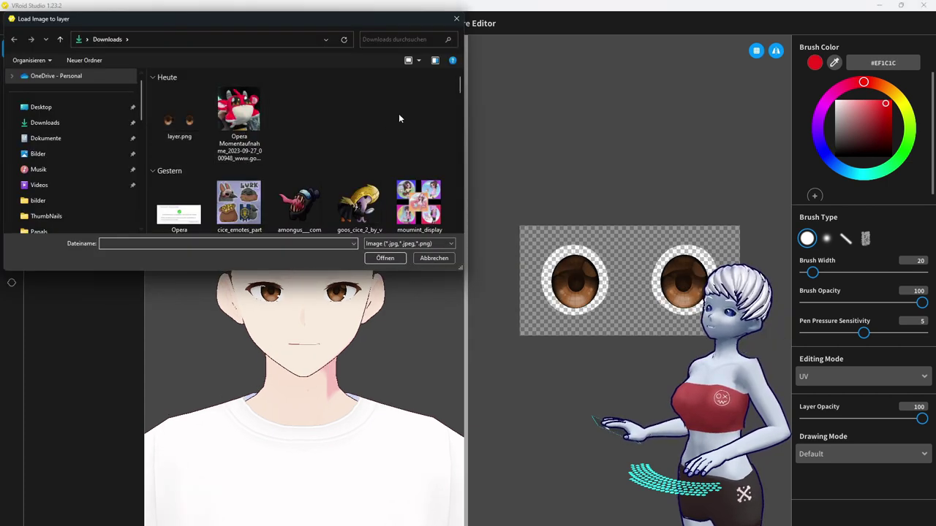
scroll(402, 117, down, 1)
drag(460, 97, 463, 203)
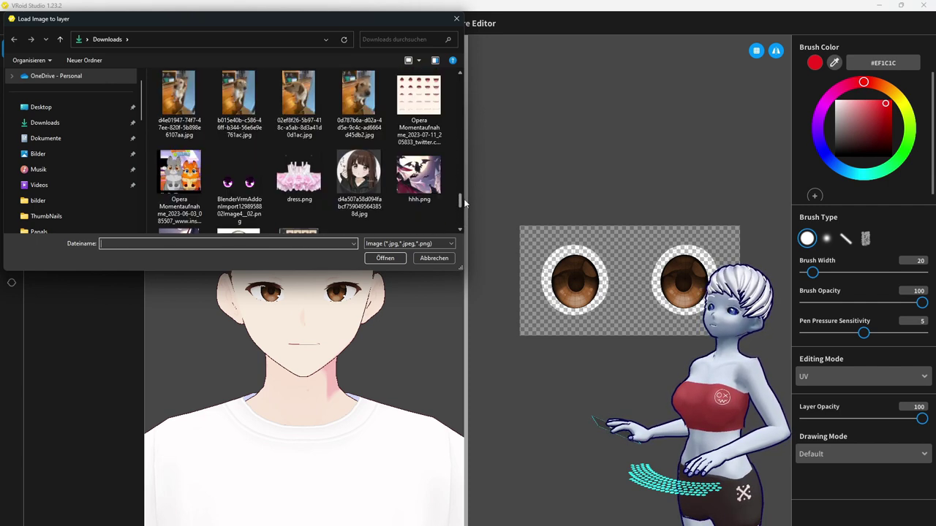
click(239, 183)
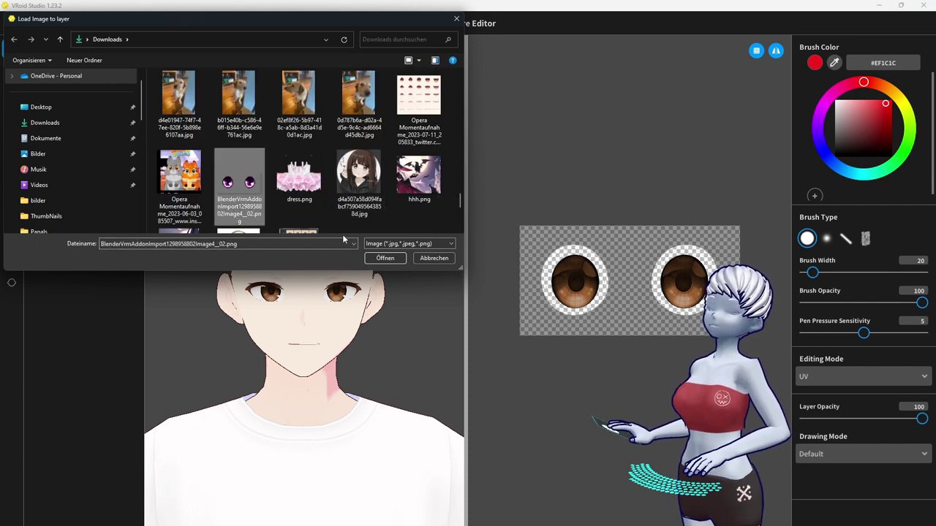
click(386, 259)
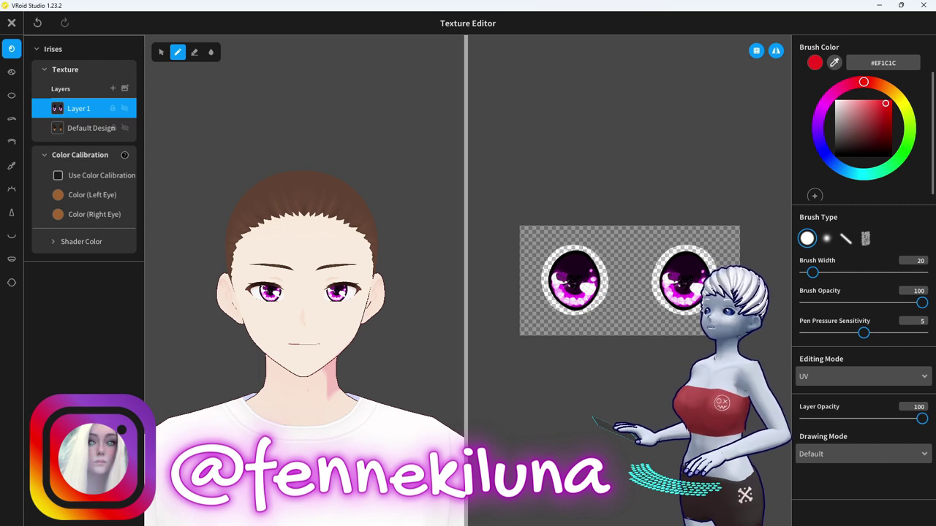
Hide the Default Design layer and inspect the imported purple iris texture up close
click(85, 132)
click(125, 129)
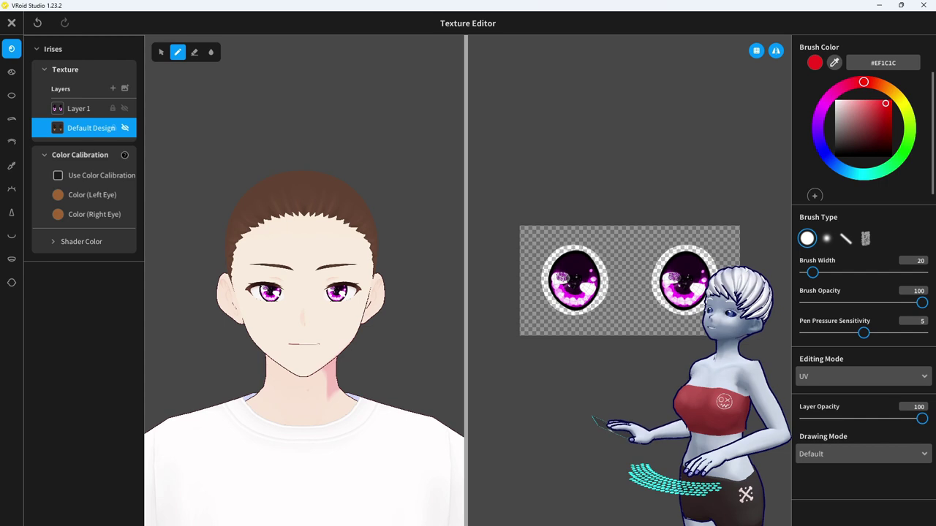
scroll(498, 273, up, 5)
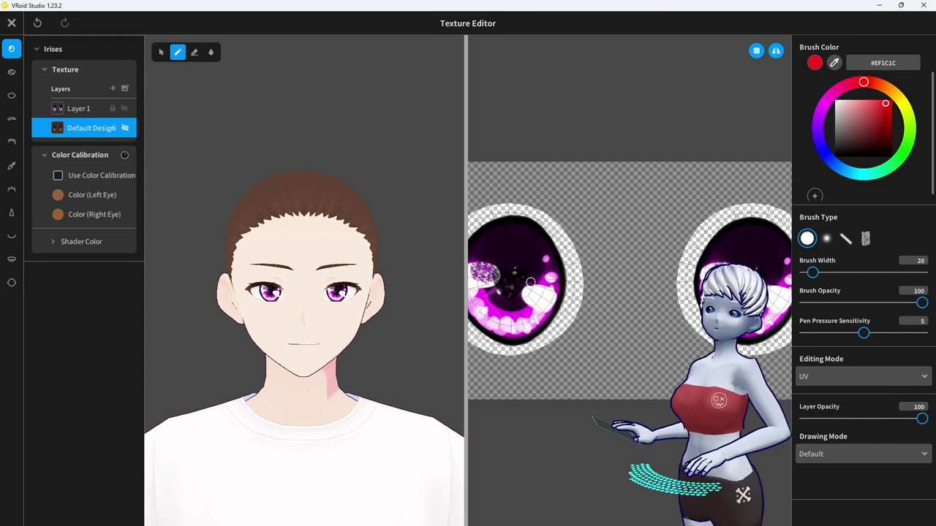
scroll(530, 269, down, 5)
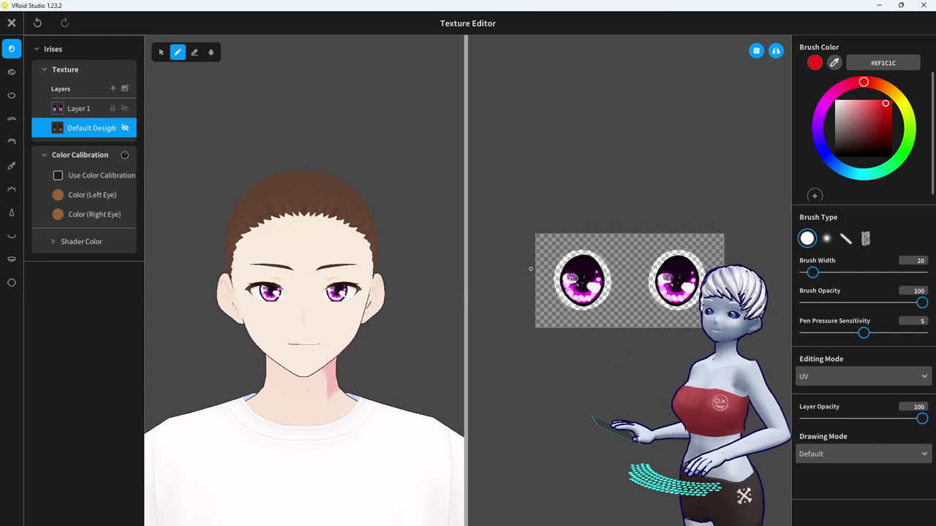
Hide the purple iris layer Layer 1 and show the Default Design layer
click(126, 109)
right_click(125, 130)
click(124, 130)
click(125, 129)
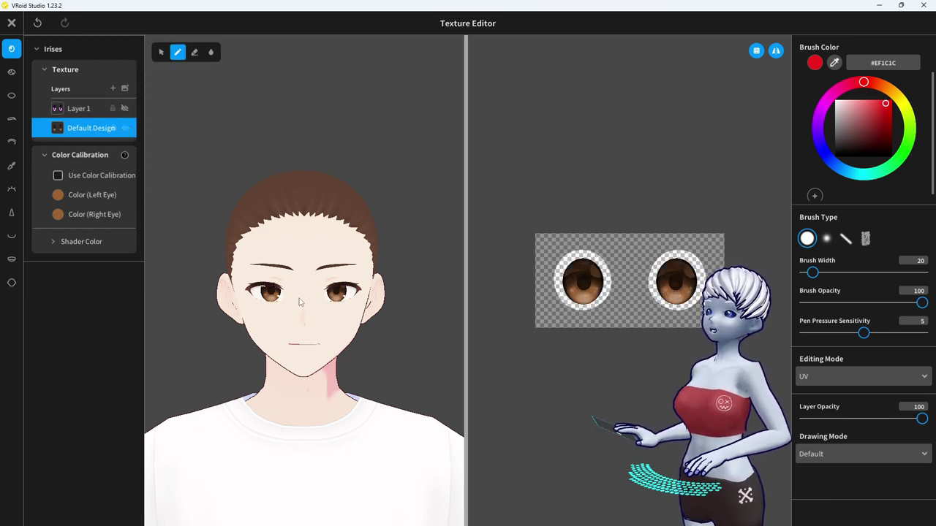
Set the left eye's calibration color to bright green #6BDB28 and enable Use Color Calibration for the irises
click(58, 197)
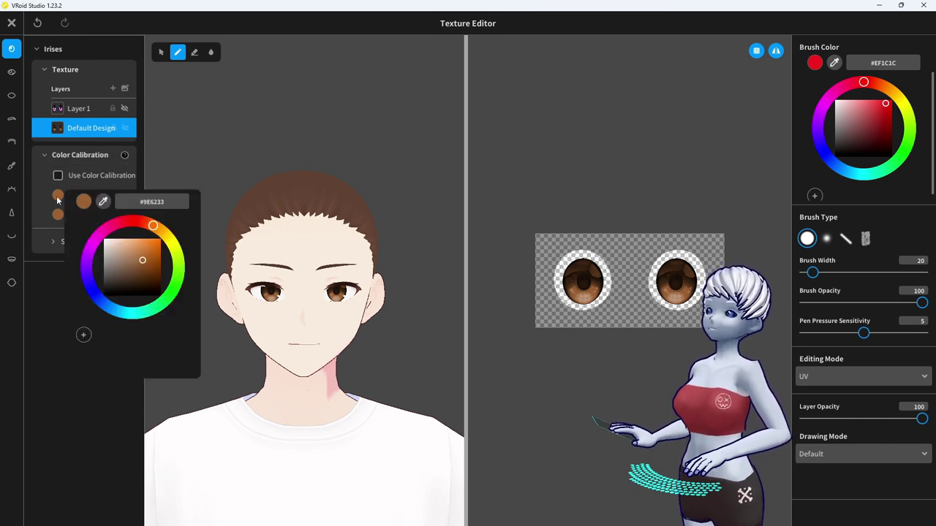
mouse_move(128, 236)
mouse_down()
mouse_move(119, 225)
mouse_move(90, 251)
mouse_move(130, 303)
mouse_move(181, 276)
mouse_move(151, 249)
mouse_up()
click(57, 178)
click(58, 177)
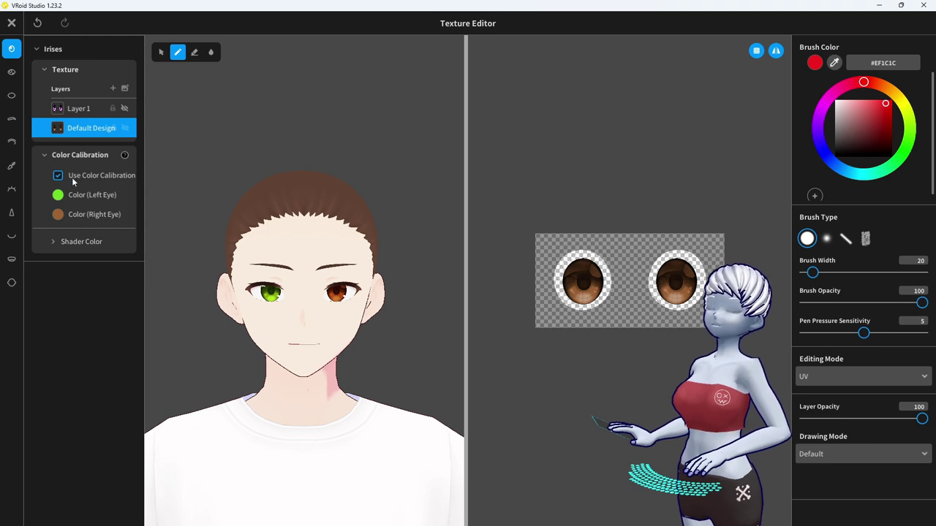
Sample the left eye's green for the right eye's calibration color, and shift its hue to magenta #DB27CE
click(58, 215)
click(103, 220)
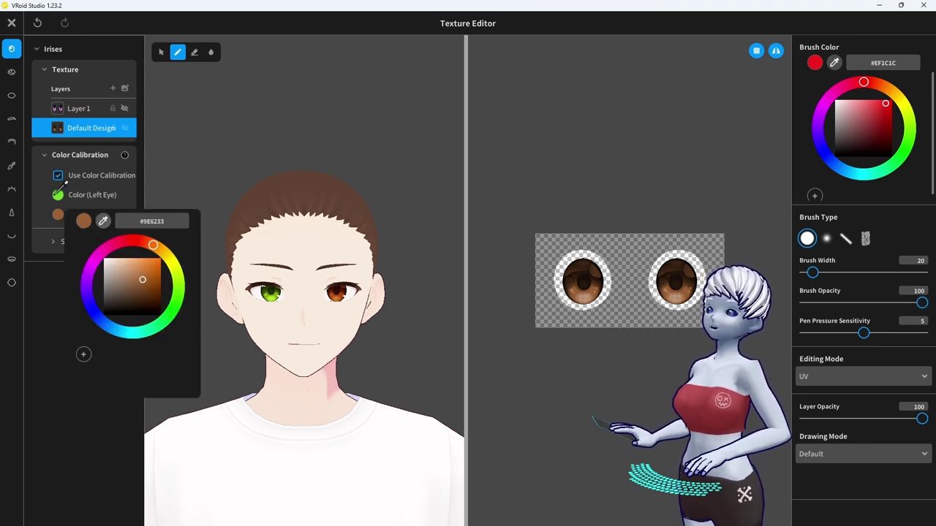
click(58, 196)
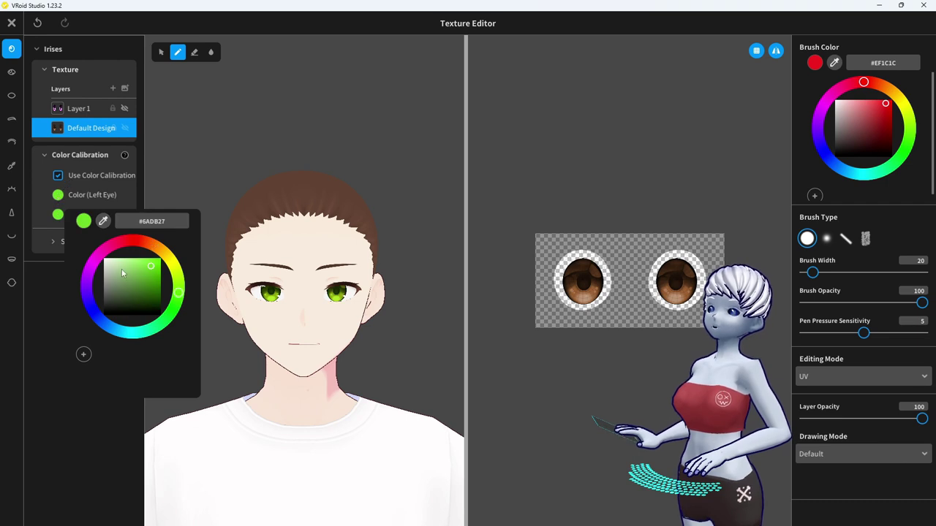
click(94, 261)
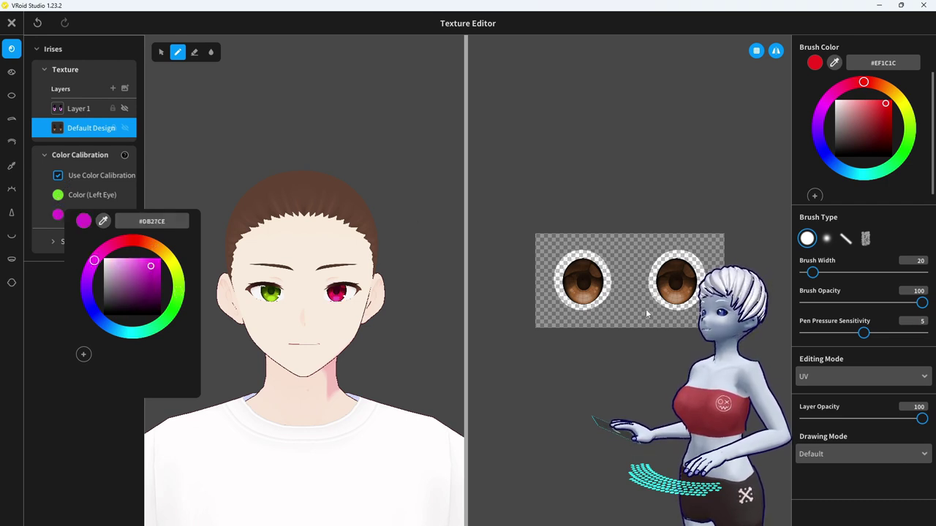
click(156, 183)
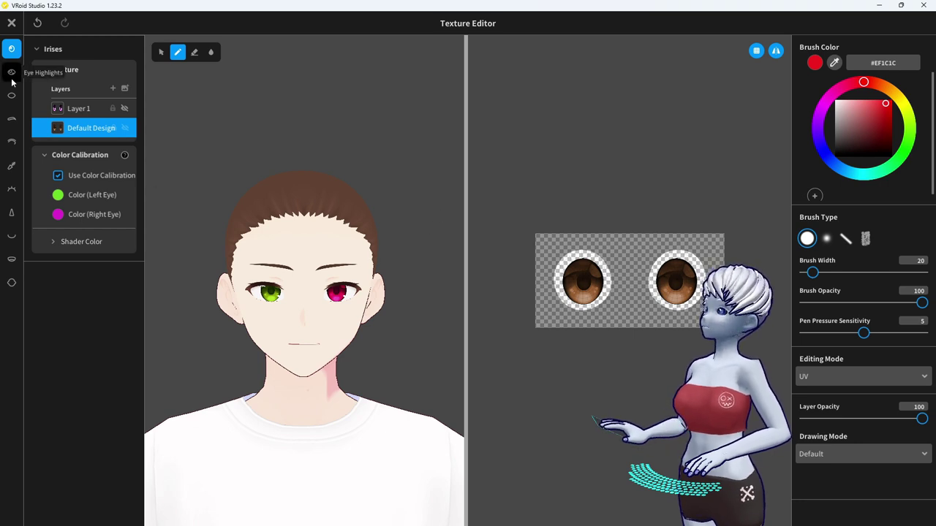
Select Layer 1, close the texture editor and save the edited irises as a new item
click(78, 108)
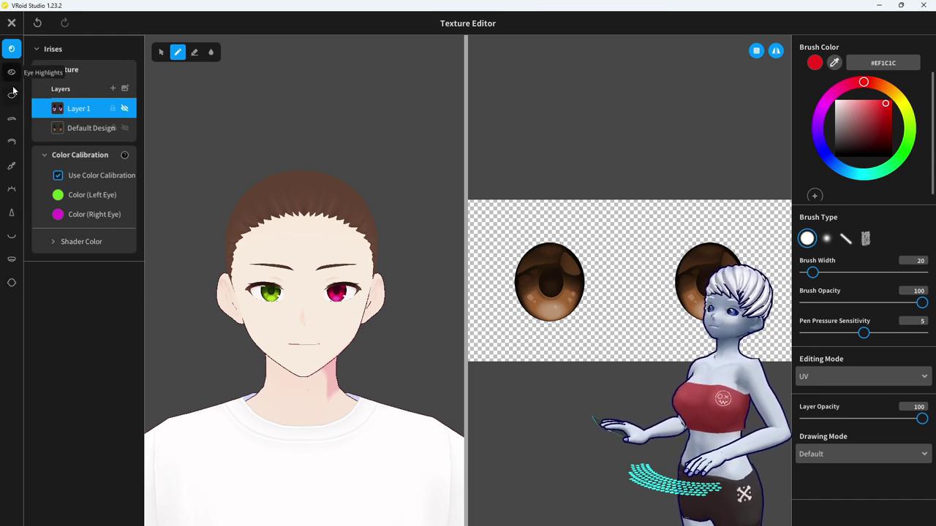
click(12, 23)
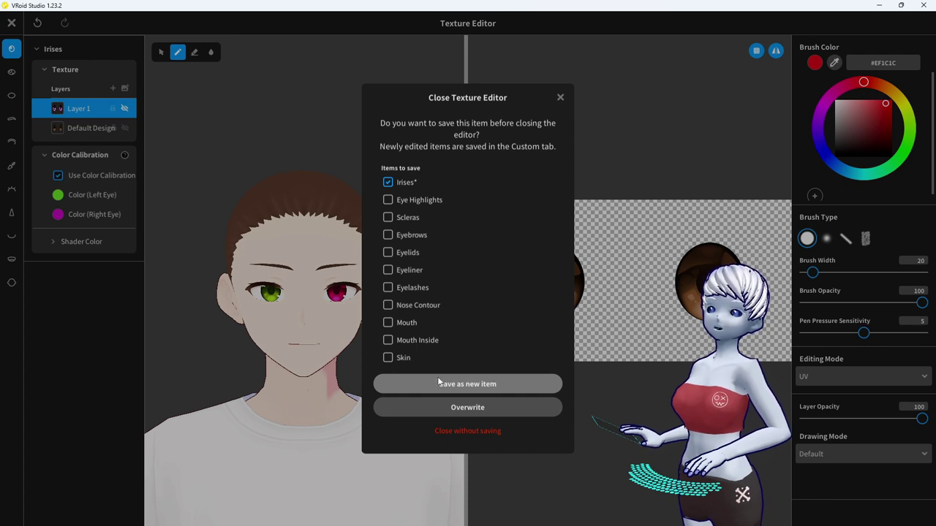
click(474, 384)
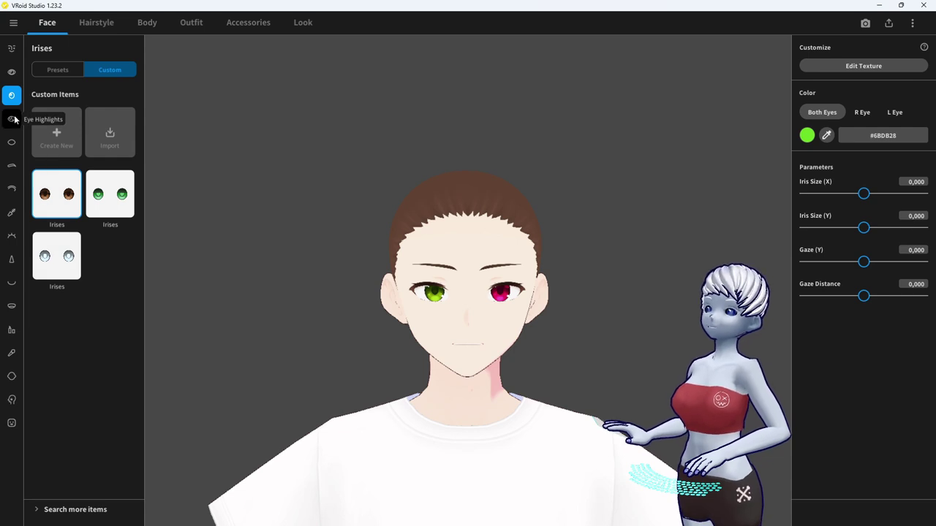
Reselect the newly saved first item among the custom irises and open the Eye Highlights presets
click(58, 70)
click(95, 71)
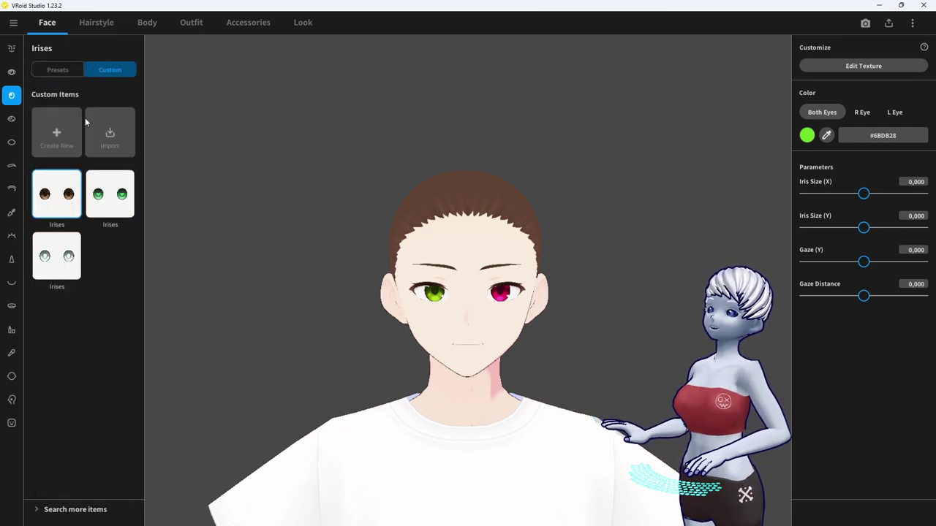
click(61, 209)
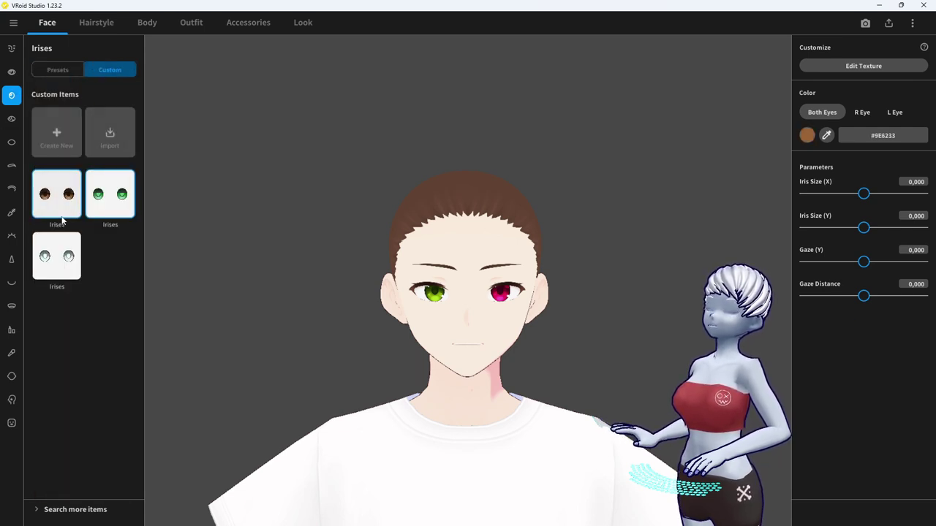
click(12, 119)
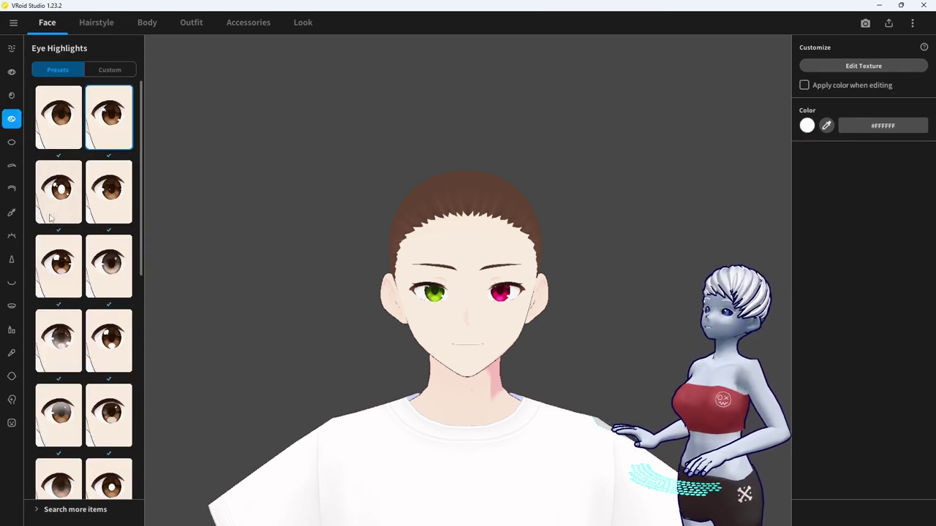
Apply the first eye highlights preset in the third row, and compare the second sclera preset with the third, keeping the third
click(61, 272)
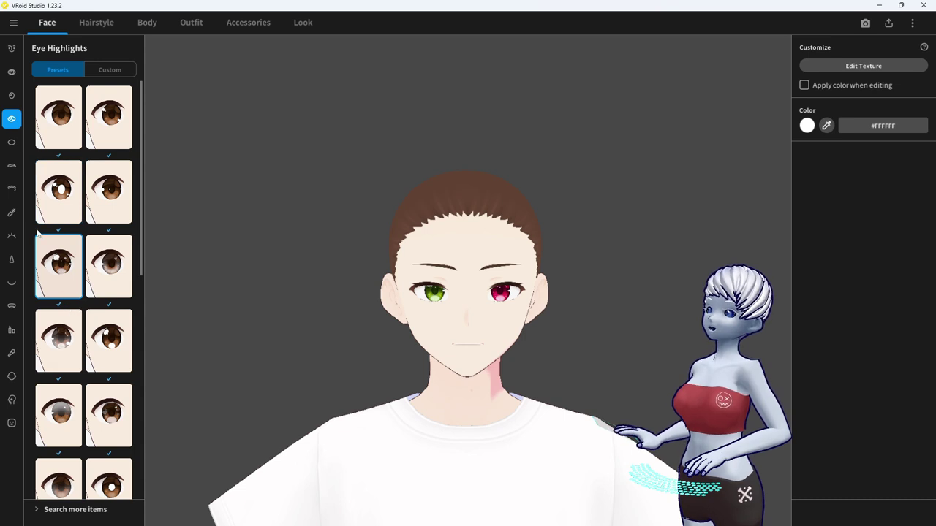
click(12, 142)
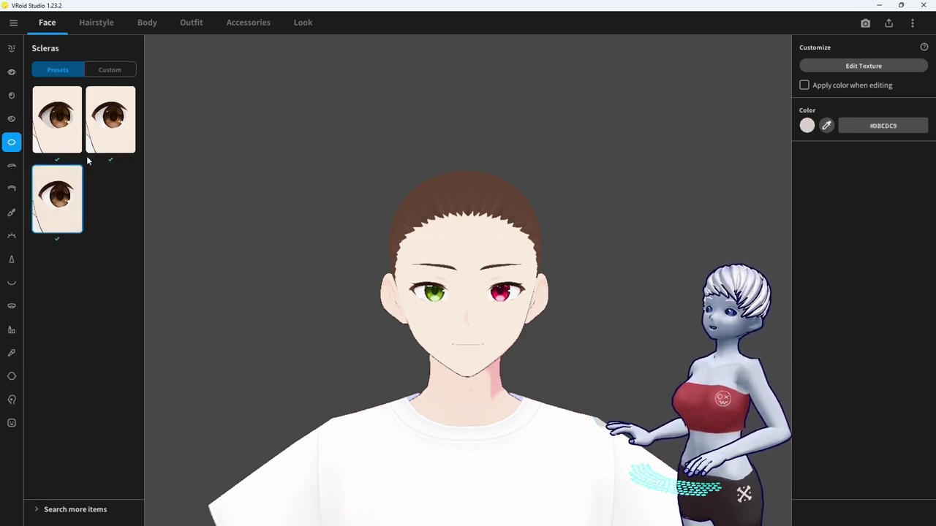
click(109, 120)
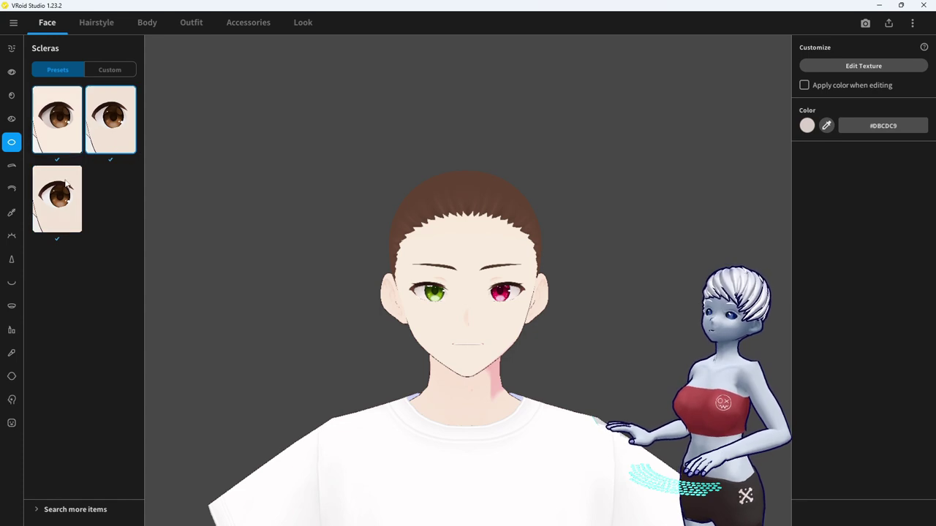
click(64, 188)
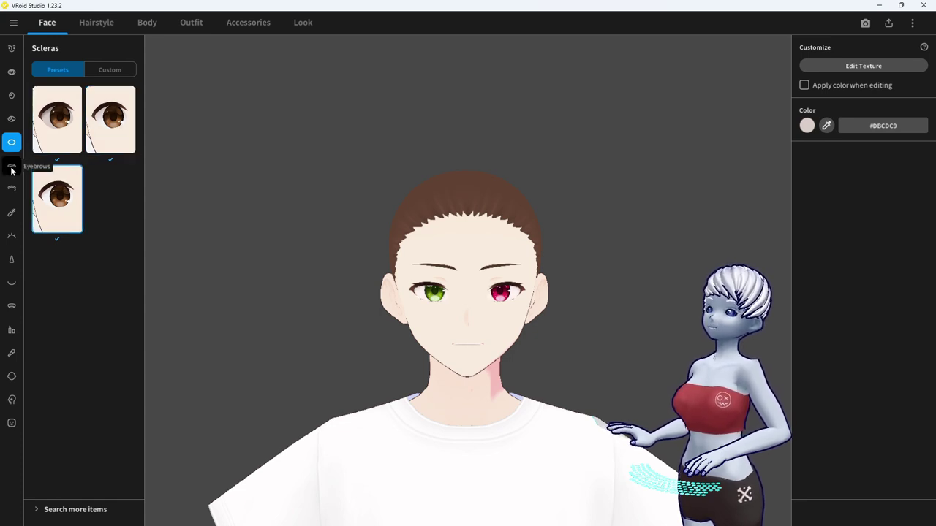
Apply the eyebrow preset with short, thick oval brows, and view the Nose settings
click(11, 168)
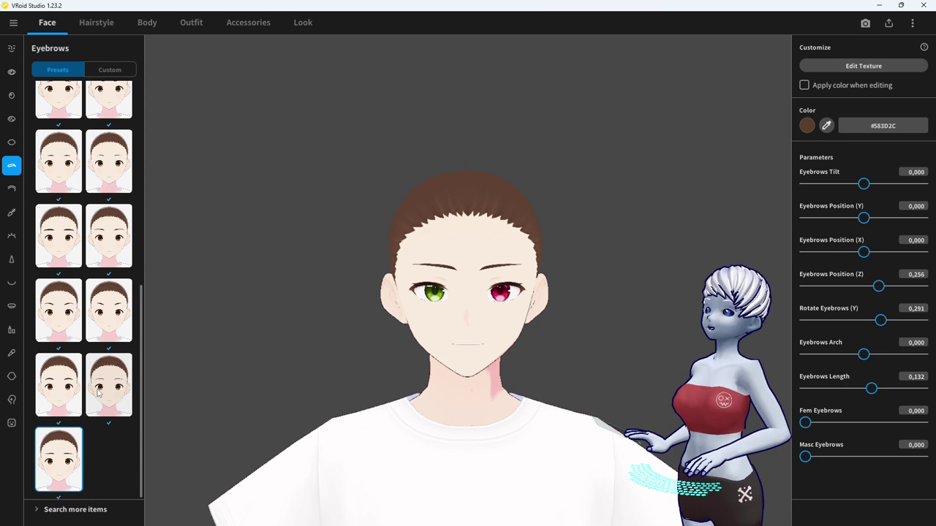
scroll(99, 393, up, 4)
click(109, 205)
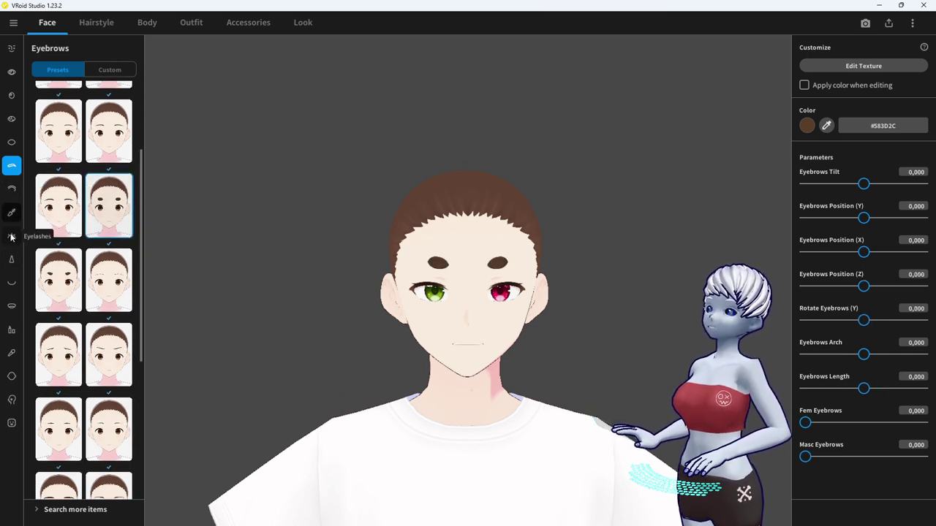
click(11, 259)
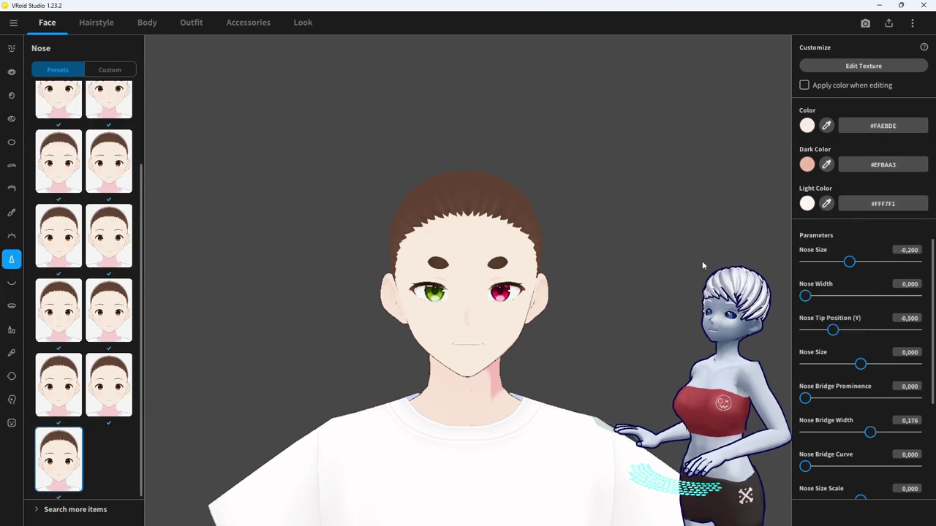
Apply the second eyeliner preset in the fourth row; set Inner Eye Slant (Y) to -0.066, Rotate Eye Socket to 0.296 and Eyes Position (X) to -0.133
click(13, 216)
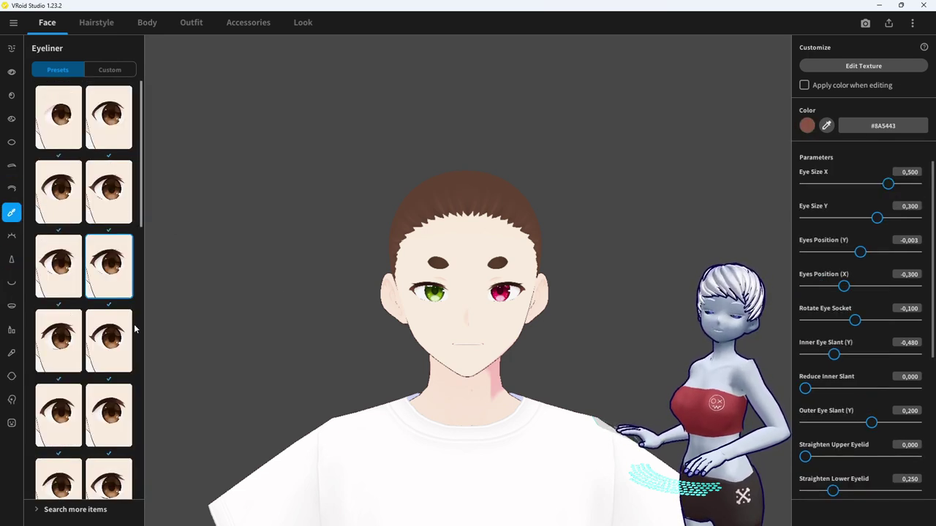
click(108, 340)
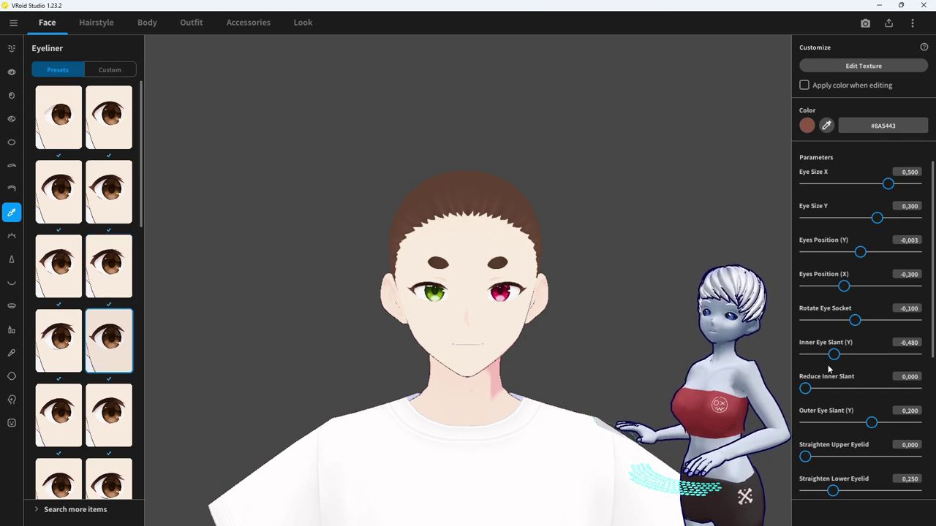
drag(835, 354, 857, 354)
drag(855, 320, 877, 320)
drag(844, 286, 852, 286)
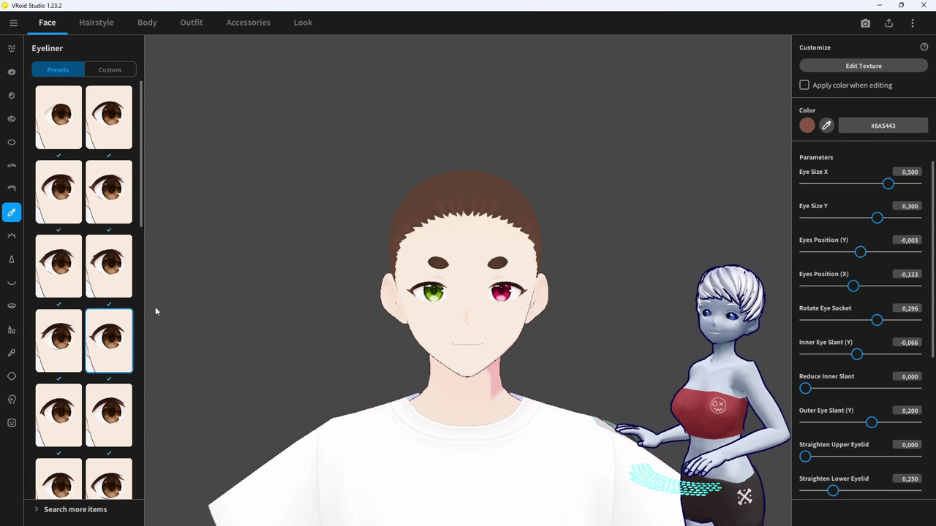
Look through the Nose, Mouth, Mouth Inside, Lips and Cheeks categories
click(11, 260)
click(11, 283)
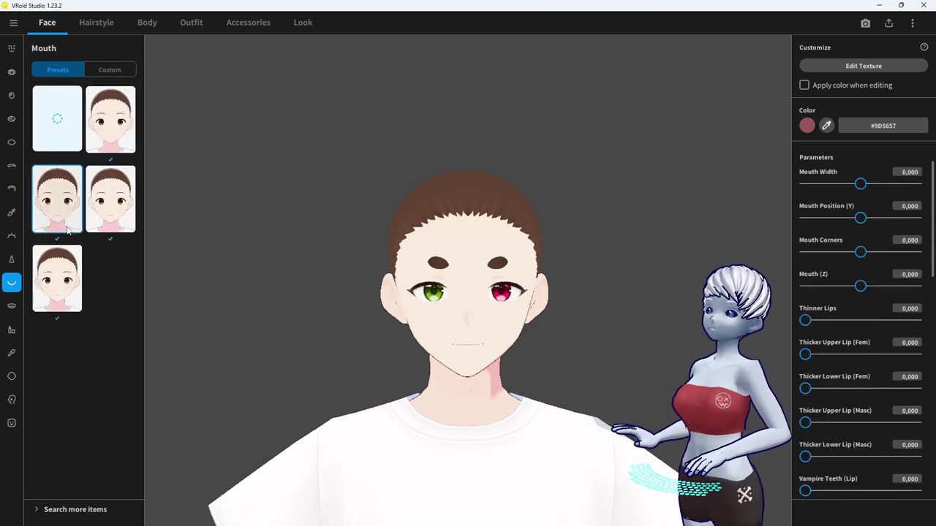
click(11, 306)
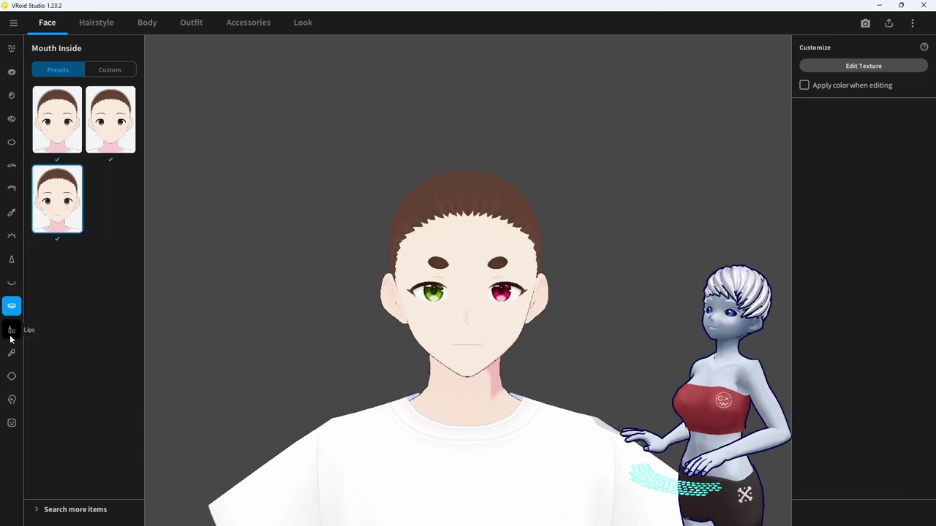
click(11, 334)
click(11, 354)
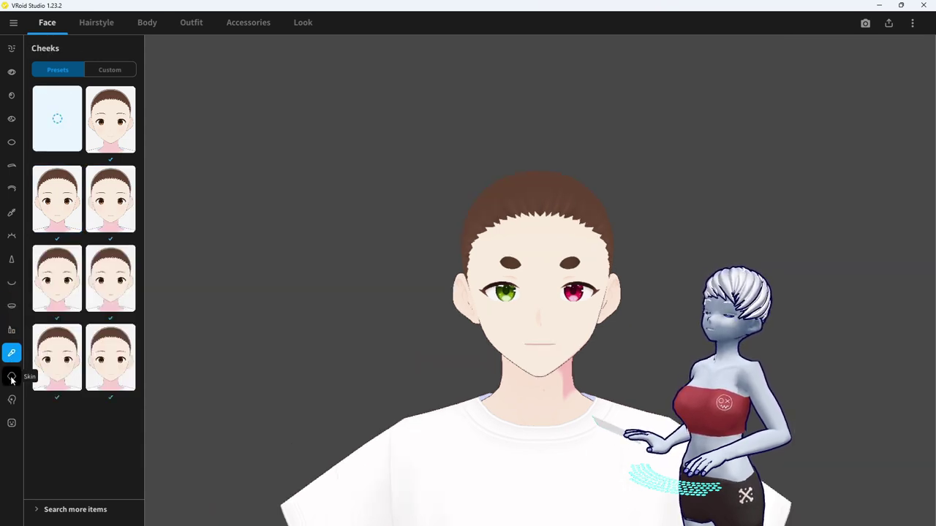
Set the skin's main color to peach #EFB9A3 by sampling the Dark Color swatch
click(11, 377)
click(808, 124)
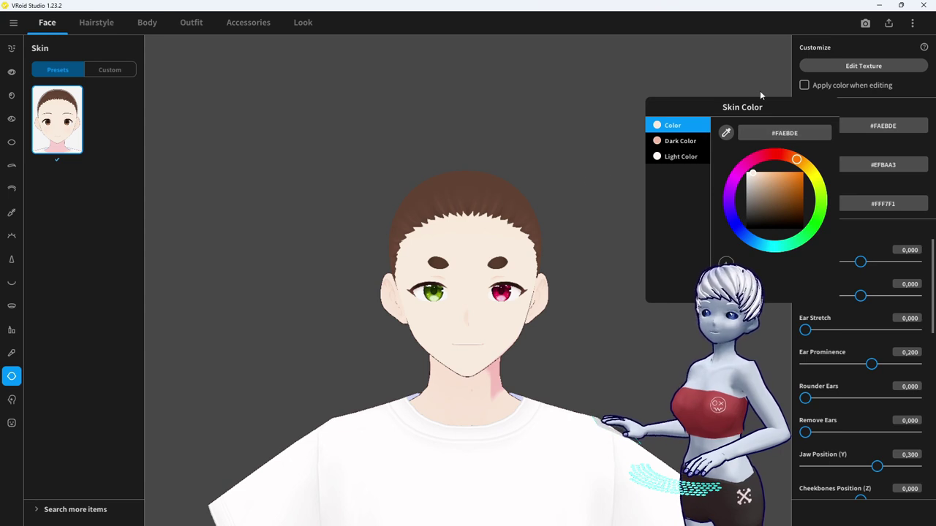
key(Escape)
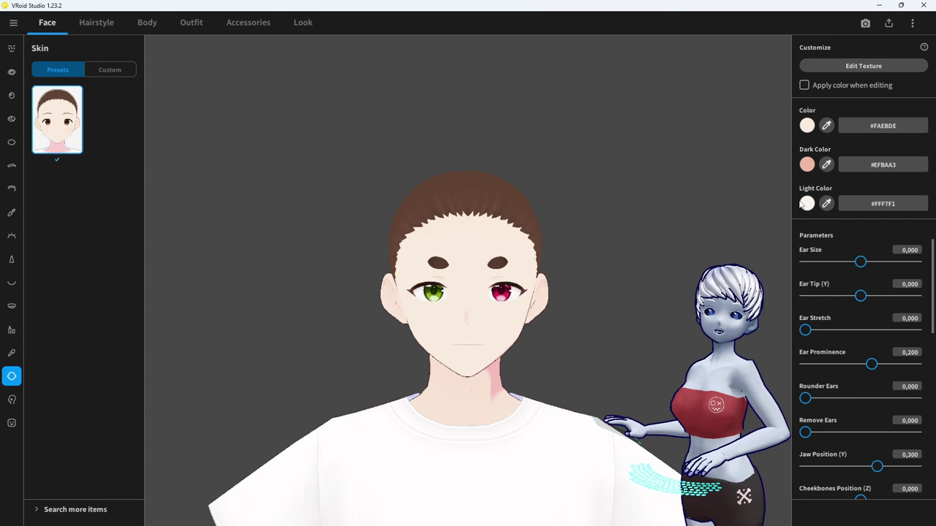
click(807, 125)
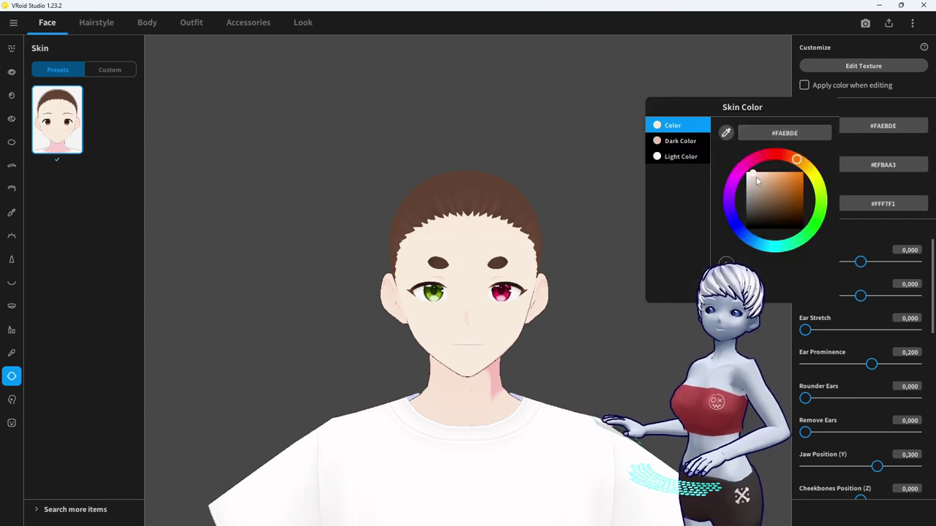
mouse_move(768, 174)
mouse_down()
mouse_move(753, 192)
mouse_move(751, 182)
mouse_move(809, 194)
mouse_move(792, 171)
mouse_move(772, 184)
mouse_move(803, 192)
mouse_move(747, 187)
mouse_up()
click(767, 156)
click(726, 132)
click(657, 141)
Set the skin's Dark Color to brown #AF8776 and its Light Color to #E8DACF, and close the color picker
click(662, 142)
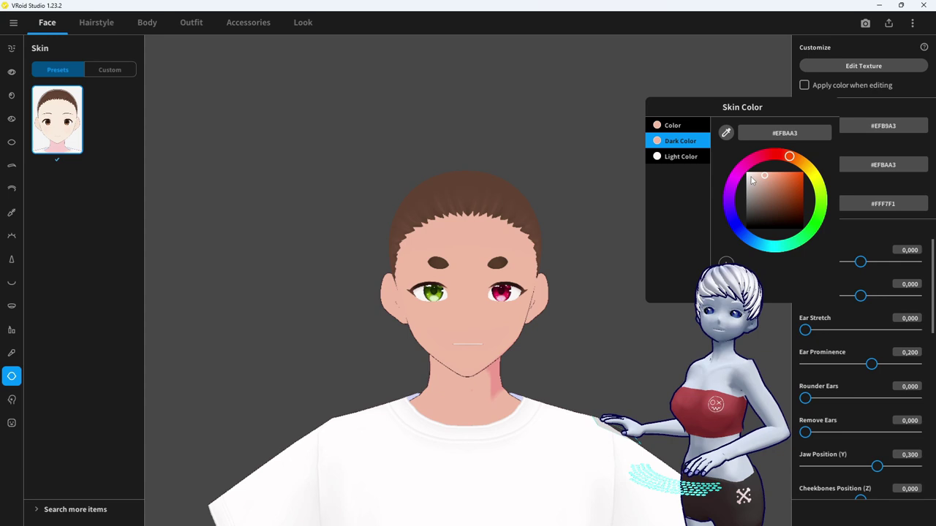
drag(765, 188, 775, 198)
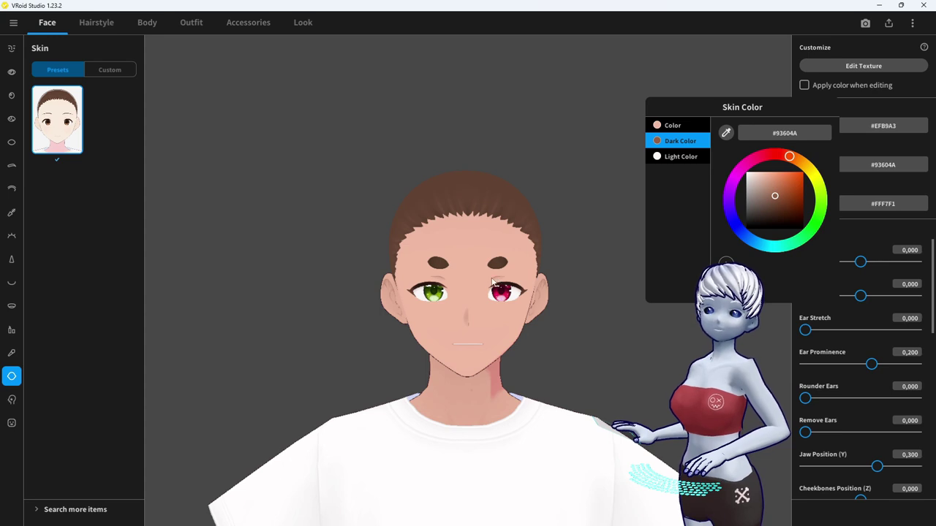
drag(776, 196, 766, 192)
click(683, 157)
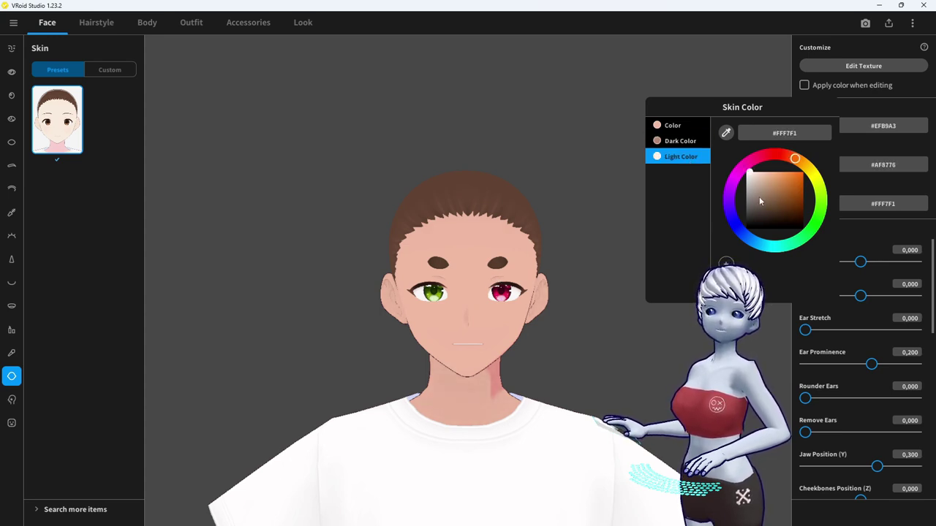
drag(750, 178, 752, 177)
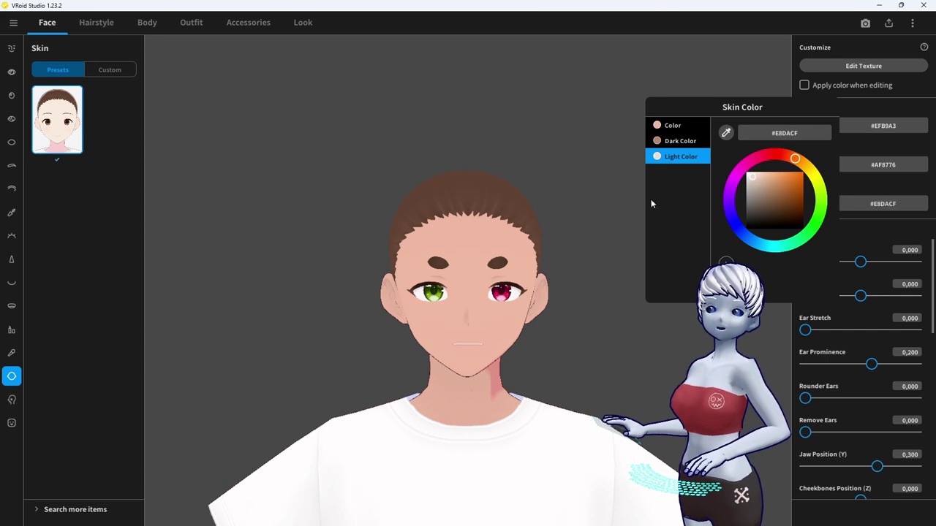
click(566, 238)
Examine the skin colors and shading on the character's face, neck and arms from the front, side and back
right_drag(534, 278, 531, 307)
middle_drag(531, 307, 563, 213)
scroll(566, 330, down, 3)
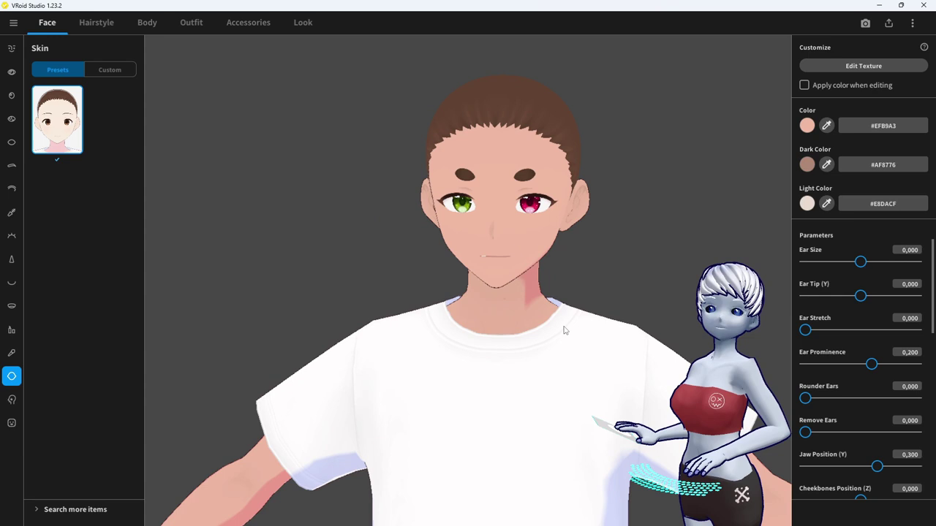
drag(566, 328, 529, 345)
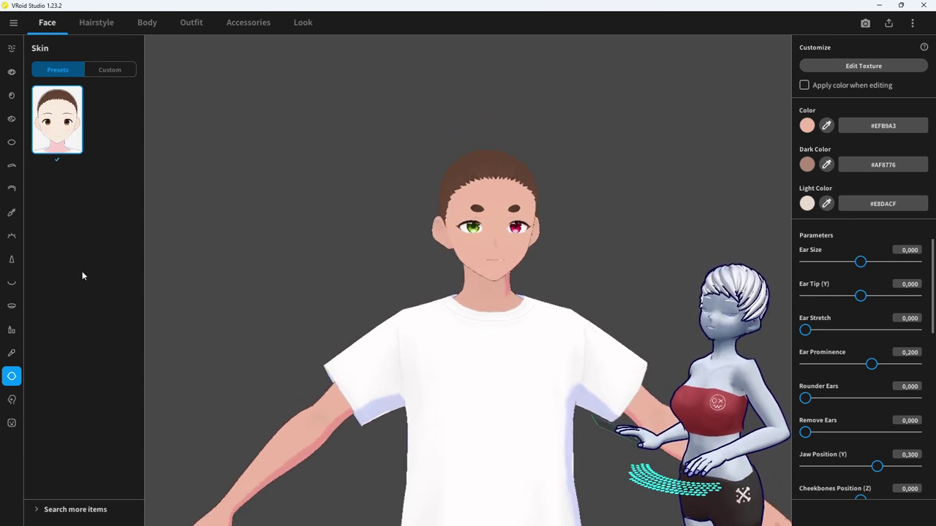
drag(156, 339, 286, 397)
drag(217, 328, 468, 250)
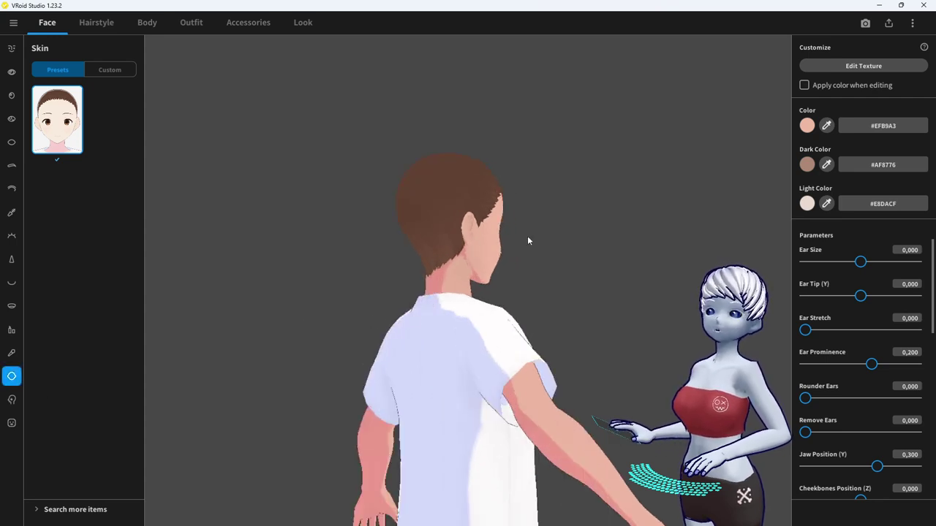
drag(523, 234, 483, 252)
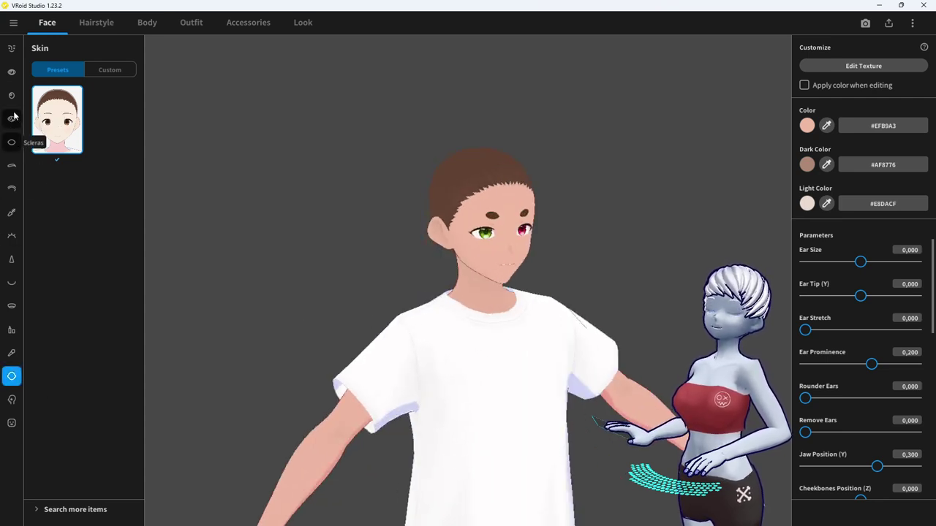
click(11, 306)
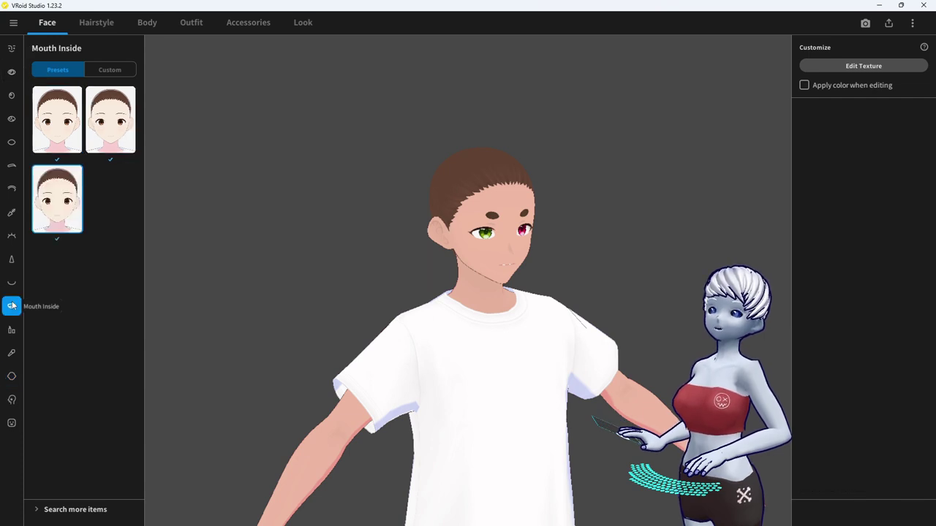
click(11, 376)
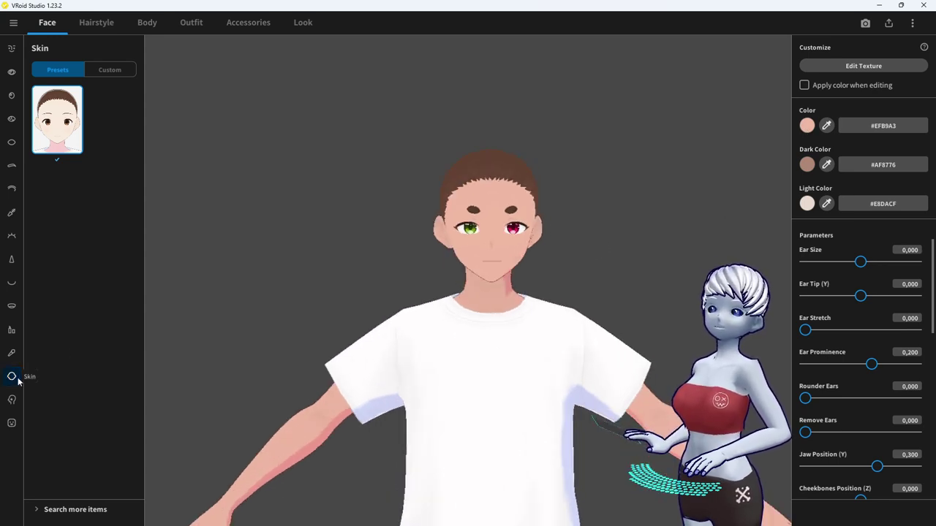
right_drag(487, 342, 517, 335)
drag(516, 339, 492, 344)
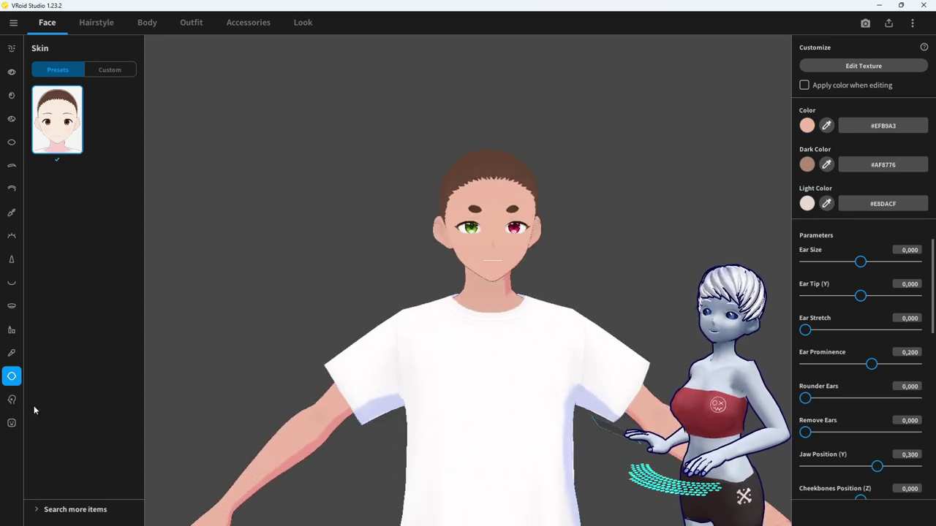
Try several Face Paint presets on the character, including the facial scar lines and the red kiss mark on the cheek
click(12, 399)
scroll(80, 225, down, 4)
scroll(99, 286, up, 4)
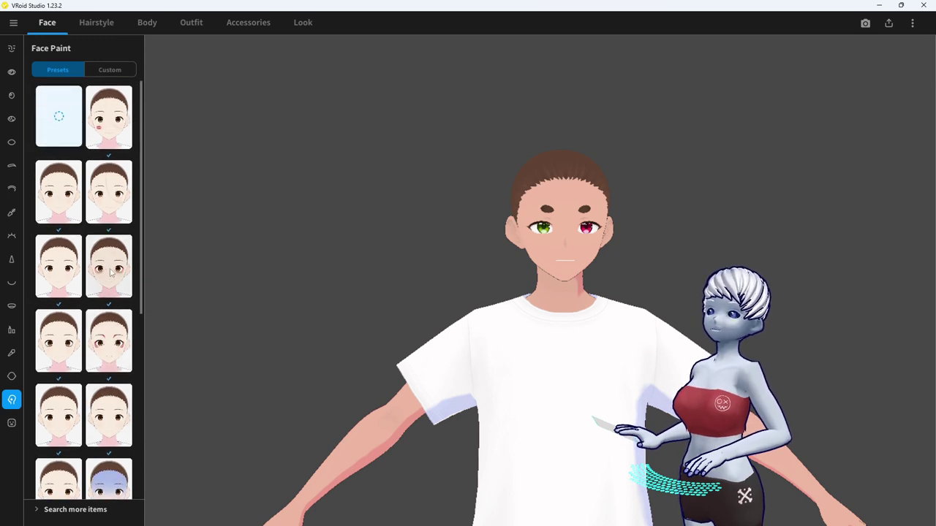
click(111, 272)
click(105, 192)
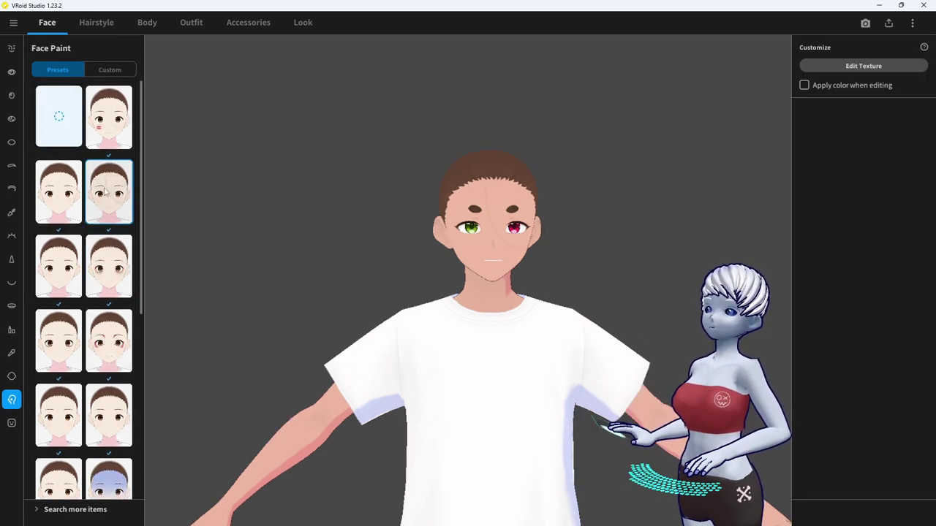
click(111, 124)
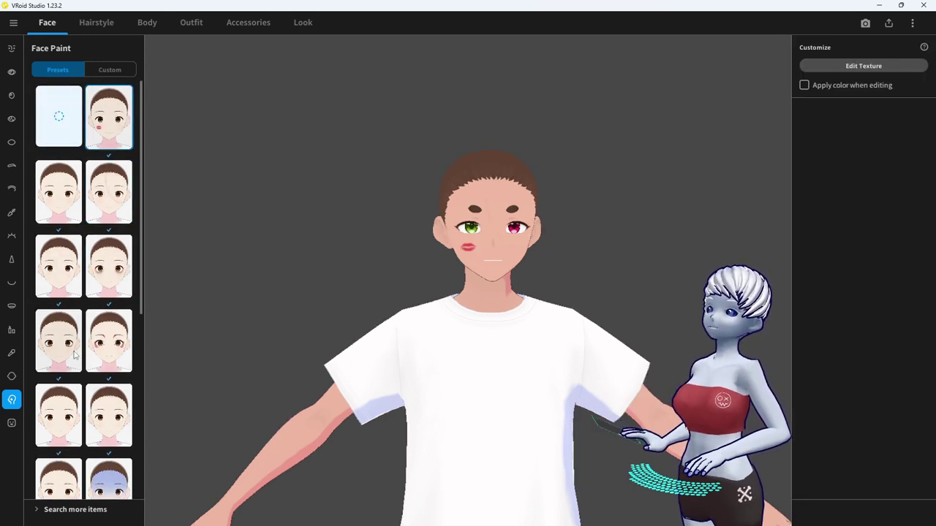
scroll(76, 356, down, 3)
scroll(75, 356, down, 2)
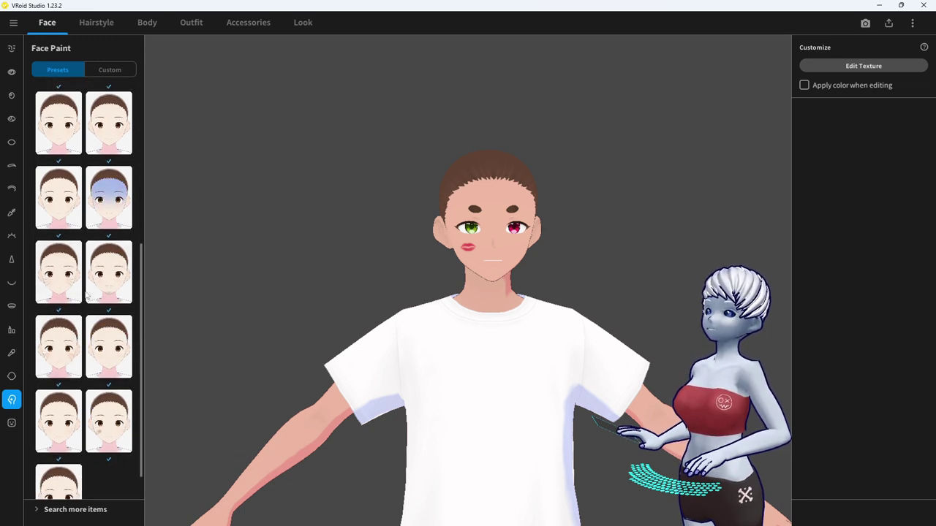
click(70, 348)
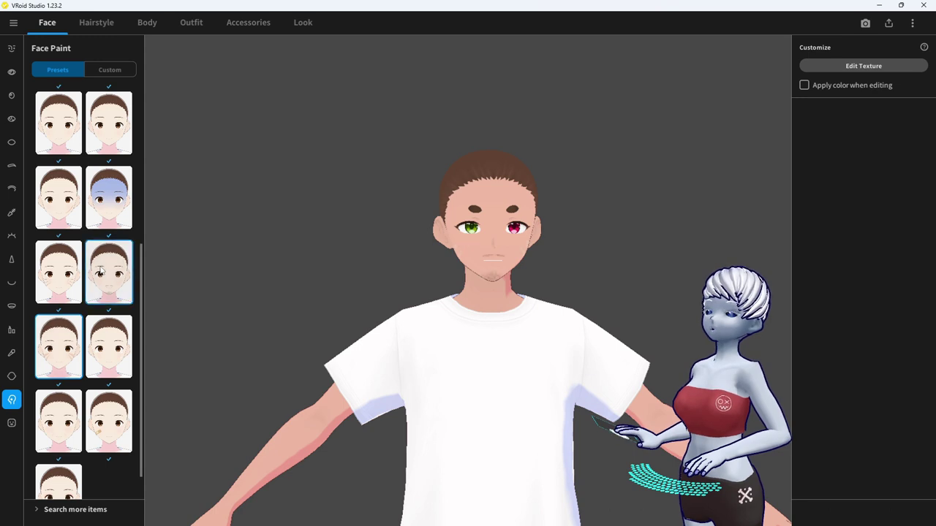
Export the Default Design layer of the single cheek-scar face paint as PNG kkkkkkkkkk, and close the texture editor without saving
click(64, 221)
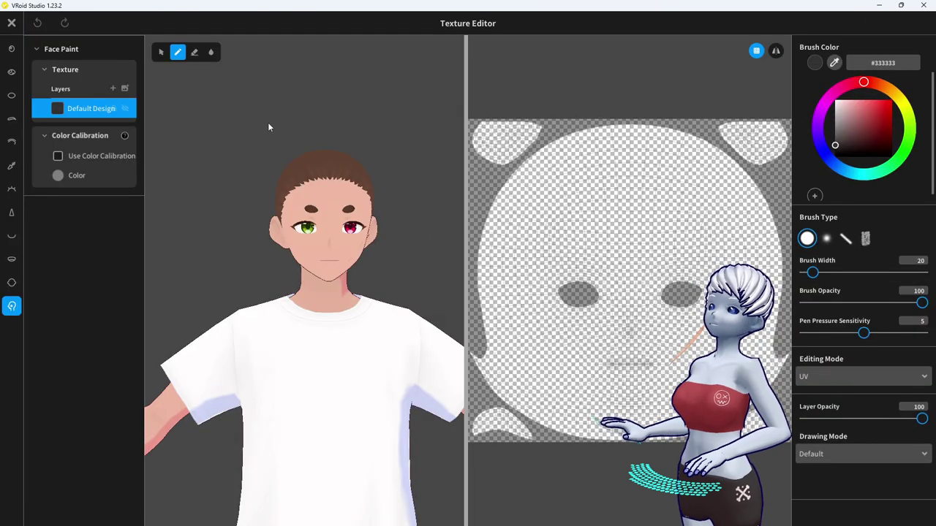
right_click(73, 109)
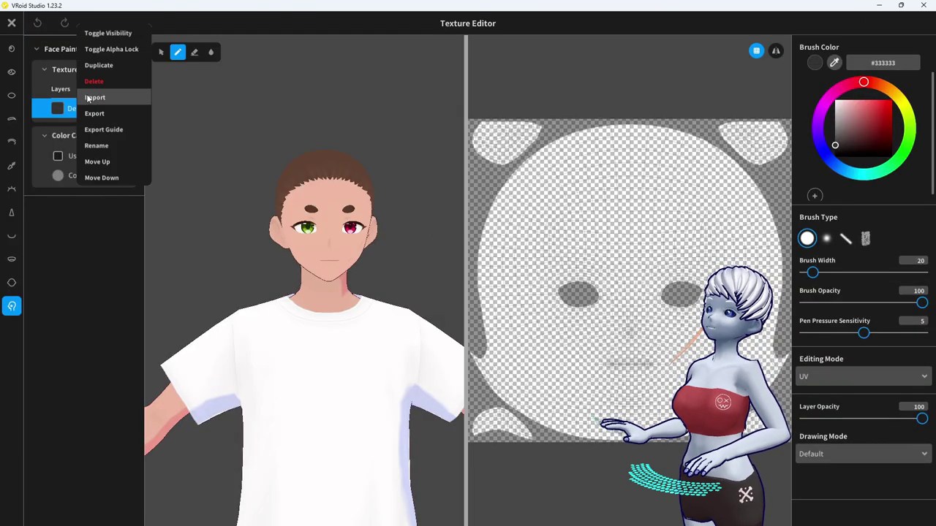
click(95, 113)
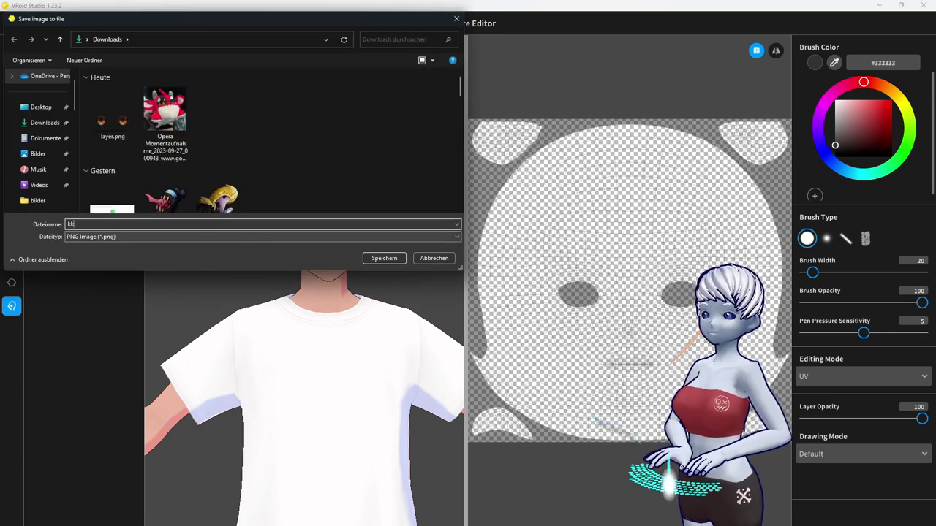
text(kkkkkkkkkk)
key(Return)
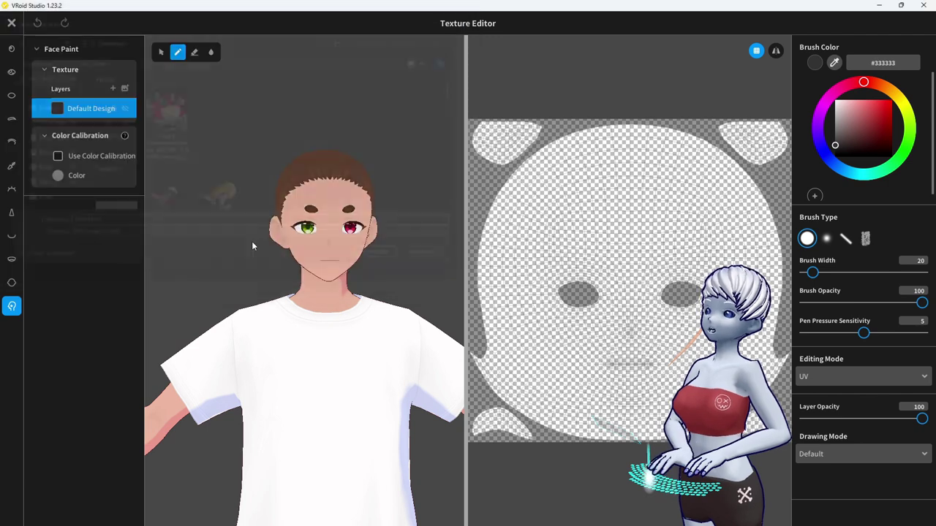
click(11, 24)
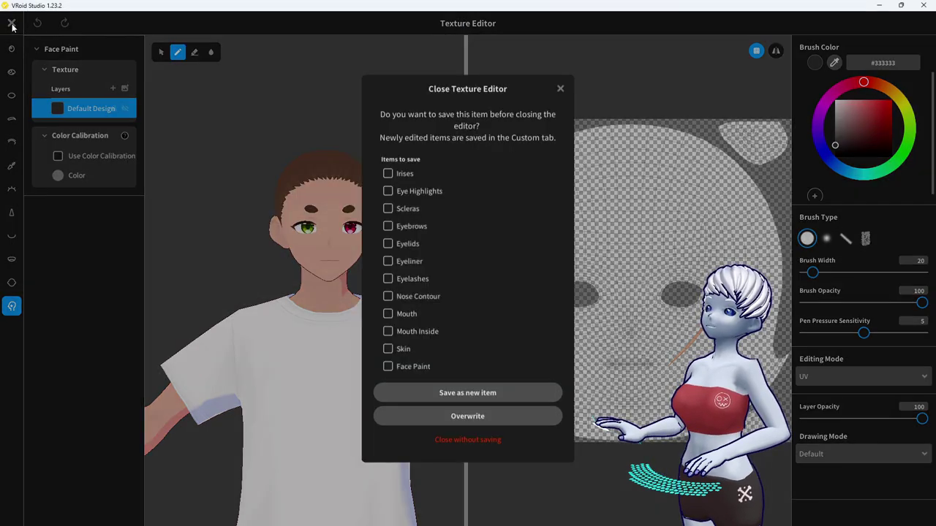
click(470, 440)
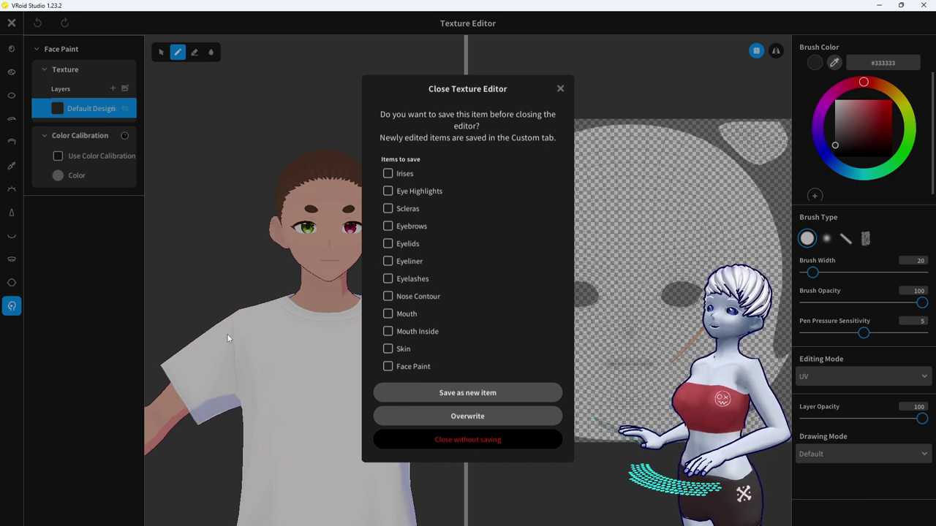
Apply the Face Paint preset with whisker-like stripes on both cheeks
scroll(60, 374, down, 2)
scroll(65, 391, down, 1)
scroll(68, 391, down, 1)
click(64, 381)
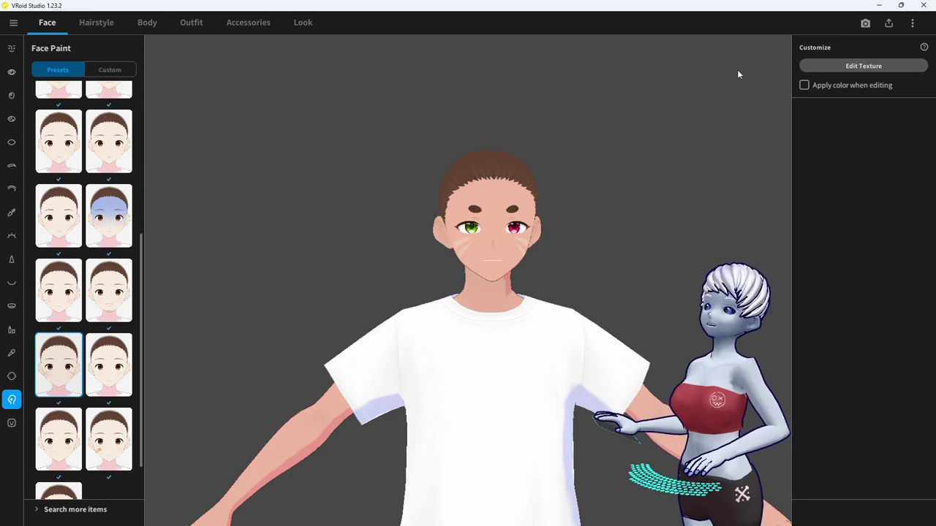
Add a new layer to the striped face paint's texture and import kkkkkkkkkk.png into it
click(861, 65)
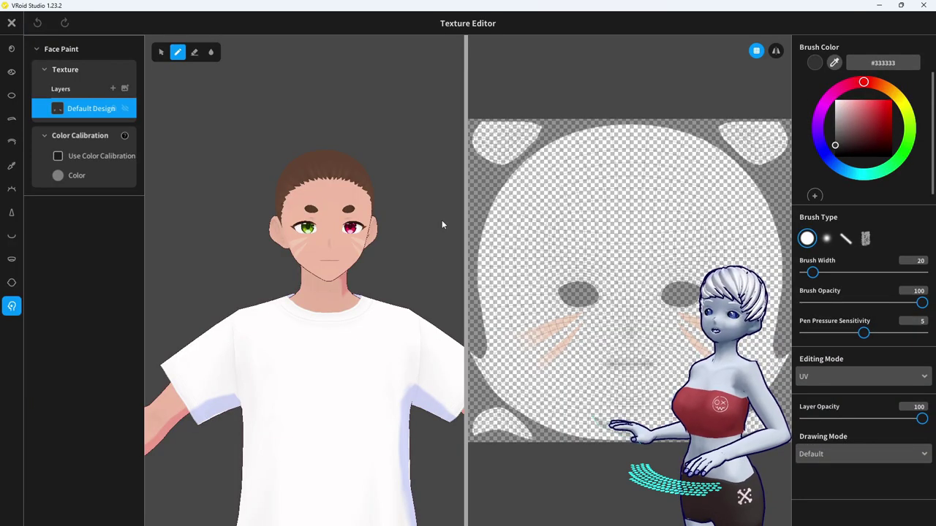
click(114, 89)
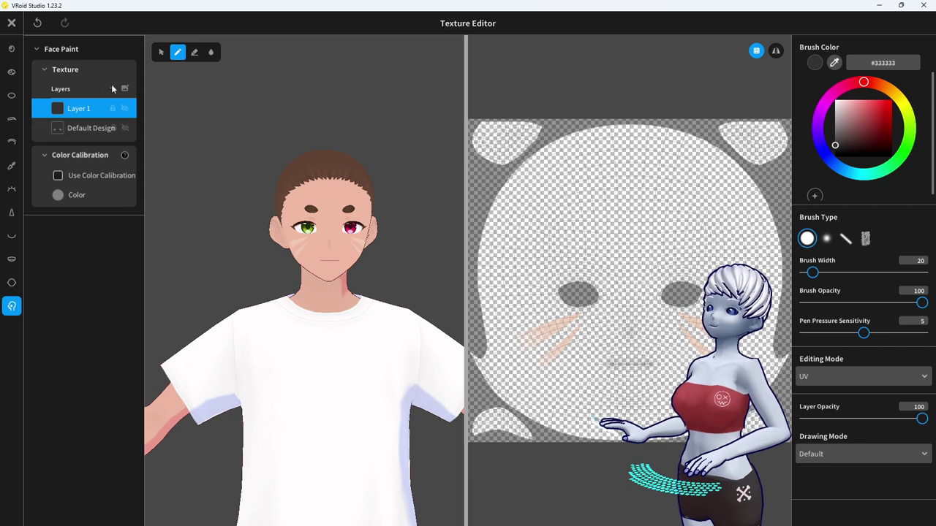
right_click(83, 109)
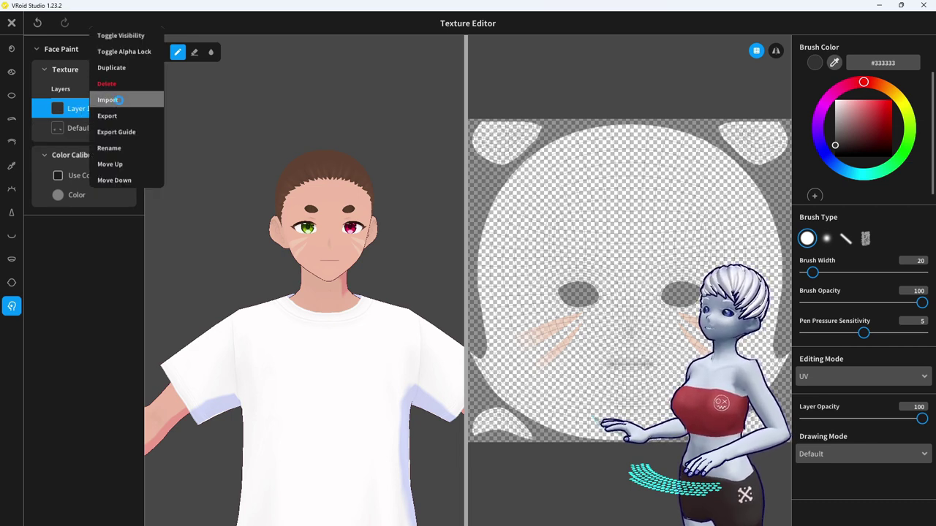
click(120, 104)
click(179, 111)
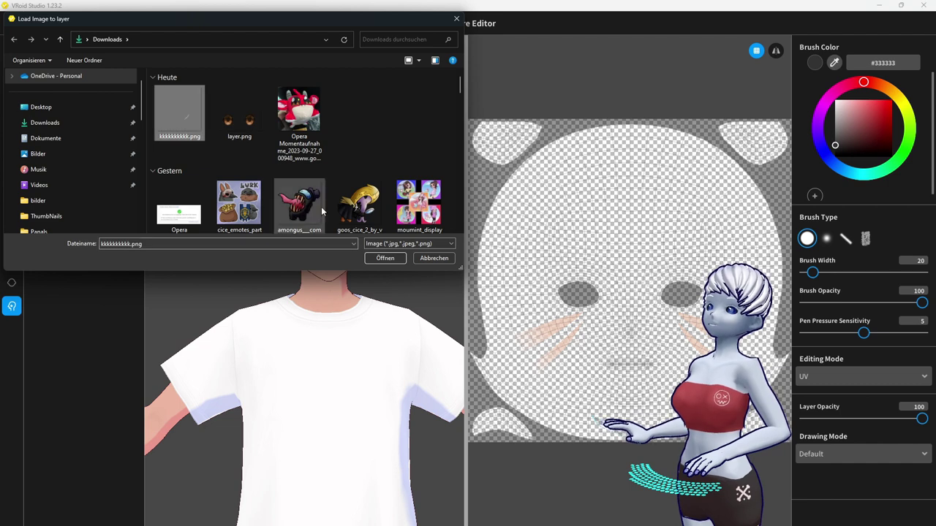
click(373, 255)
Set the opacity of the imported scar's layer to 47
mouse_move(382, 280)
right_down()
mouse_move(352, 291)
mouse_move(373, 291)
right_up()
scroll(372, 291, up, 3)
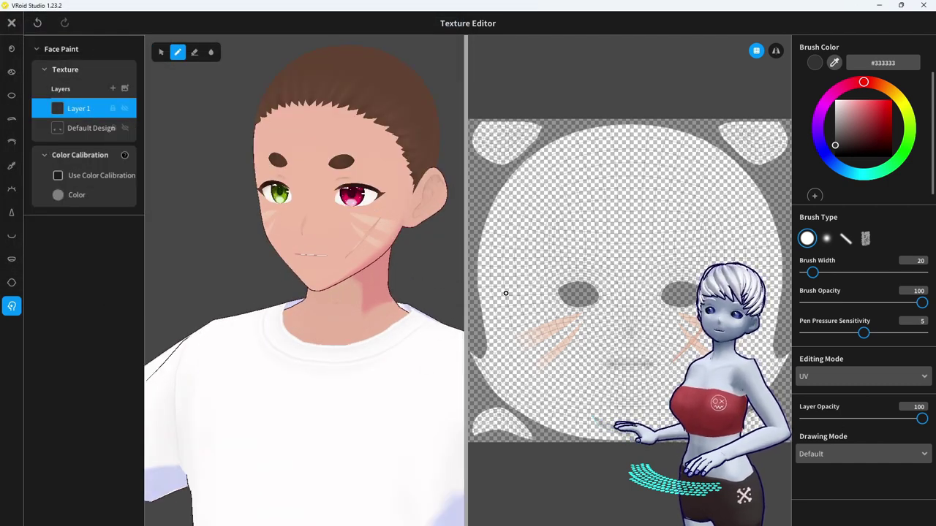
drag(923, 418, 904, 420)
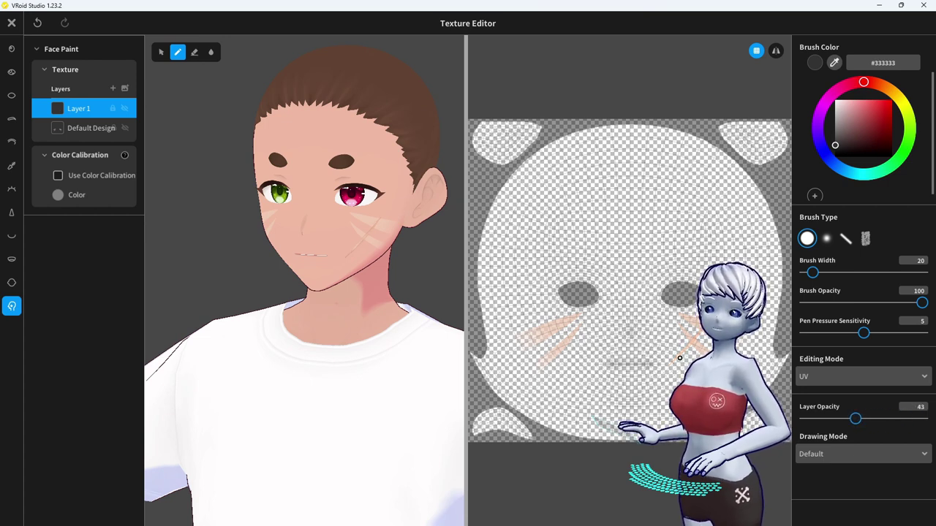
scroll(341, 214, up, 6)
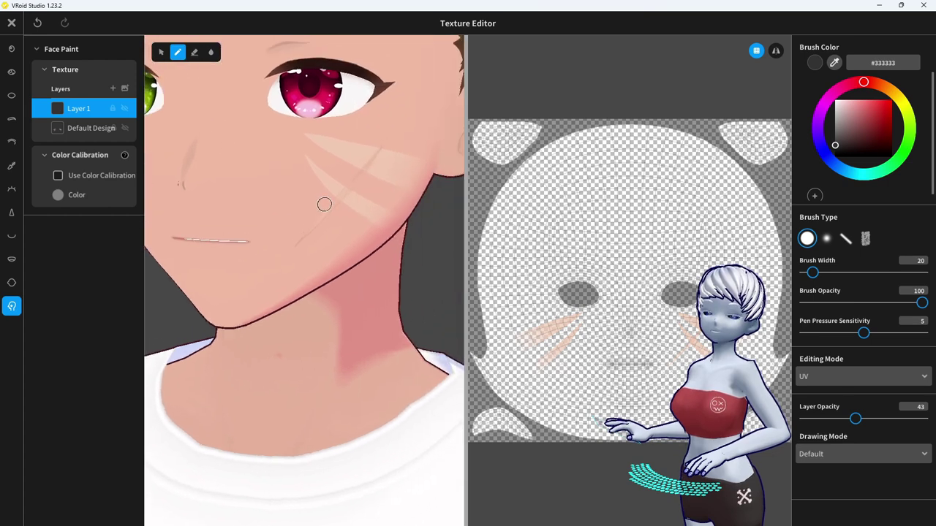
mouse_move(850, 418)
mouse_down()
mouse_move(834, 420)
mouse_move(860, 419)
mouse_up()
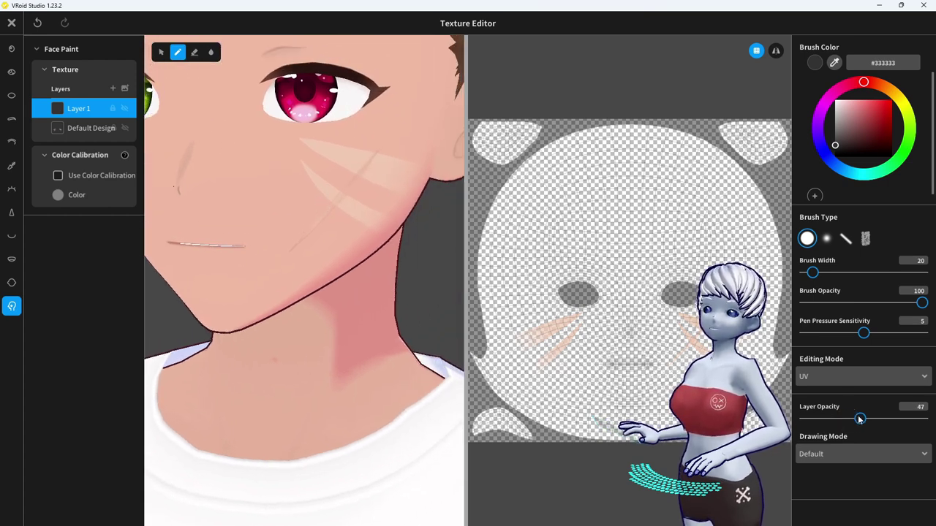
Check the layered face paint from the front and sides, and save it as a new item while closing the texture editor
scroll(432, 362, down, 4)
right_drag(392, 362, 358, 366)
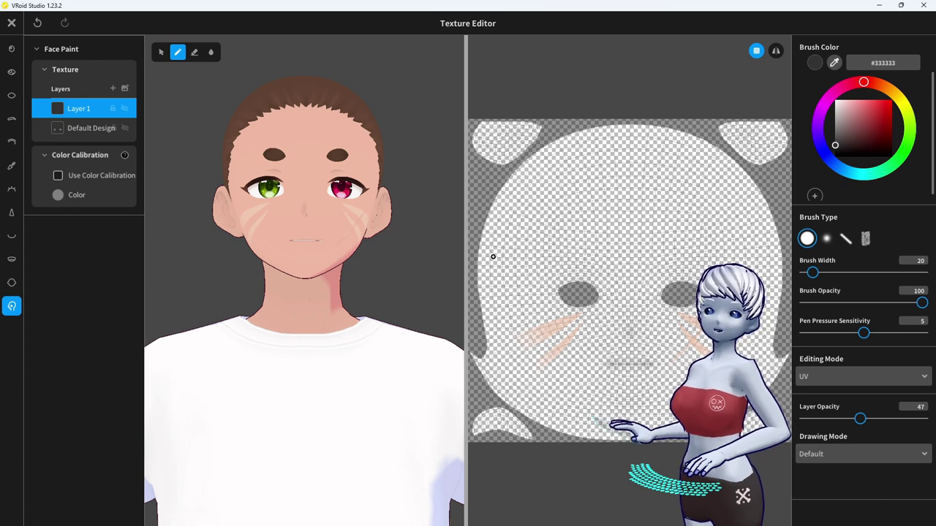
right_drag(383, 293, 332, 288)
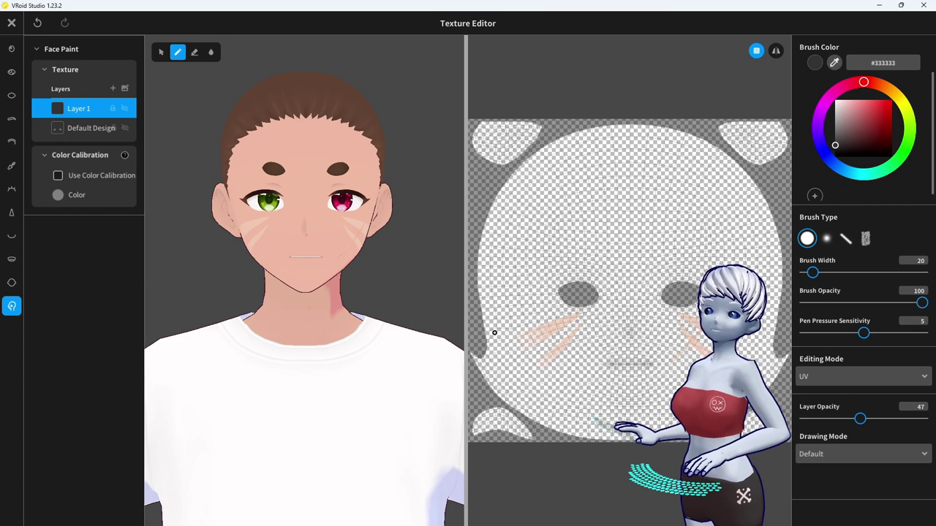
right_drag(355, 268, 265, 264)
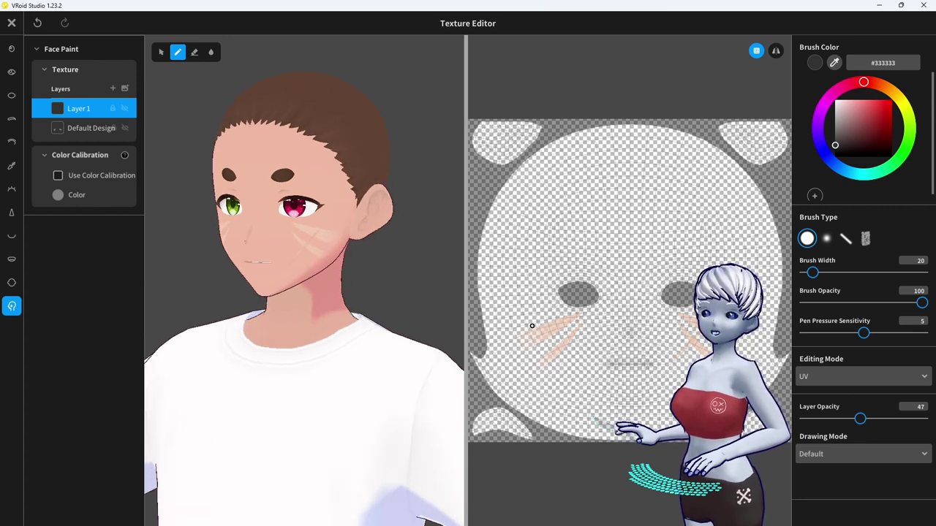
right_drag(310, 314, 331, 308)
scroll(330, 307, down, 4)
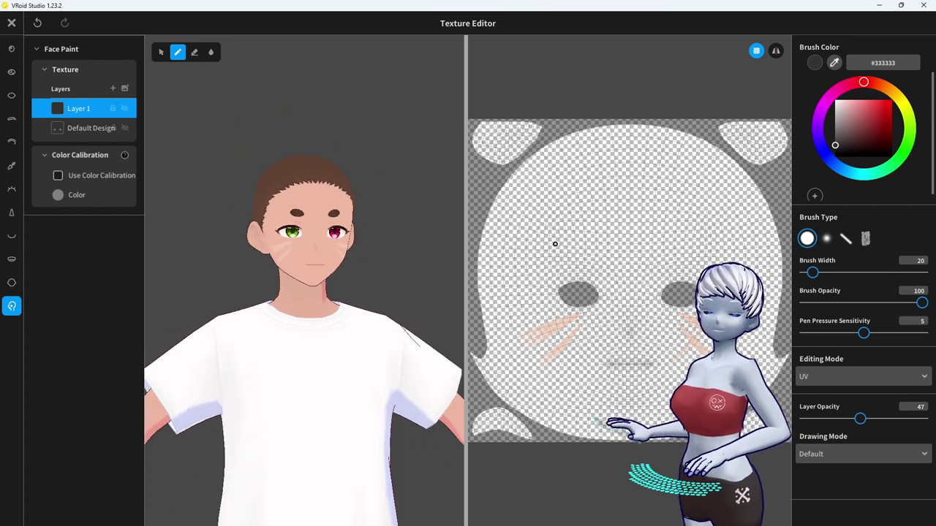
mouse_move(322, 286)
right_down()
mouse_move(310, 271)
mouse_move(293, 275)
mouse_move(320, 291)
right_up()
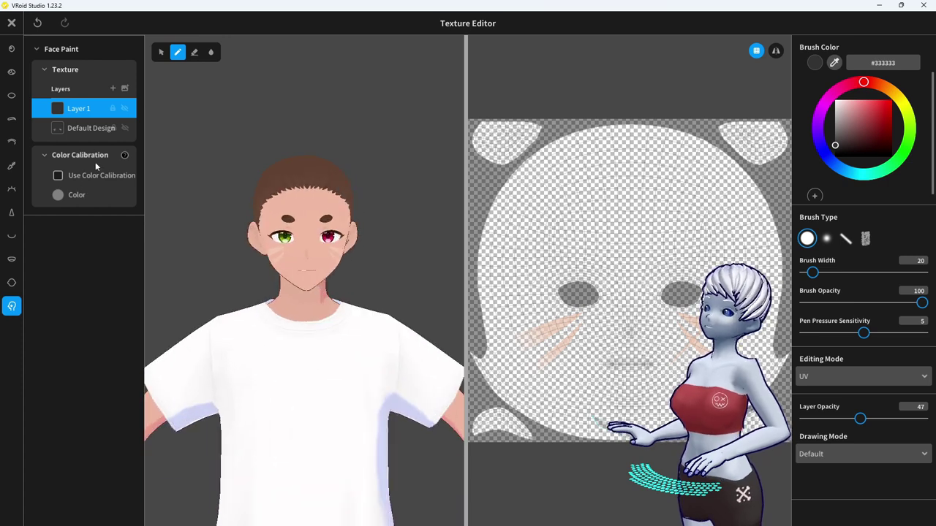
click(12, 23)
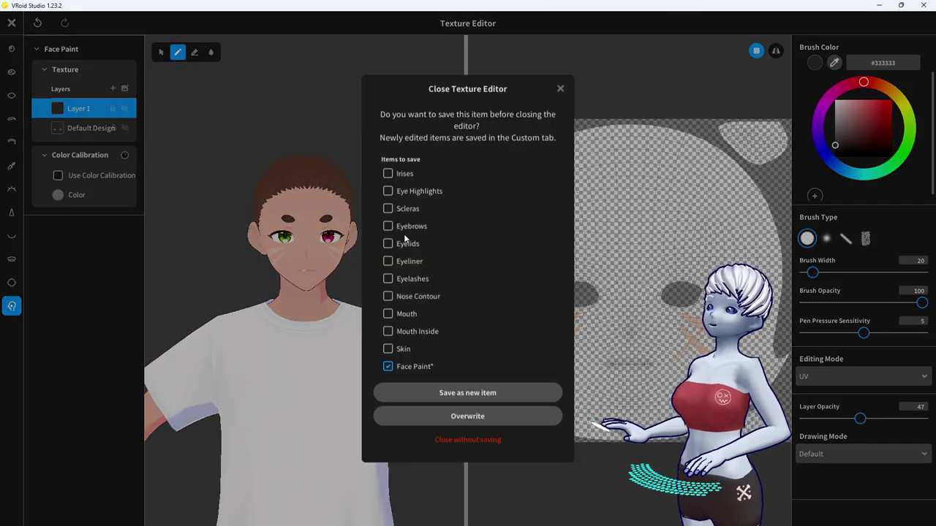
click(509, 396)
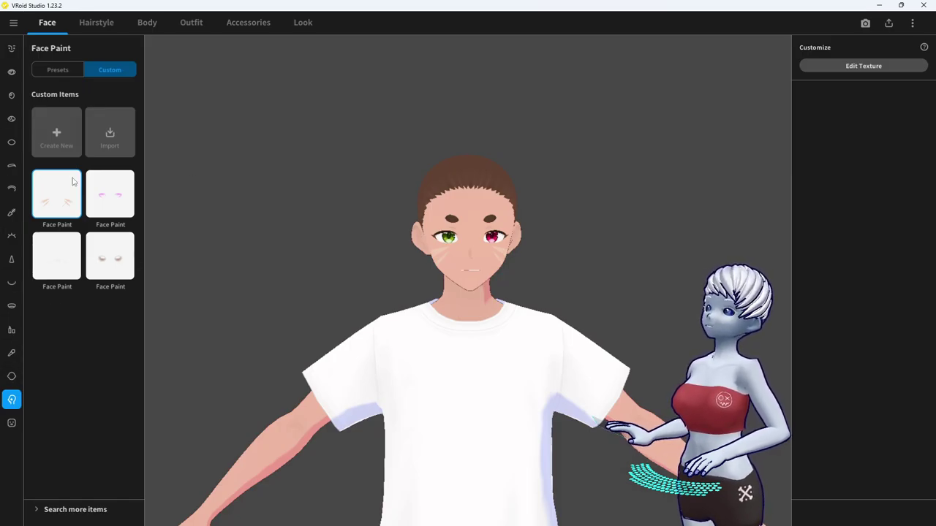
Preview the character's expressions in the Expression Editor from Smiling through Closed (Left)
scroll(396, 249, down, 3)
middle_drag(487, 373, 477, 345)
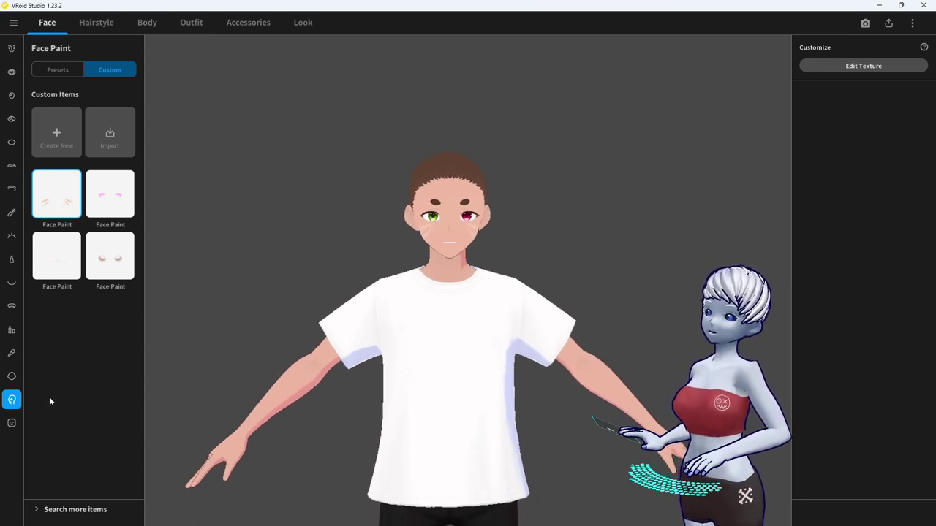
click(11, 424)
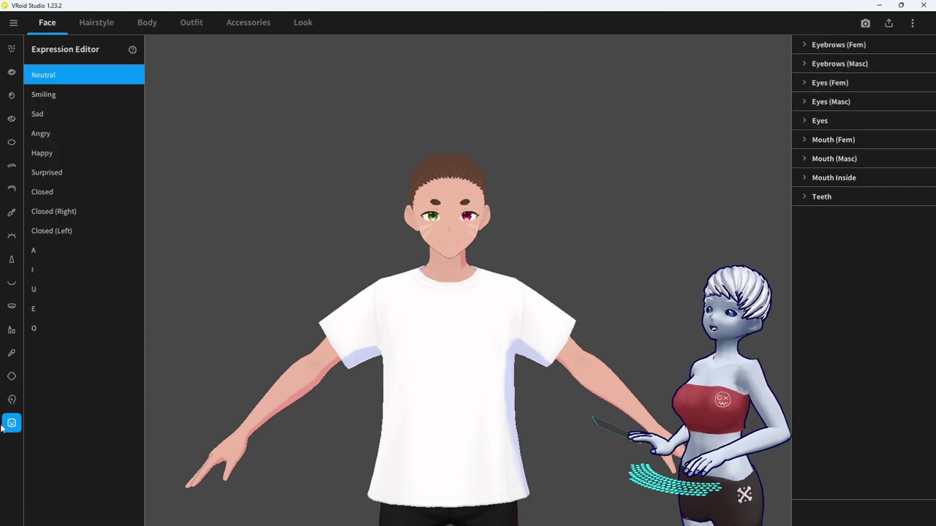
click(68, 100)
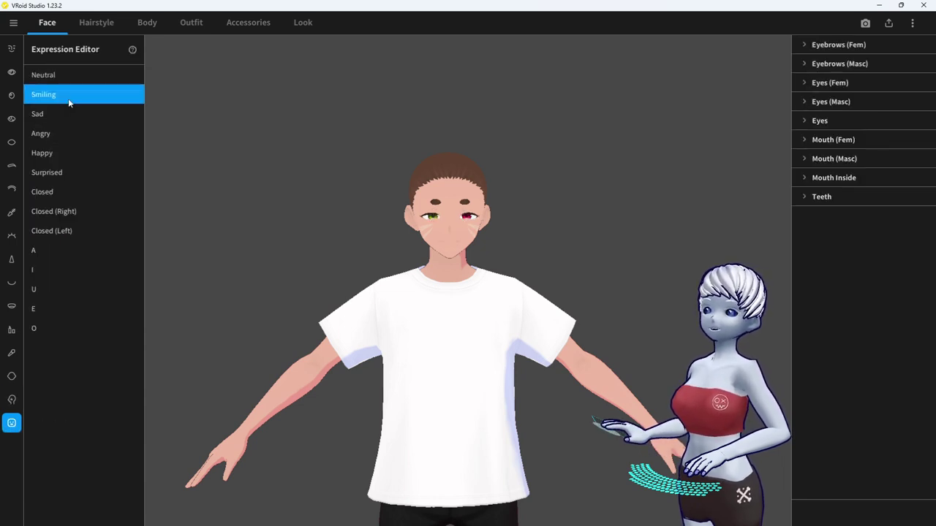
click(67, 109)
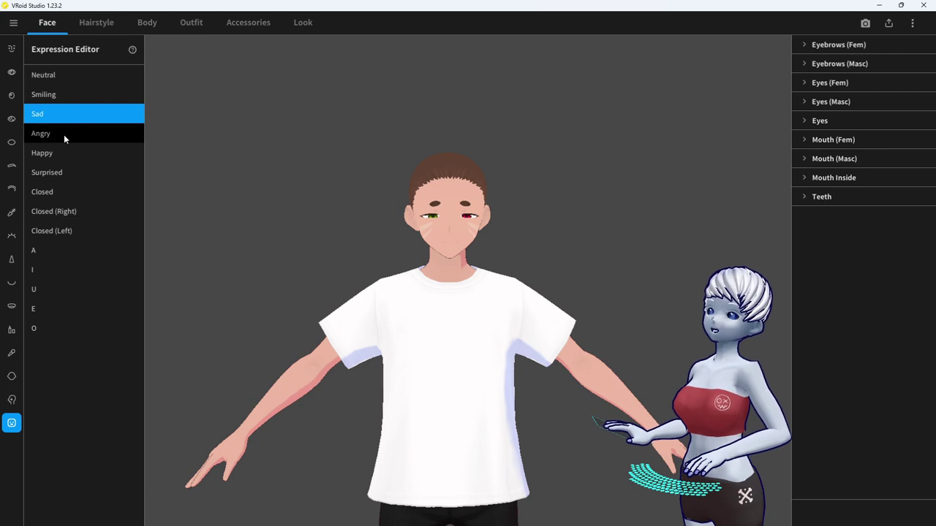
click(64, 135)
click(64, 153)
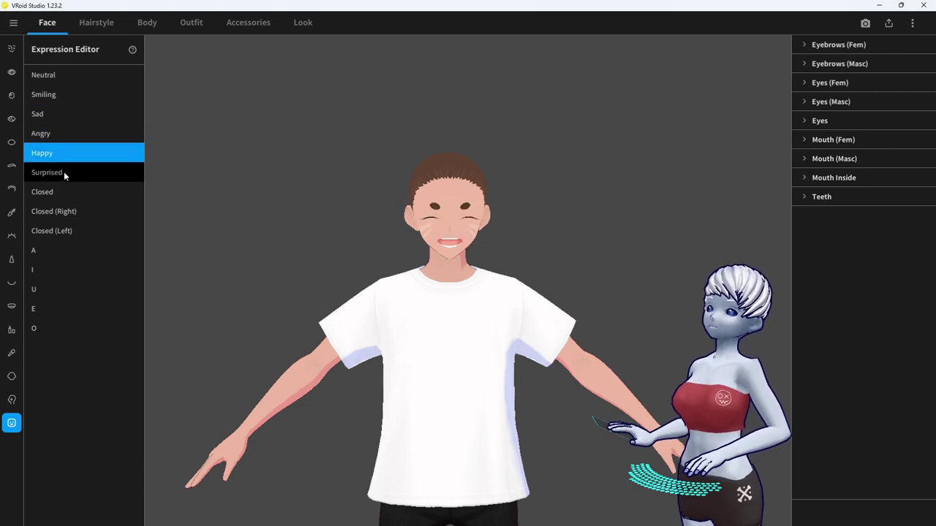
click(63, 171)
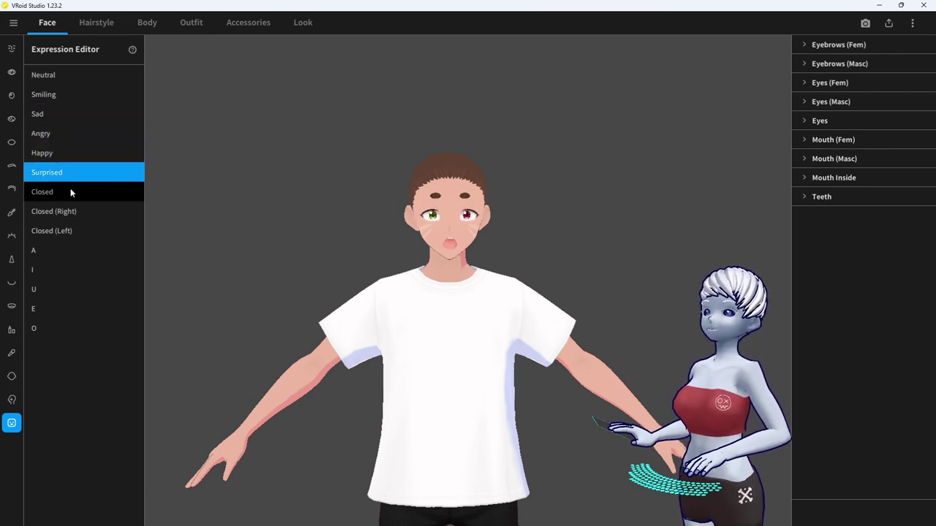
click(70, 189)
click(75, 210)
click(76, 230)
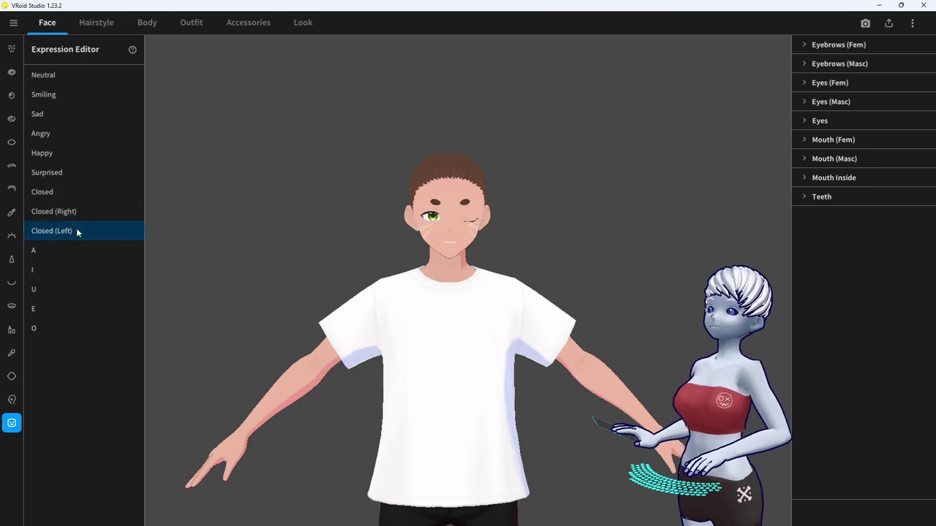
Compare the Closed (Left) and Closed (Right) winks close up on the face
scroll(414, 178, up, 8)
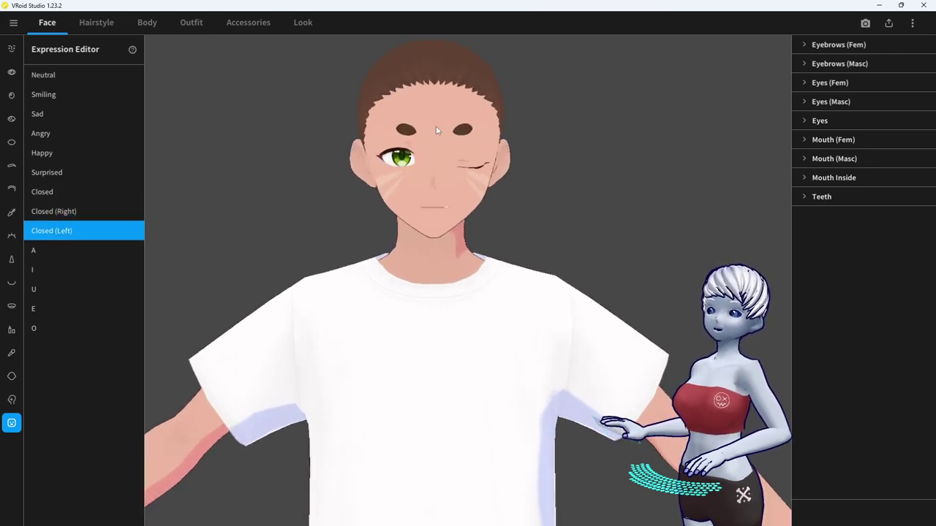
right_drag(456, 326, 459, 282)
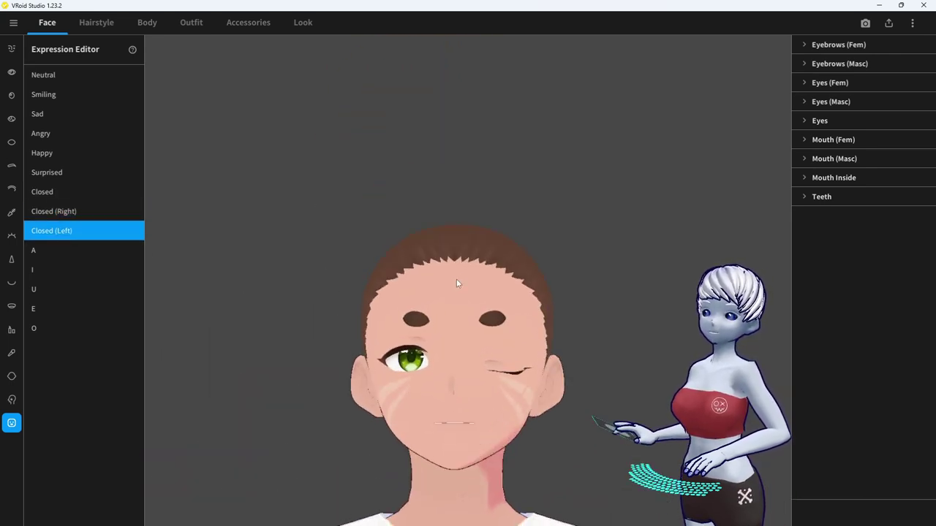
click(61, 213)
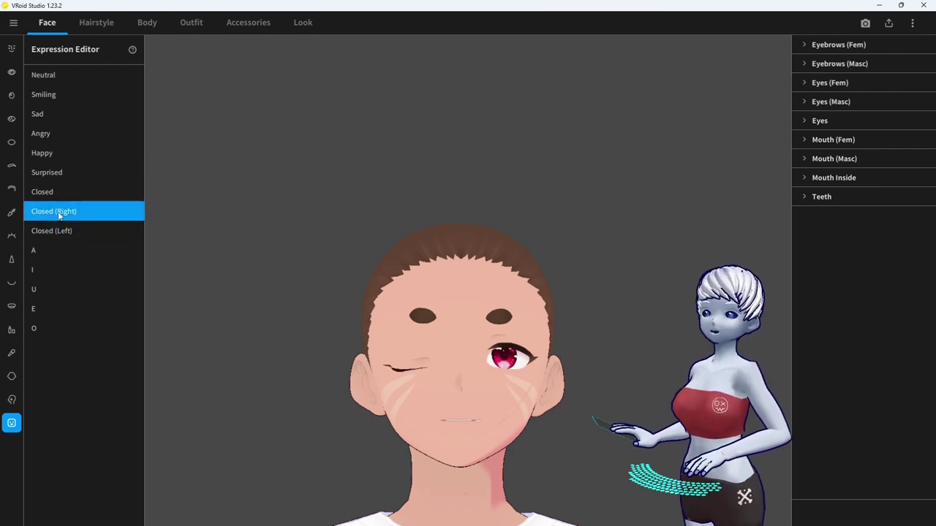
click(60, 232)
right_drag(428, 361, 430, 382)
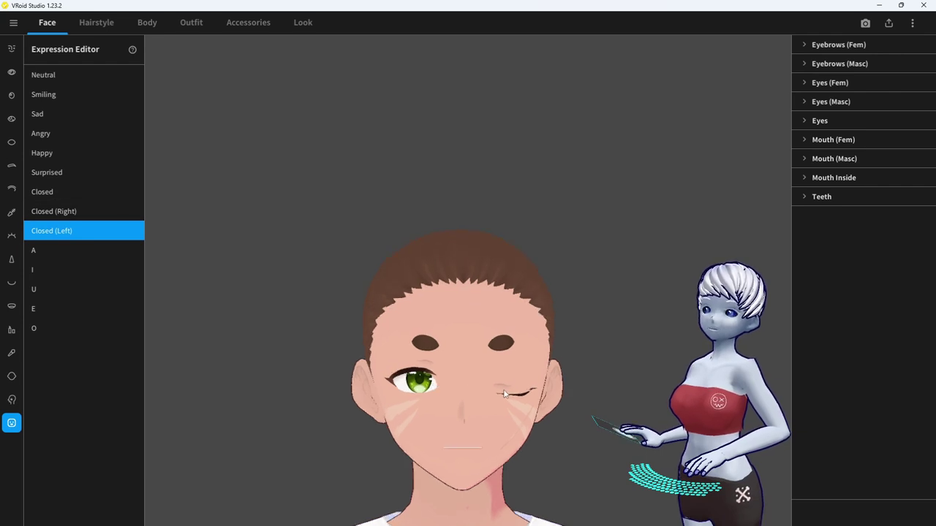
Set the Closed (Right) eye value of the Closed (Right) expression to 83,750
click(81, 209)
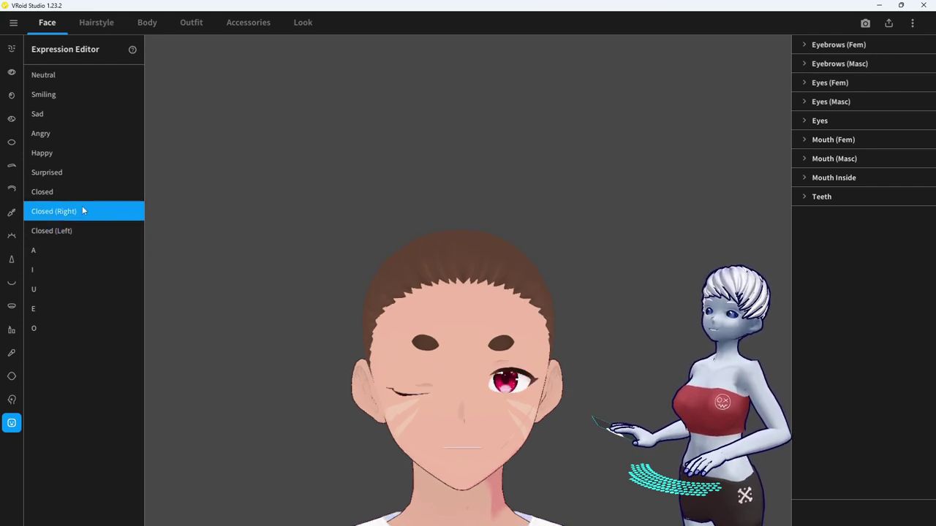
click(805, 120)
drag(915, 182, 904, 182)
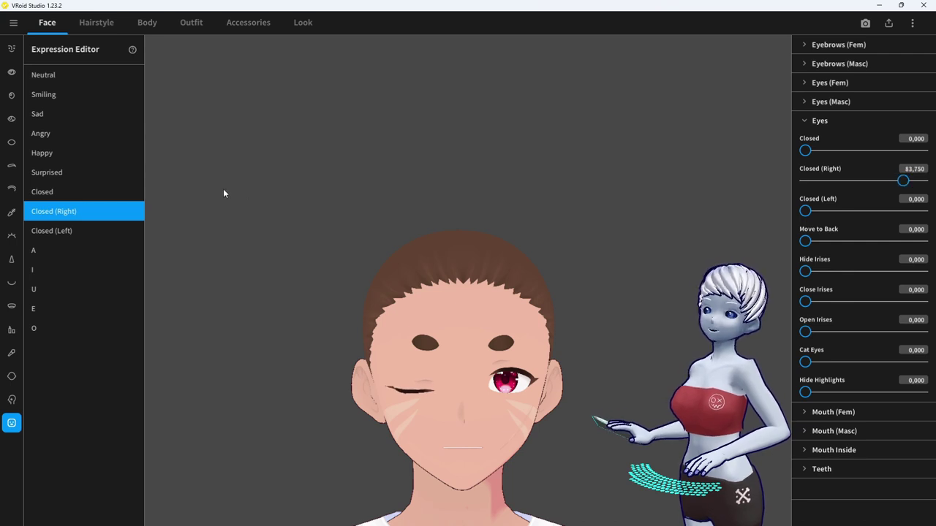
Set the Closed (Left) eye value of the Closed (Left) expression to 86,250 and check the Closed expression
click(58, 231)
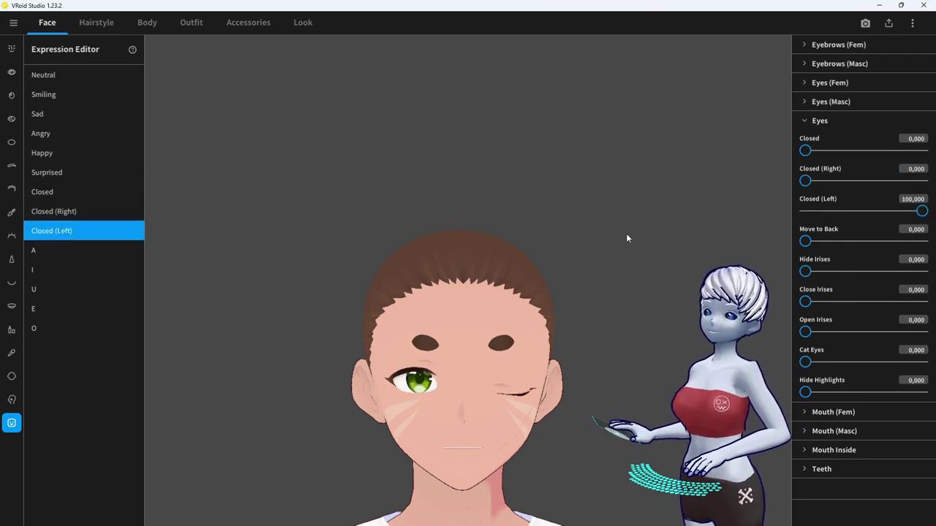
drag(922, 210, 906, 212)
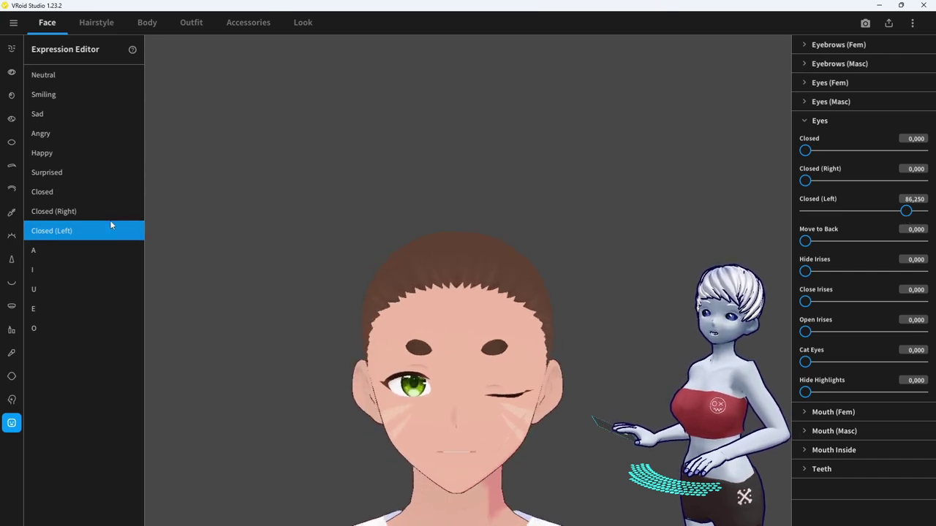
click(74, 191)
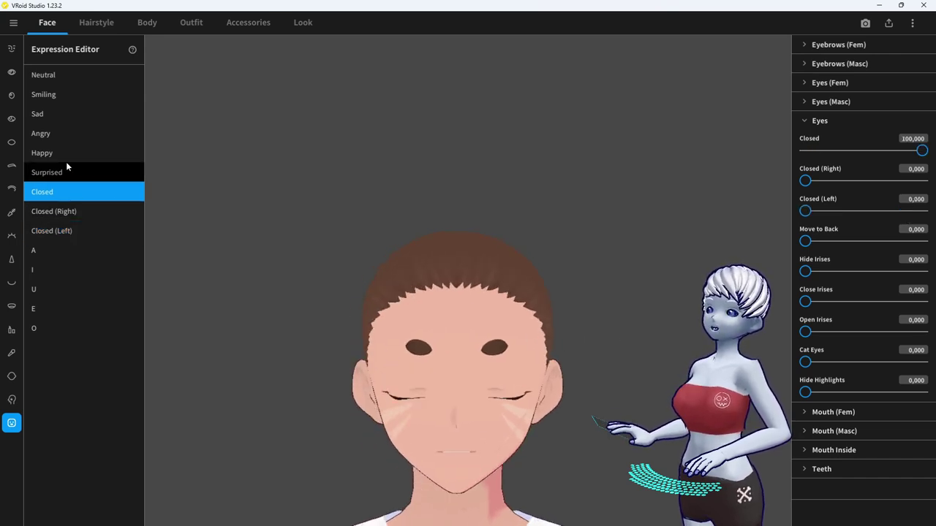
Set the Mouth (Masc) Surprised value of the Surprised expression to 79,736
click(66, 168)
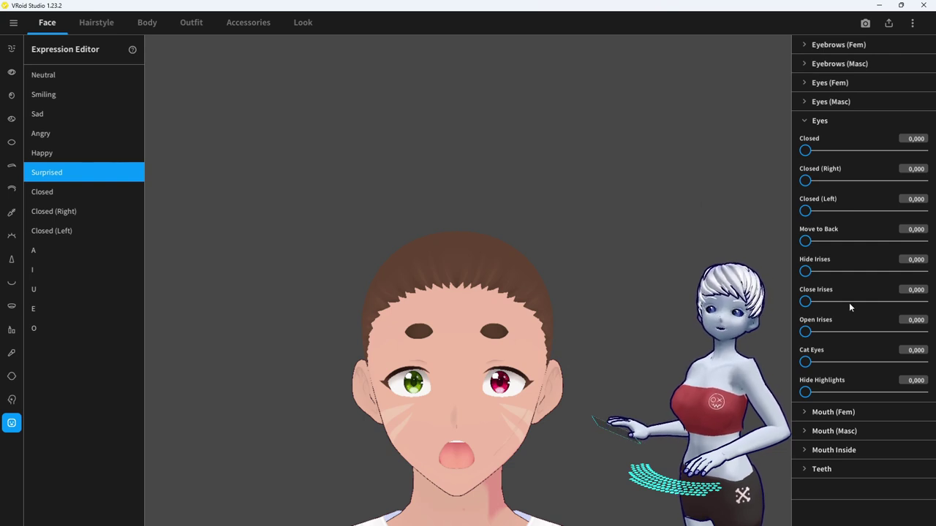
click(822, 412)
scroll(829, 386, down, 5)
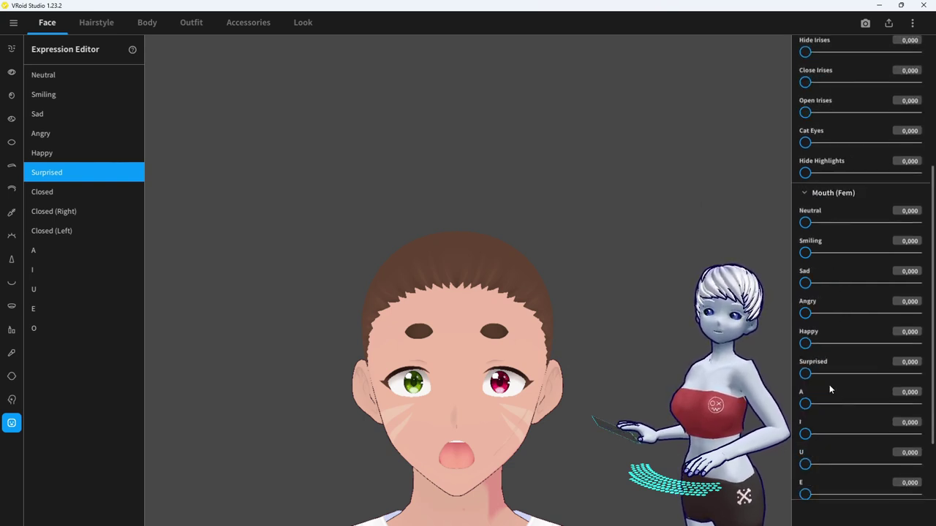
scroll(819, 435, up, 4)
scroll(822, 424, down, 3)
scroll(828, 401, up, 1)
scroll(827, 400, down, 4)
scroll(809, 372, down, 2)
scroll(810, 373, down, 2)
drag(914, 300, 892, 300)
scroll(285, 257, down, 1)
scroll(447, 256, down, 1)
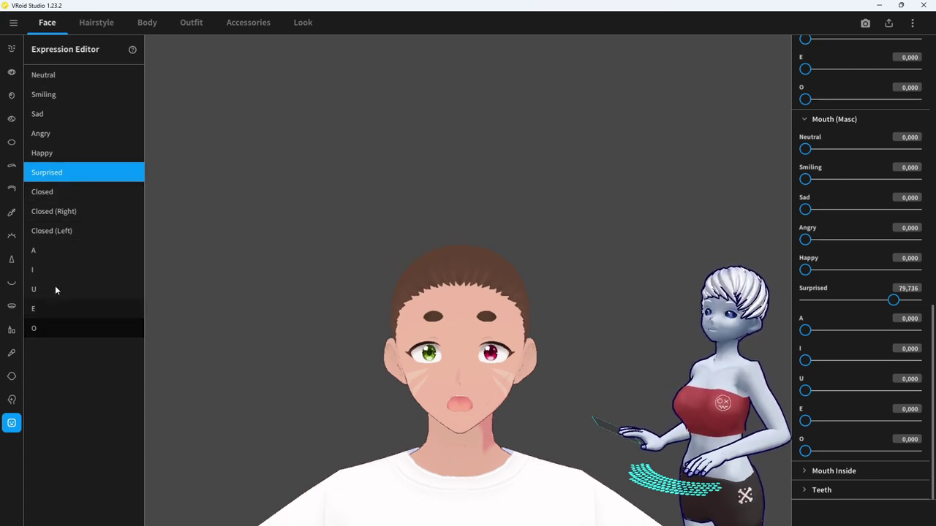
Preview the vowel expressions A, I, U, E and O, plus the Neutral and Angry expressions
click(61, 250)
click(64, 269)
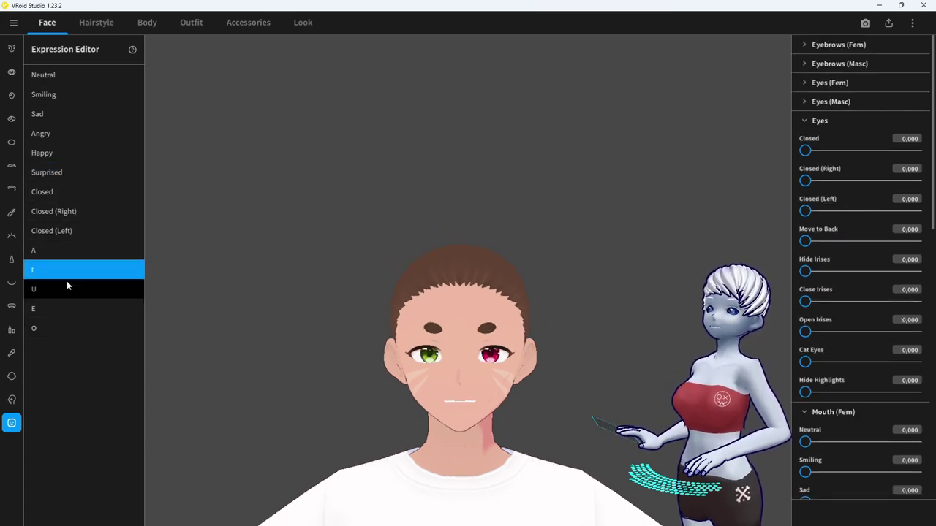
click(67, 289)
click(70, 309)
click(73, 327)
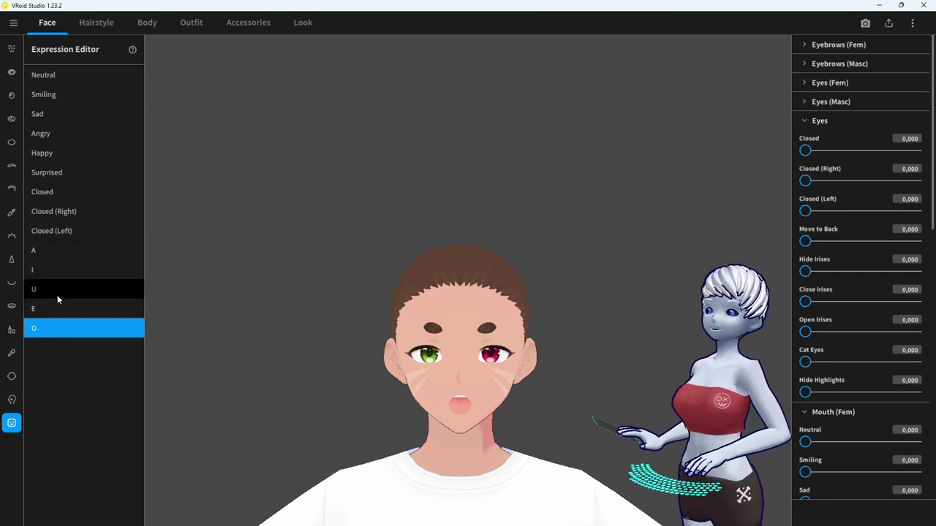
click(61, 77)
click(60, 133)
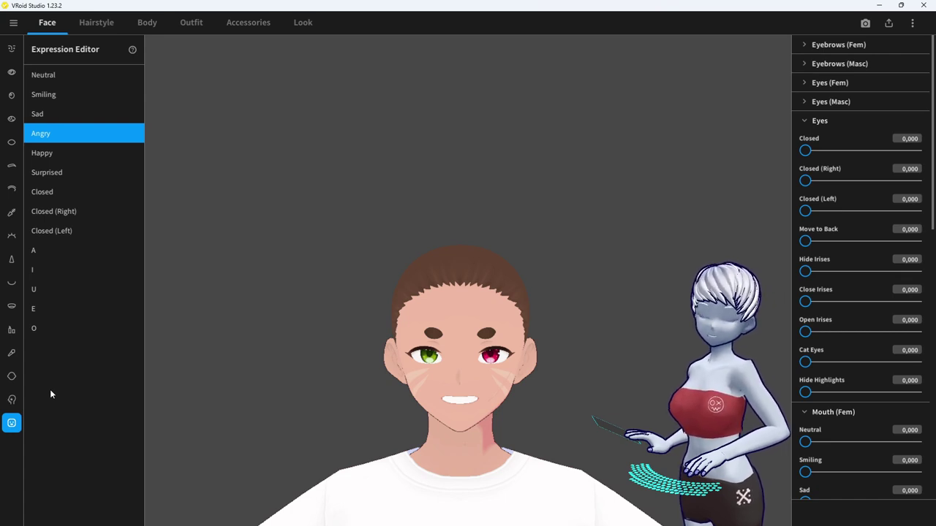
Switch to hairstyle customization and apply the short tousled hairstyle set to the bald character
drag(211, 39, 234, 157)
click(94, 25)
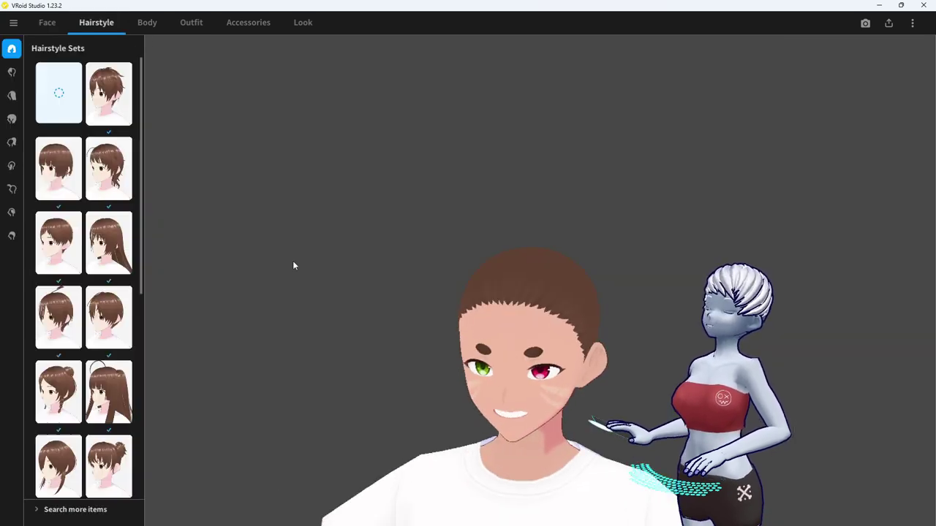
right_drag(310, 307, 321, 305)
middle_drag(478, 370, 424, 303)
right_drag(424, 303, 383, 321)
drag(382, 320, 304, 279)
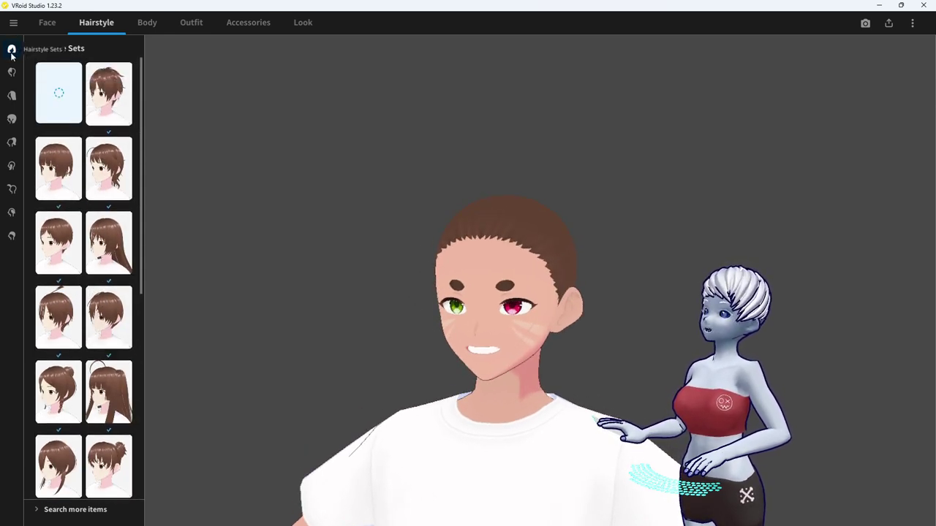
click(108, 94)
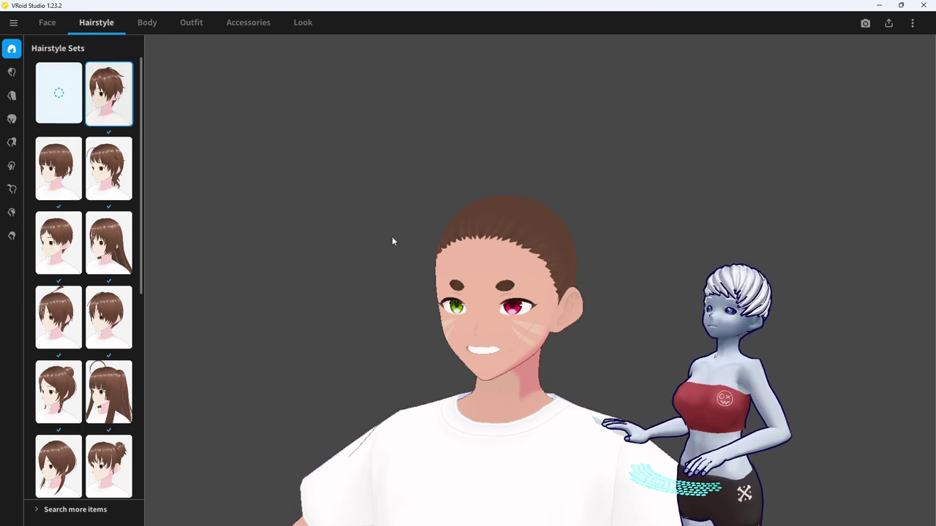
right_drag(392, 237, 423, 276)
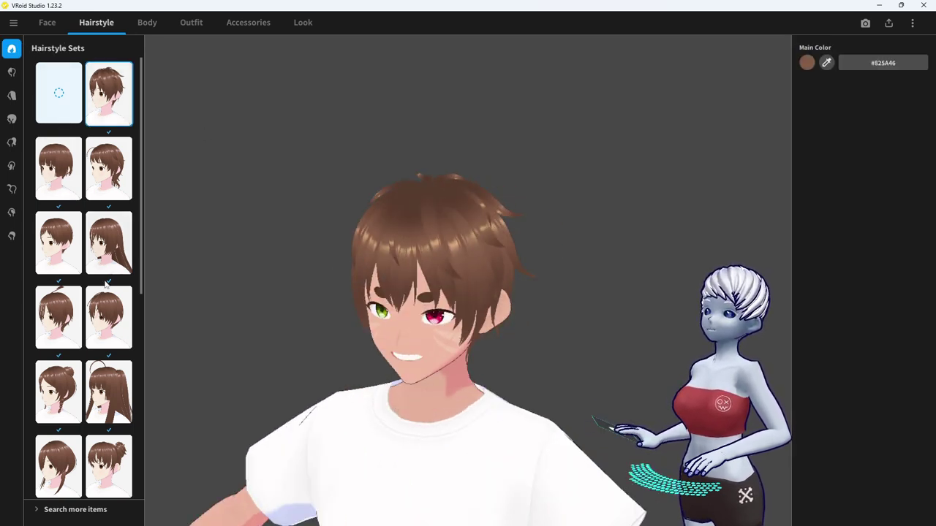
Try the hairstyle sets with hair buns and view them from the back and sides
scroll(106, 382, down, 3)
scroll(106, 383, down, 2)
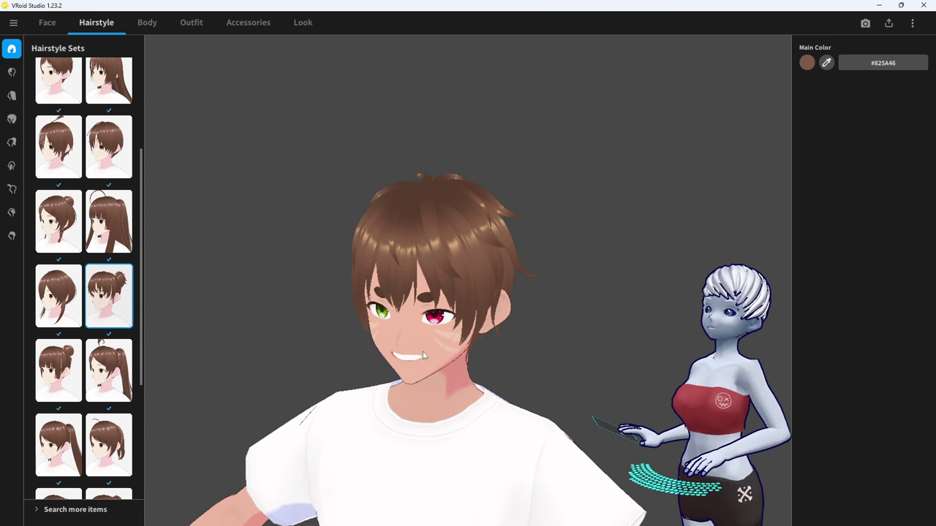
drag(423, 355, 371, 355)
click(110, 294)
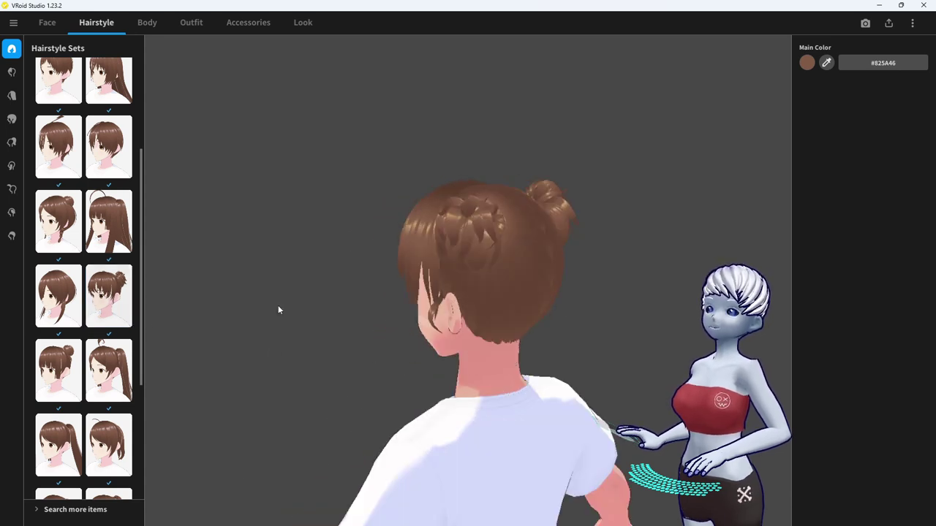
scroll(95, 351, down, 3)
scroll(95, 351, down, 2)
scroll(95, 351, up, 4)
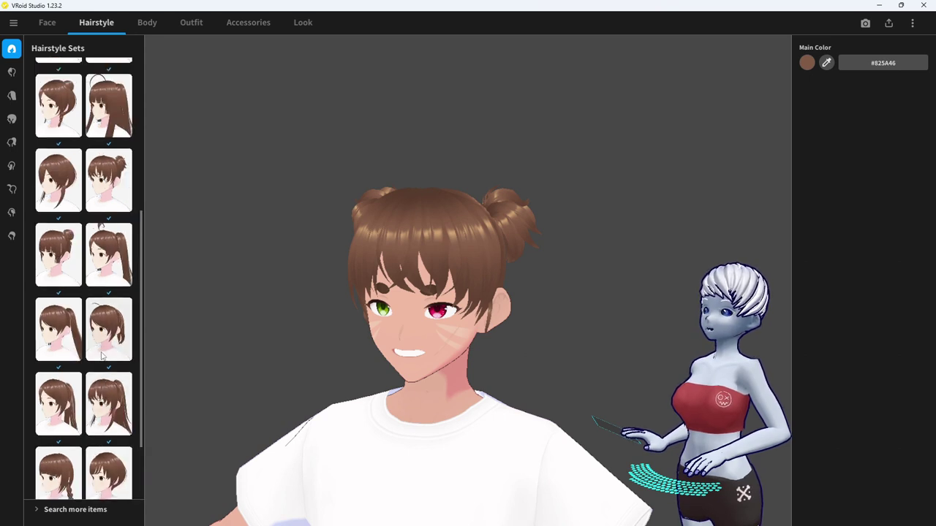
right_drag(472, 345, 438, 347)
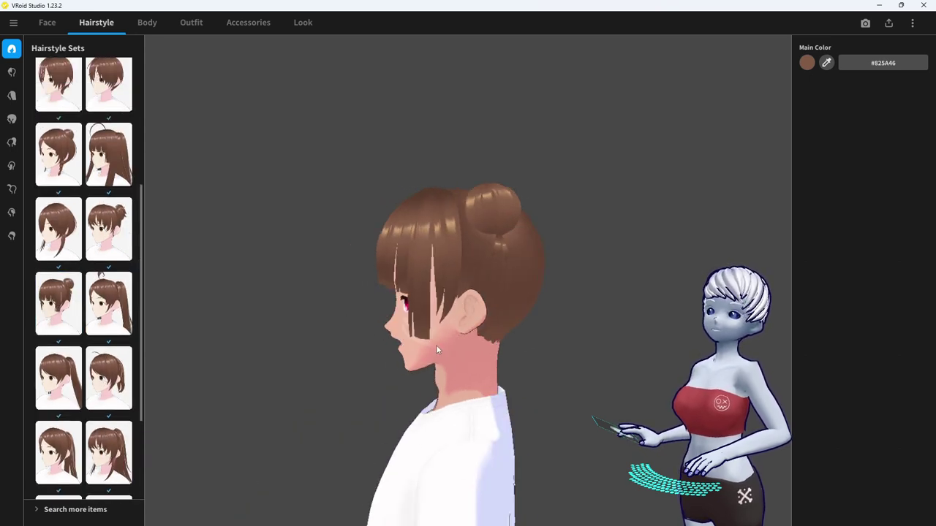
scroll(64, 291, up, 1)
scroll(94, 247, up, 4)
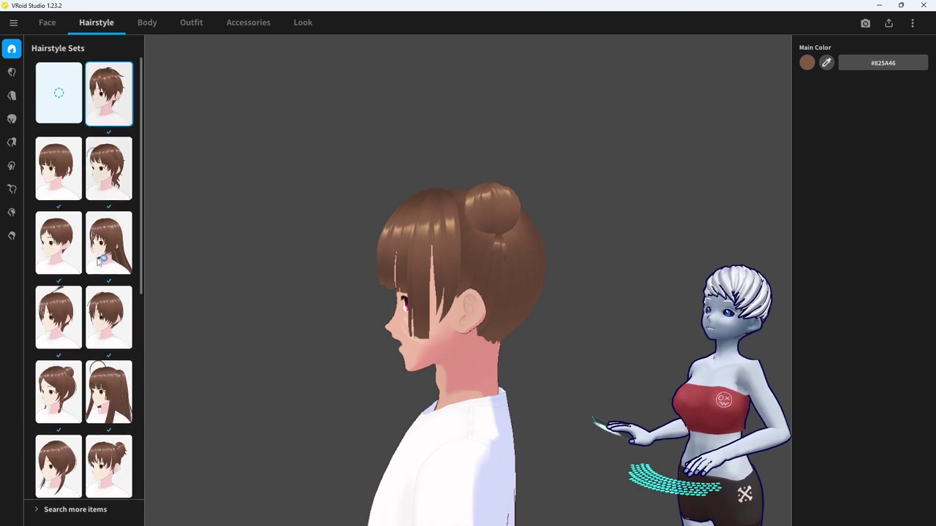
Reapply the short tousled hairstyle set and check it from the side and front
scroll(131, 363, down, 3)
click(124, 387)
scroll(124, 389, down, 5)
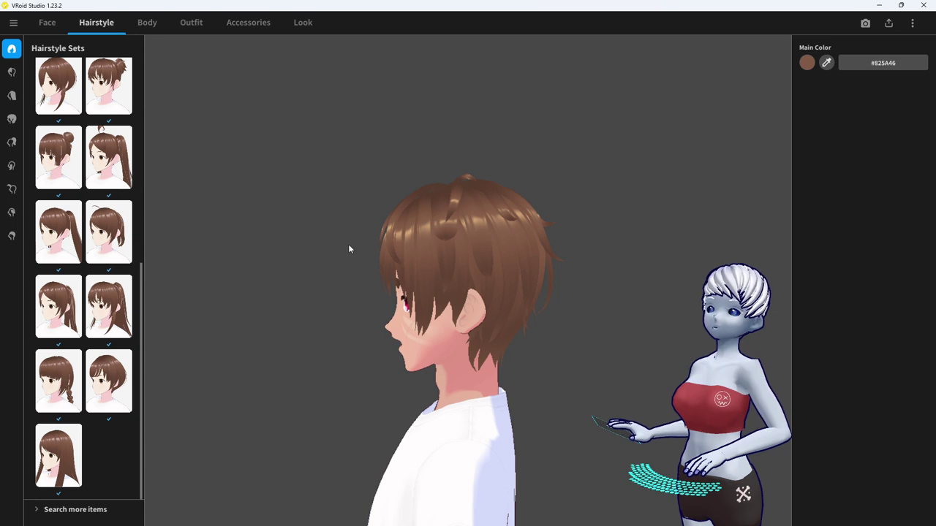
drag(486, 248, 359, 258)
scroll(129, 272, up, 3)
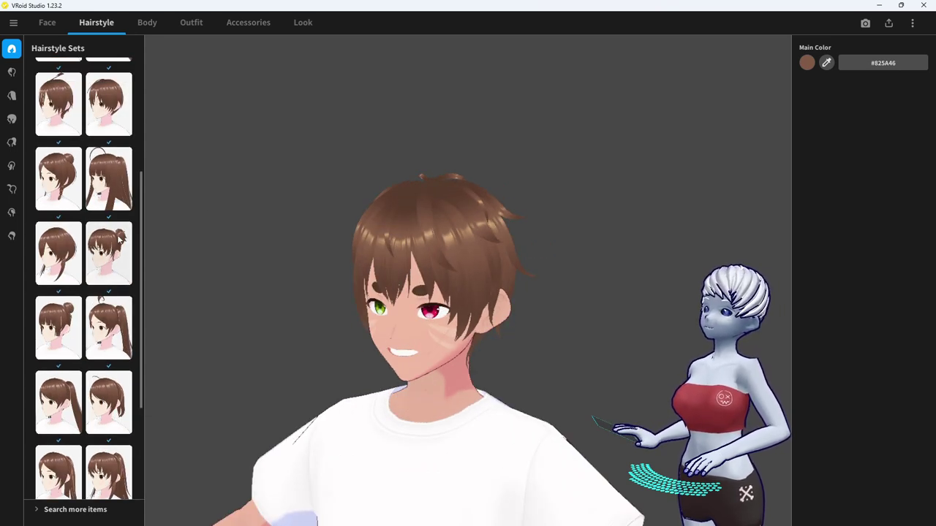
middle_drag(515, 299, 482, 270)
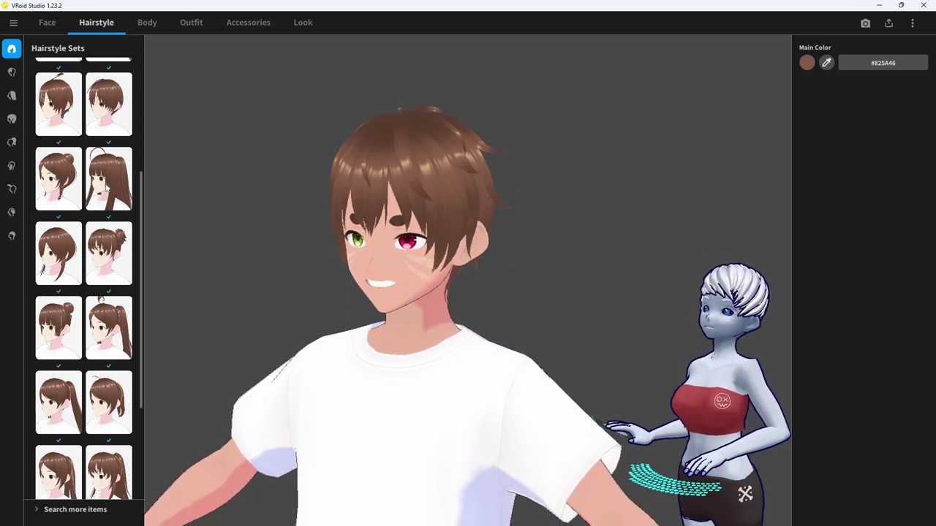
scroll(125, 177, up, 5)
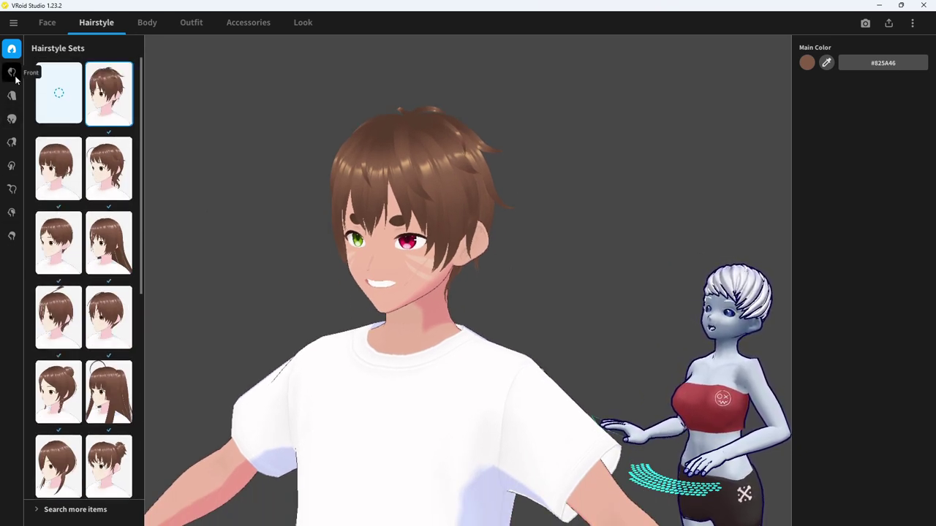
Set the main color of the front hair to dark brown #472C1F
click(12, 72)
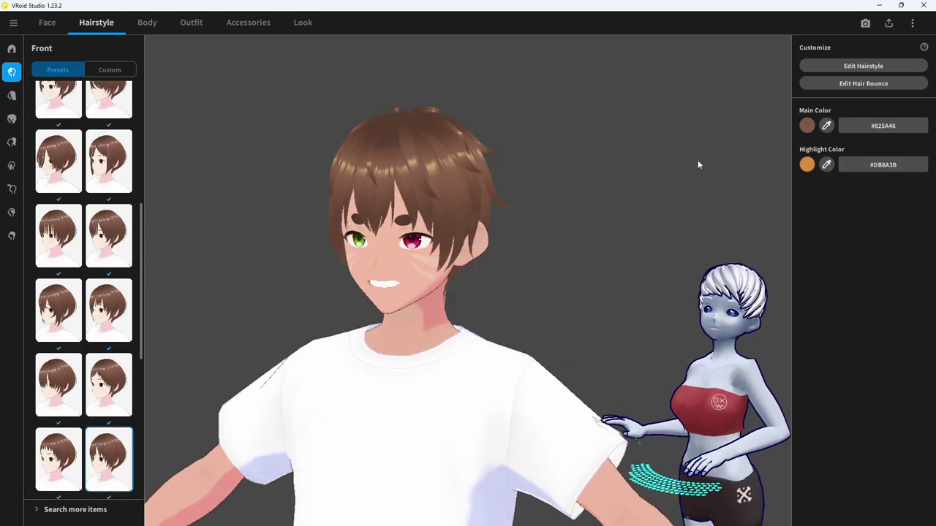
click(807, 125)
click(788, 169)
drag(788, 169, 776, 195)
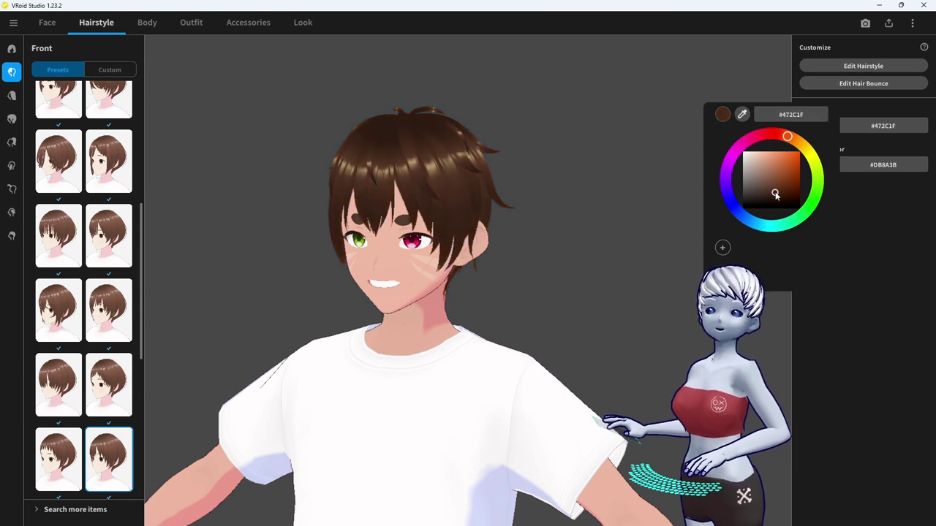
click(567, 213)
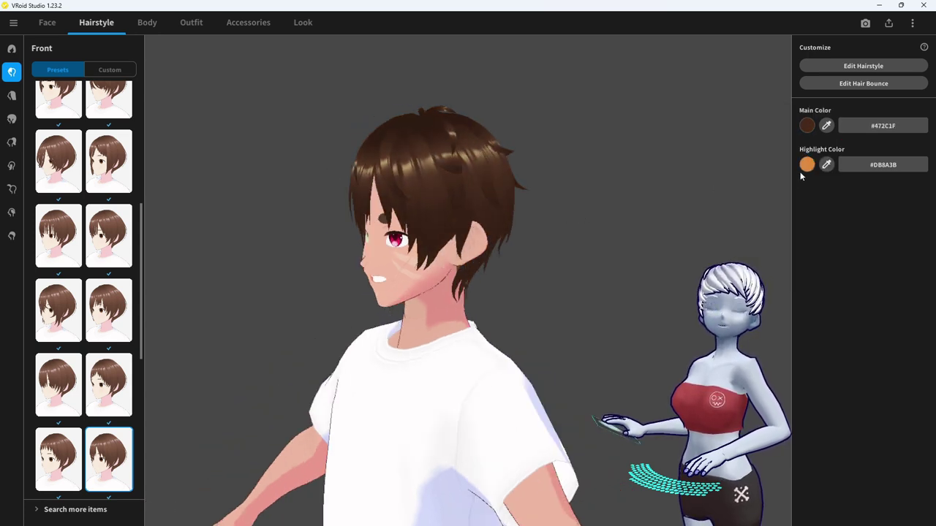
Set the hair's highlight color to light orange #DBA168
click(806, 166)
click(773, 197)
click(541, 218)
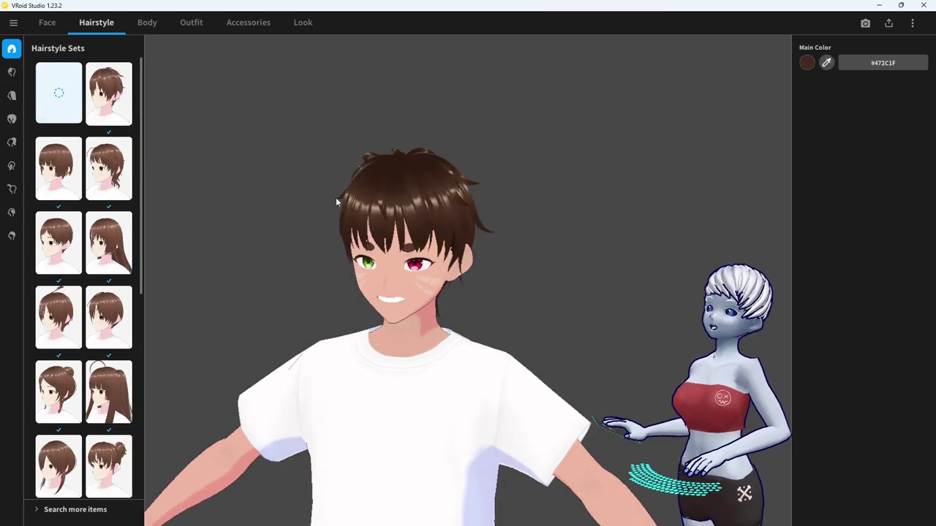
Try the straight overall hair preset with long bangs, followed by the flared, chin-length back hair preset
middle_drag(519, 163, 614, 131)
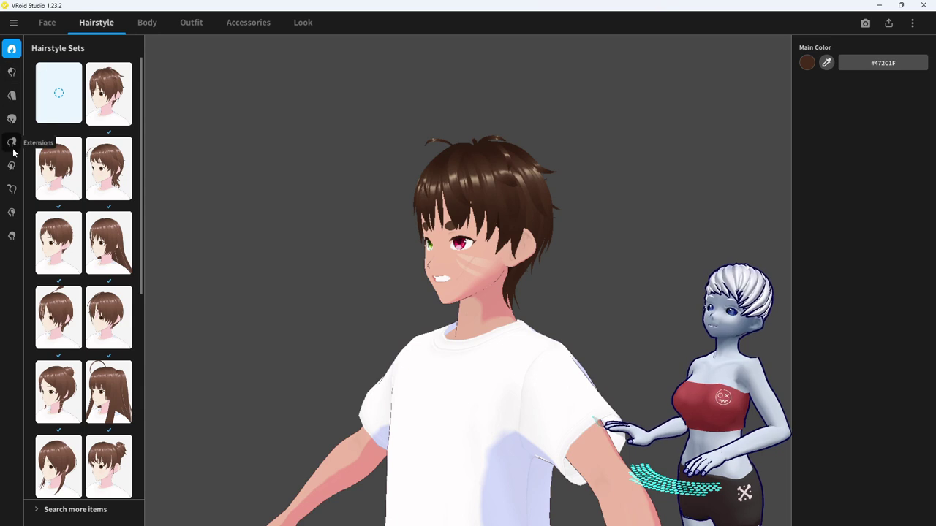
click(12, 119)
click(57, 194)
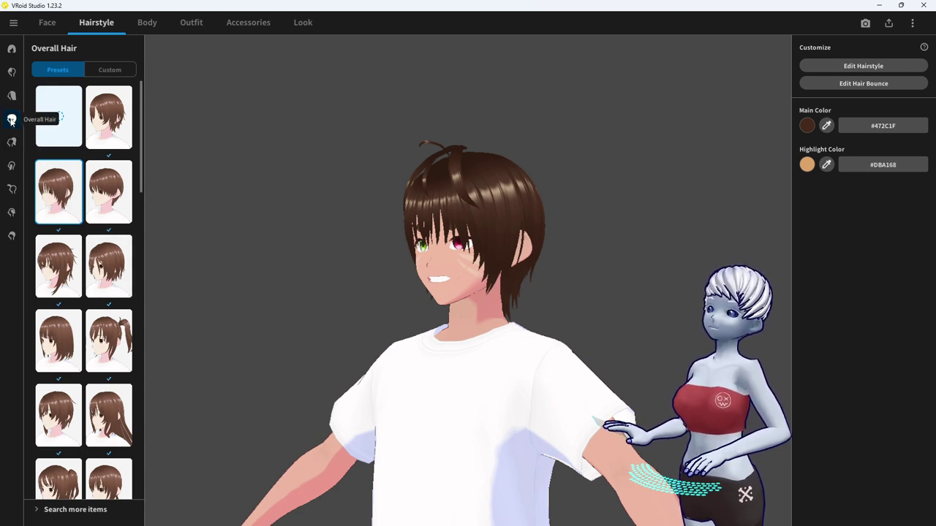
click(11, 120)
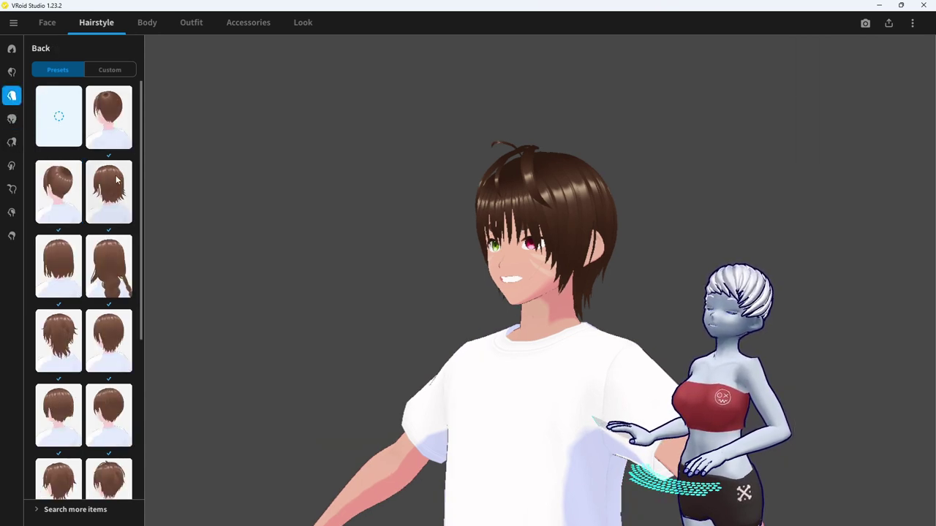
click(116, 183)
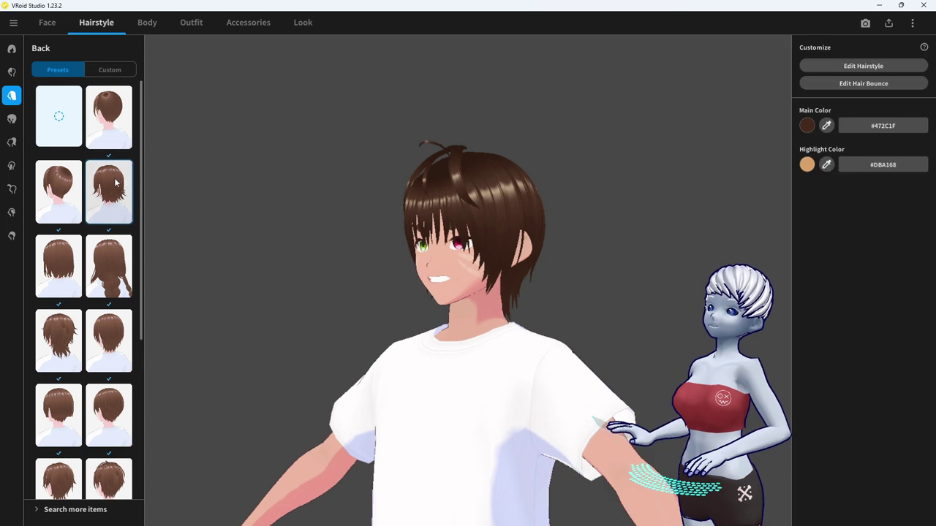
Apply the overall hair preset with long side strands and open it in the hairstyle editor
click(12, 119)
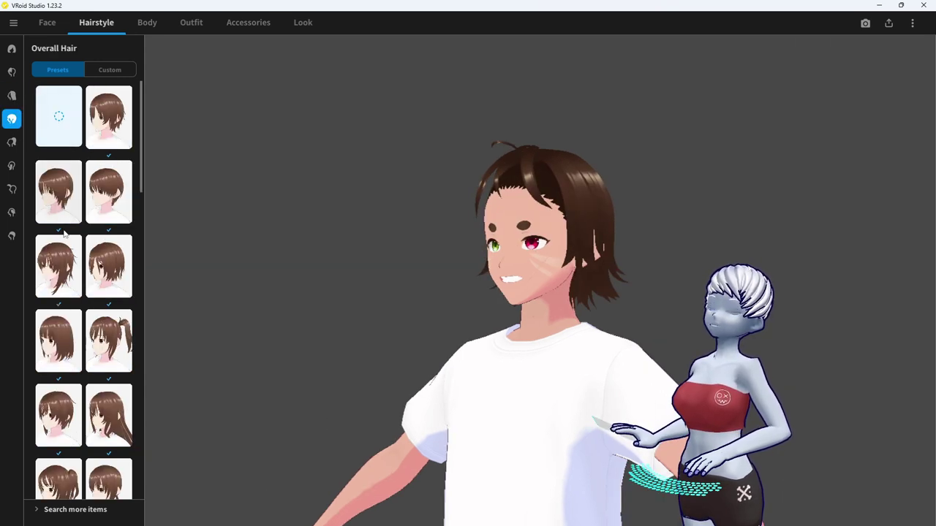
click(67, 269)
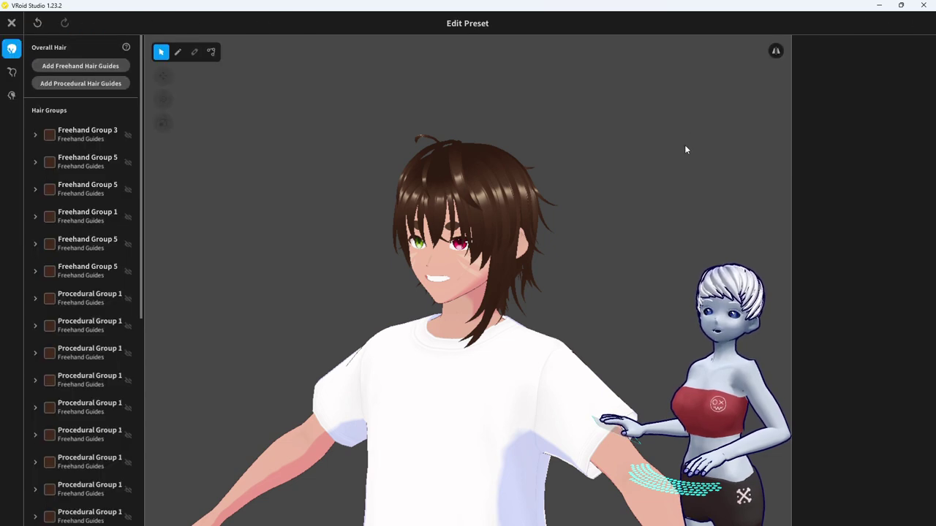
right_drag(561, 198, 473, 147)
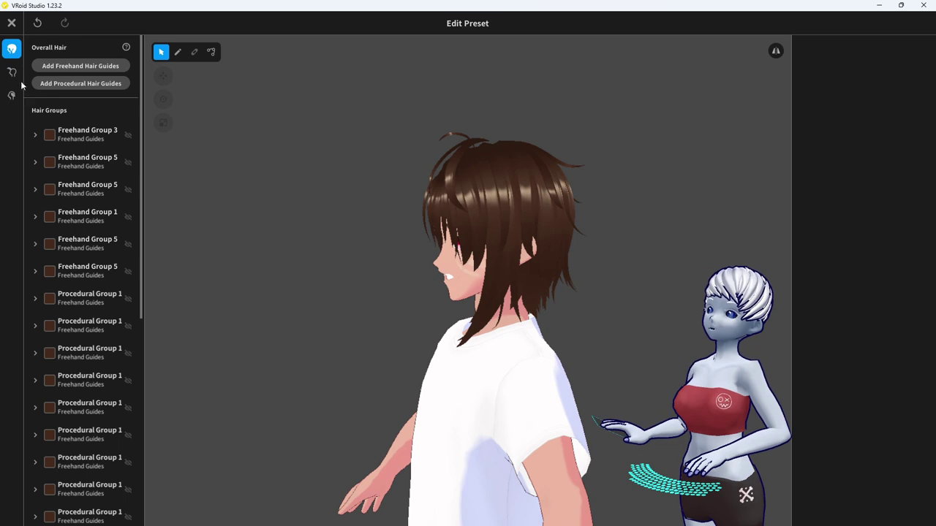
Examine the hair guides and individual strands of Freehand Group 3, the two Freehand Group 5 entries and Freehand Group 1
click(78, 134)
right_drag(357, 170, 413, 158)
right_drag(458, 231, 408, 324)
click(77, 205)
click(79, 230)
click(79, 252)
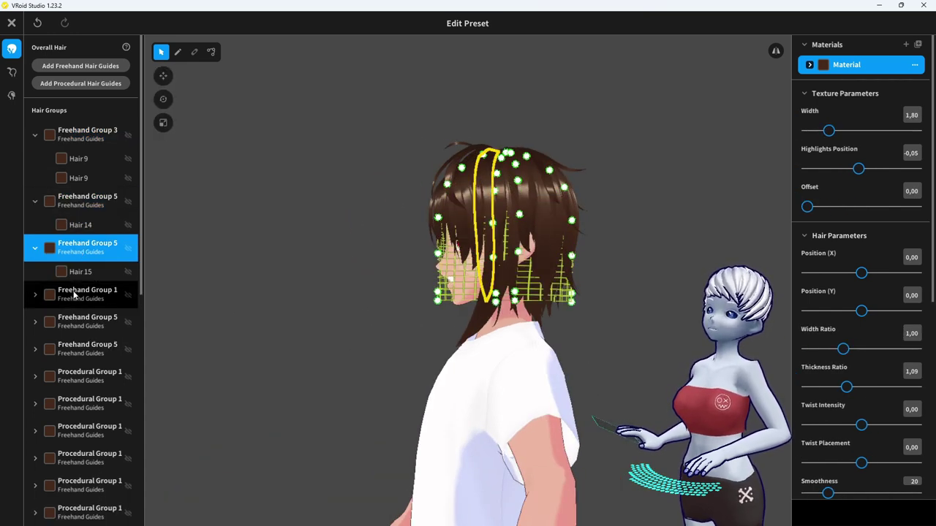
click(76, 294)
click(76, 320)
scroll(75, 326, down, 3)
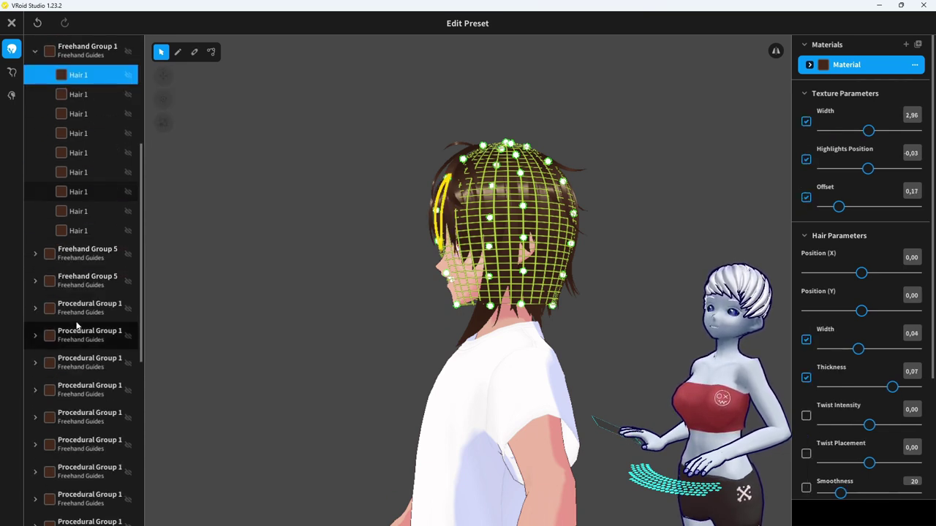
Examine the hair guides and strands of the two Freehand Group 5 entries and the first three Procedural Group 1 entries
click(93, 254)
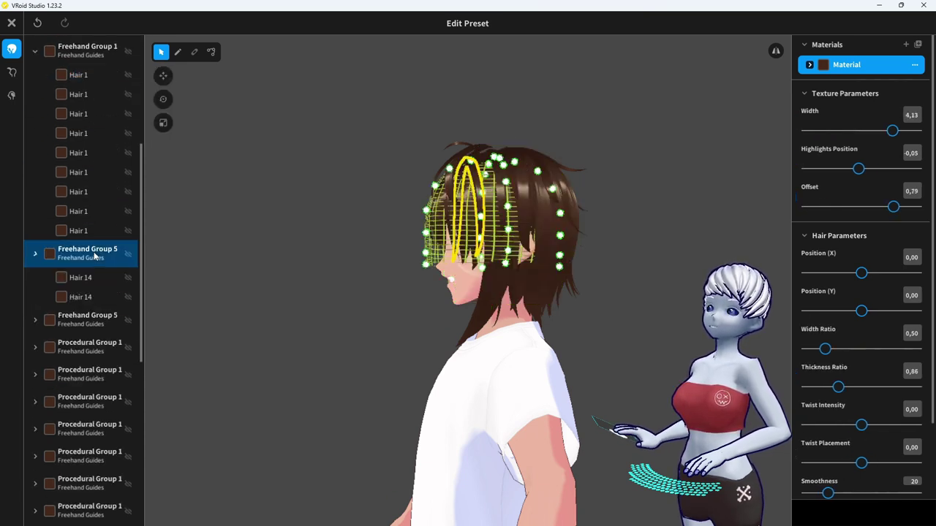
click(78, 319)
click(76, 386)
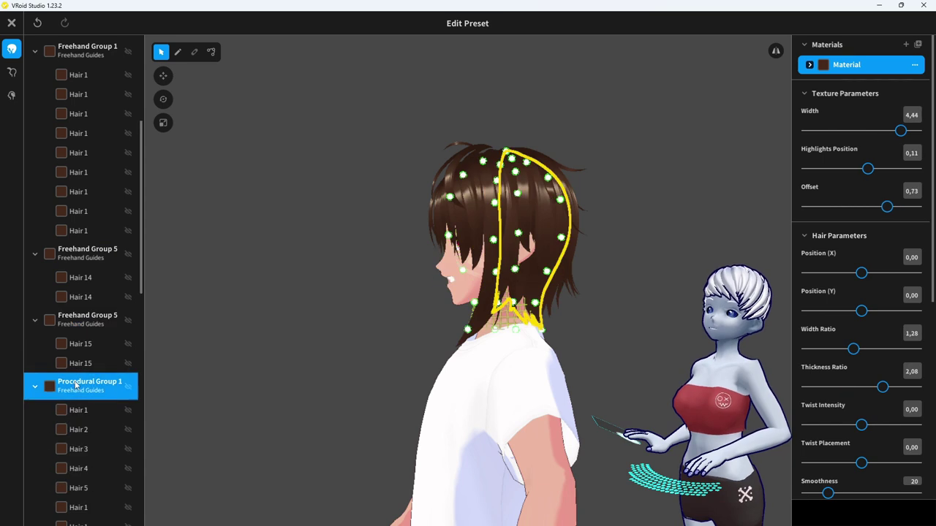
scroll(78, 397, down, 3)
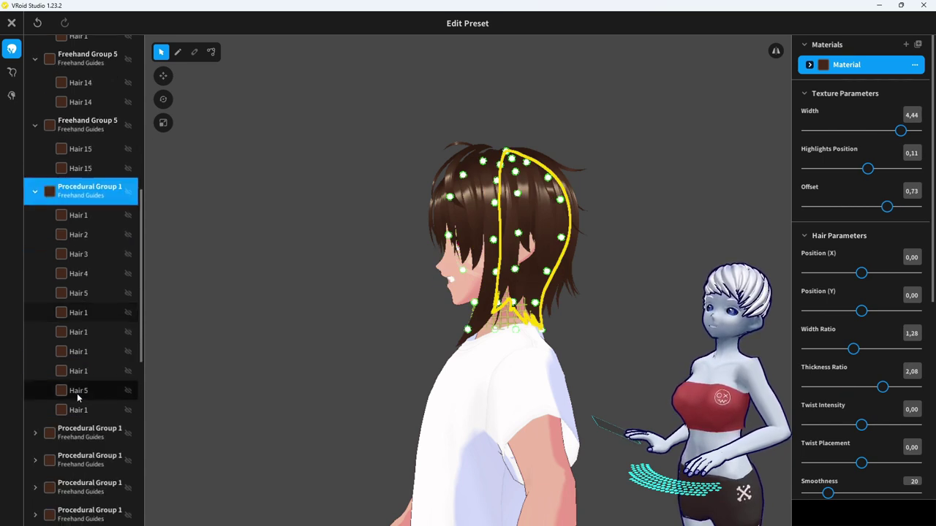
click(89, 432)
scroll(91, 439, down, 1)
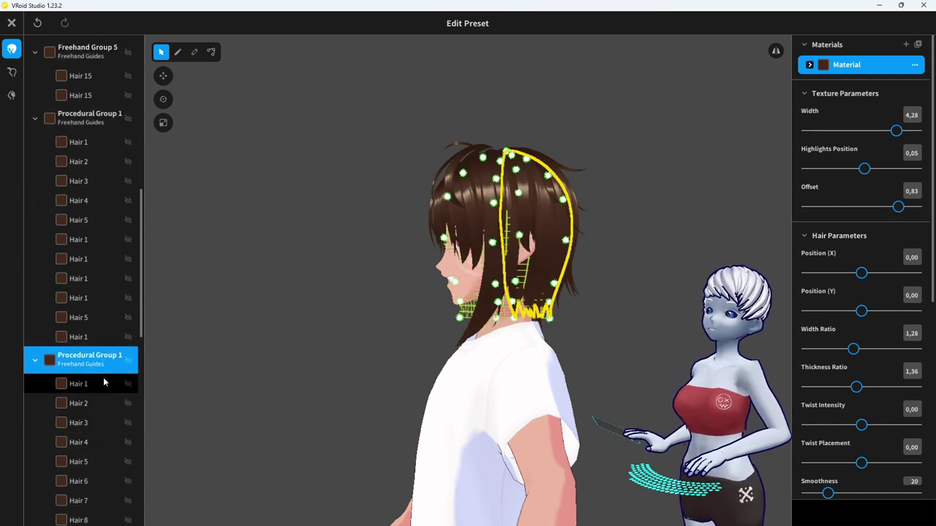
scroll(103, 380, down, 3)
click(85, 407)
scroll(85, 412, down, 1)
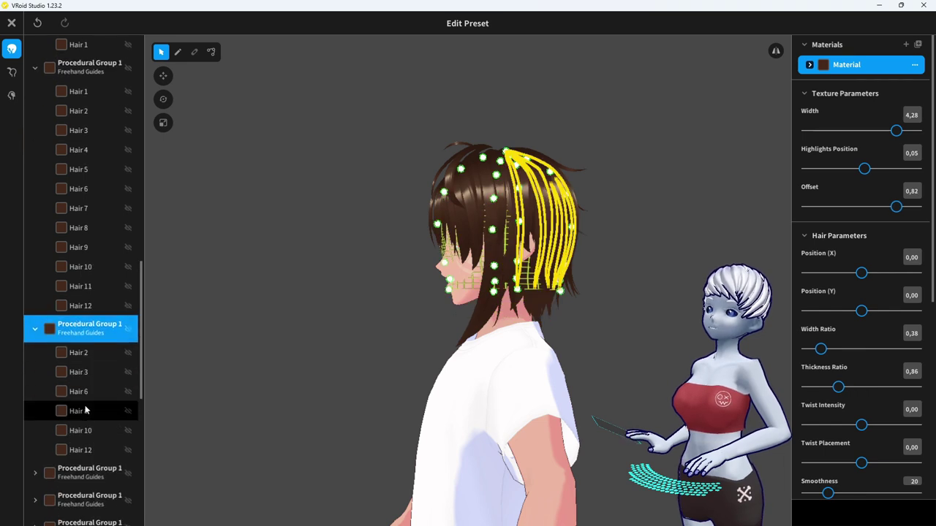
Examine the guides of the next three Procedural Group 1 entries, including a single Hair 1 strand, from side and front
click(78, 473)
scroll(78, 471, down, 1)
scroll(81, 439, down, 3)
click(83, 367)
click(79, 412)
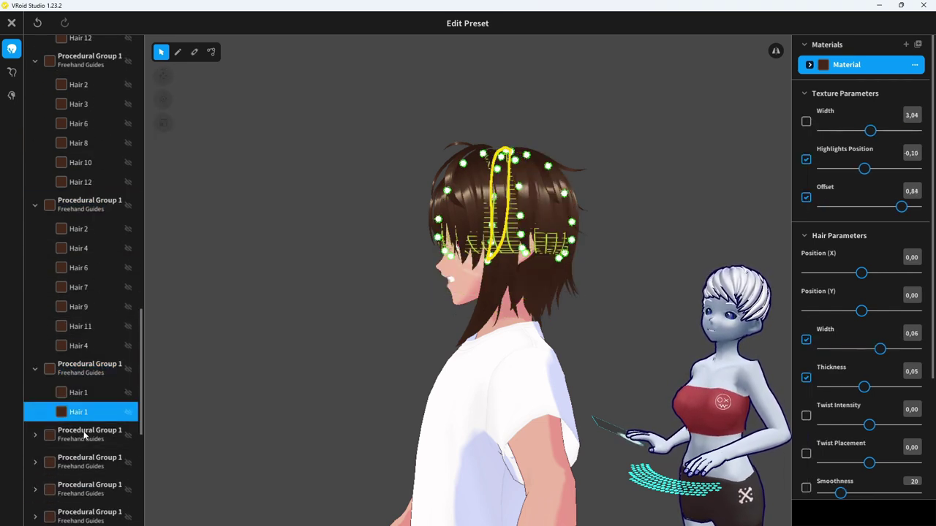
click(86, 434)
scroll(85, 446, down, 1)
right_drag(442, 351, 111, 410)
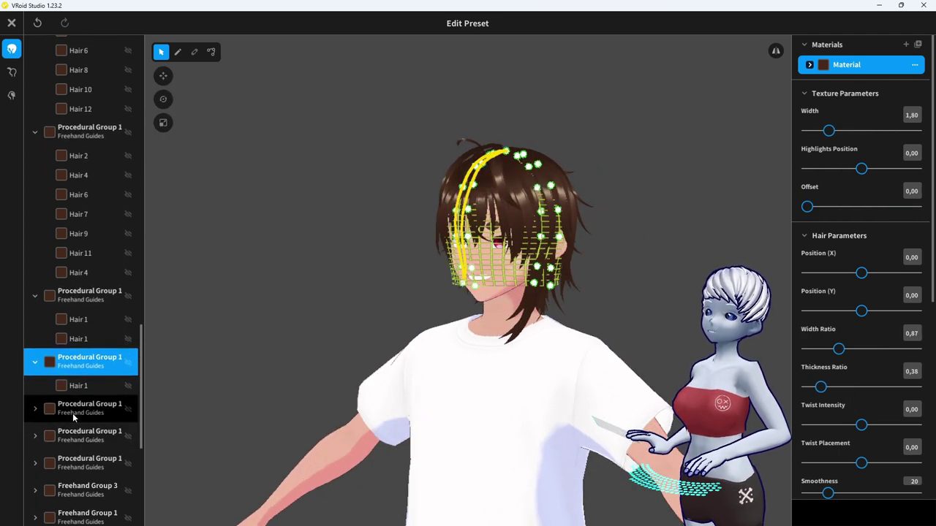
Examine the guides of the remaining upper Procedural Group 1 entries, followed by Freehand Group 3 and Freehand Group 1 below them
click(75, 417)
scroll(84, 439, down, 6)
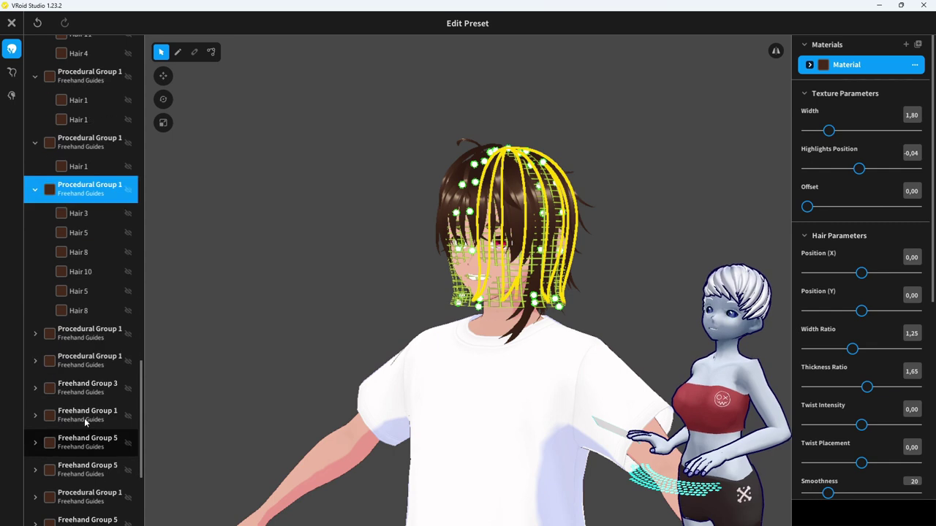
click(56, 142)
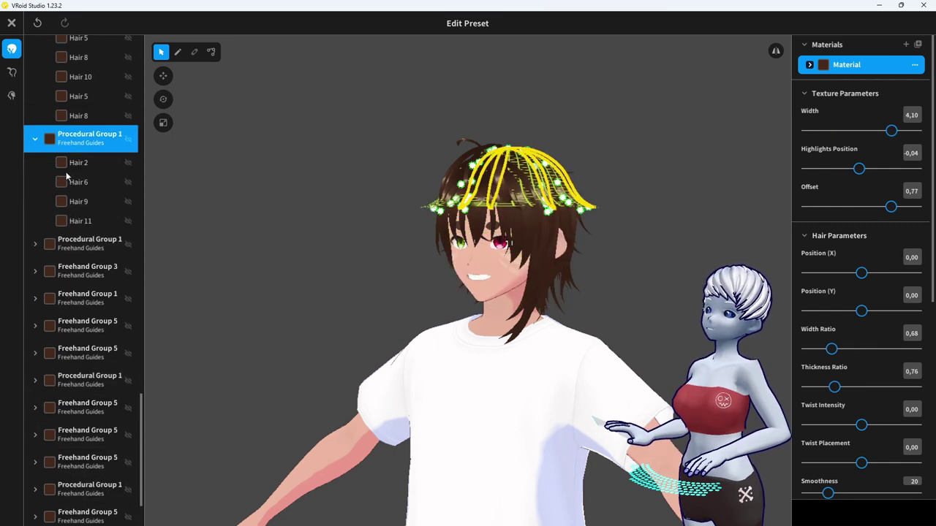
click(71, 244)
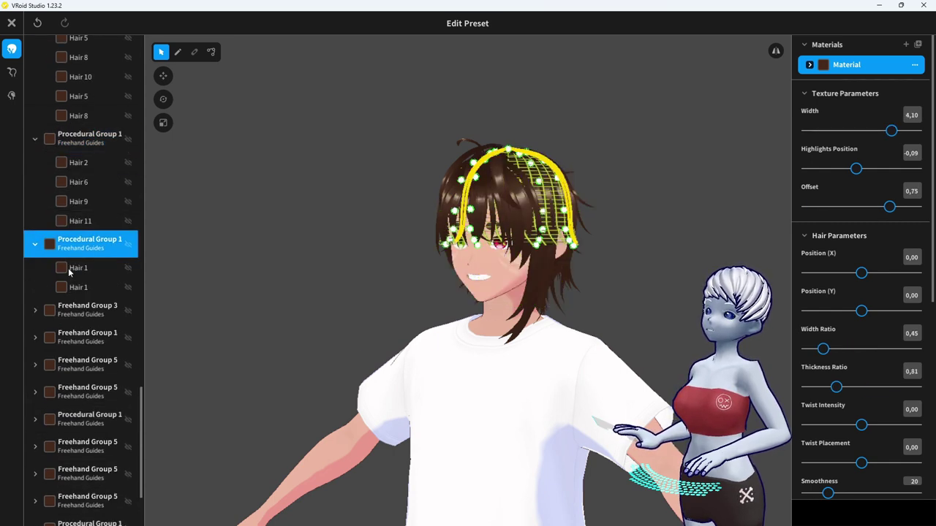
click(82, 310)
click(95, 382)
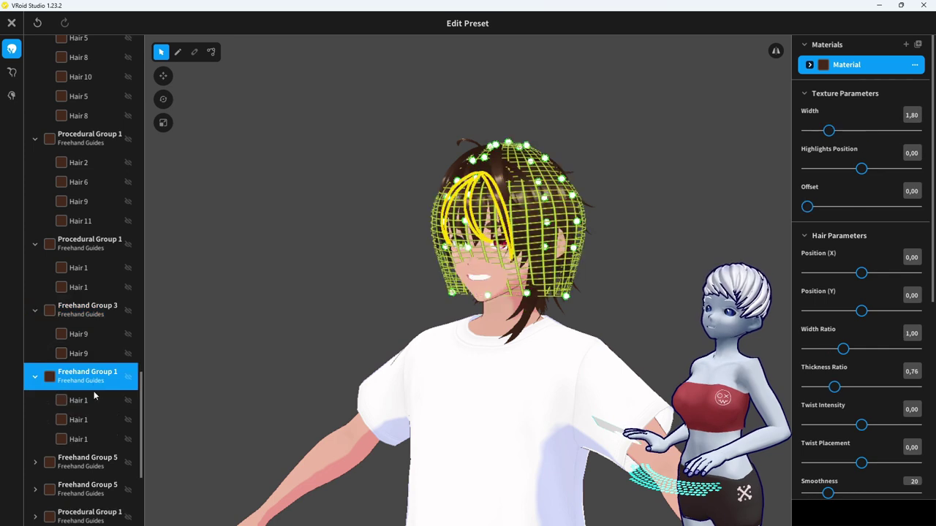
Shorten the side strand in the Freehand Group 5 containing only Hair 14 by pulling its guide's lower control points upward
click(88, 462)
scroll(87, 439, down, 1)
right_drag(510, 332, 547, 350)
drag(547, 342, 546, 327)
right_drag(546, 330, 547, 307)
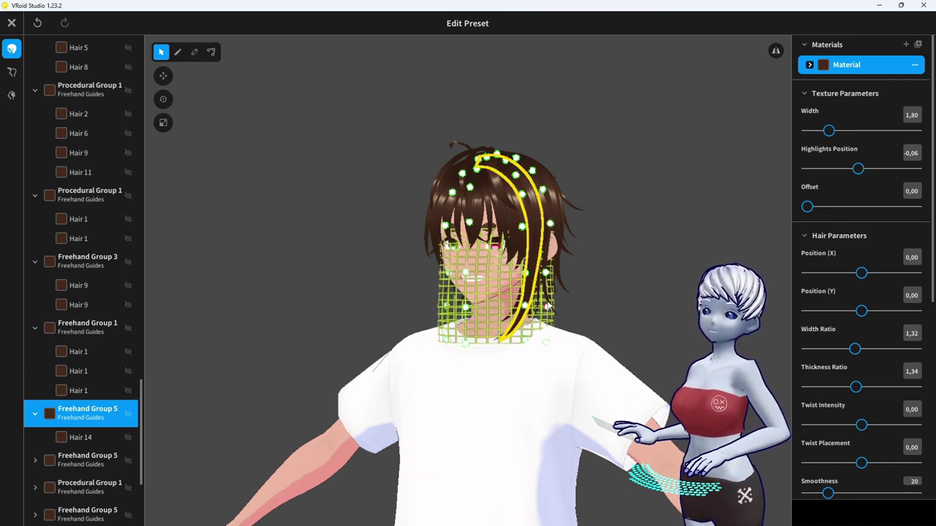
right_drag(546, 343, 548, 302)
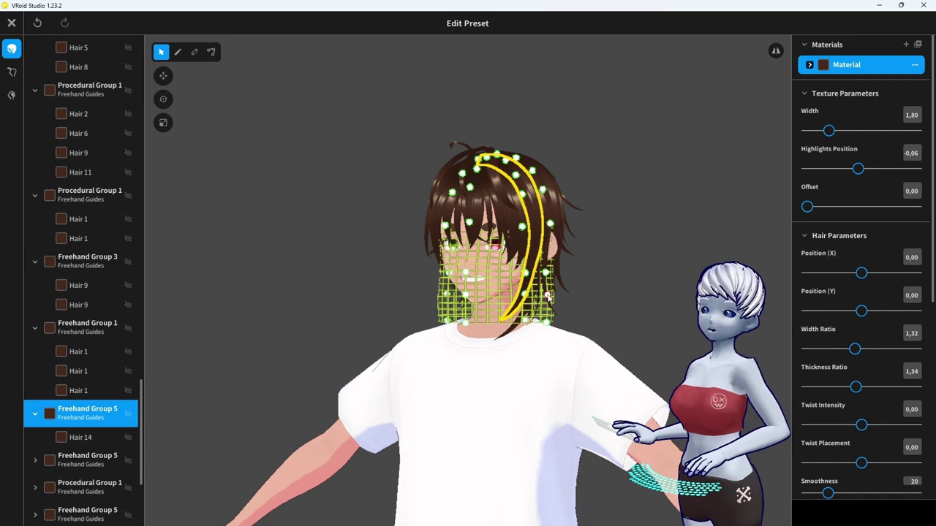
Reshape the guide of the Freehand Group 5 containing only Hair 15 by moving its lower control points beside the neck
click(102, 459)
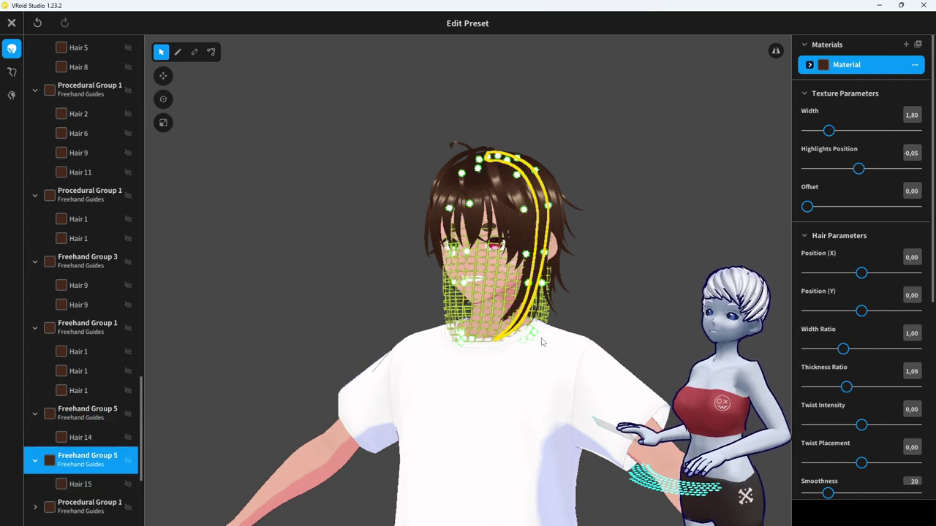
right_drag(538, 331, 554, 303)
middle_drag(554, 303, 536, 303)
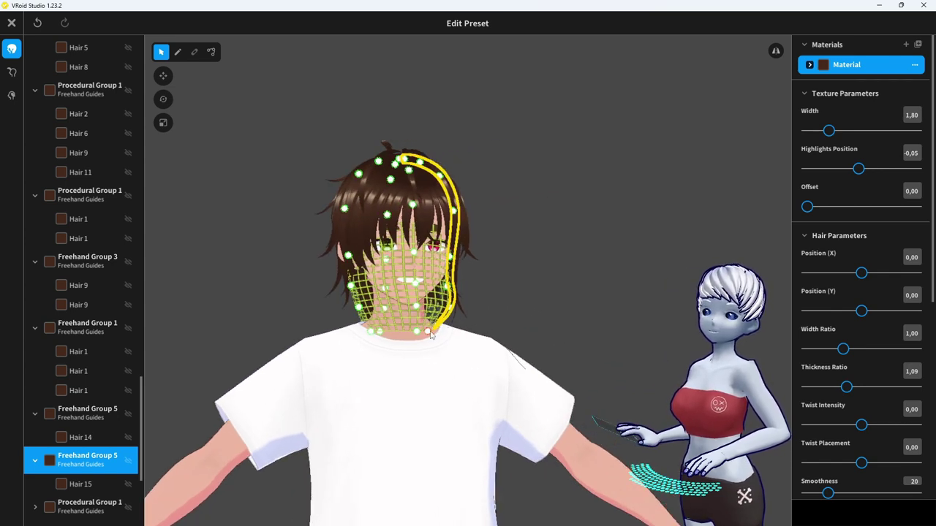
Examine the guides of the following Procedural Group 1 entry and the thin Hair 14 strand in the next Freehand Group 5
scroll(61, 446, down, 1)
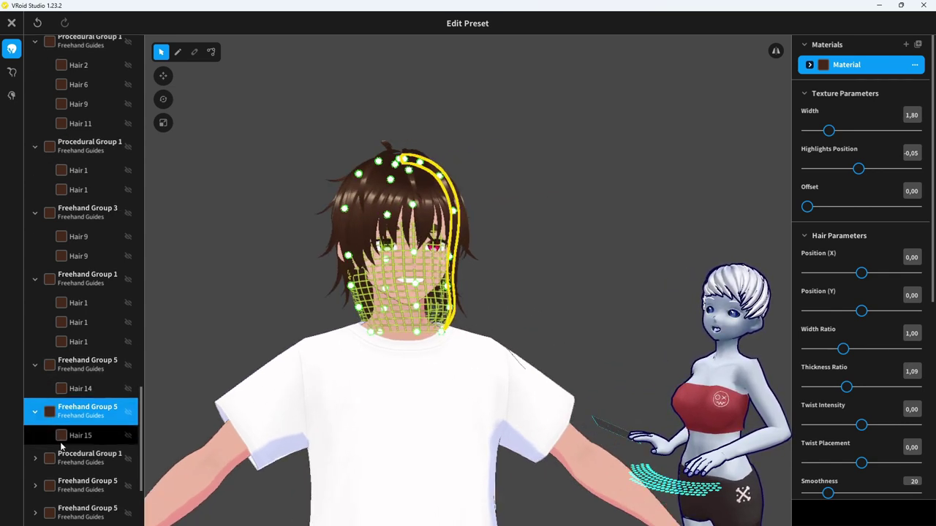
scroll(61, 446, down, 2)
click(93, 362)
right_drag(375, 400, 394, 408)
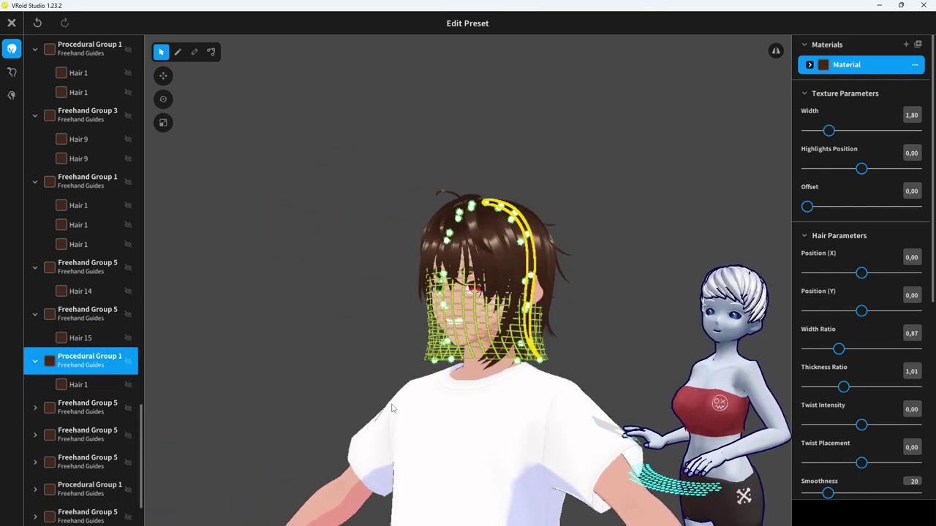
click(76, 408)
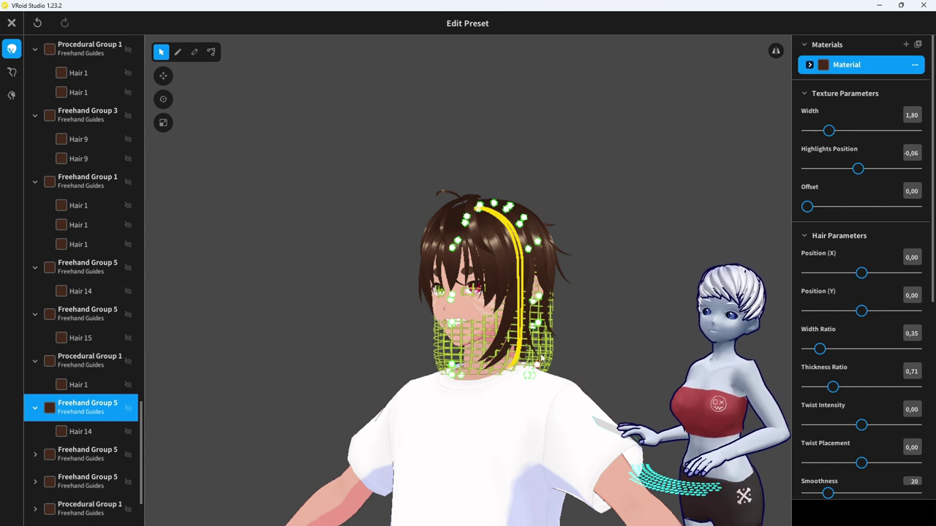
right_drag(543, 349, 563, 245)
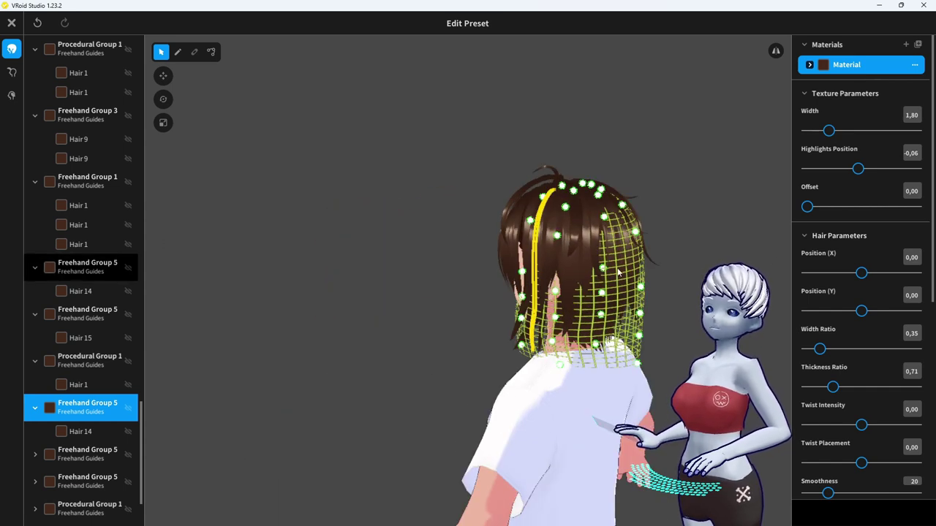
Try a Position (X) of 0.10 and a Width Ratio of 1.28 on the thin Hair 14 group, and undo the shift
drag(883, 272, 867, 273)
drag(841, 354, 856, 350)
right_drag(559, 321, 654, 317)
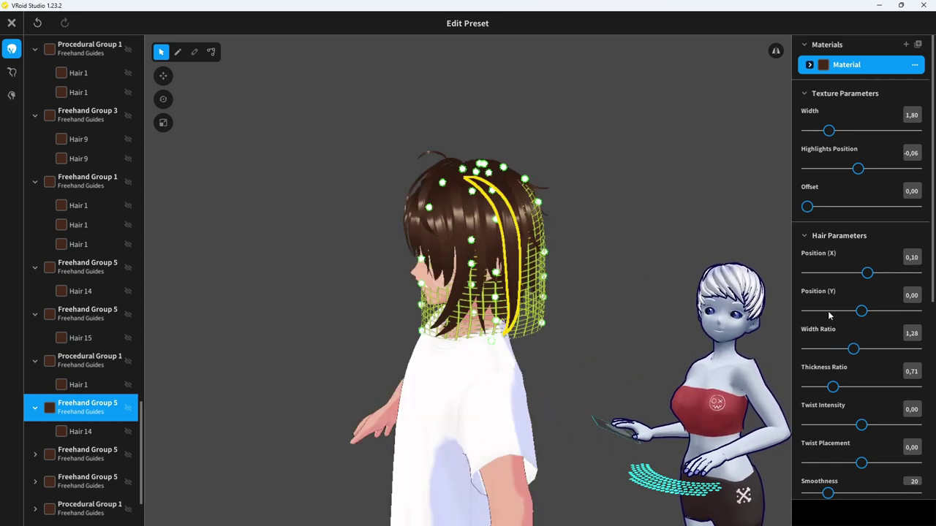
key(ctrl+z)
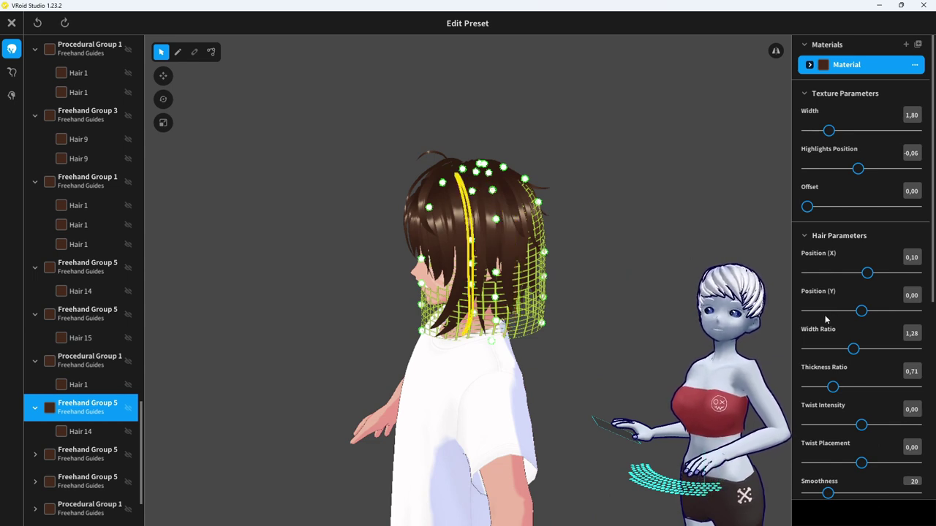
key(ctrl+z)
Set the Hair 14 group's Width Ratio to 1.24 and close the hairstyle editor, saving the overall hair as a new item
click(860, 352)
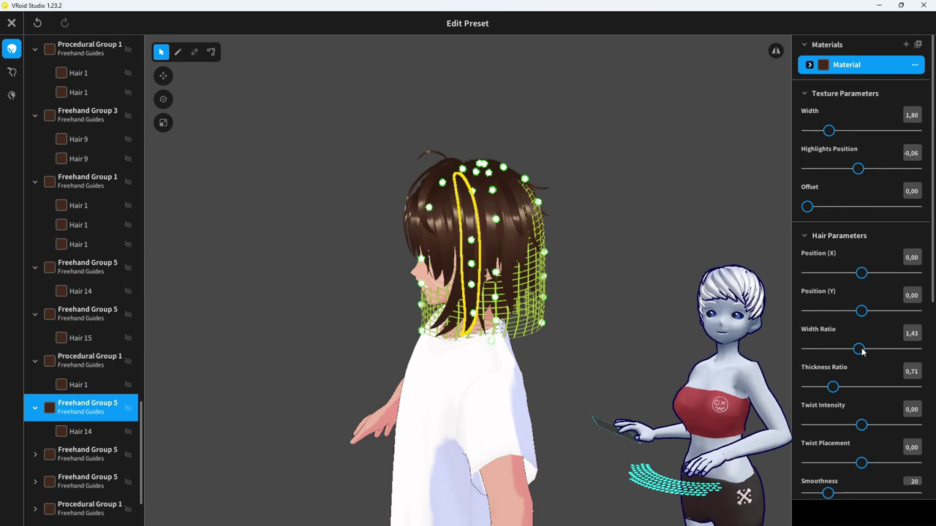
drag(856, 351, 852, 349)
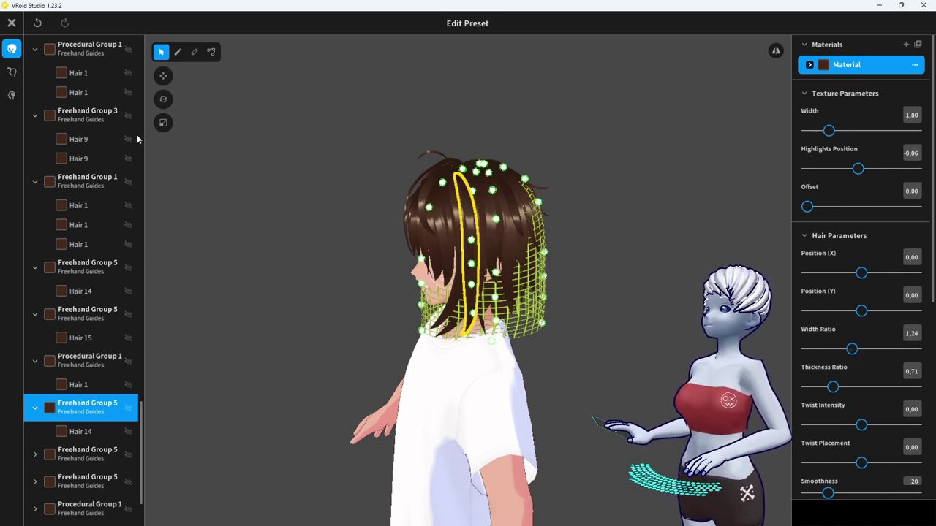
click(12, 23)
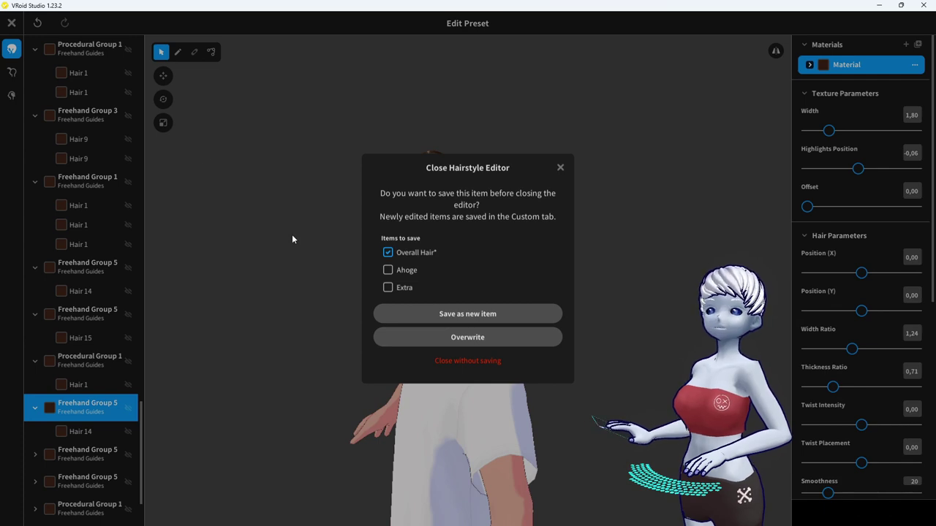
click(483, 316)
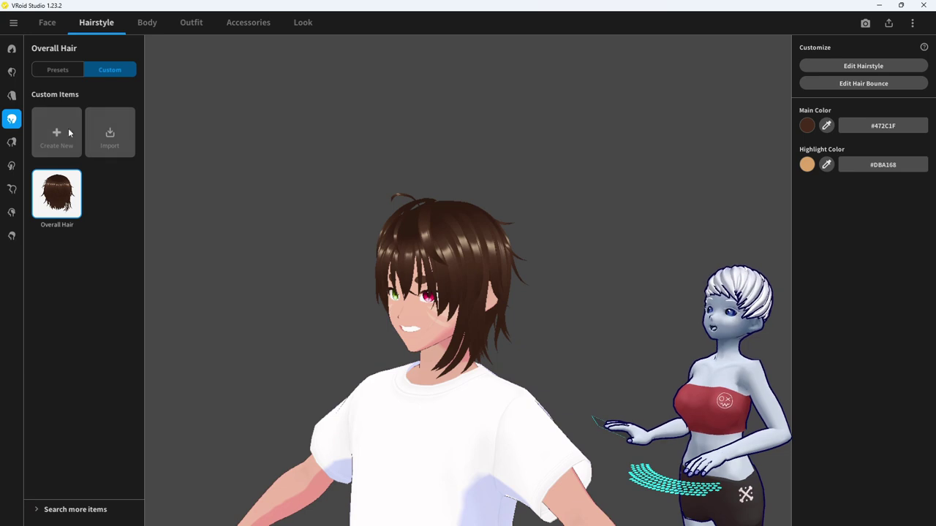
Remove the character's entire hairstyle with the empty hairstyle set and turn the head to its side
click(12, 49)
click(42, 84)
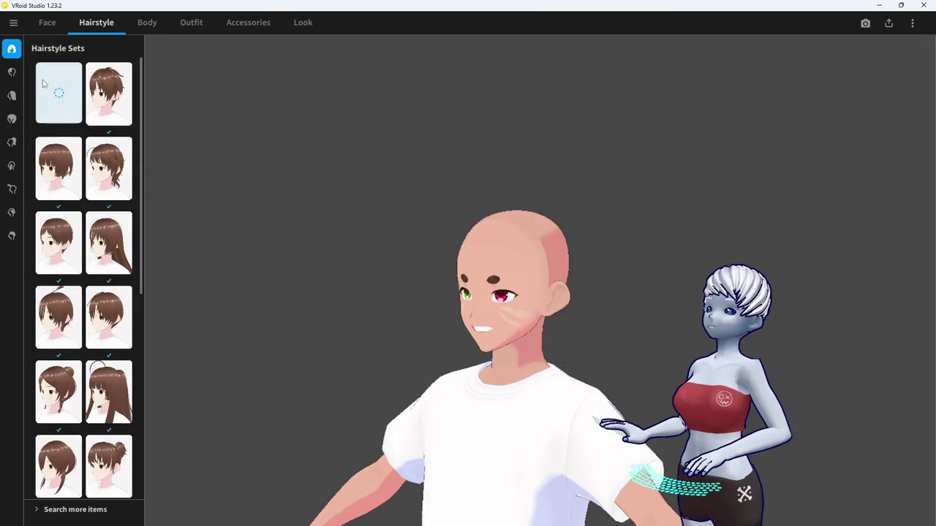
right_drag(301, 158, 491, 240)
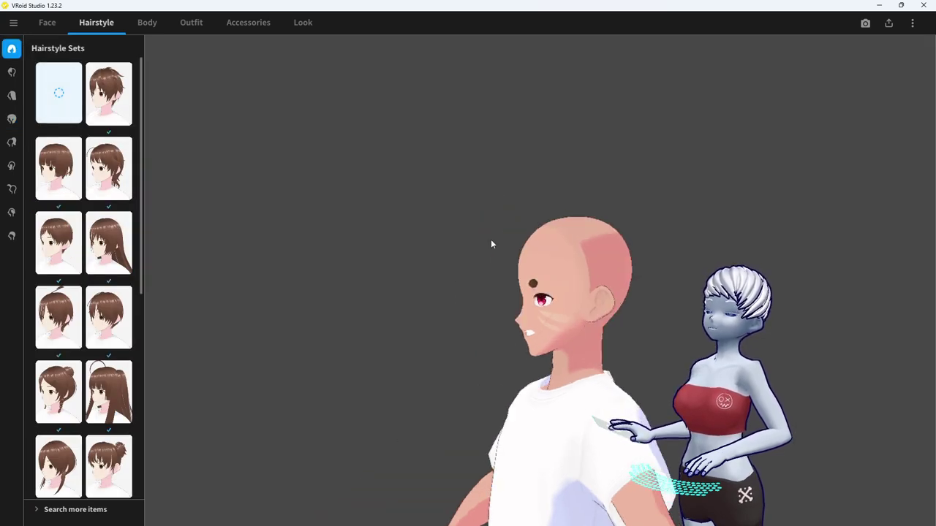
Compare the two base hair presets on the bald head and apply the first one
click(12, 235)
click(98, 130)
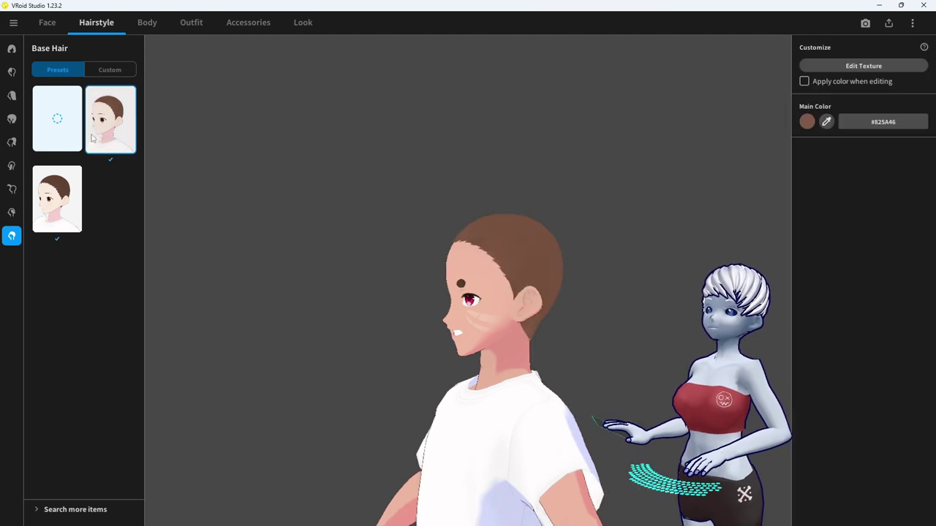
click(63, 180)
click(101, 146)
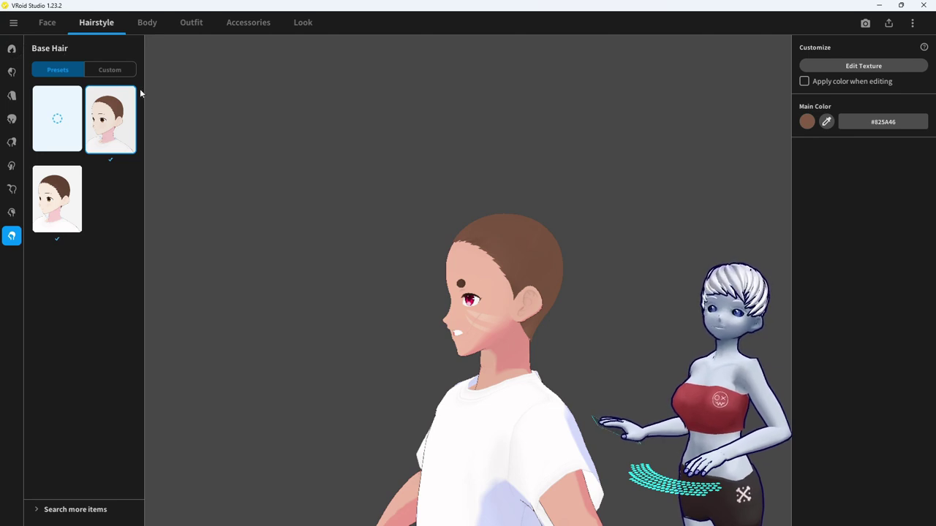
Create a new empty custom item for the back hair
click(13, 49)
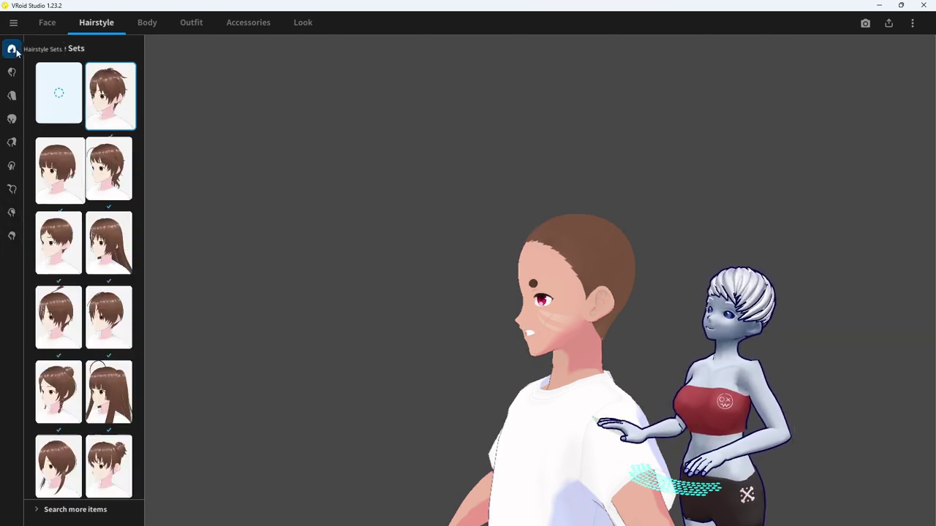
click(11, 95)
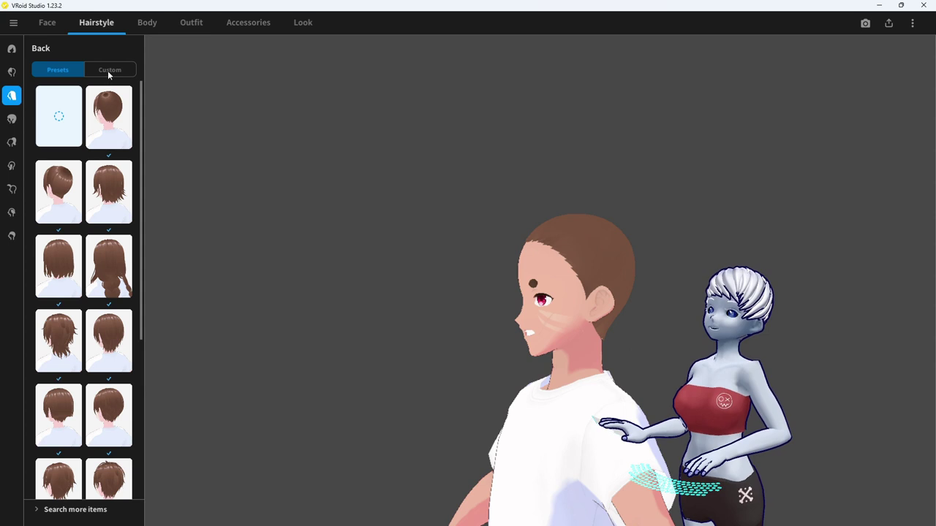
click(108, 71)
click(67, 129)
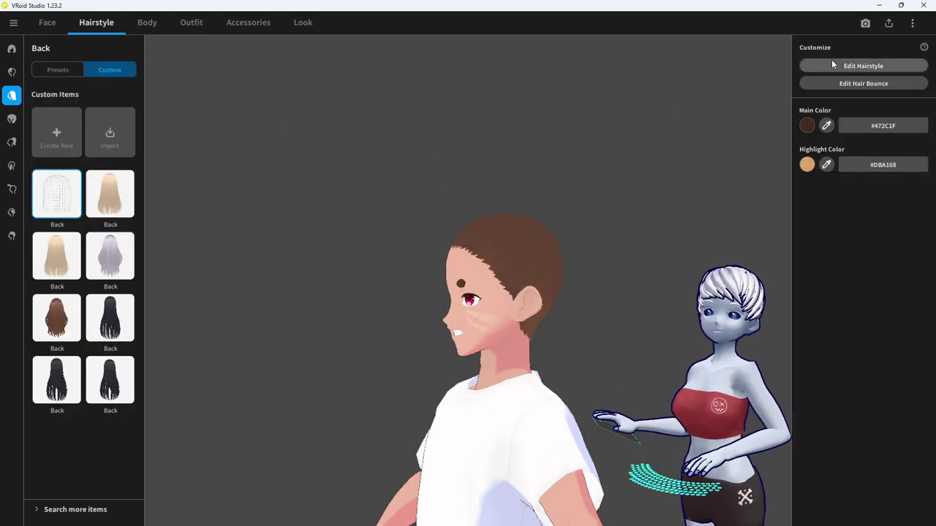
Open the back hair item in the hairstyle editor and ready the brush on Freehand Group 1
click(837, 67)
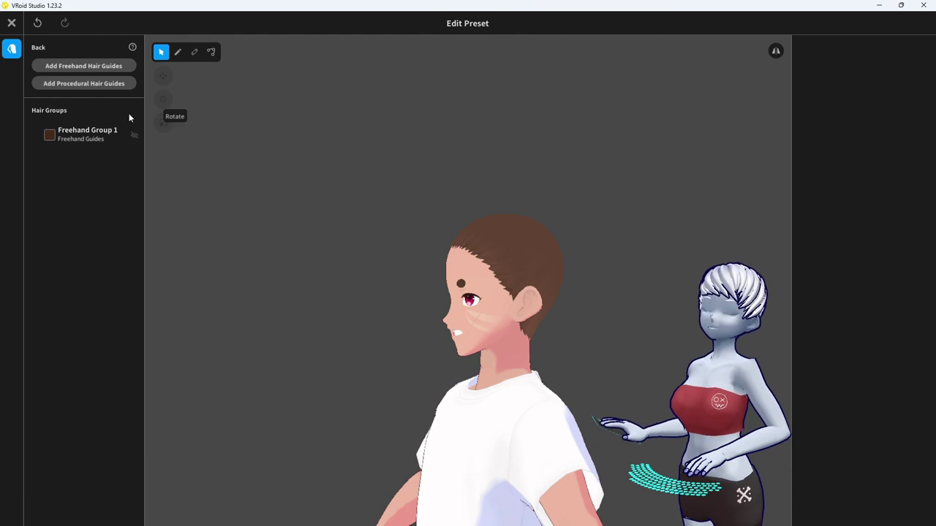
right_drag(212, 205, 295, 220)
click(178, 52)
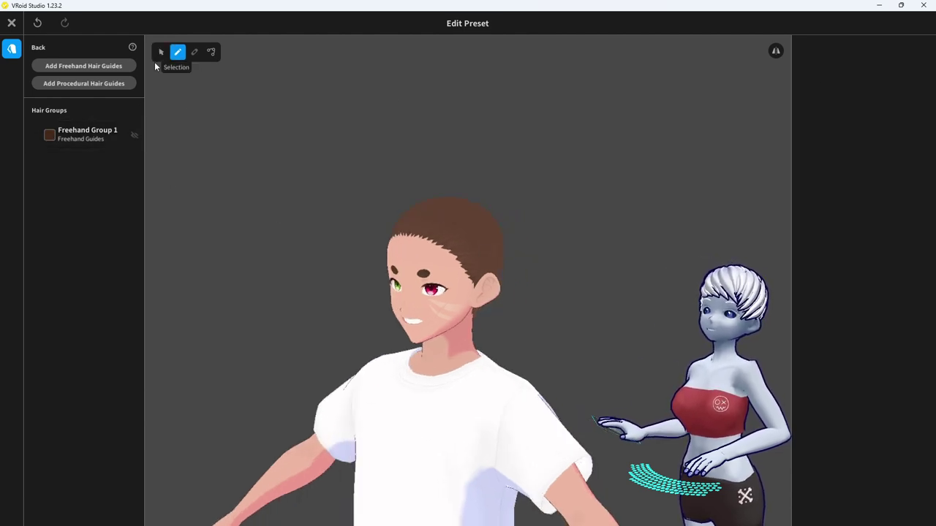
click(77, 129)
right_drag(442, 184, 417, 191)
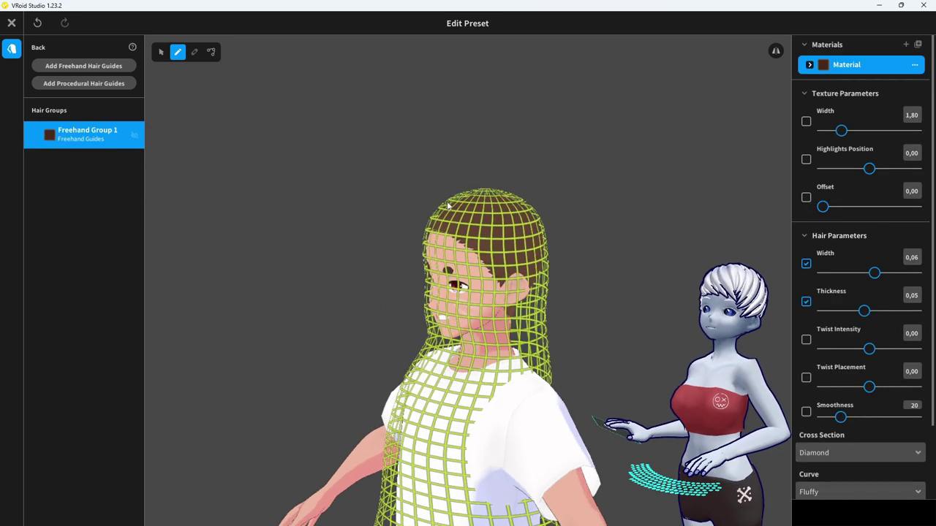
Draw two long freehand hair strands down the side of the head on the guide mesh
scroll(446, 206, down, 3)
right_drag(524, 212, 424, 310)
scroll(492, 228, up, 2)
drag(442, 351, 471, 422)
drag(401, 325, 457, 468)
Draw four more freehand strands across the back of the head, running from near the crown toward the neck
right_drag(440, 393, 500, 353)
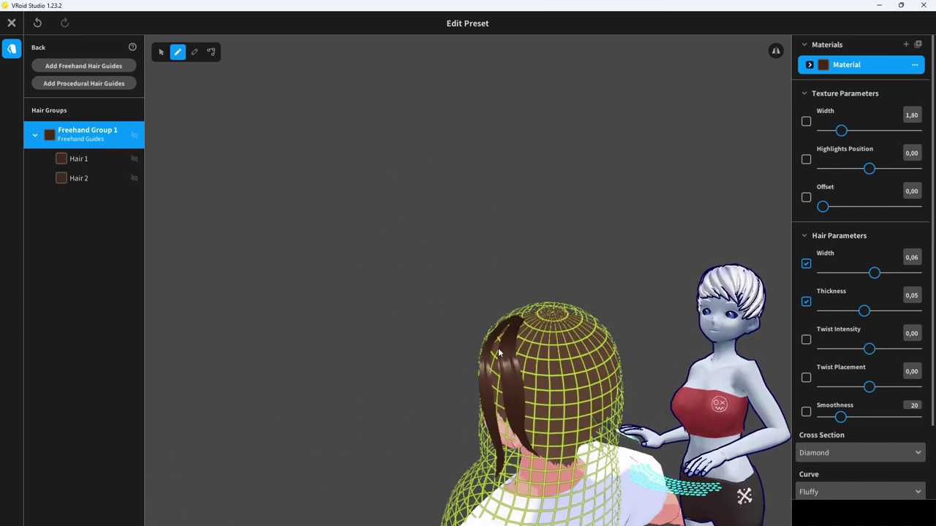
drag(524, 337, 567, 475)
drag(562, 369, 560, 419)
drag(585, 340, 611, 420)
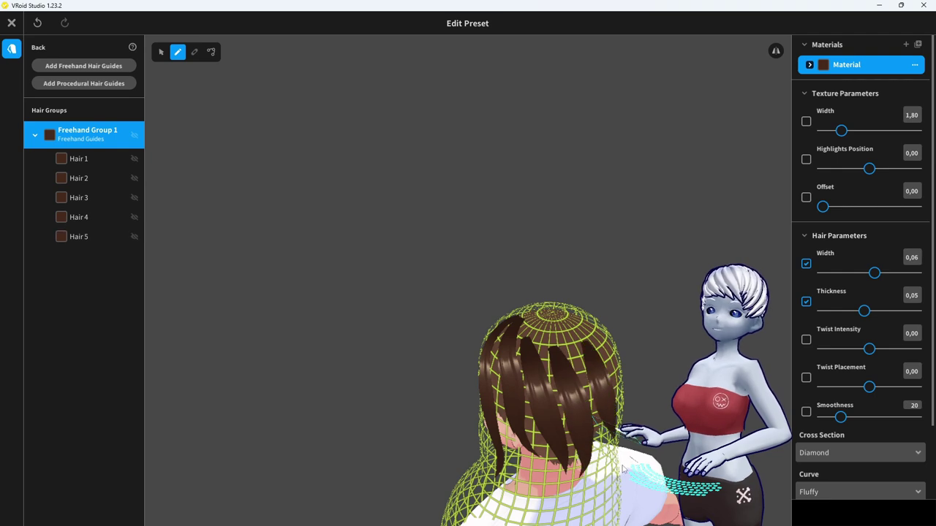
drag(550, 318, 557, 435)
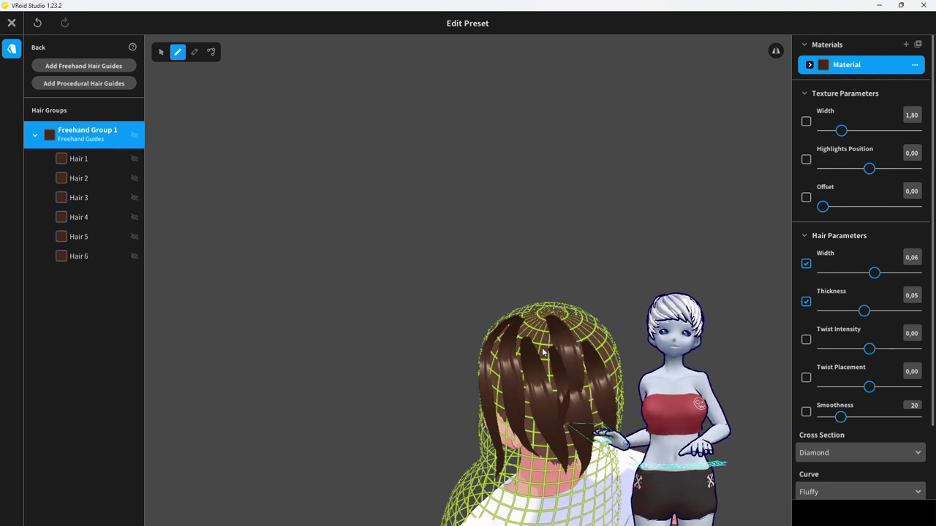
Draw one more freehand strand along the side of the head, near the front hairline
right_drag(543, 353, 597, 354)
drag(388, 321, 453, 347)
mouse_move(401, 342)
right_down()
mouse_move(413, 330)
mouse_move(395, 324)
mouse_move(403, 324)
mouse_move(382, 361)
mouse_move(429, 335)
right_up()
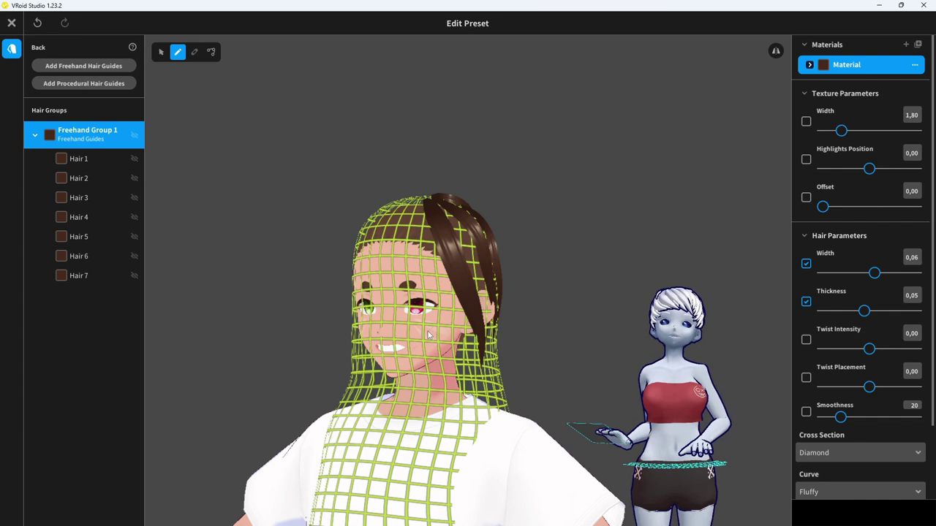
With symmetry enabled, draw mirrored freehand strands falling from the crown along both sides of the face
right_drag(430, 335, 468, 300)
right_drag(421, 257, 472, 245)
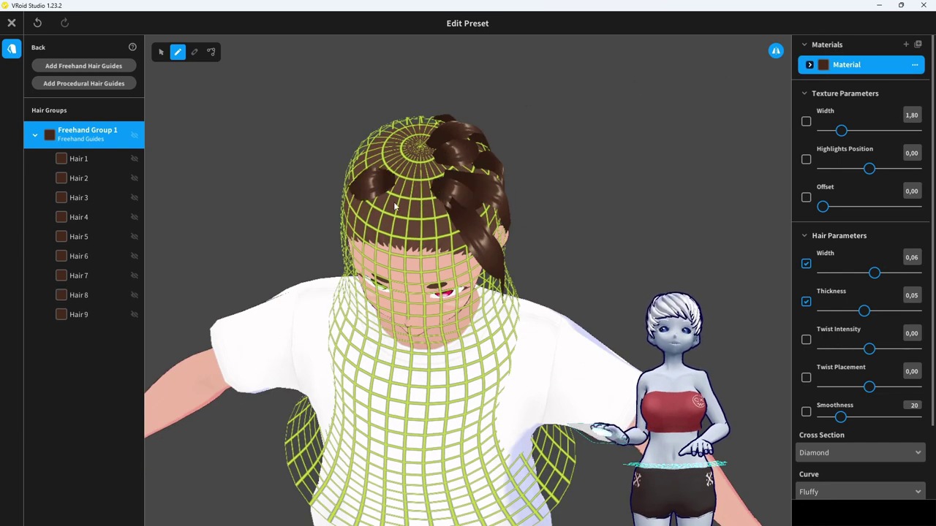
mouse_move(394, 204)
mouse_down()
mouse_move(363, 243)
mouse_move(353, 314)
mouse_up()
mouse_move(372, 295)
middle_down()
mouse_move(381, 206)
mouse_move(389, 214)
middle_up()
right_drag(403, 289, 403, 251)
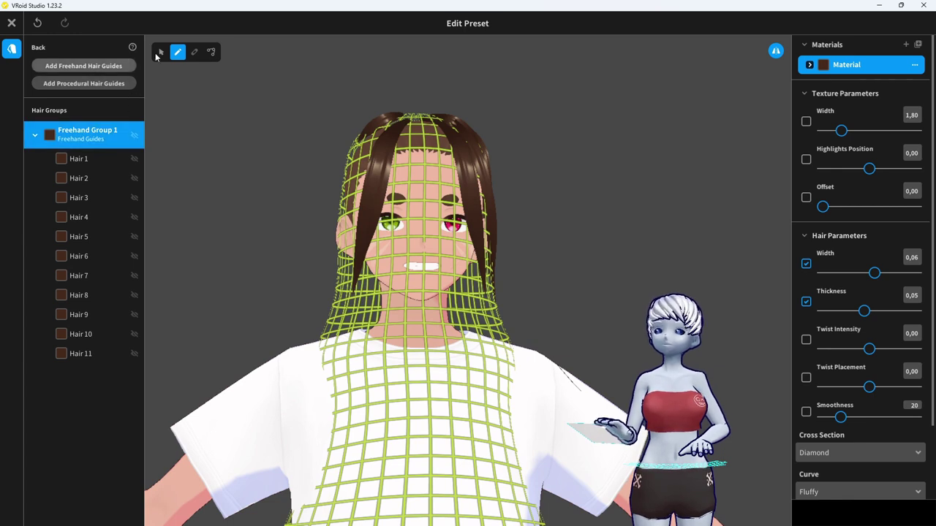
Select Freehand Group 1's hair, reshape its guide mesh by moving a control point beside the head, and deselect the group
key(ctrl+a)
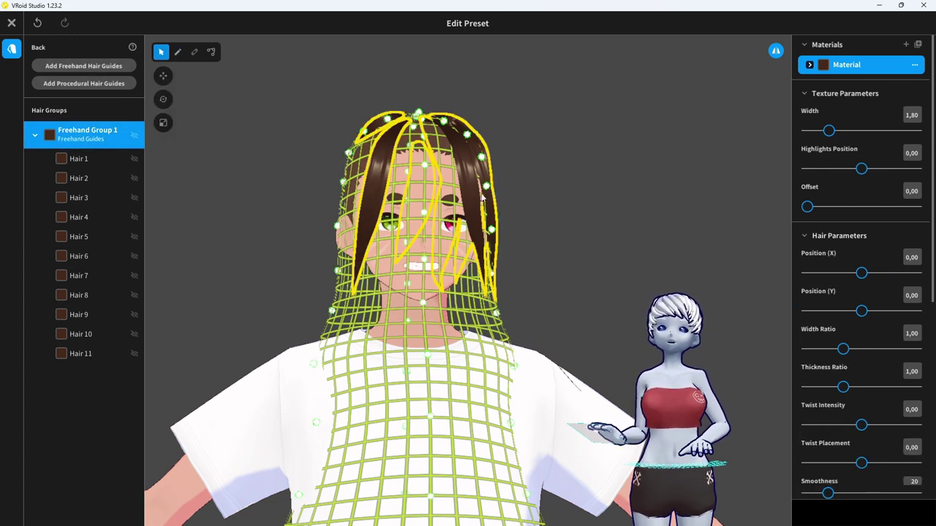
drag(486, 186, 505, 232)
right_drag(528, 221, 521, 204)
middle_drag(506, 164, 491, 243)
right_drag(503, 245, 490, 247)
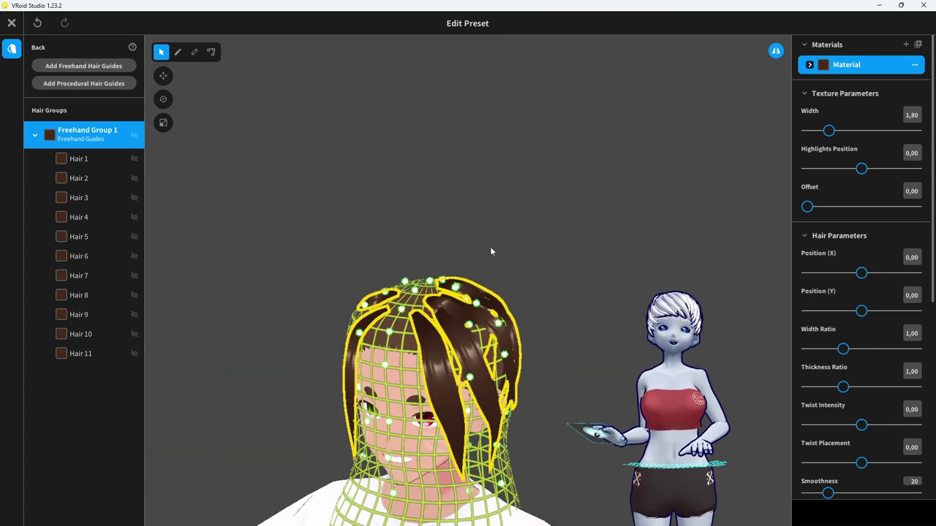
click(432, 255)
mouse_move(433, 255)
right_down()
mouse_move(491, 263)
mouse_move(516, 248)
mouse_move(480, 255)
mouse_move(478, 272)
mouse_move(479, 248)
mouse_move(470, 278)
mouse_move(471, 257)
right_up()
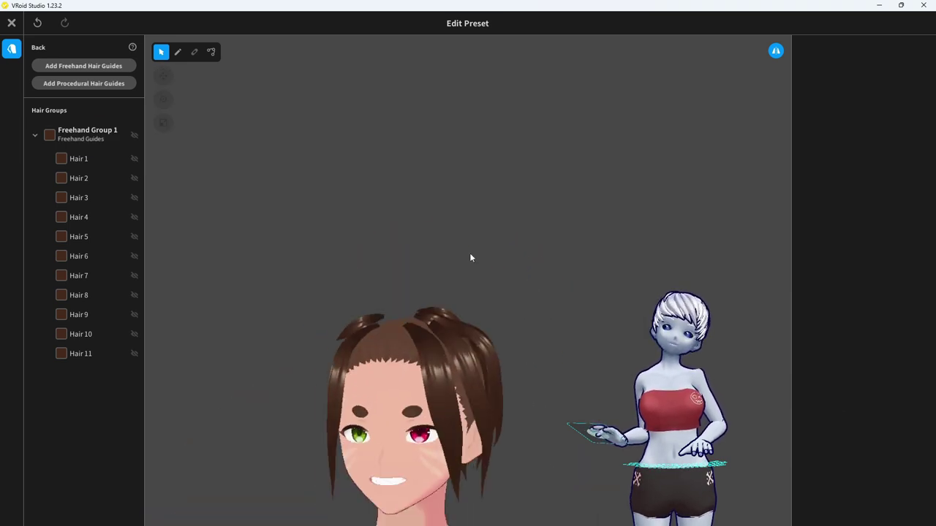
Collapse and hide Freehand Group 1, and add a procedural hair guide group
click(75, 133)
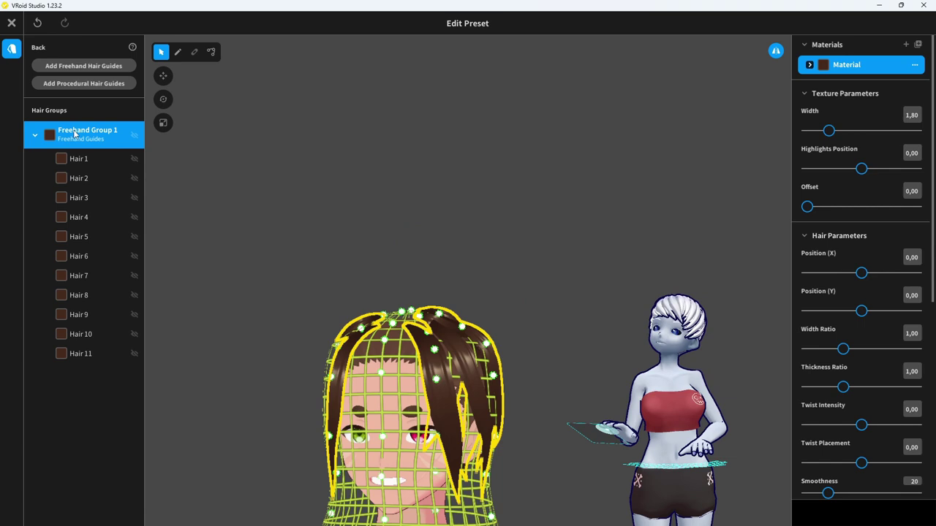
click(36, 135)
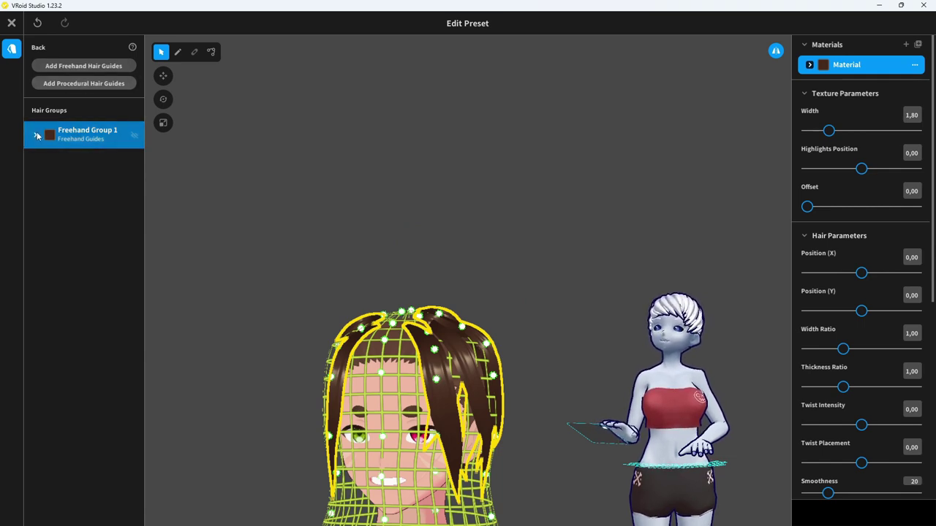
click(132, 135)
click(135, 138)
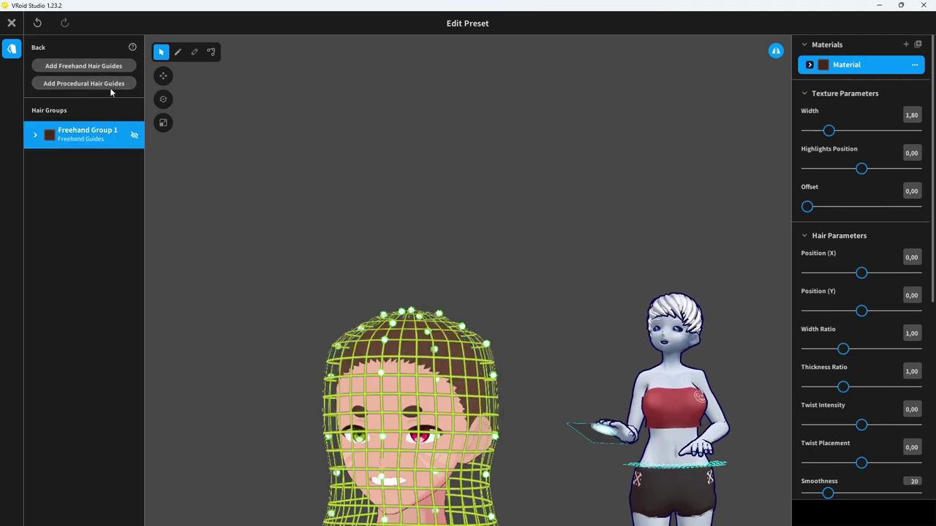
click(107, 84)
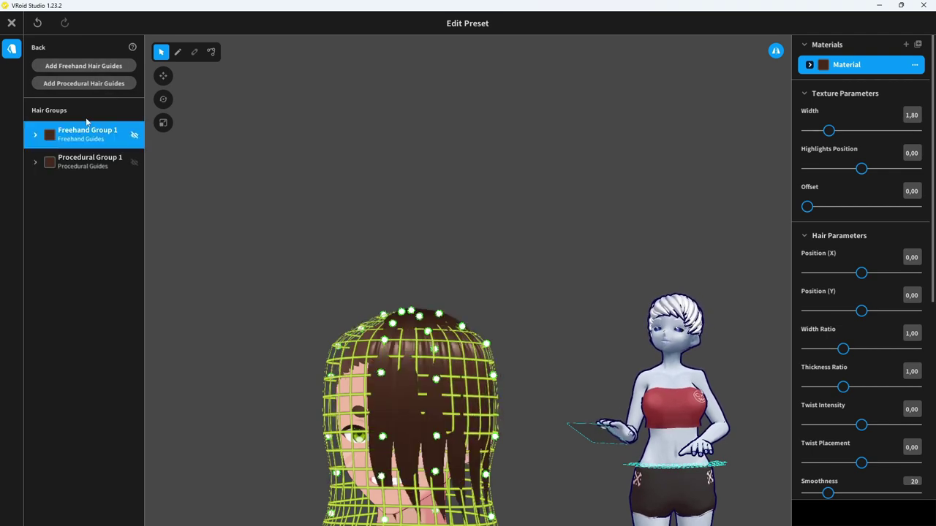
Compare the hair groups by hiding Procedural Group 1, showing Freehand Group 1 from behind, and hiding the freehand hair again
click(135, 167)
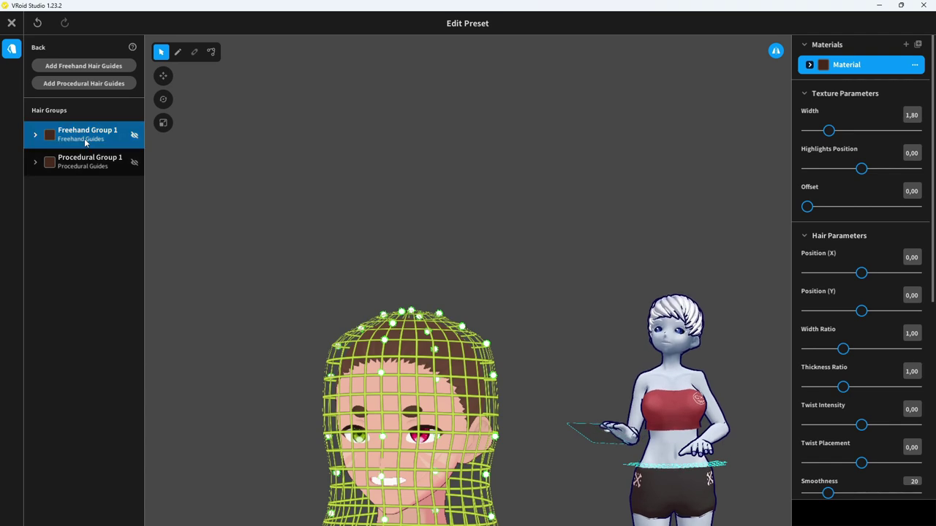
right_click(85, 143)
click(136, 141)
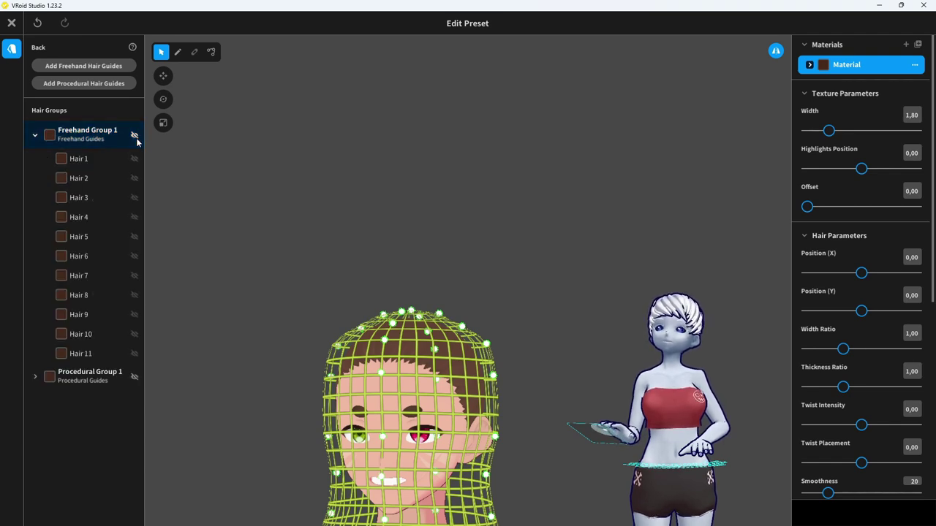
click(134, 136)
right_drag(438, 238, 384, 251)
click(48, 141)
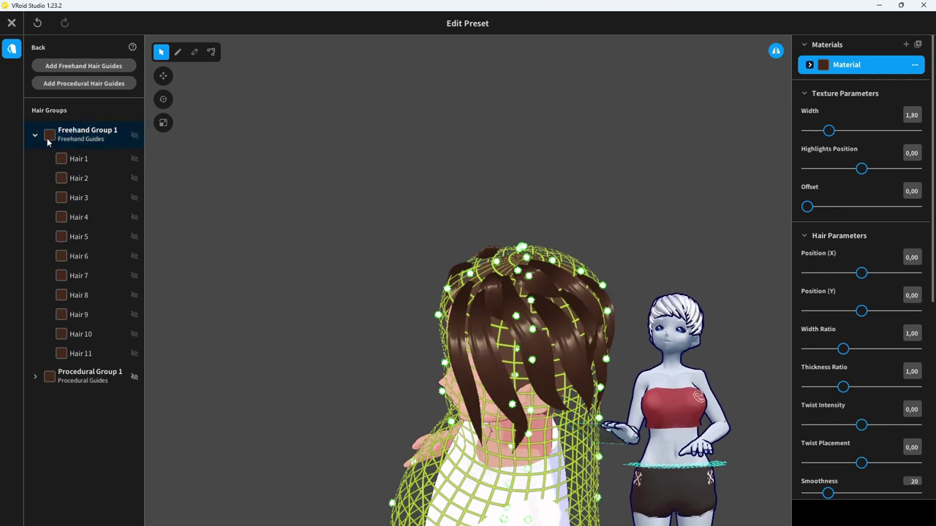
click(35, 136)
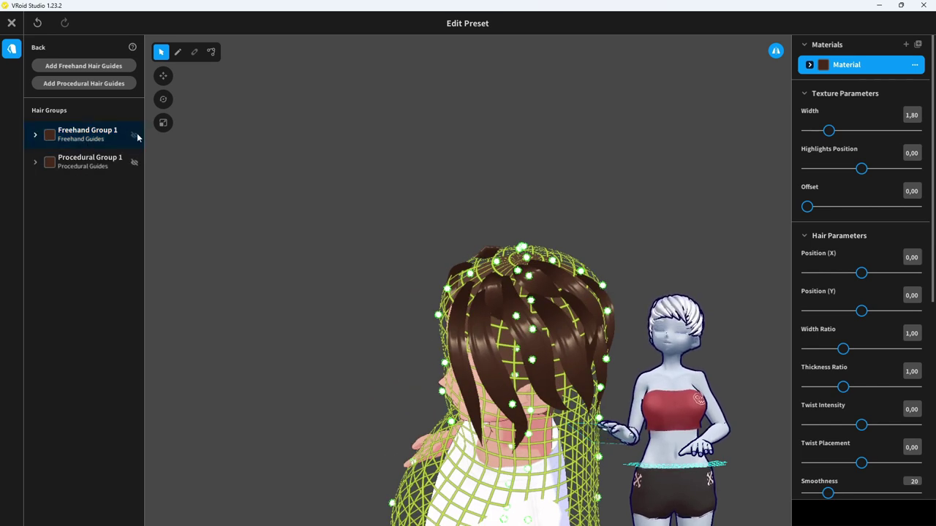
click(134, 136)
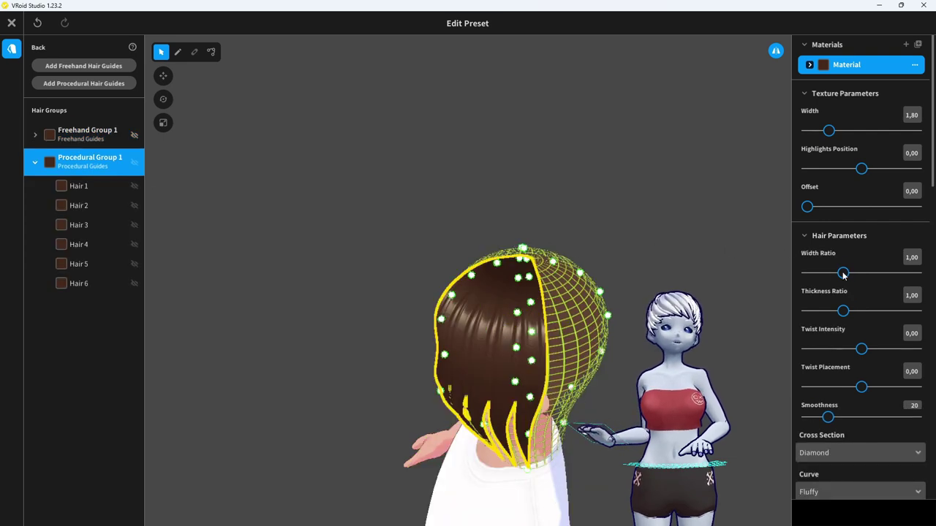
Set Procedural Group 1's Width Ratio to 1,41, Thickness Ratio to 1,36 and Twist Intensity to 1,12
click(857, 273)
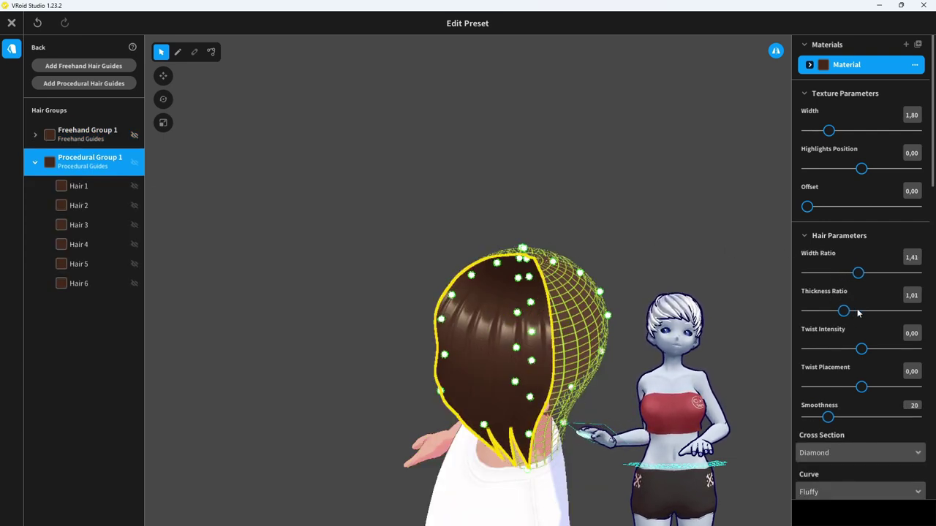
click(856, 311)
click(874, 350)
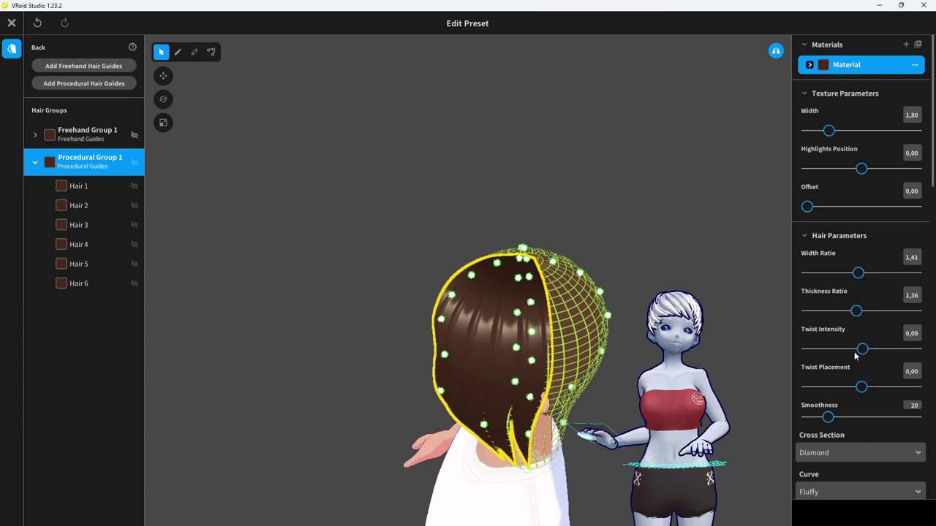
Set the procedural guide's Height to 0,48 and push its Offset slightly farther from the head
scroll(841, 365, down, 4)
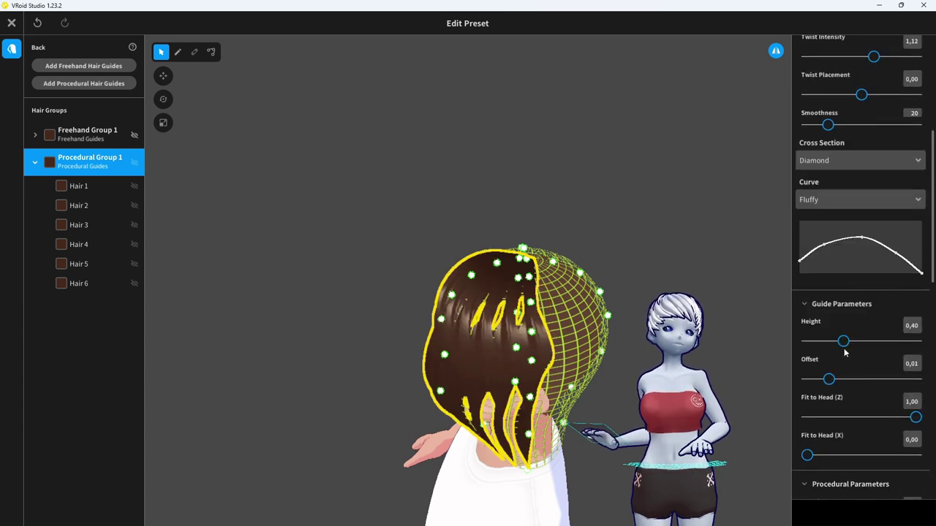
drag(844, 341, 852, 342)
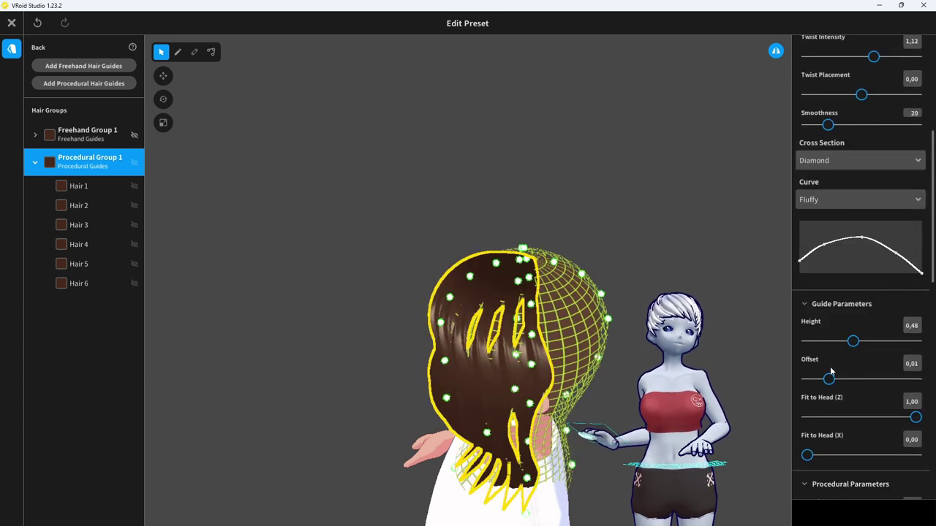
drag(828, 380, 841, 380)
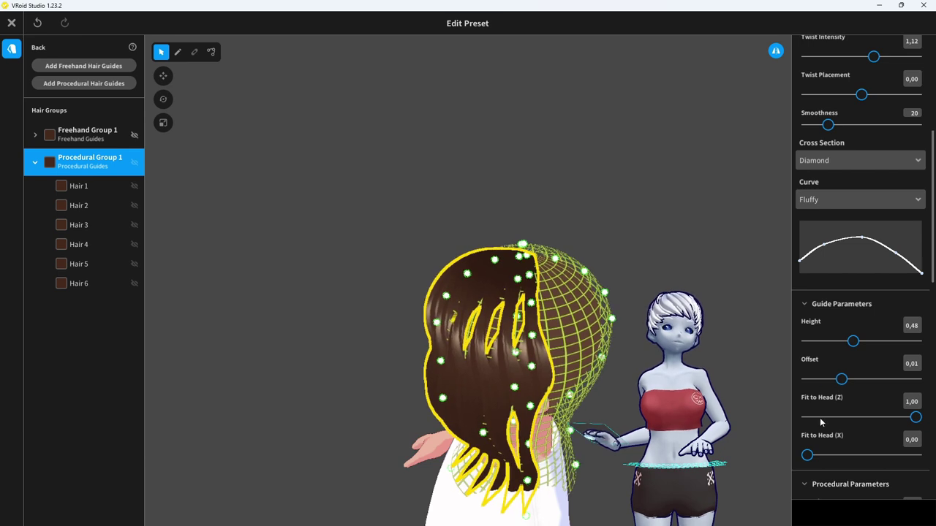
Set the procedural hair's Position to about 100, widen its Interval, and adjust Center (Z)
scroll(821, 422, down, 3)
drag(816, 414, 846, 412)
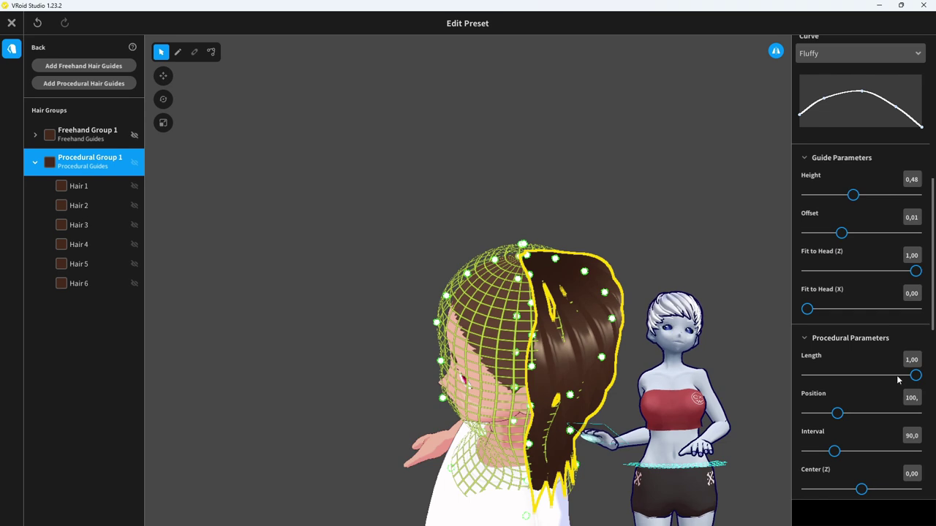
drag(838, 452, 863, 451)
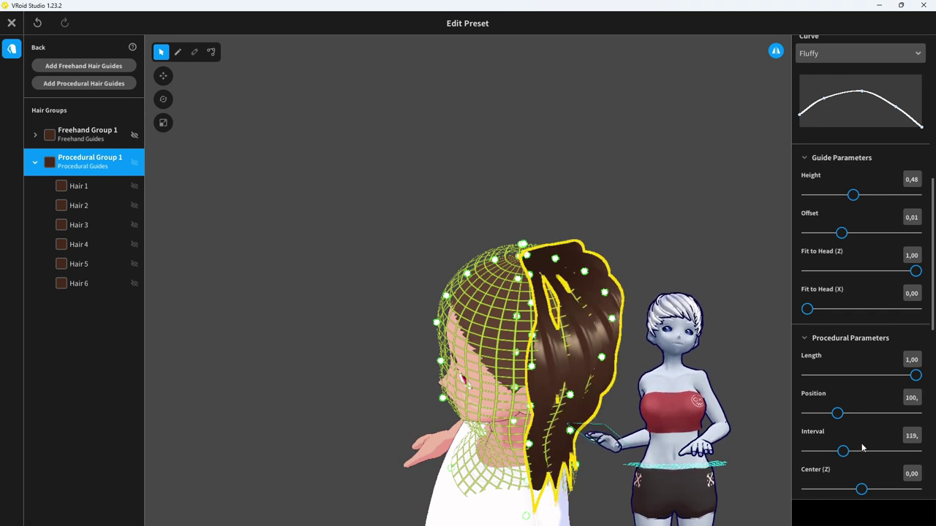
drag(872, 490, 868, 489)
Adjust the remaining procedural parameters to spread 14 hair strands around the head, and deselect the group
scroll(864, 456, down, 2)
drag(870, 431, 869, 430)
drag(837, 460, 874, 456)
click(436, 355)
right_drag(435, 356, 370, 359)
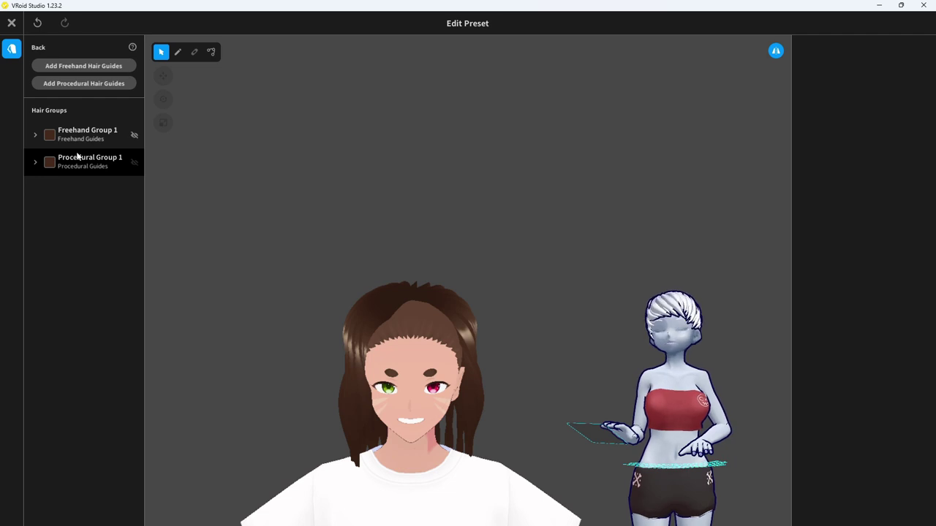
Add a second freehand hair group and select it for drawing
click(84, 160)
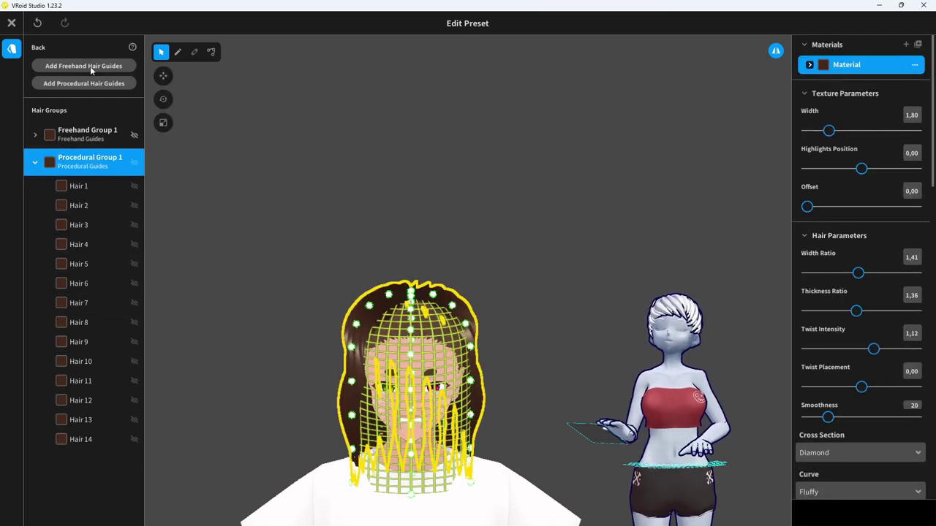
right_click(40, 199)
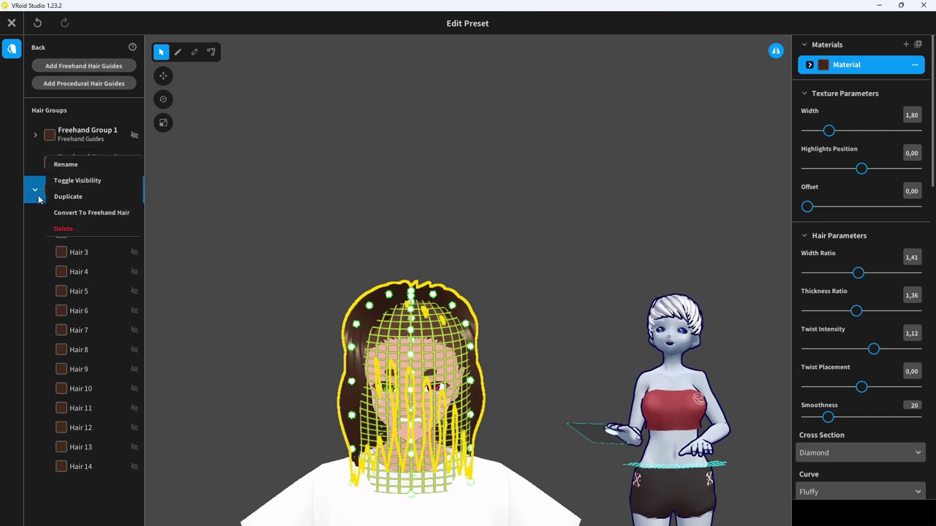
click(87, 161)
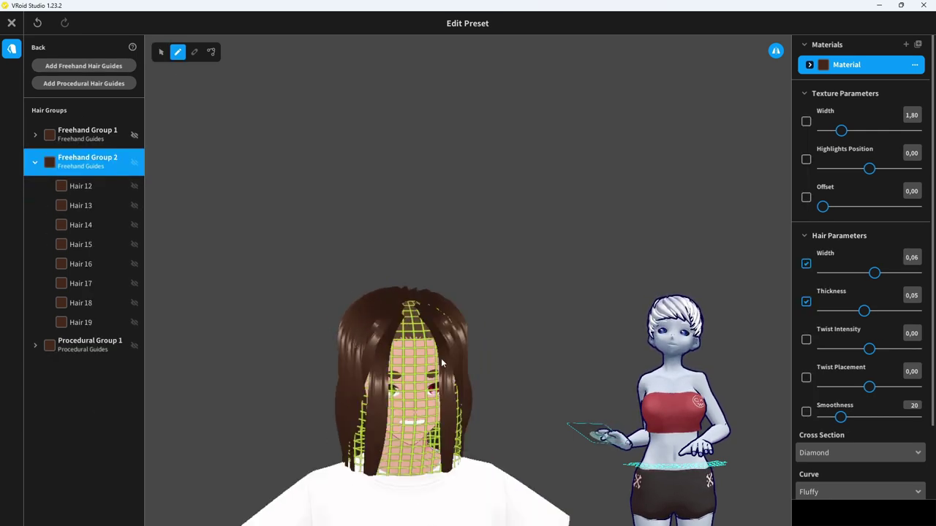
Draw mirrored short fringe strands over the forehead in Freehand Group 2
mouse_move(434, 363)
right_down()
mouse_move(454, 351)
mouse_move(439, 325)
right_up()
mouse_move(441, 304)
mouse_down()
mouse_move(432, 342)
mouse_move(439, 331)
mouse_up()
right_drag(451, 293, 443, 319)
drag(443, 279, 451, 316)
mouse_move(496, 346)
right_down()
mouse_move(539, 317)
mouse_move(482, 336)
right_up()
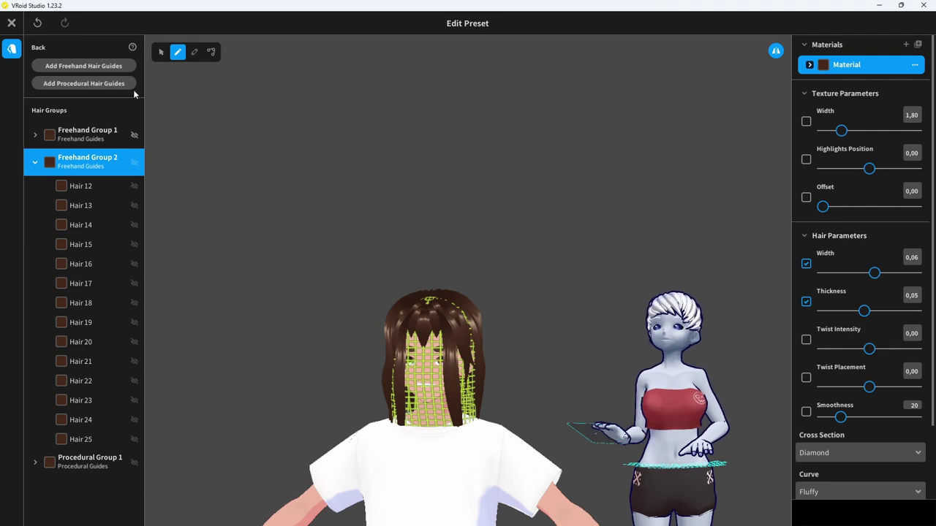
Collapse Freehand Group 2 and exit the preset editor with the edited back hair kept as an unsaved item
click(34, 163)
right_drag(530, 307, 569, 298)
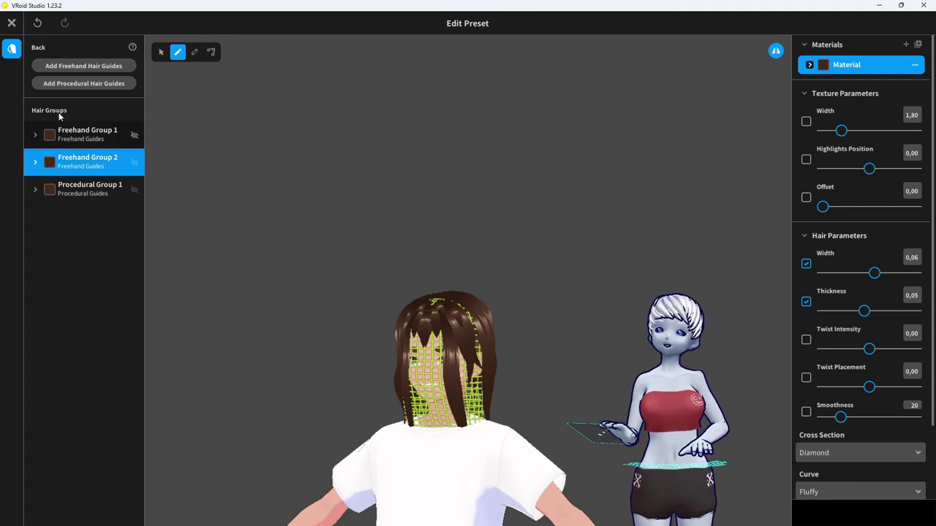
click(11, 23)
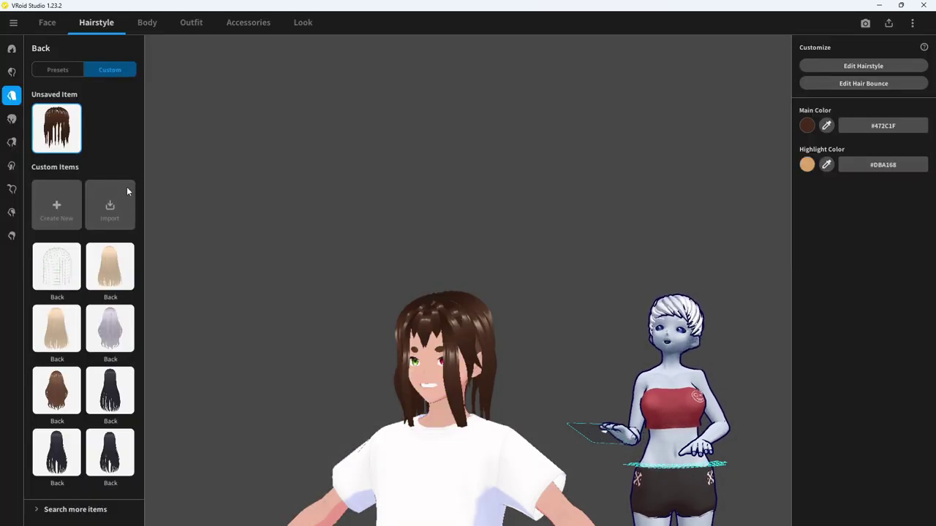
Apply the shaggy Overall Hair preset with one long side lock and open its hair bounce editor
click(12, 49)
click(12, 118)
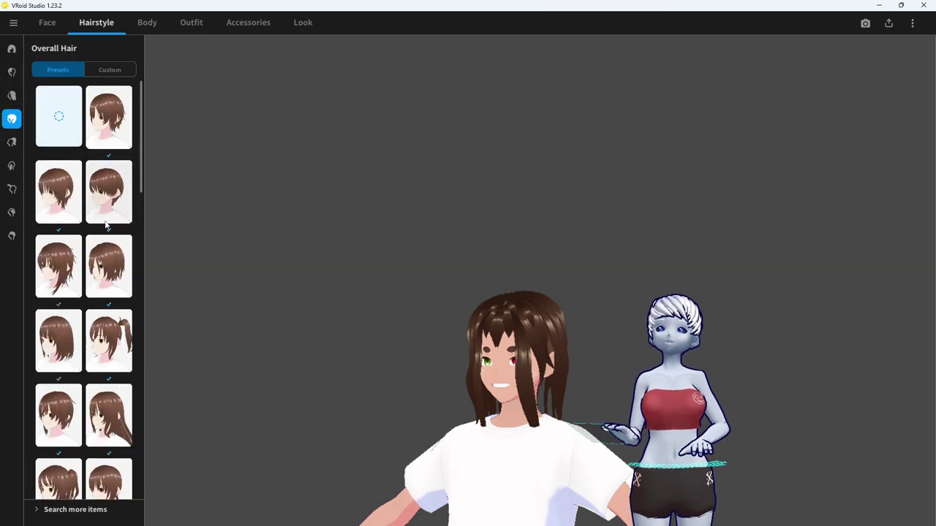
click(59, 266)
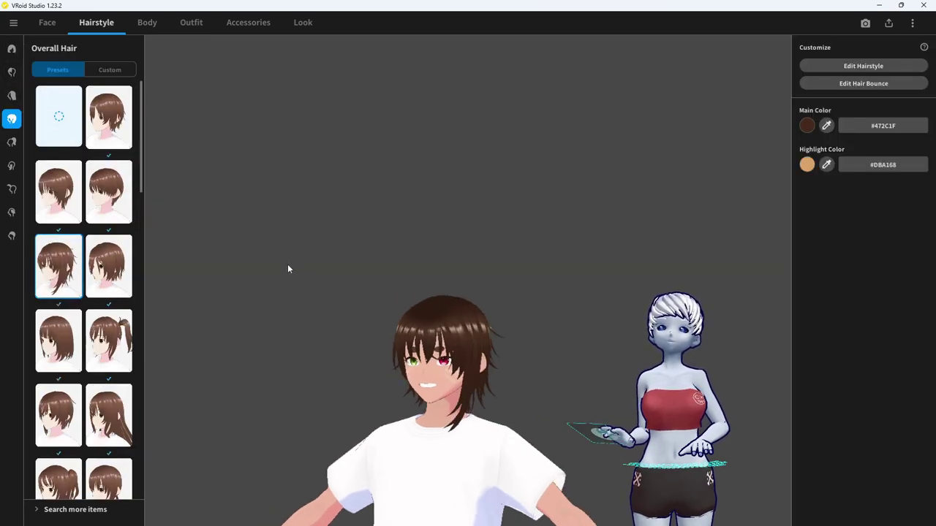
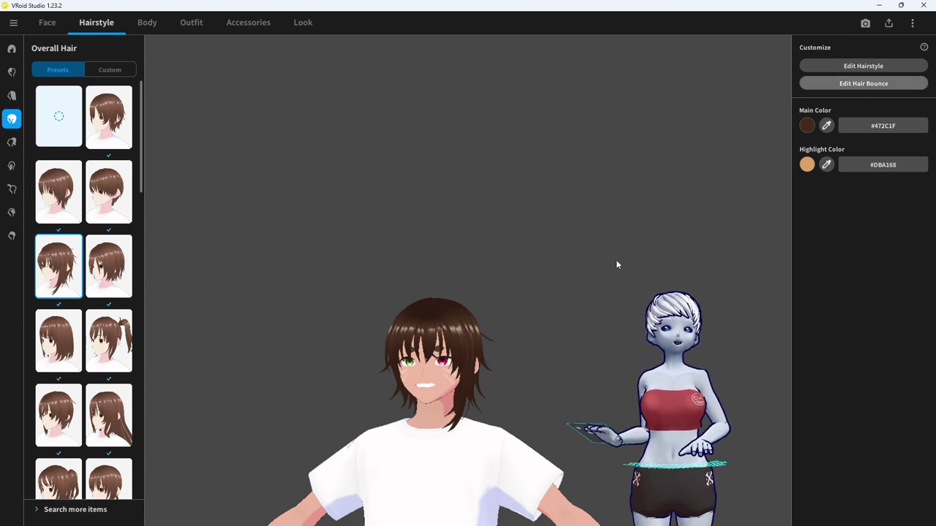
right_drag(516, 299, 454, 294)
right_drag(504, 384, 548, 362)
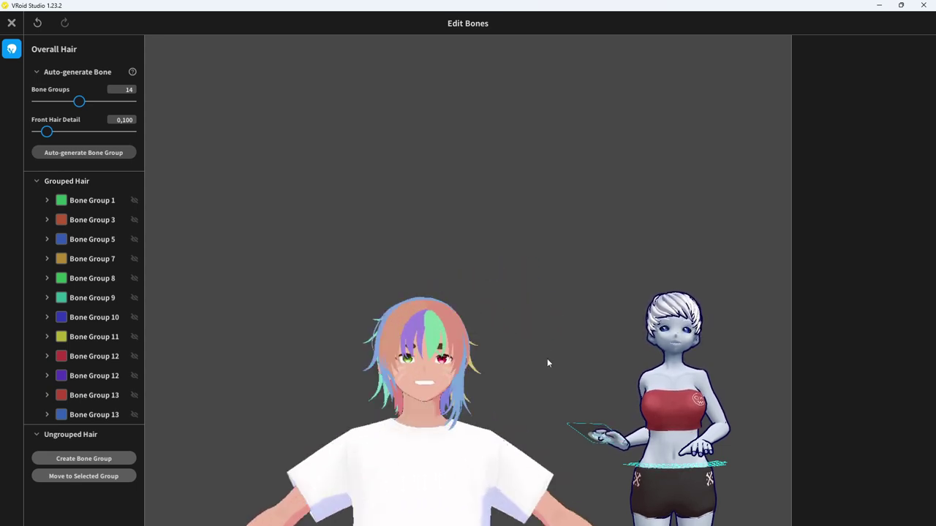
Examine which individual strands over the forehead belong to the green Bone Group 1
right_drag(434, 307, 428, 336)
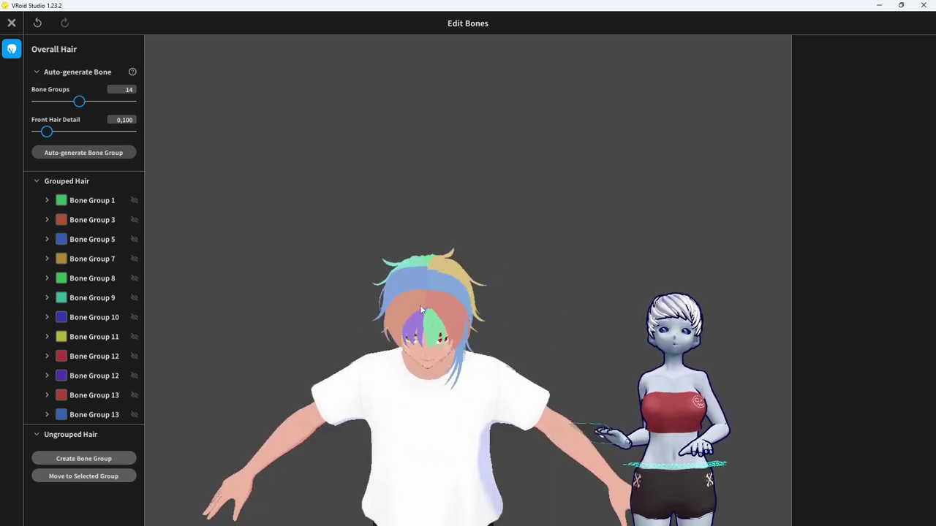
scroll(427, 305, up, 5)
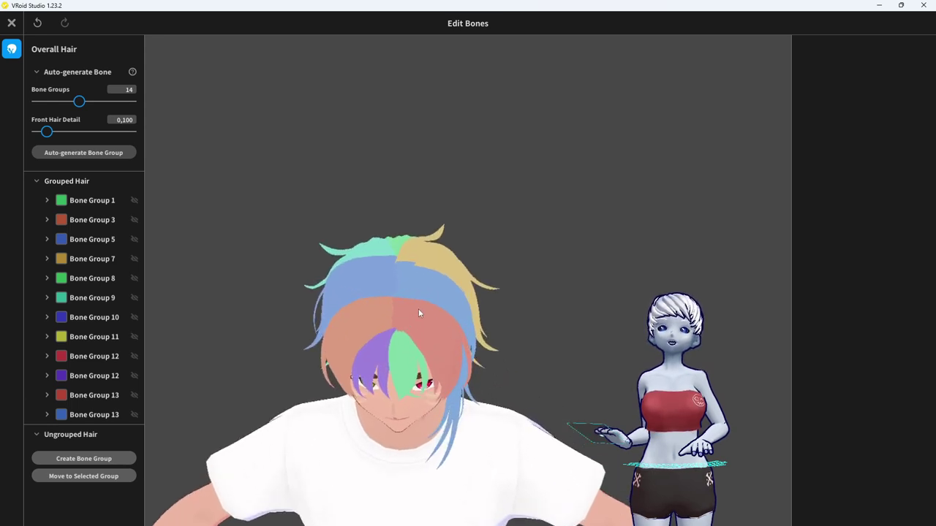
click(392, 378)
click(388, 376)
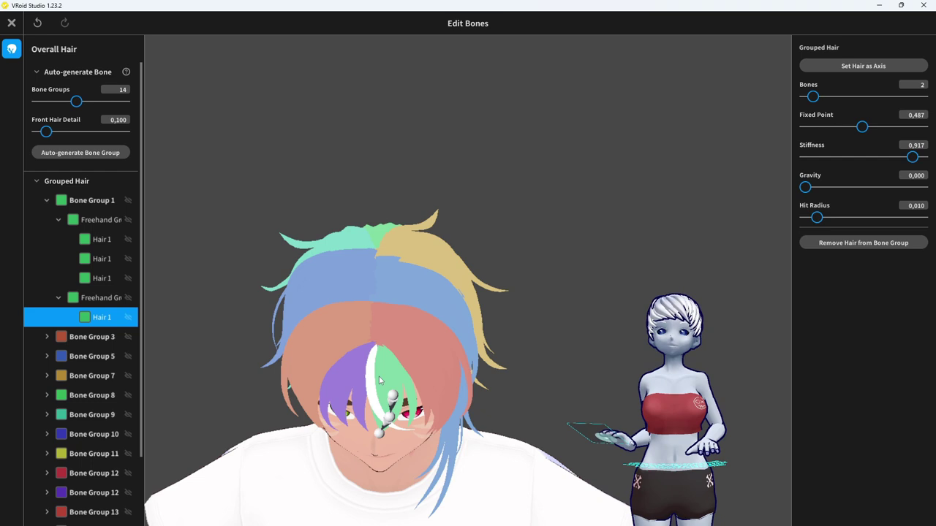
click(375, 374)
click(370, 375)
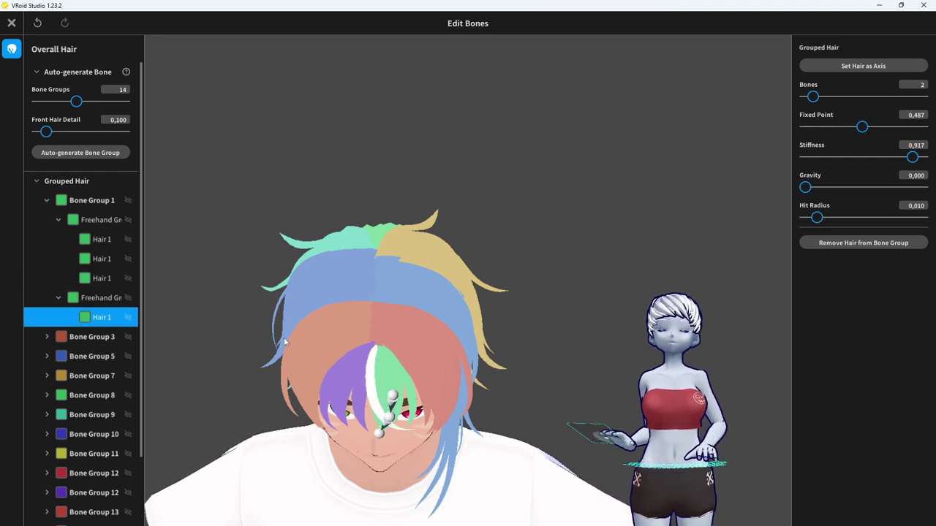
click(99, 298)
click(98, 314)
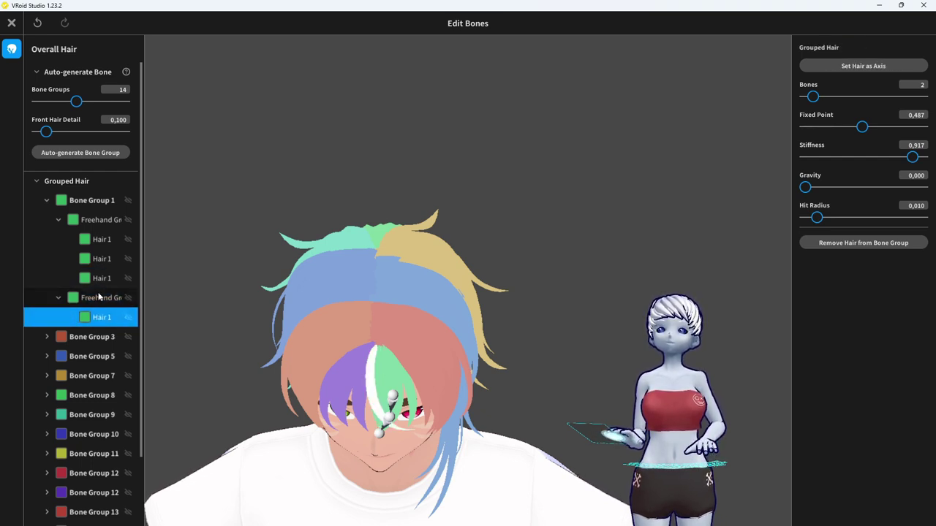
click(99, 298)
click(100, 277)
click(100, 259)
click(100, 239)
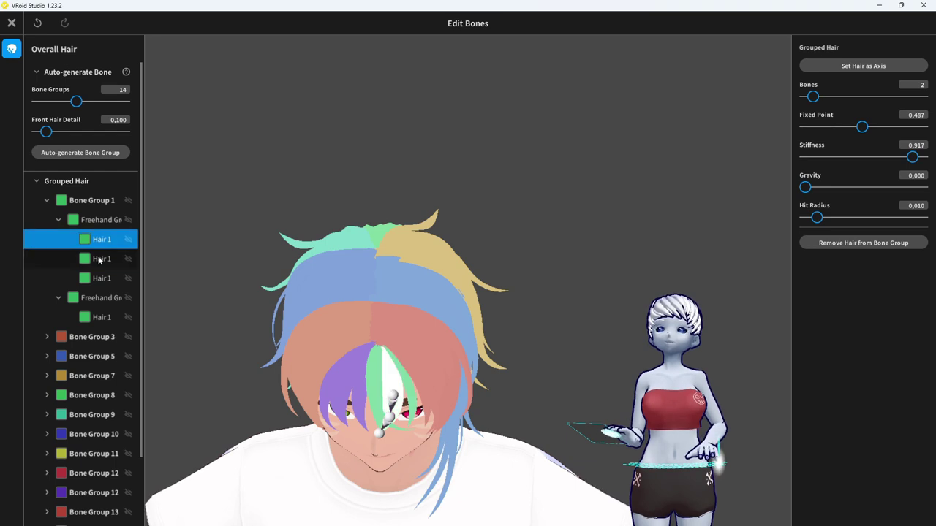
Delete Bone Group 1 so that its forehead strands are released from the grouped hair
right_click(100, 260)
key(Escape)
click(98, 260)
click(93, 202)
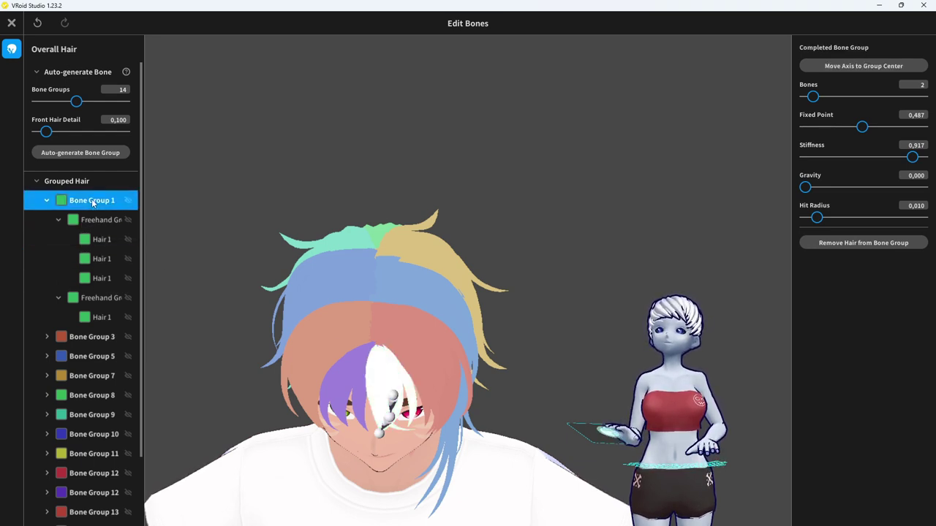
right_click(93, 203)
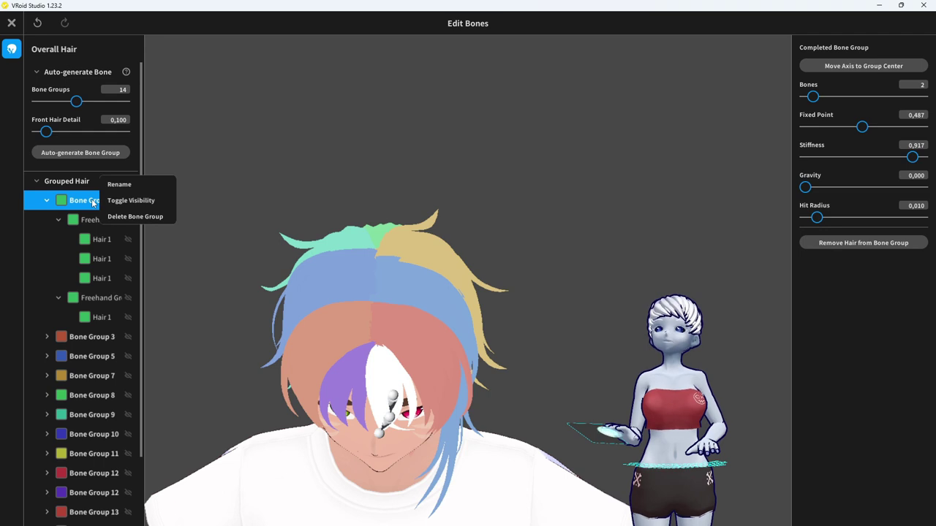
click(134, 216)
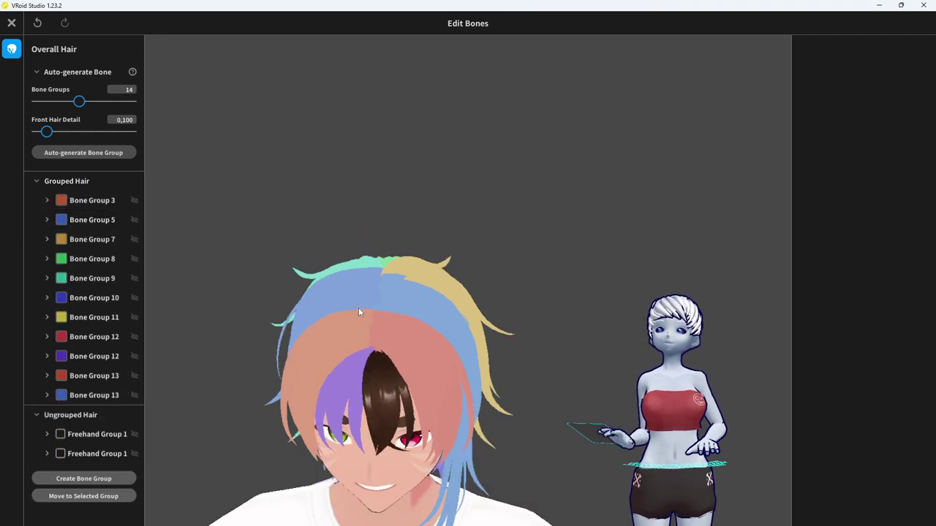
Select all strands of both ungrouped freehand groups over the forehead
right_drag(511, 353, 432, 320)
click(366, 396)
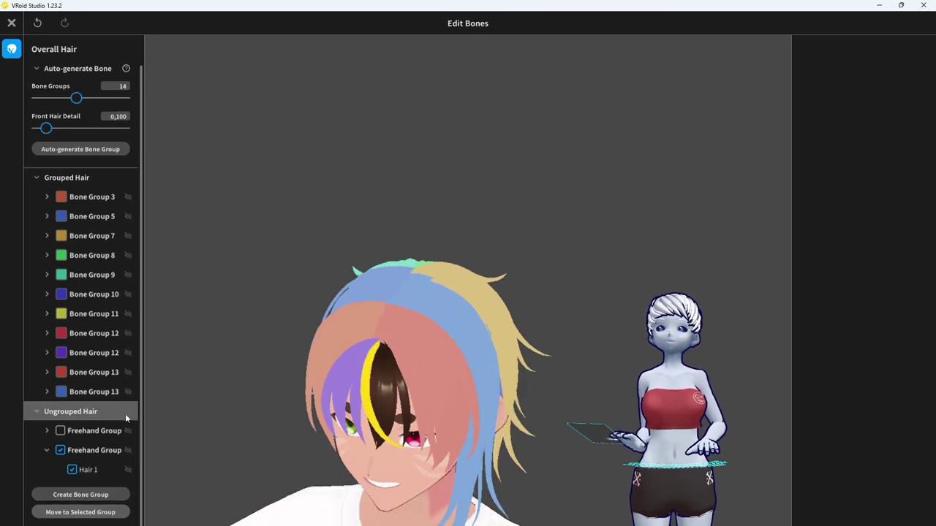
click(359, 384)
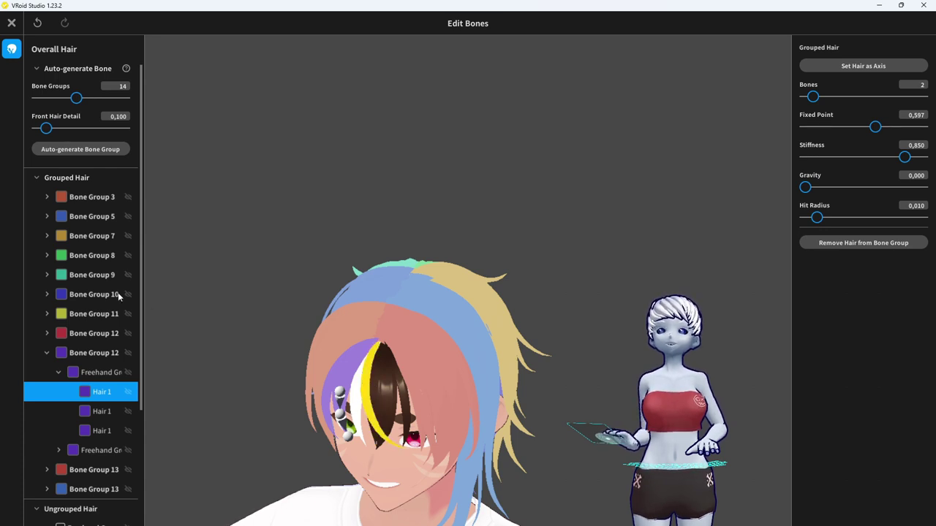
scroll(80, 365, down, 5)
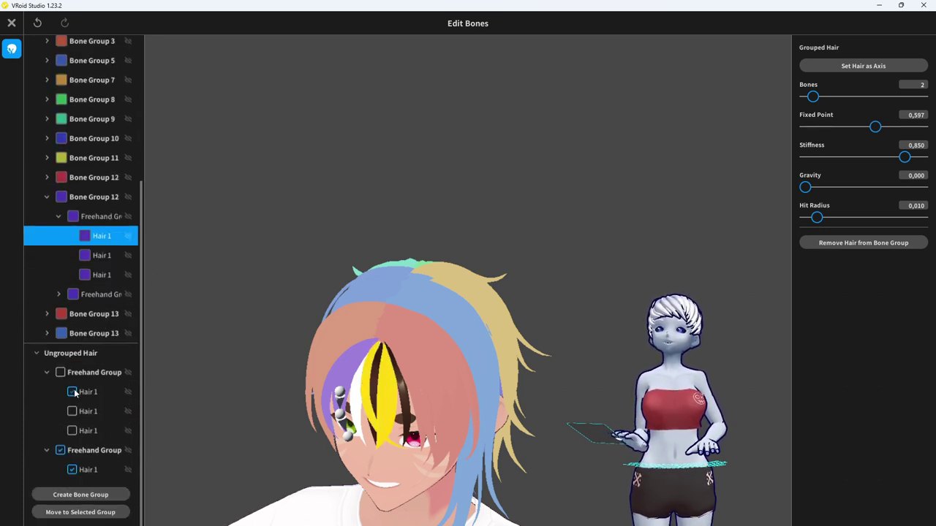
click(93, 197)
click(197, 336)
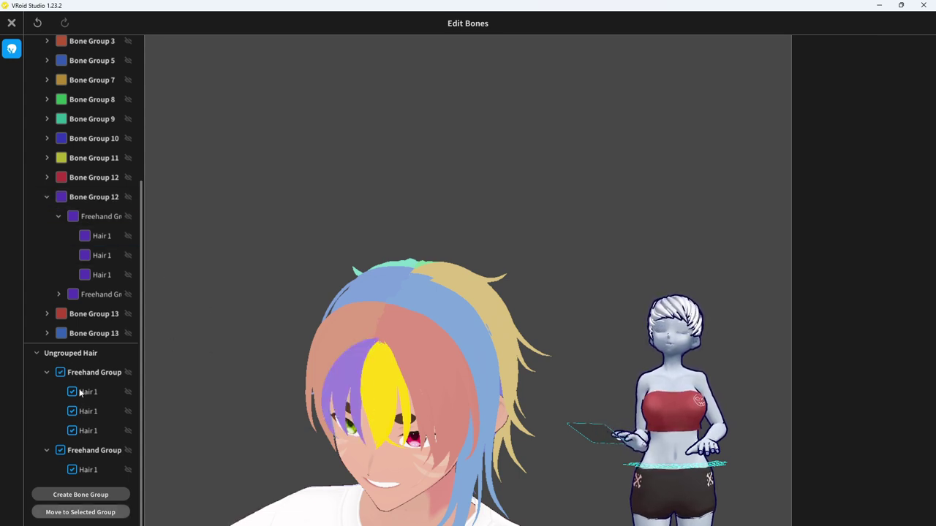
right_drag(409, 366, 389, 381)
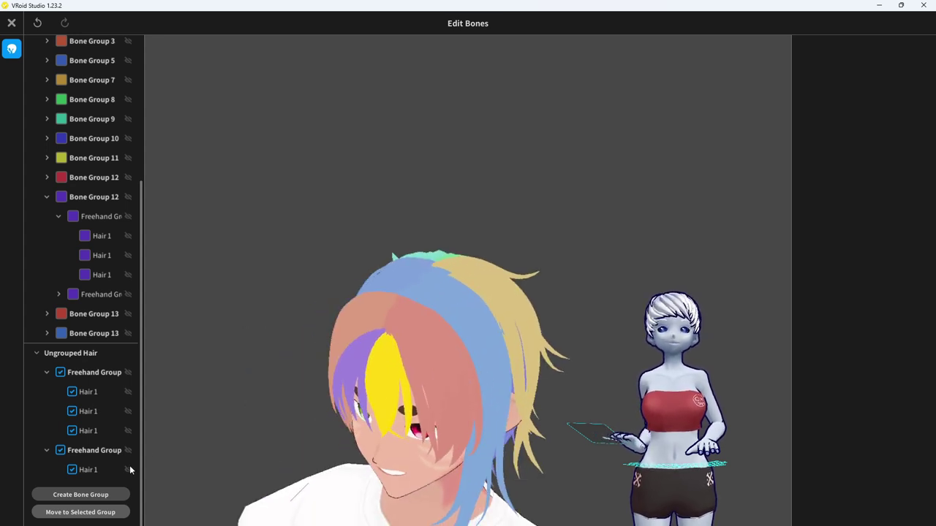
Create a bone group from the selected ungrouped strands and select it among the grouped hair
click(92, 496)
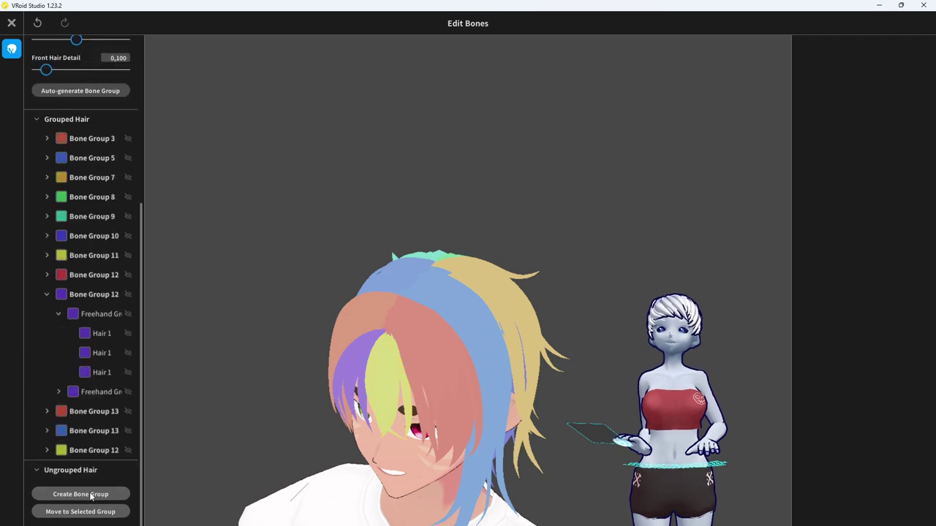
scroll(76, 307, up, 2)
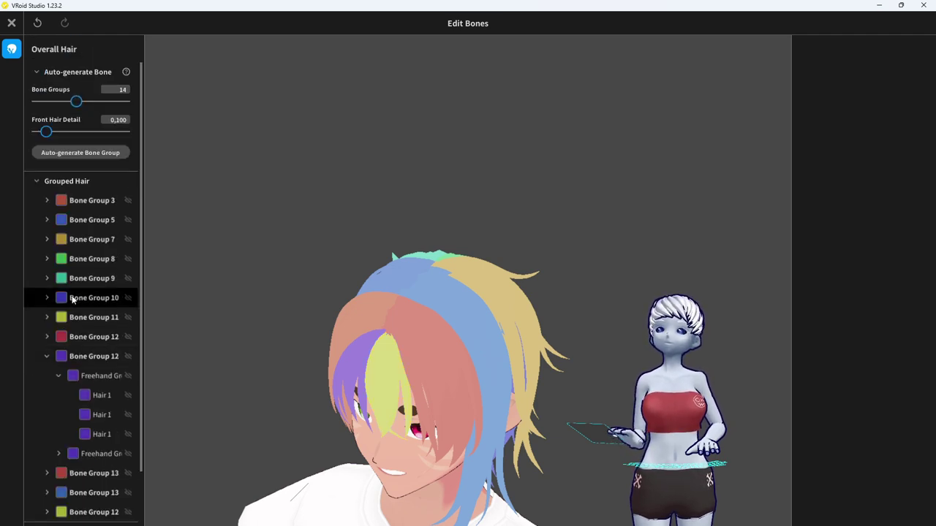
scroll(73, 300, down, 2)
click(91, 451)
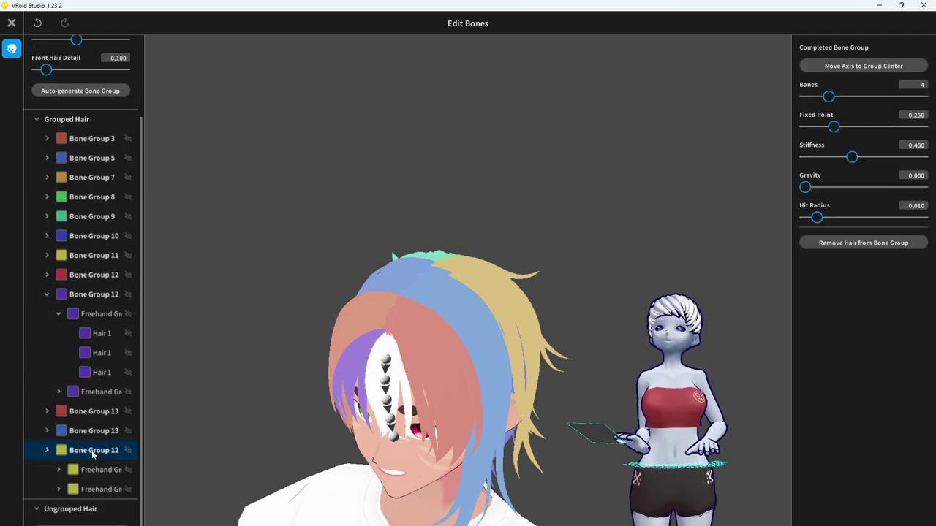
Set the new forehead bone group to 2 bones with a Fixed Point of 0.479
mouse_move(534, 278)
right_down()
mouse_move(547, 273)
mouse_move(540, 264)
right_up()
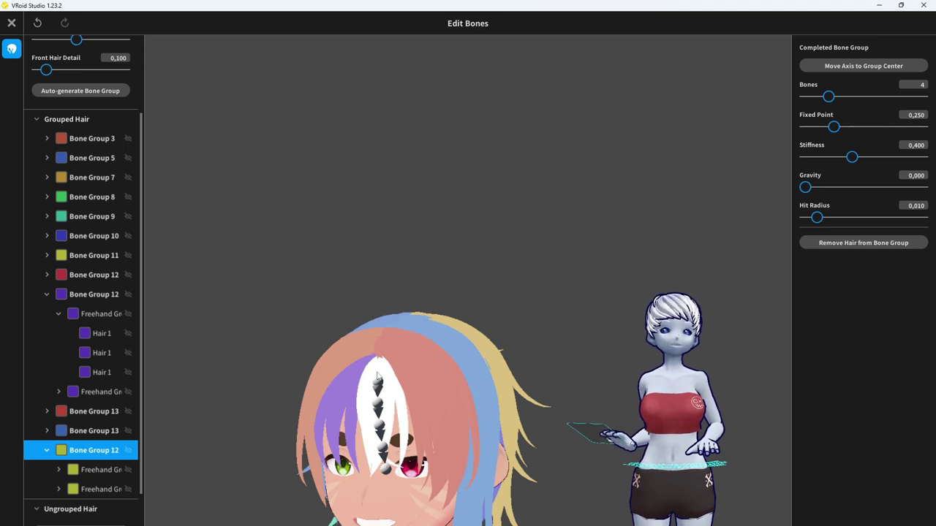
mouse_move(457, 374)
right_down()
mouse_move(444, 375)
mouse_move(453, 378)
right_up()
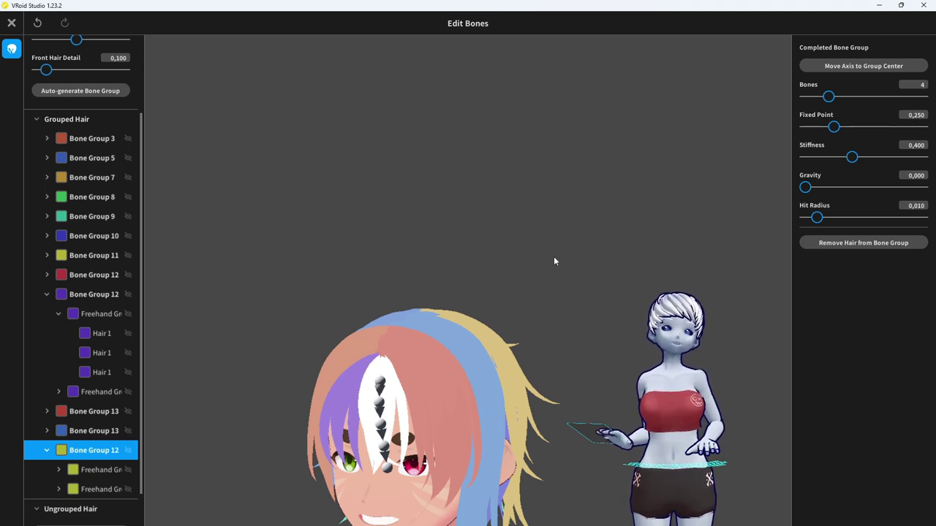
drag(831, 101, 861, 128)
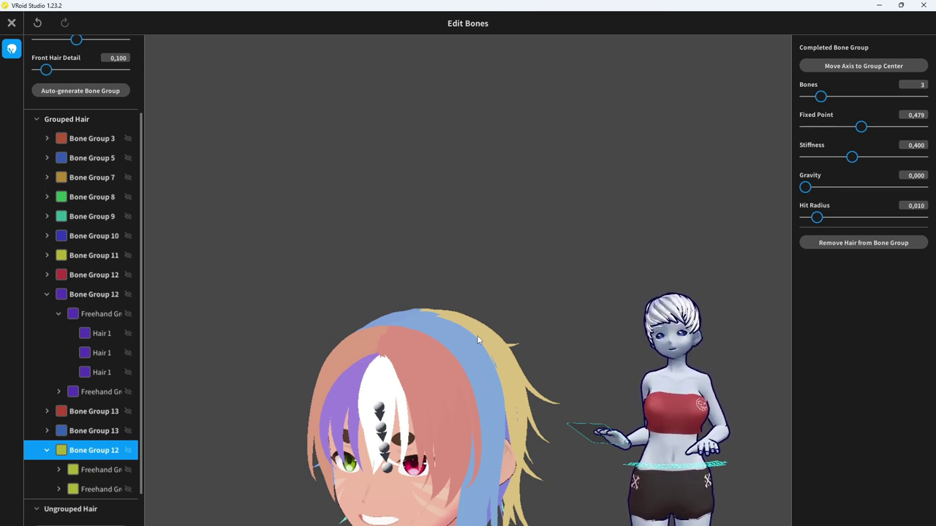
right_drag(400, 391, 428, 391)
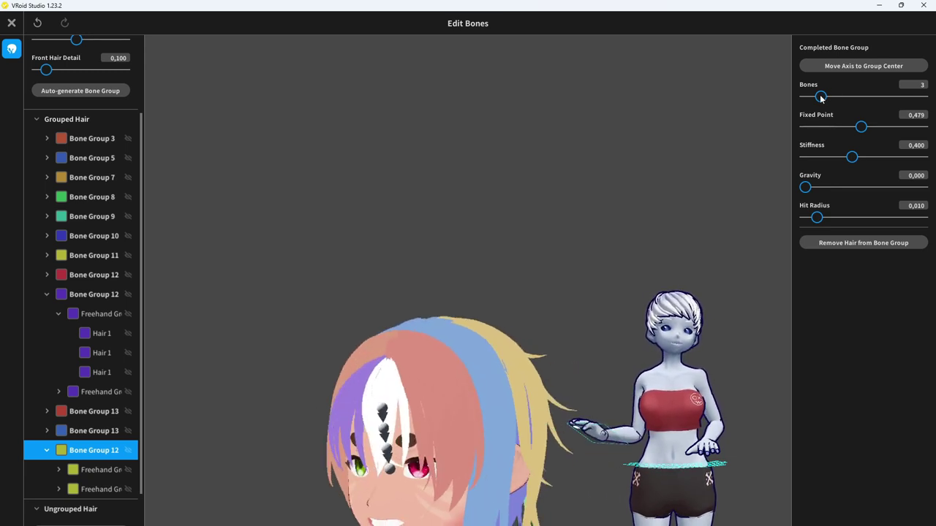
drag(821, 96, 816, 97)
right_drag(557, 274, 595, 275)
middle_drag(594, 275, 575, 283)
right_drag(662, 277, 641, 277)
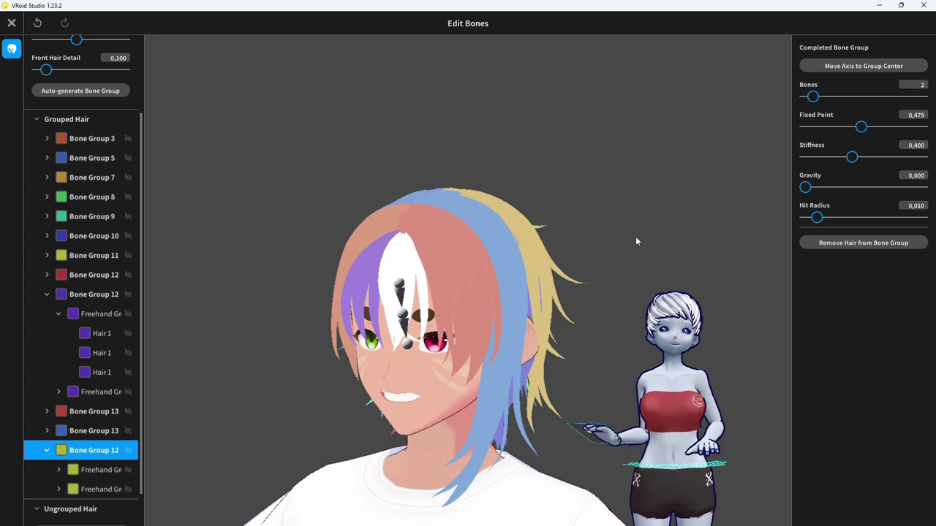
right_drag(642, 238, 521, 278)
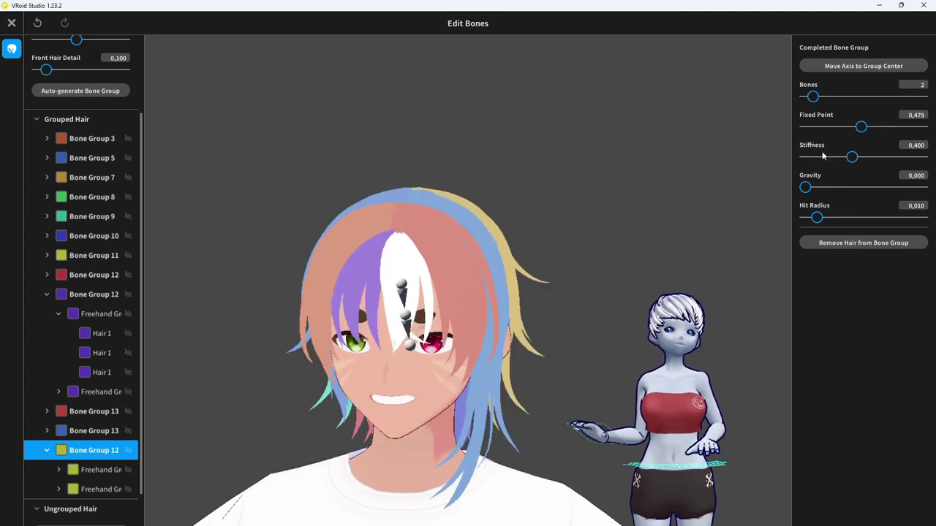
right_drag(378, 319, 254, 267)
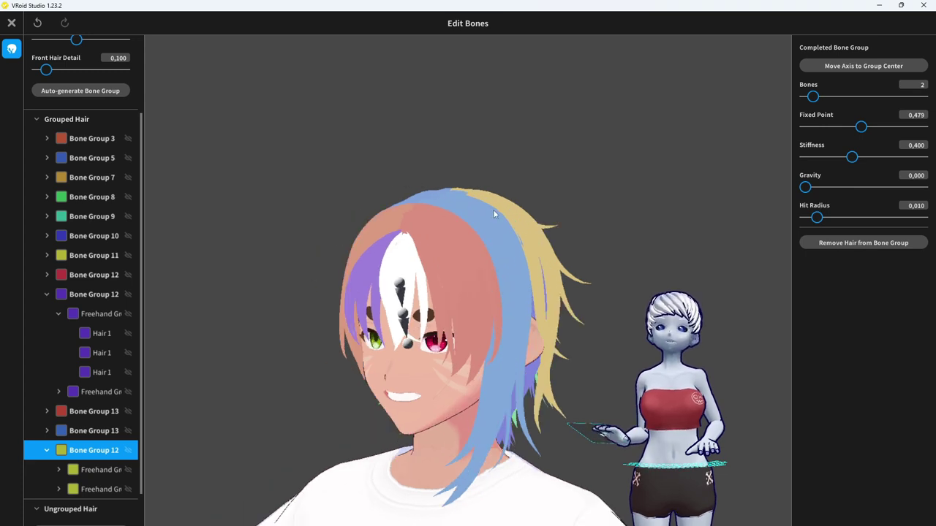
Close the bounce editor, saving the Overall Hair as a new item, and open the Photo Booth
click(12, 23)
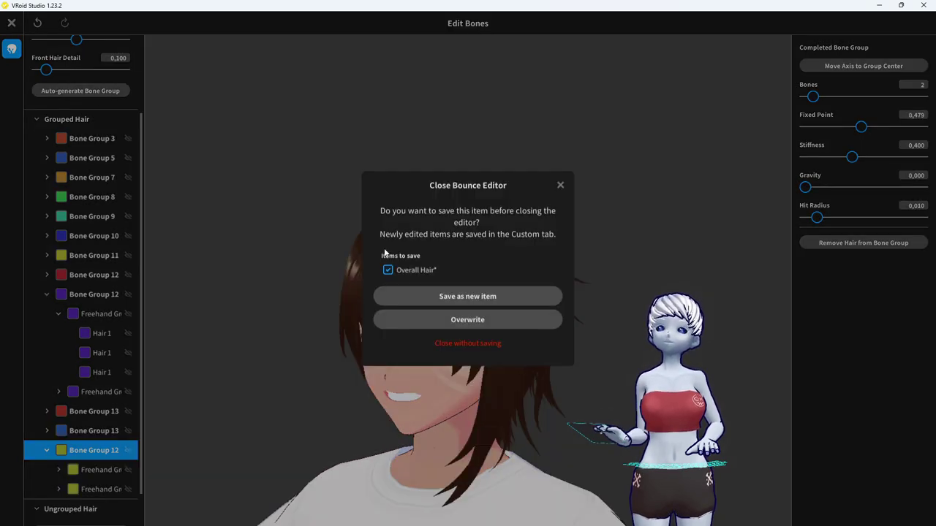
click(437, 301)
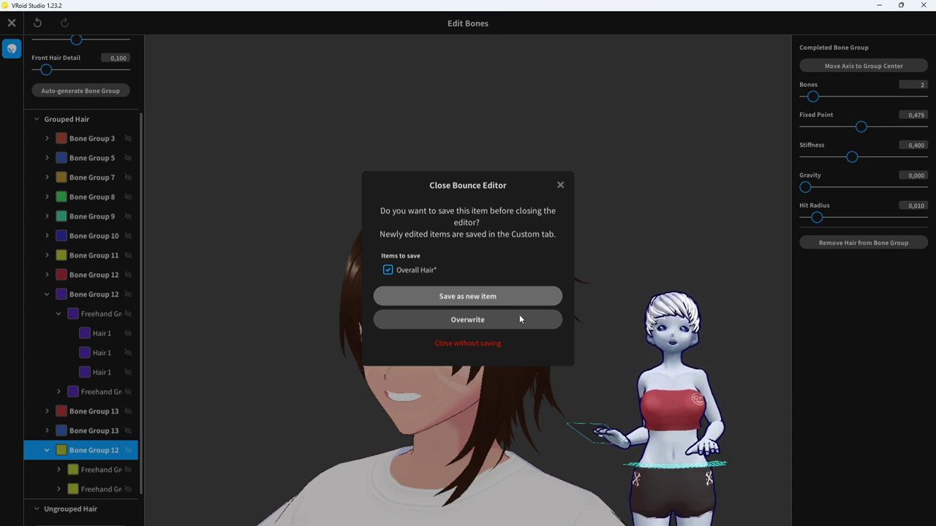
click(497, 302)
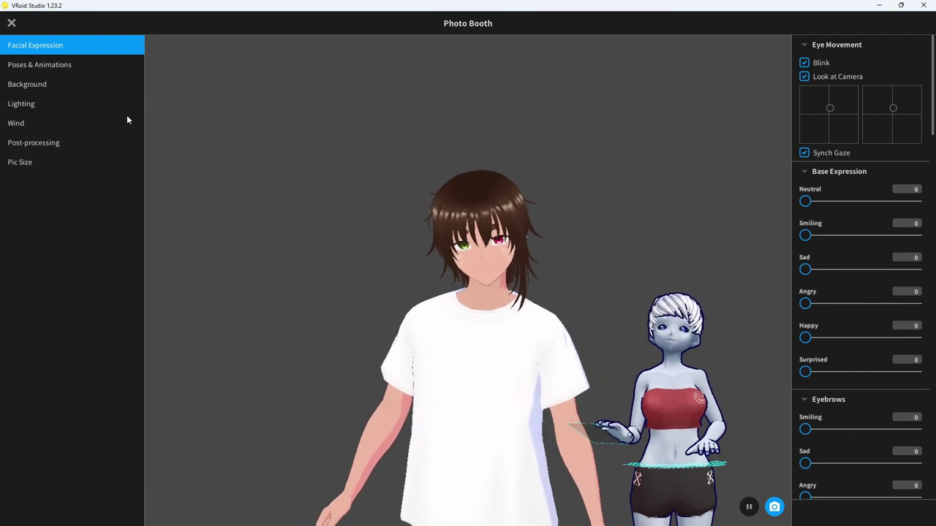
Preview the hair's movement by playing the Walking and Running animations on the character
click(44, 69)
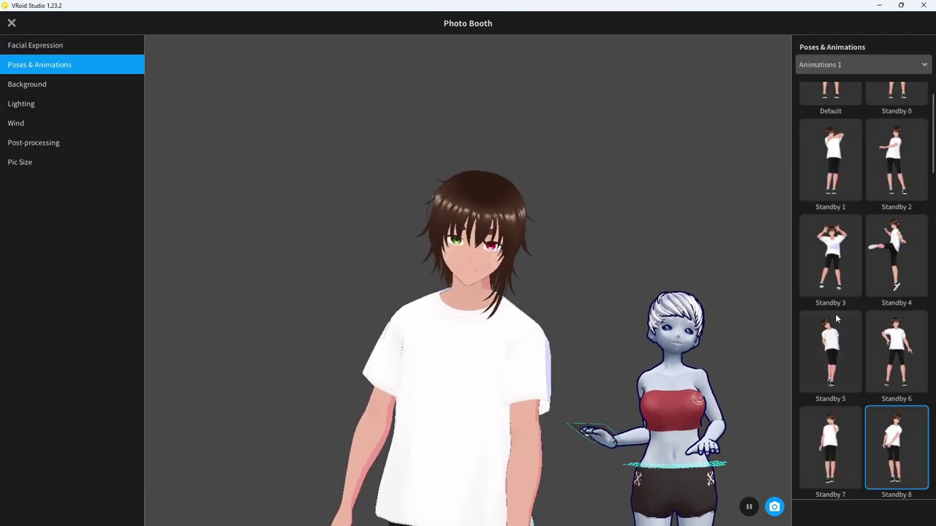
scroll(835, 313, up, 1)
scroll(842, 292, down, 5)
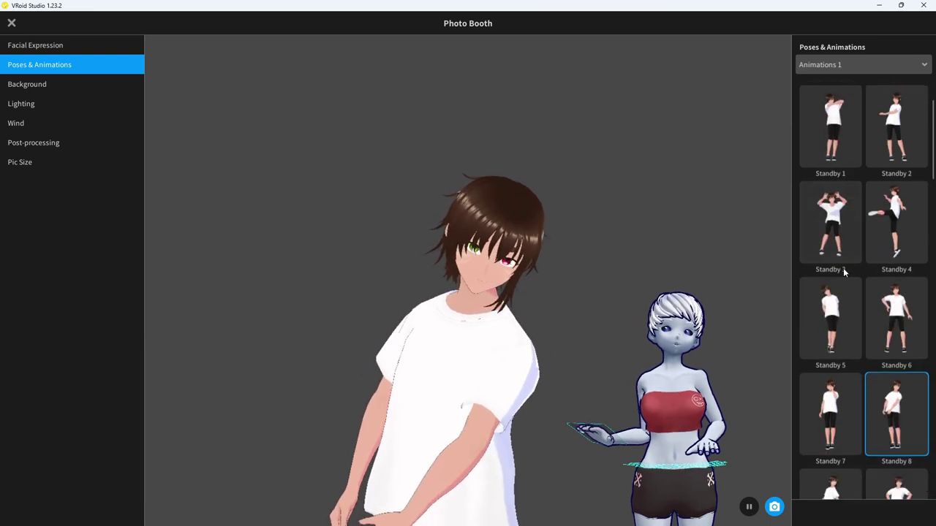
click(831, 409)
scroll(831, 410, down, 3)
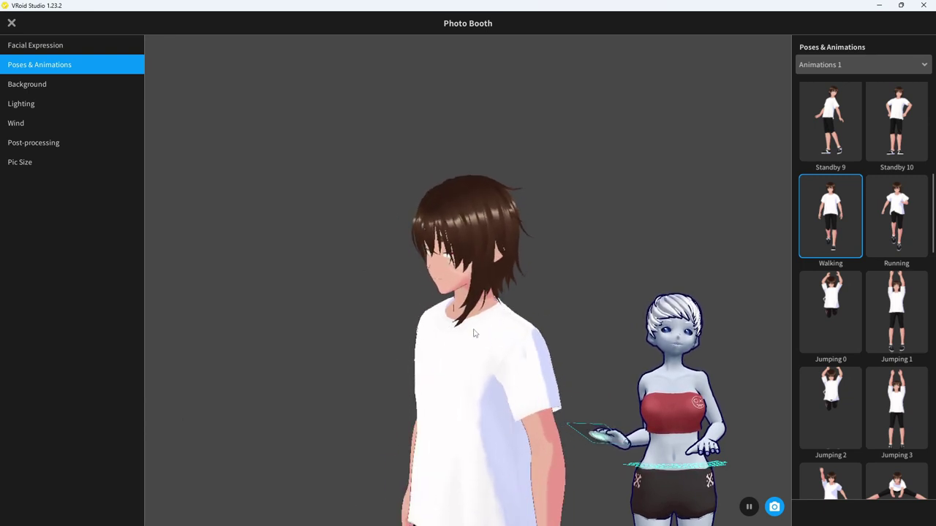
click(907, 222)
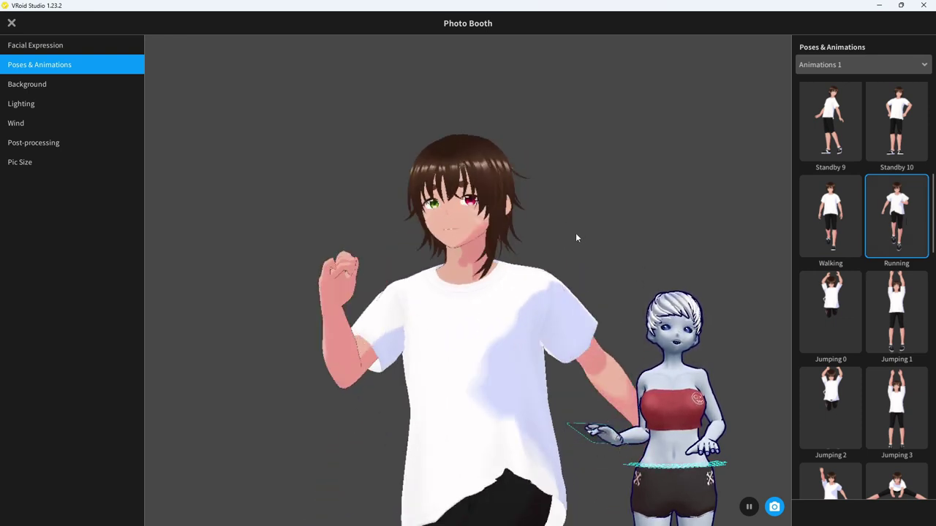
Preview the hair's movement with the Jumping 0, Jumping 2 and Standby 9 animations, and leave the Photo Booth
right_drag(576, 234, 556, 242)
click(884, 315)
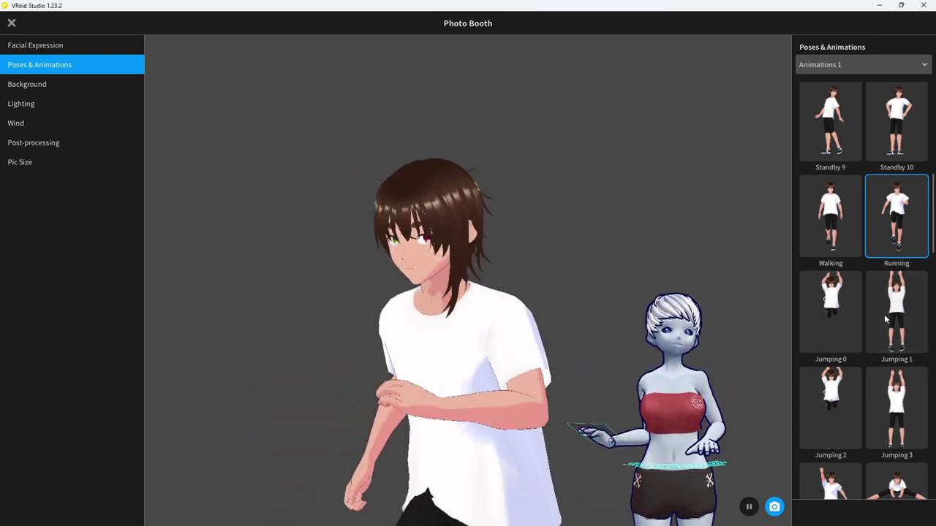
click(816, 350)
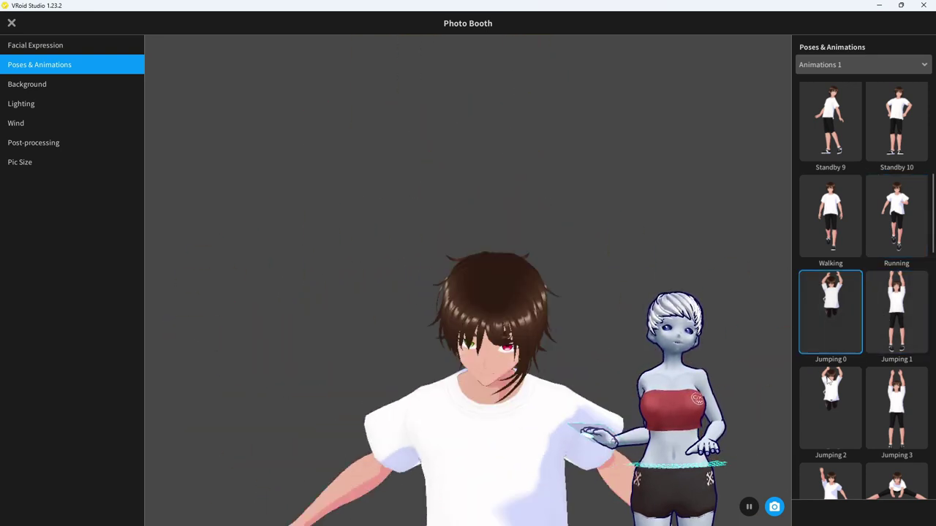
click(828, 390)
scroll(845, 238, up, 2)
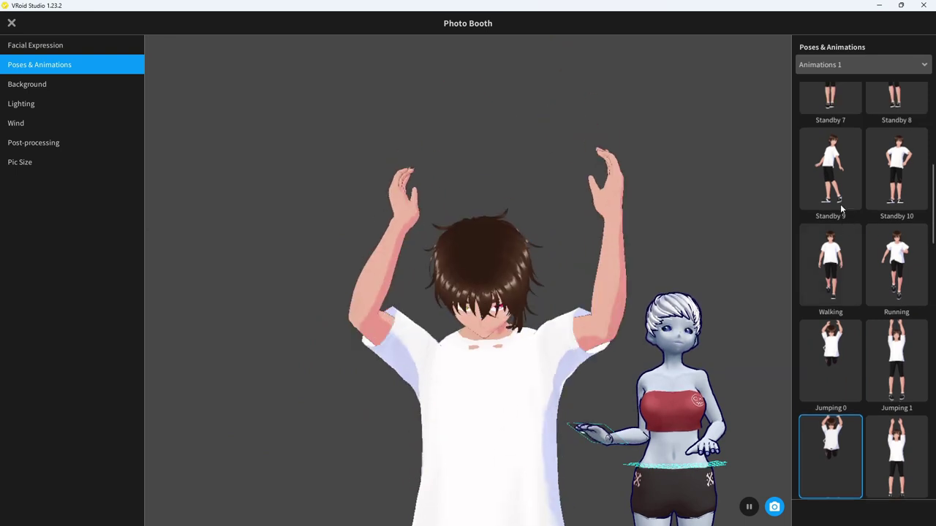
click(841, 195)
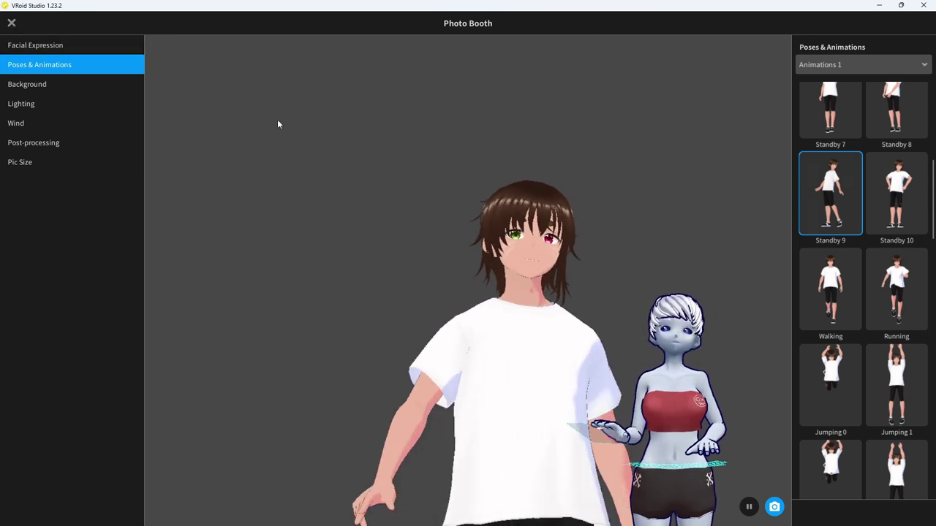
key(Escape)
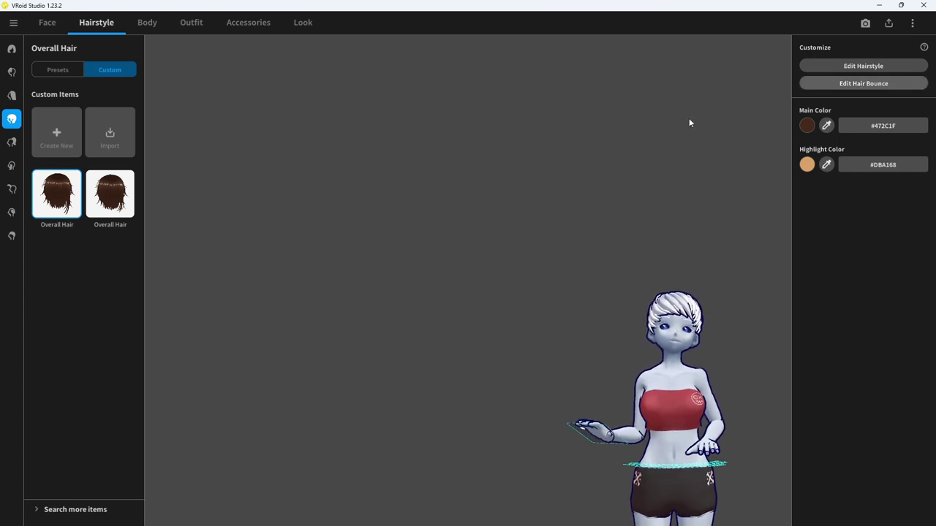
Set the Stiffness of the purple and yellow forehead bone groups to 0.850 and close the bounce editor, saving the changes
click(859, 83)
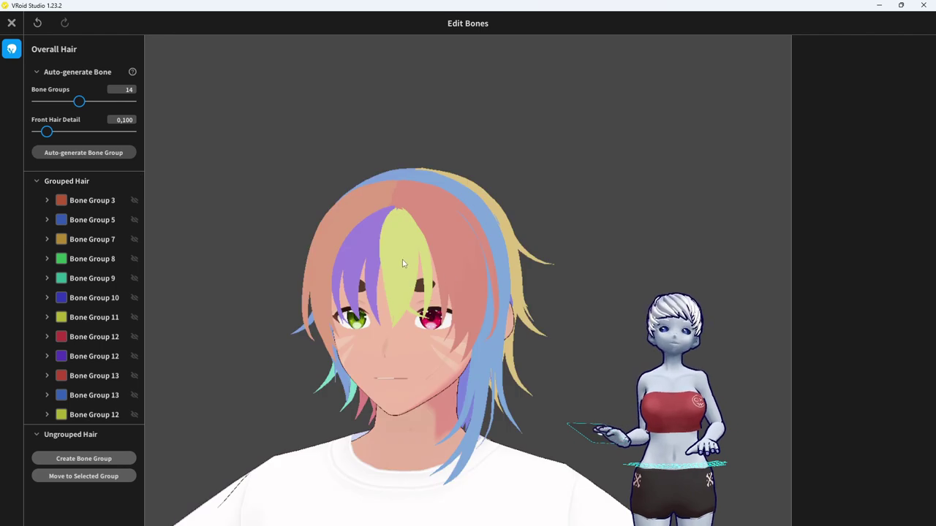
click(402, 263)
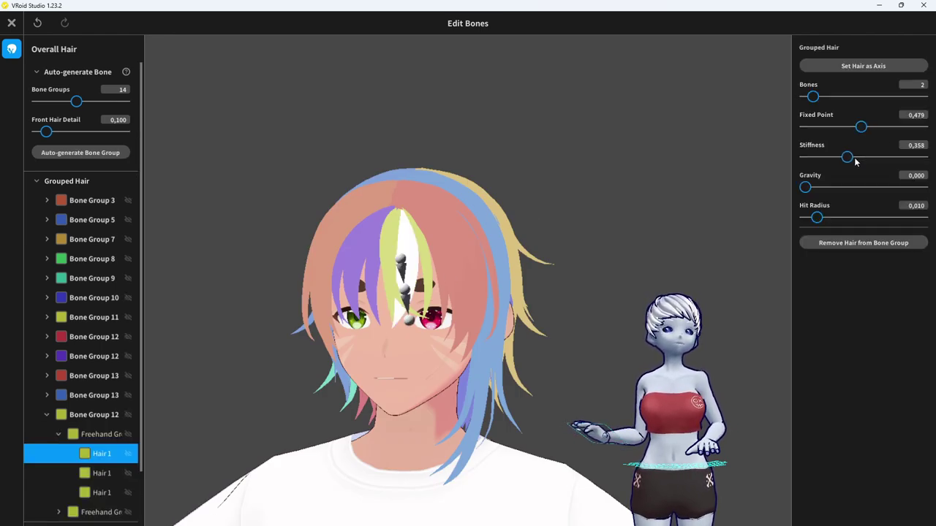
click(358, 252)
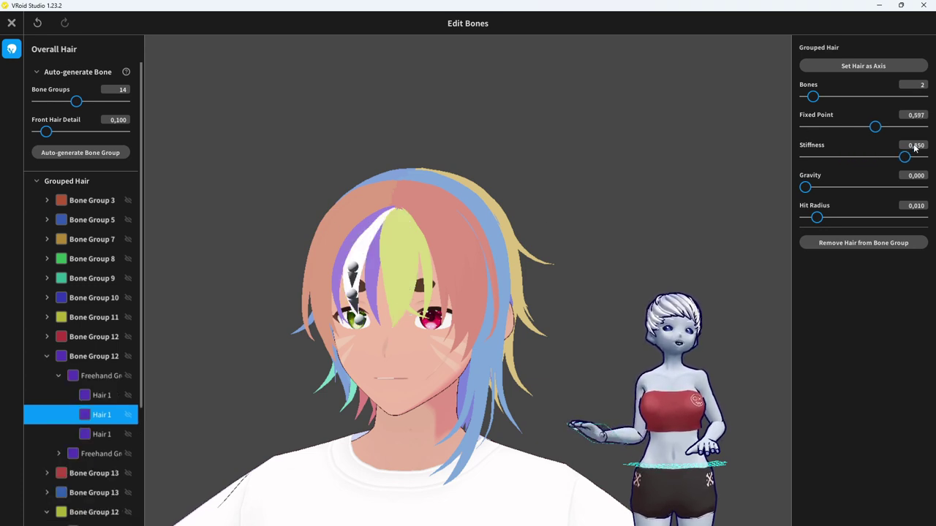
click(393, 252)
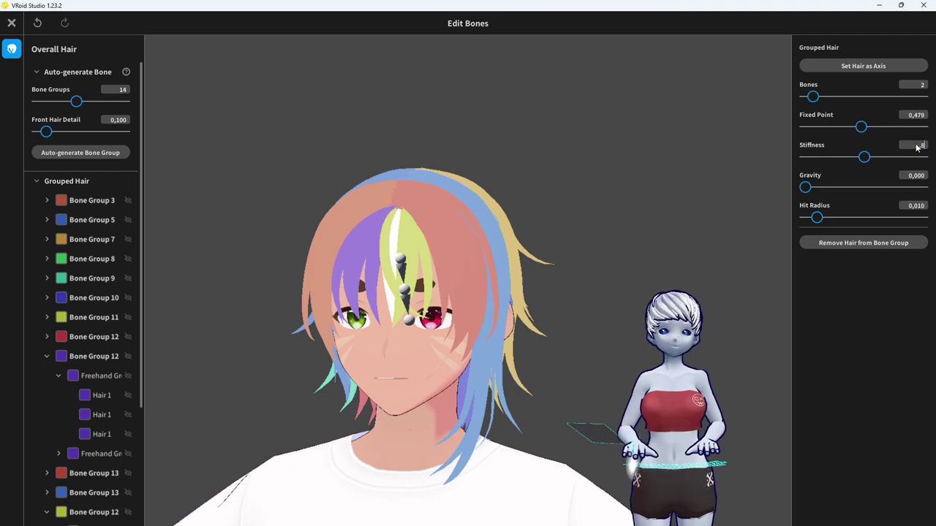
right_drag(561, 234, 491, 287)
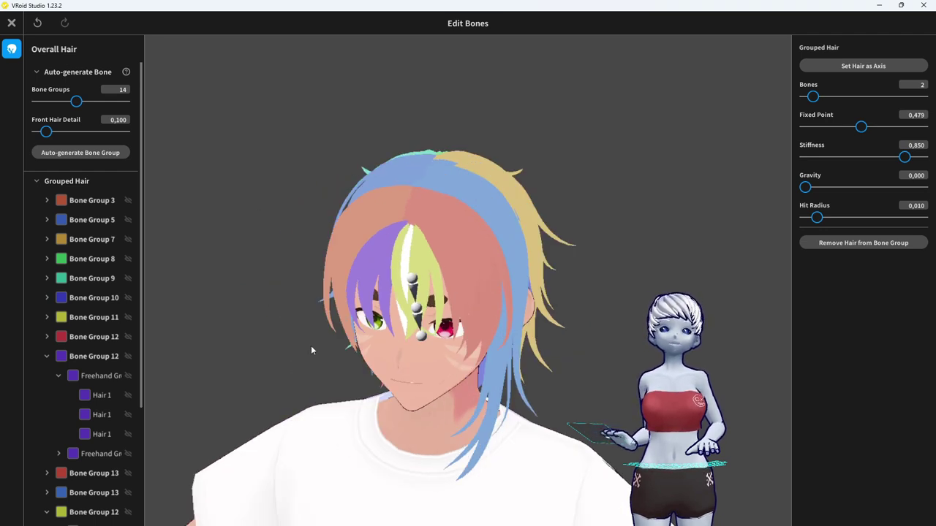
click(11, 24)
click(427, 294)
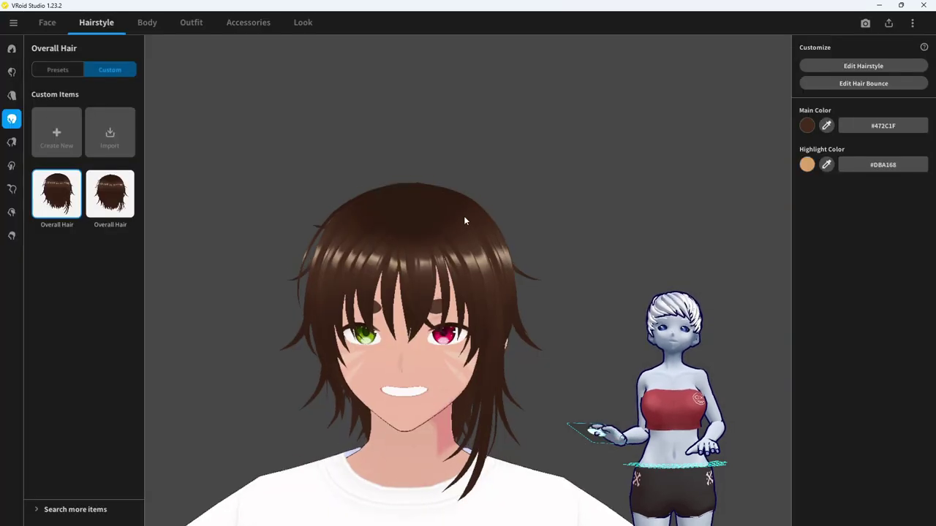
Dress the character in the turquoise ice-cream hoodie and shorts from the whole outfit sets
scroll(488, 210, down, 5)
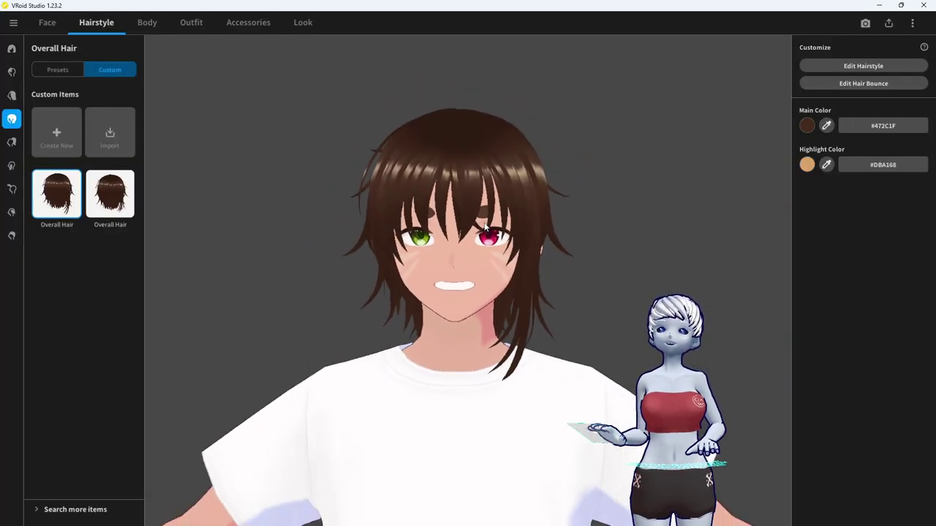
scroll(474, 217, down, 2)
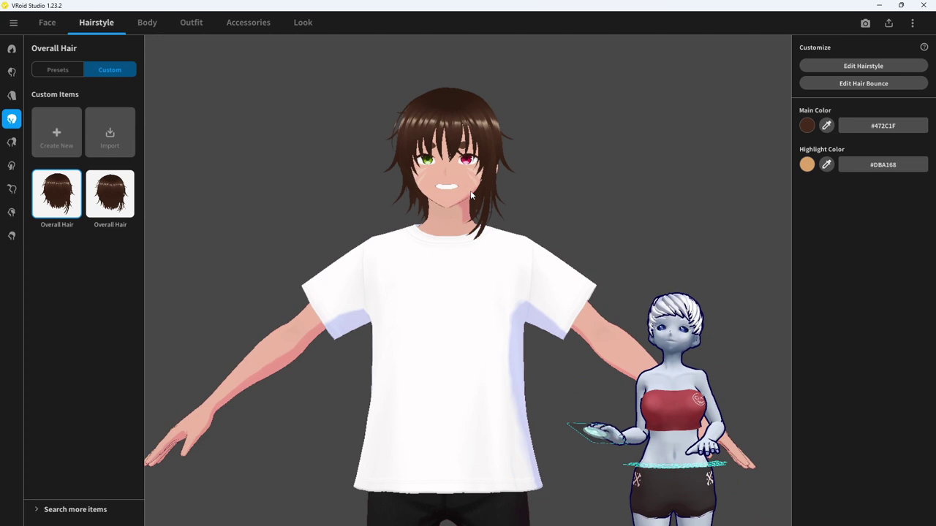
click(189, 23)
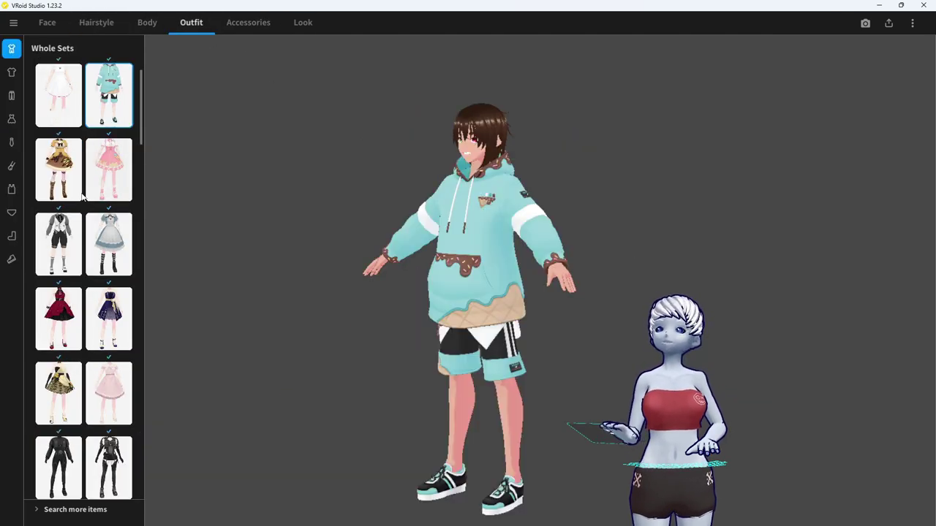
Browse the available whole outfit sets
scroll(90, 159, down, 5)
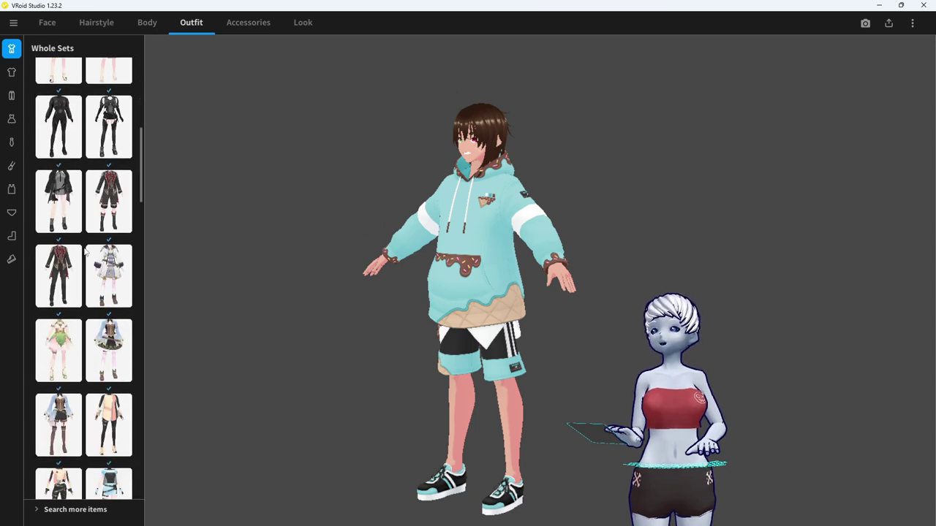
scroll(86, 251, down, 5)
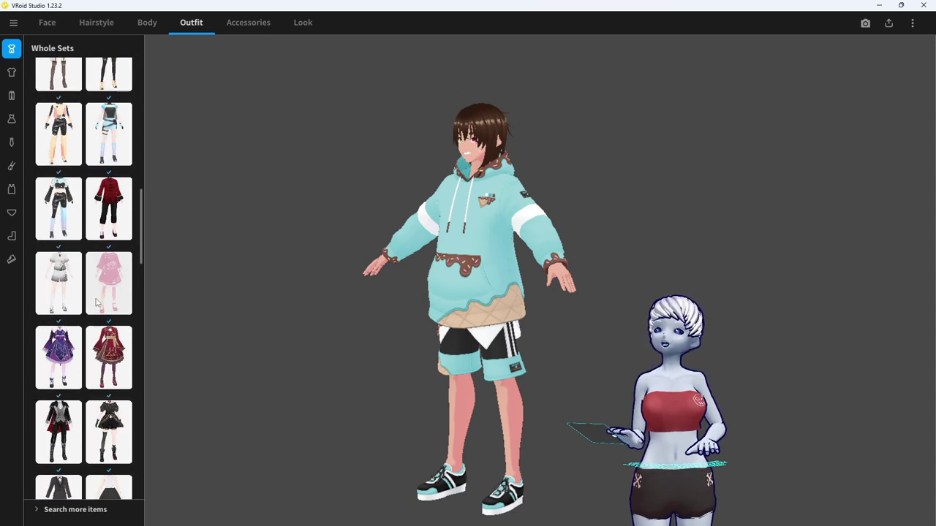
scroll(96, 302, down, 5)
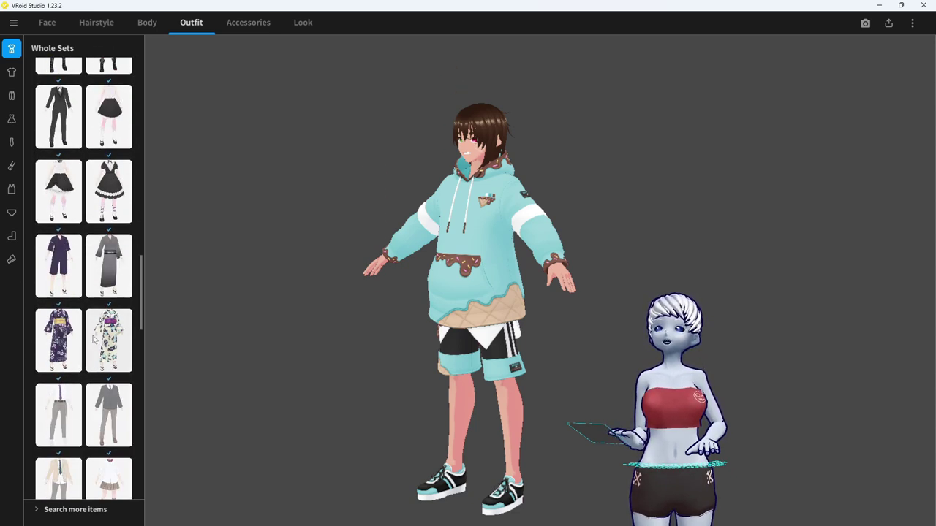
scroll(93, 338, down, 1)
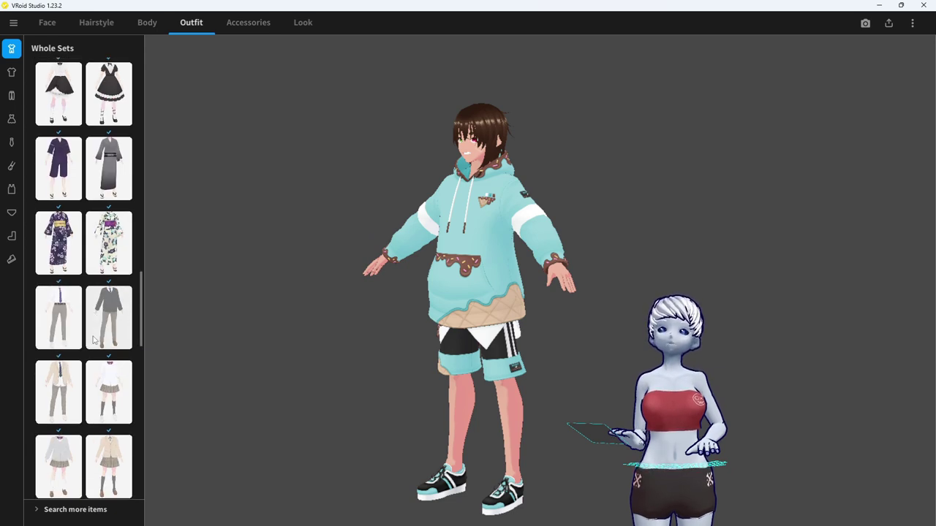
scroll(93, 339, down, 5)
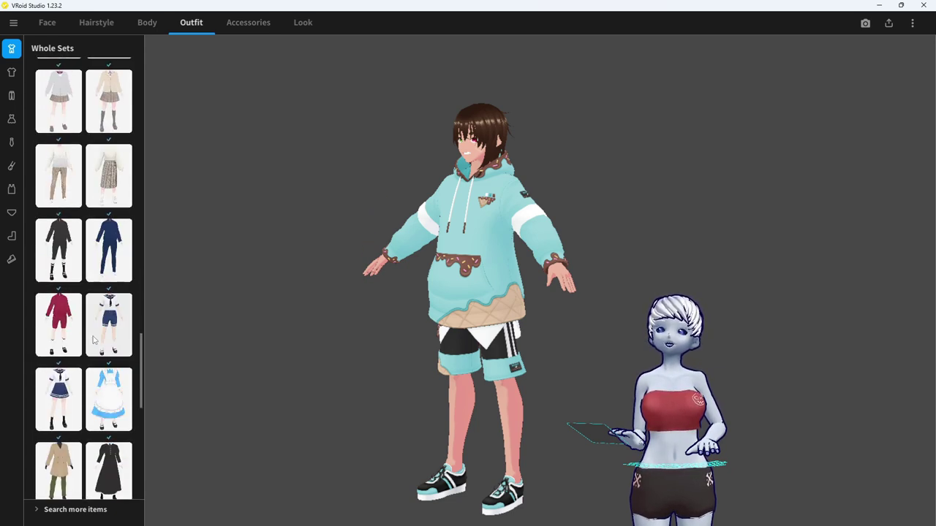
scroll(93, 340, down, 3)
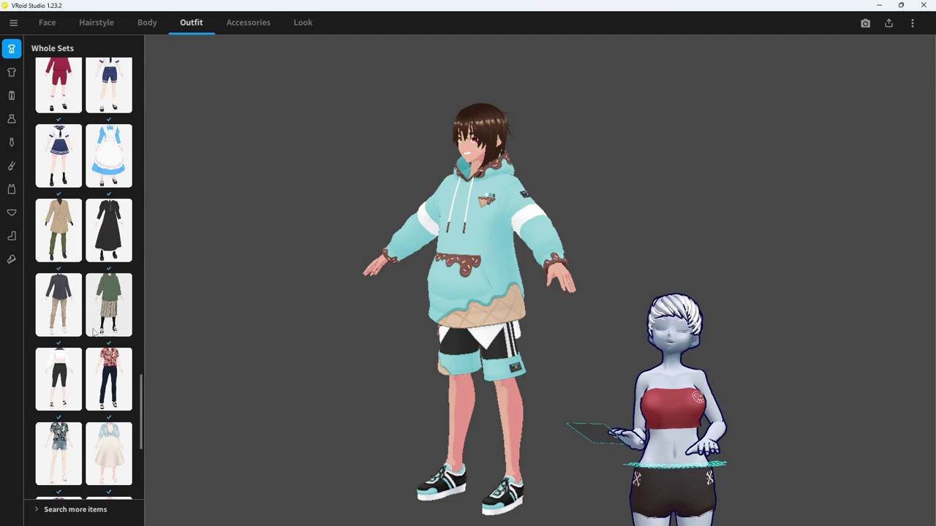
scroll(93, 333, up, 10)
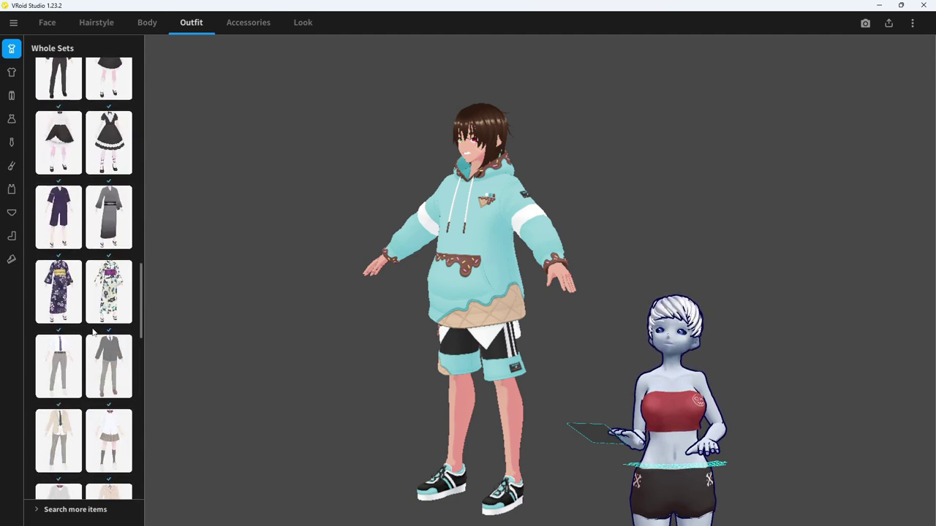
scroll(93, 332, up, 10)
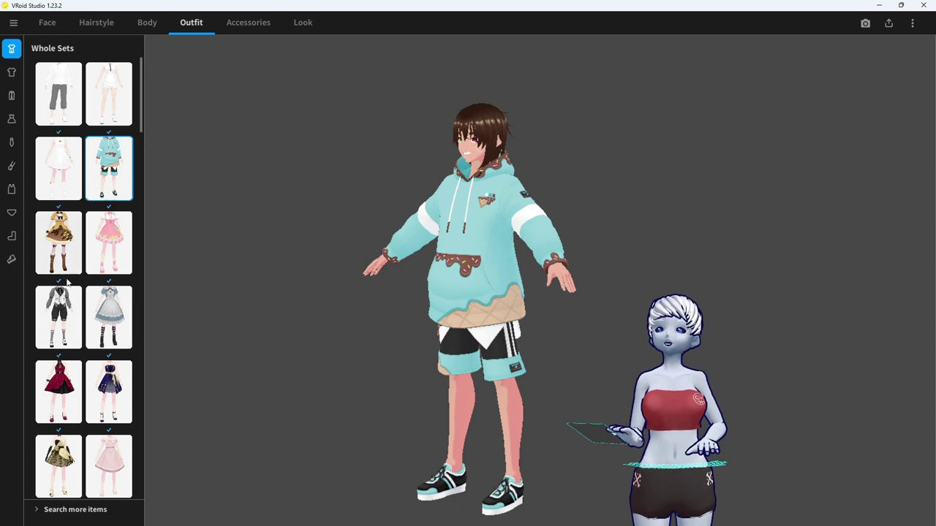
Set the hoodie's Sleeve Taper (Narrower) and Waist Width to 0, Crease to about 45.6 and Hem Length to about 47.3
click(11, 79)
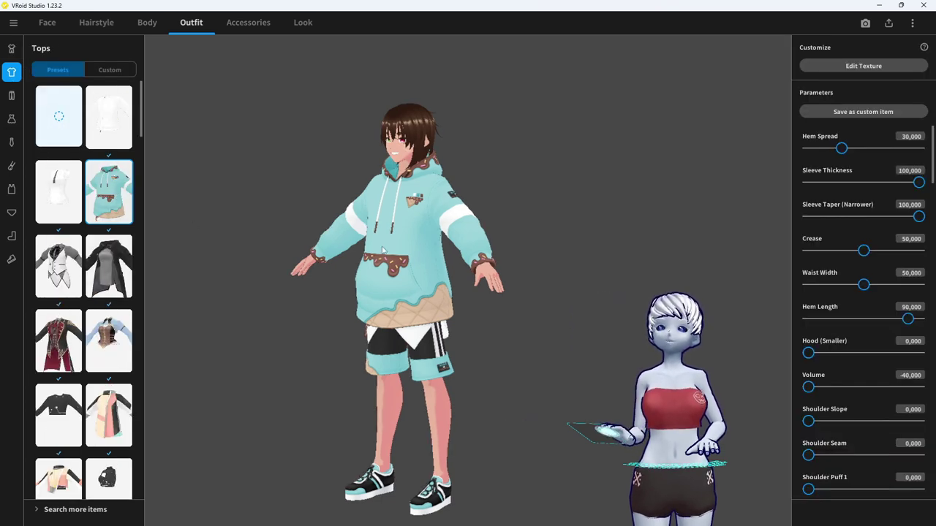
drag(434, 282, 404, 256)
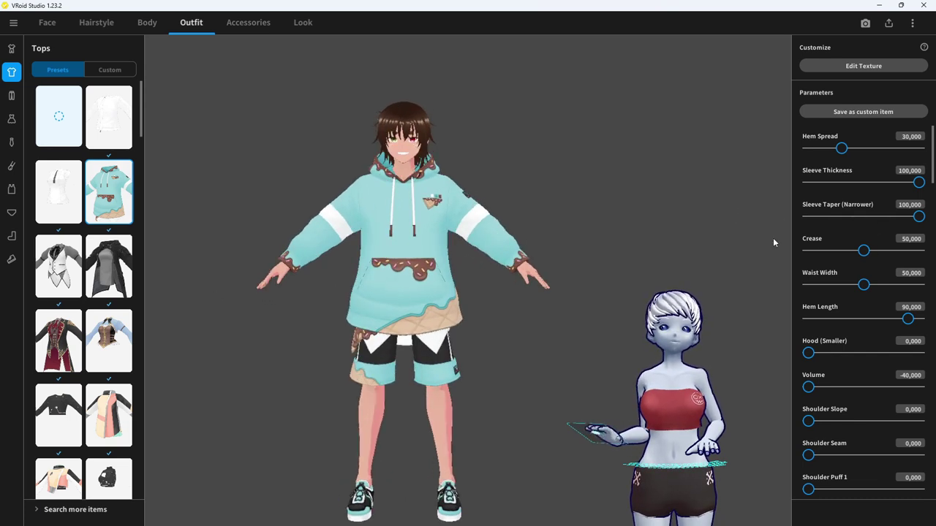
drag(921, 219, 799, 225)
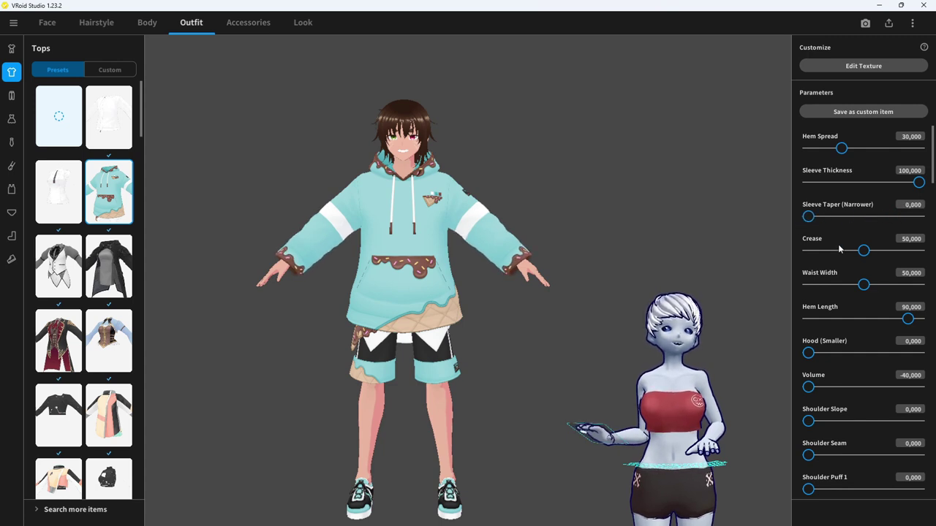
drag(864, 251, 825, 252)
drag(853, 290, 809, 294)
drag(907, 319, 860, 319)
Set the hoodie's Hood (Smaller) to about 2.2, Volume to 0 and Shoulder Puff 1 to about 36.6
mouse_move(808, 387)
mouse_down()
mouse_move(837, 387)
mouse_move(810, 388)
mouse_up()
mouse_move(809, 353)
mouse_down()
mouse_move(838, 354)
mouse_move(810, 354)
mouse_up()
drag(810, 387, 883, 402)
scroll(804, 391, down, 1)
drag(862, 440, 848, 440)
right_drag(380, 343, 313, 343)
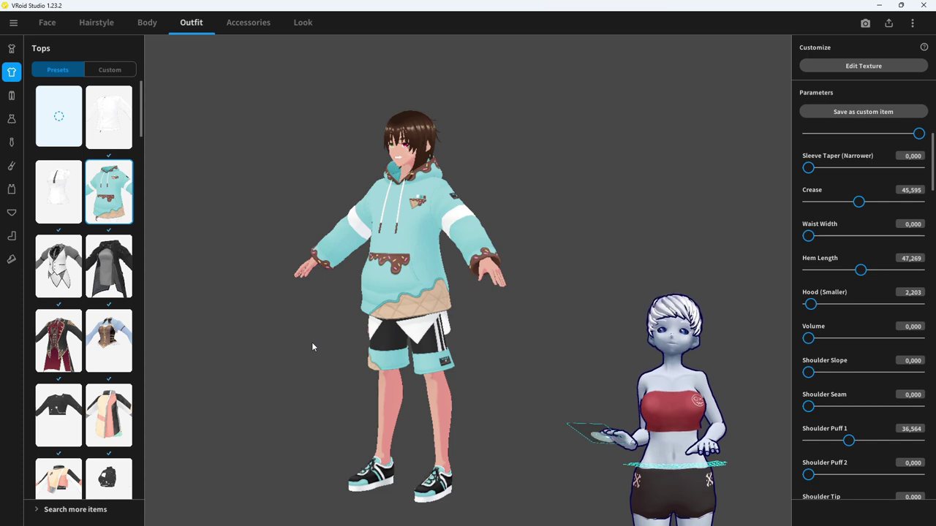
Replace the shorts with the long black strapped trousers from the bottoms presets and check them from the front
click(11, 96)
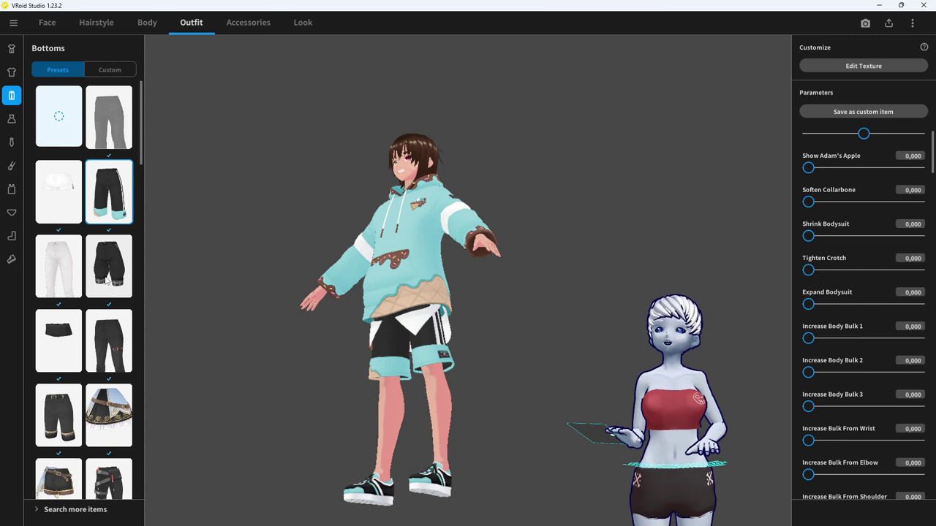
scroll(106, 280, down, 3)
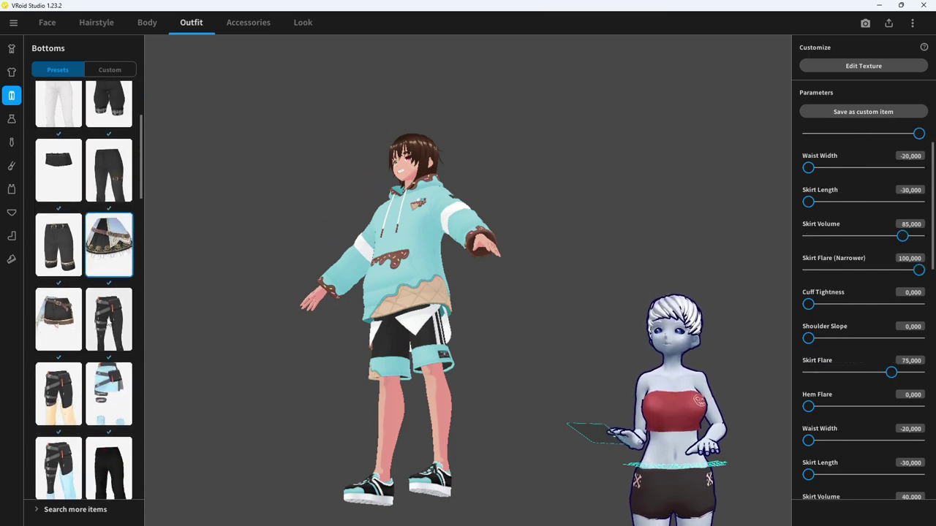
click(111, 320)
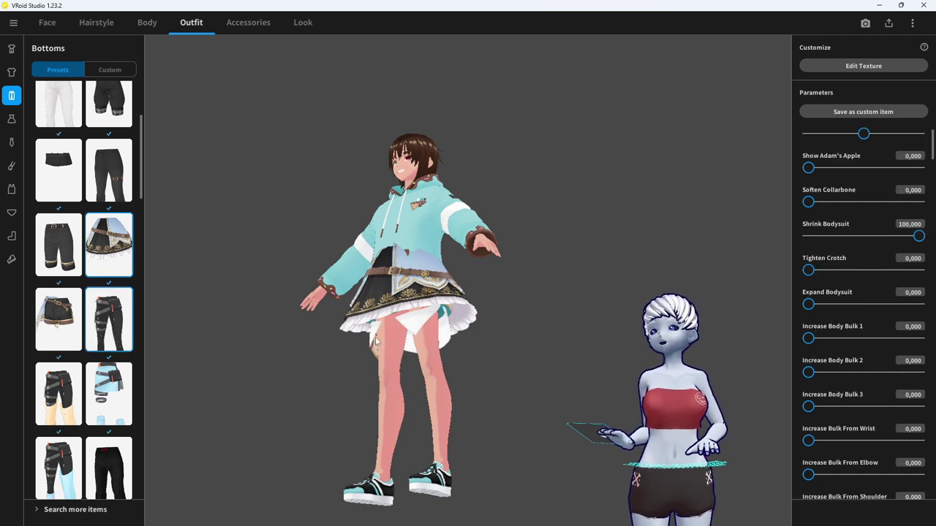
right_drag(350, 343, 371, 353)
drag(371, 357, 344, 356)
drag(459, 324, 535, 354)
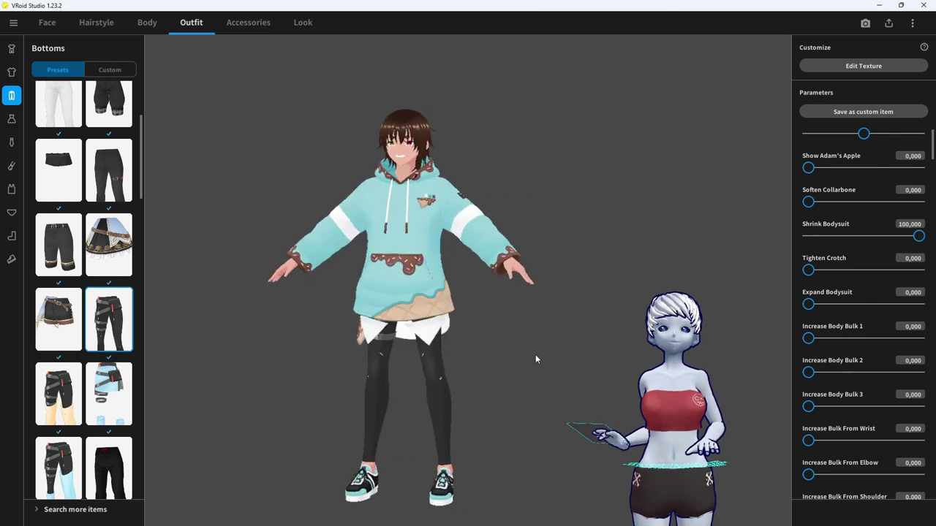
Look through the dress and neck accessory presets and choose the light-blue gloves as arm accessory
click(11, 119)
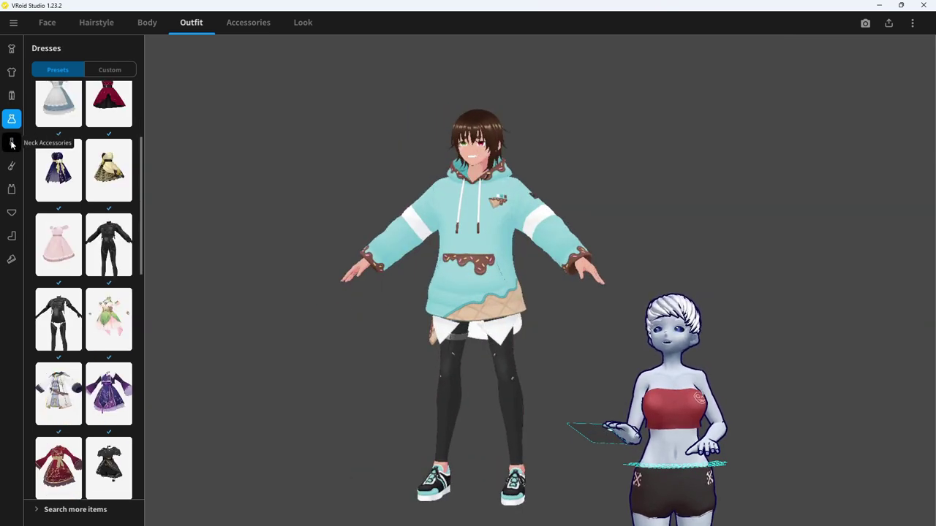
click(11, 143)
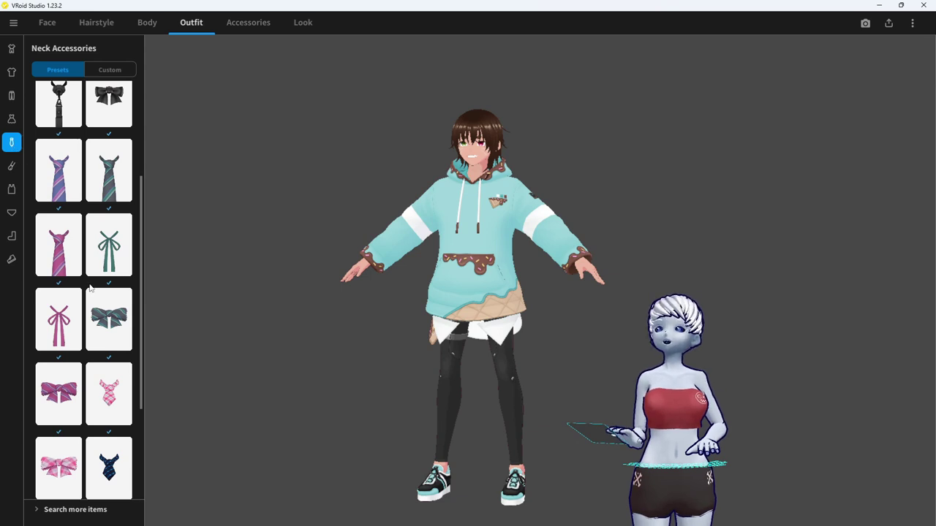
scroll(90, 289, down, 3)
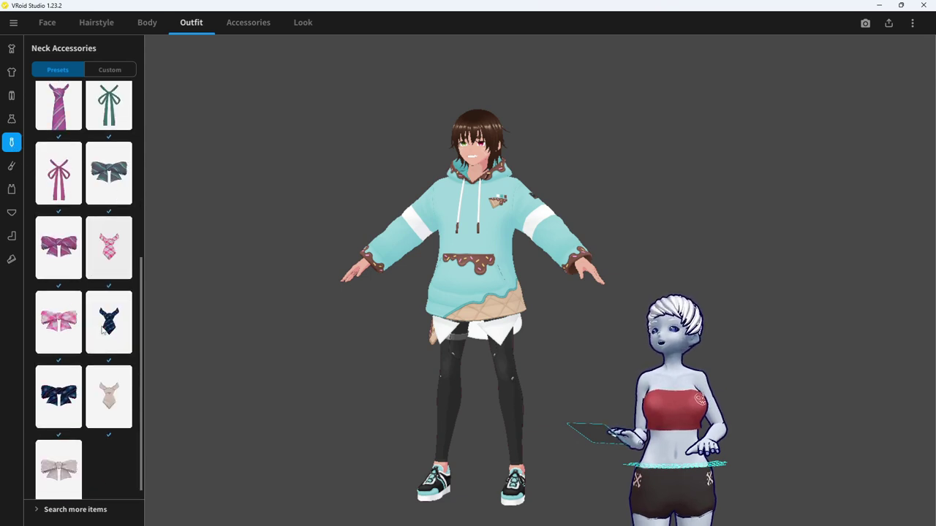
click(11, 169)
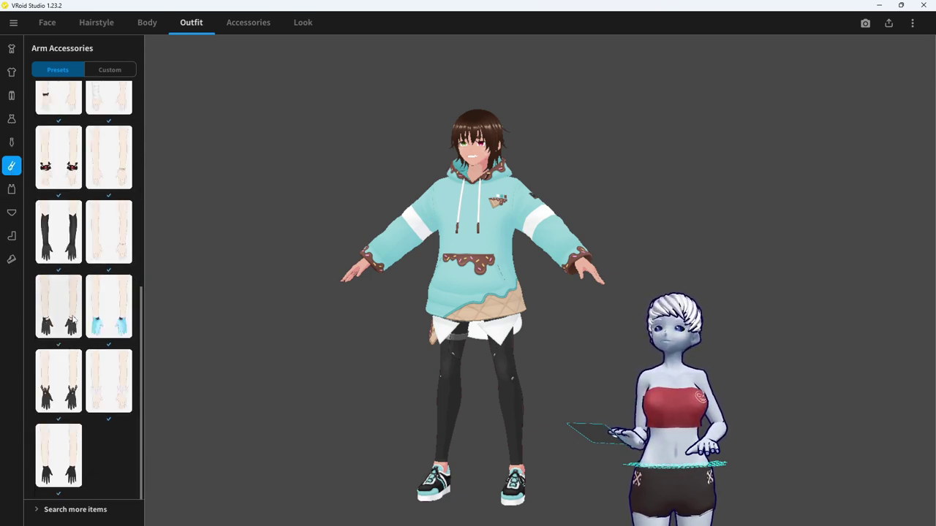
click(108, 306)
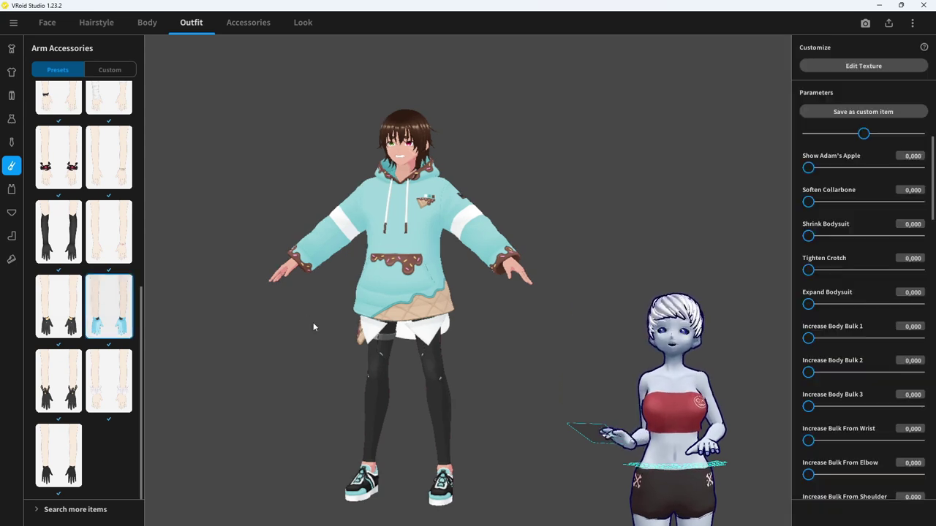
Look through the inner top and inner bottom presets and choose the pale thigh-high socks with dark dripping tops
drag(494, 310, 531, 305)
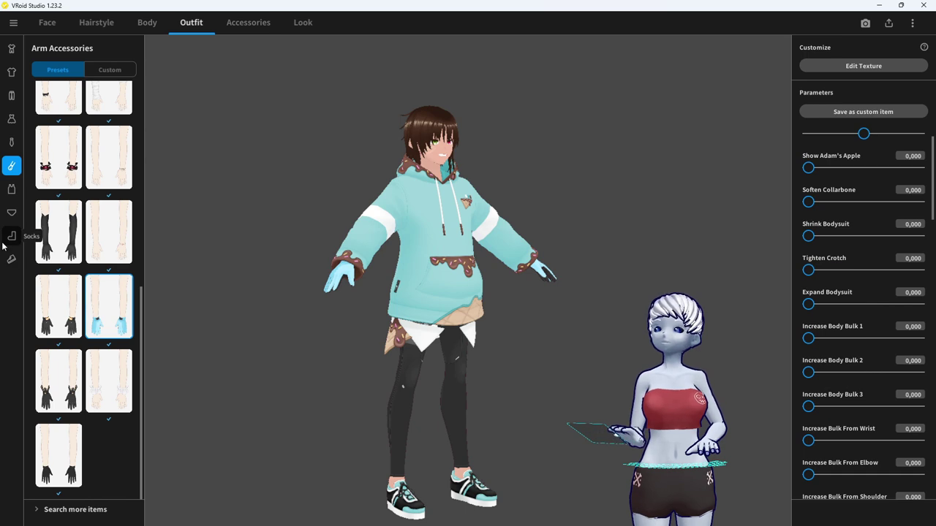
click(12, 190)
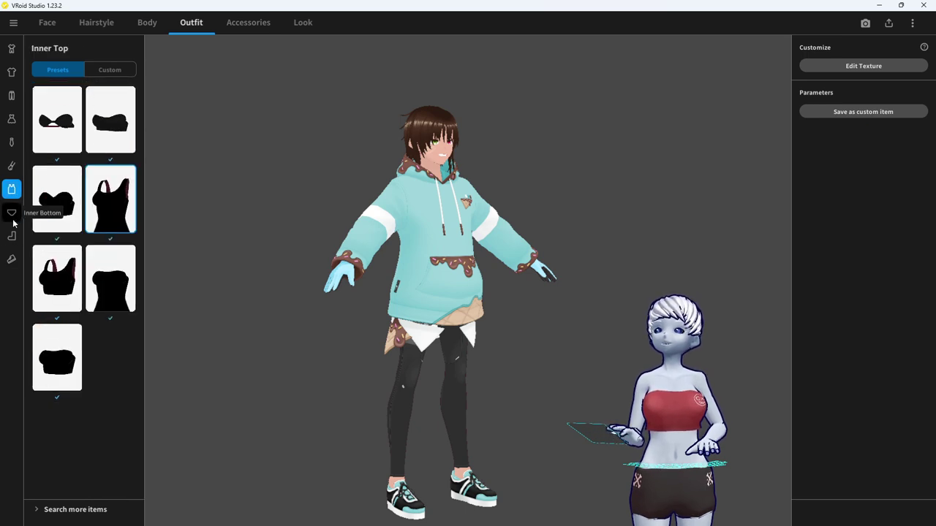
click(12, 214)
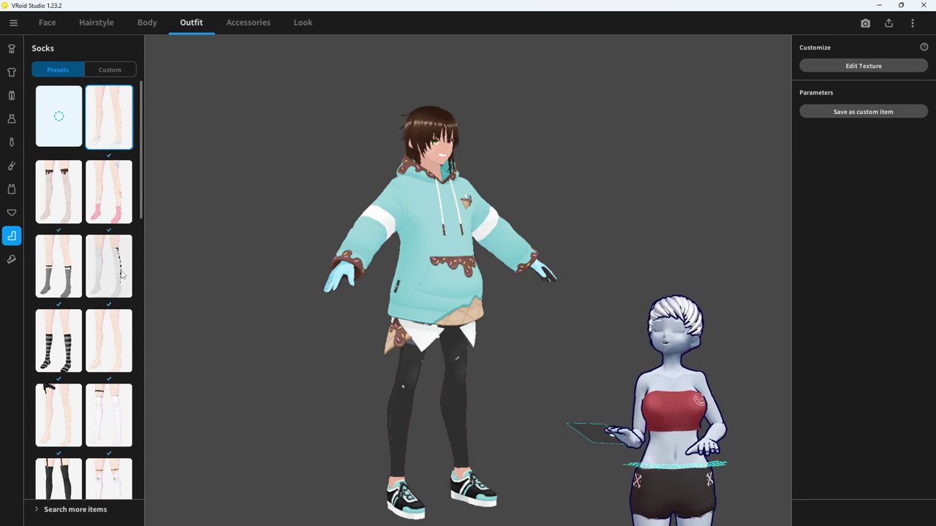
scroll(122, 275, down, 1)
right_drag(297, 383, 273, 383)
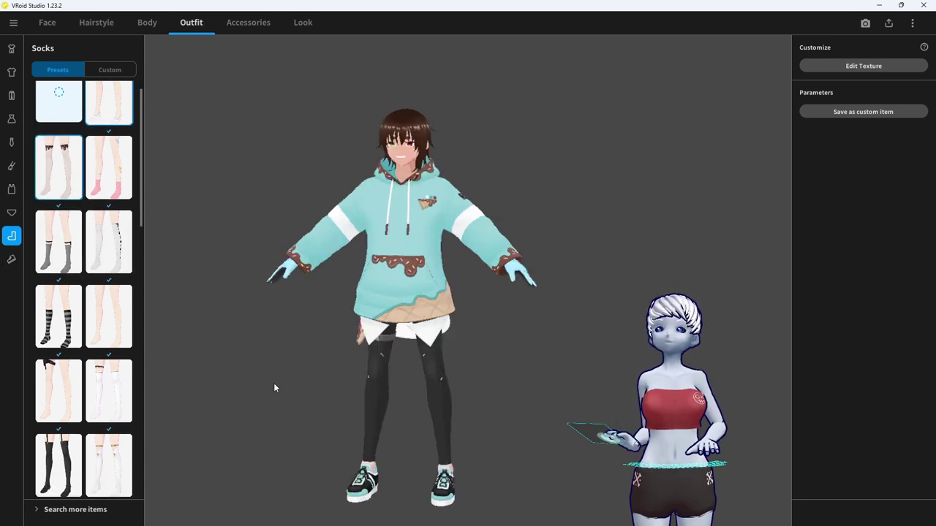
mouse_move(417, 390)
right_down()
mouse_move(373, 403)
mouse_move(425, 403)
right_up()
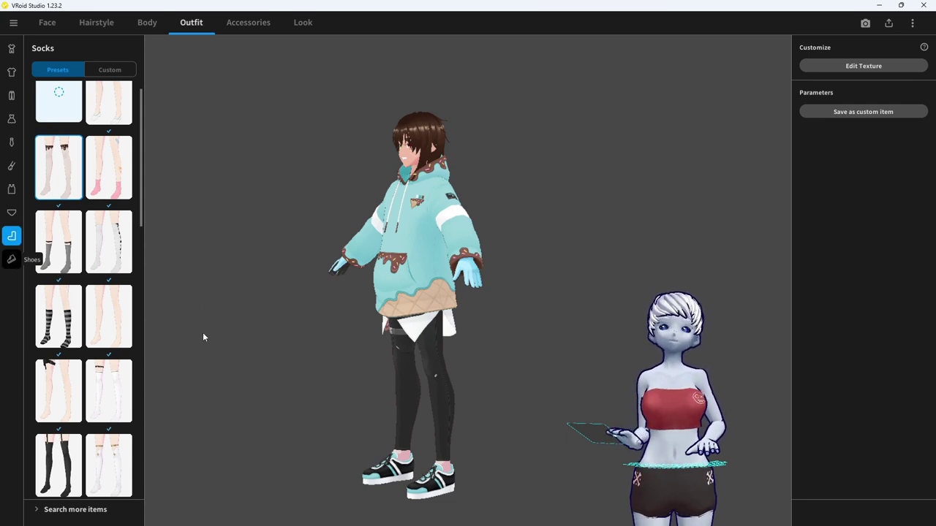
Try the dark-grey ankle shoes with light-blue toes from the shoe presets, and switch back to the black-and-turquoise sneakers
click(11, 259)
scroll(124, 330, down, 10)
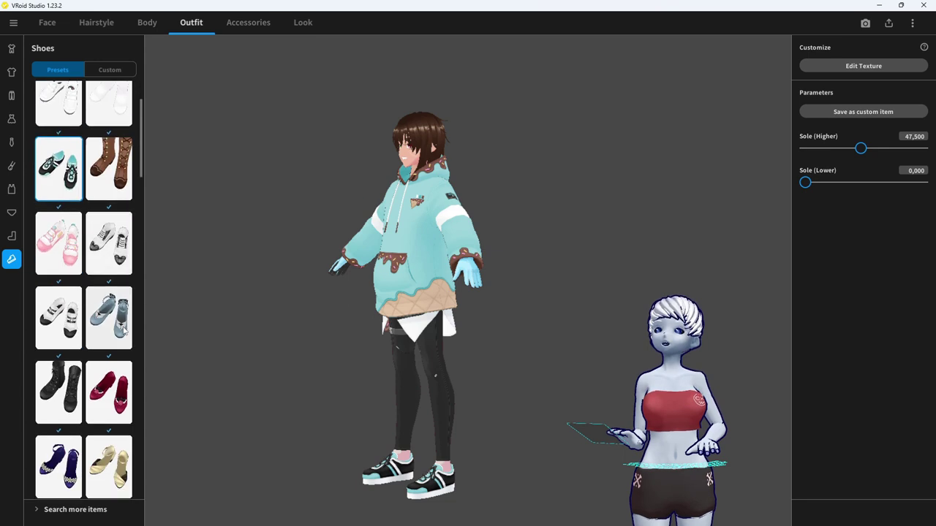
scroll(124, 331, down, 3)
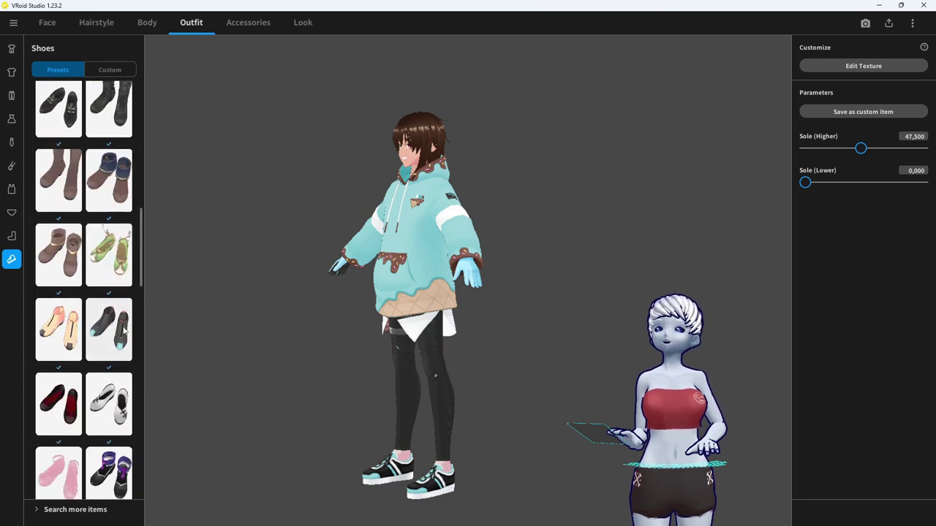
scroll(108, 371, down, 1)
click(109, 310)
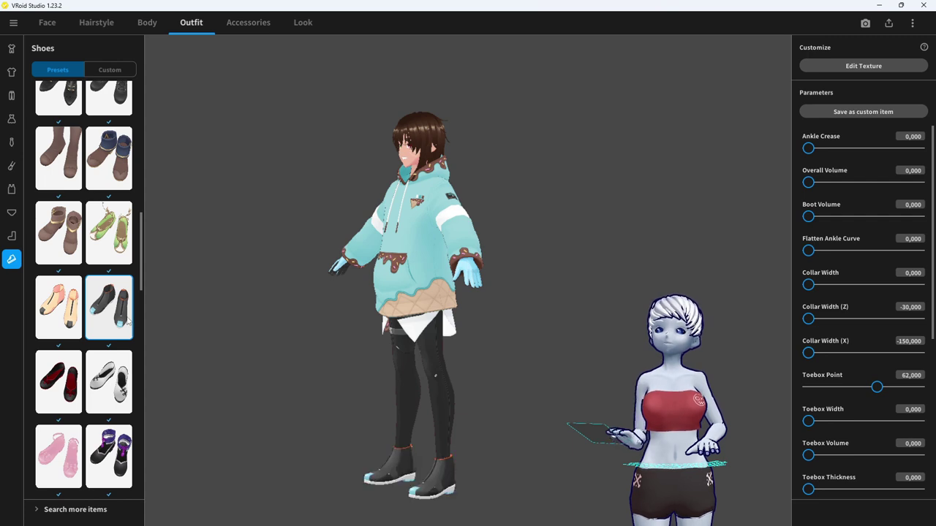
scroll(71, 229, up, 8)
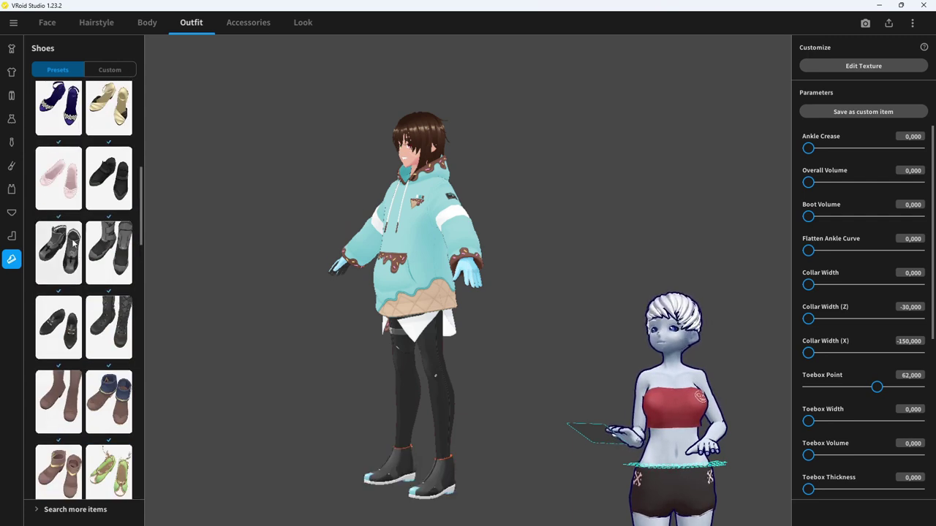
scroll(71, 230, up, 3)
click(70, 232)
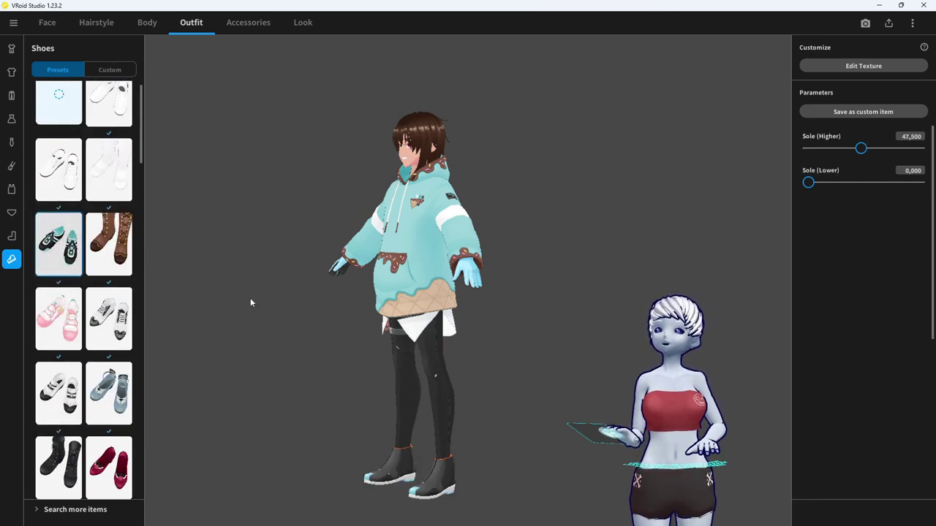
Open the hoodie outfit in the Texture Editor and set the first Long Coat (High Neck) part's base shader colour to red #D15151
drag(324, 319, 452, 358)
right_drag(452, 358, 401, 345)
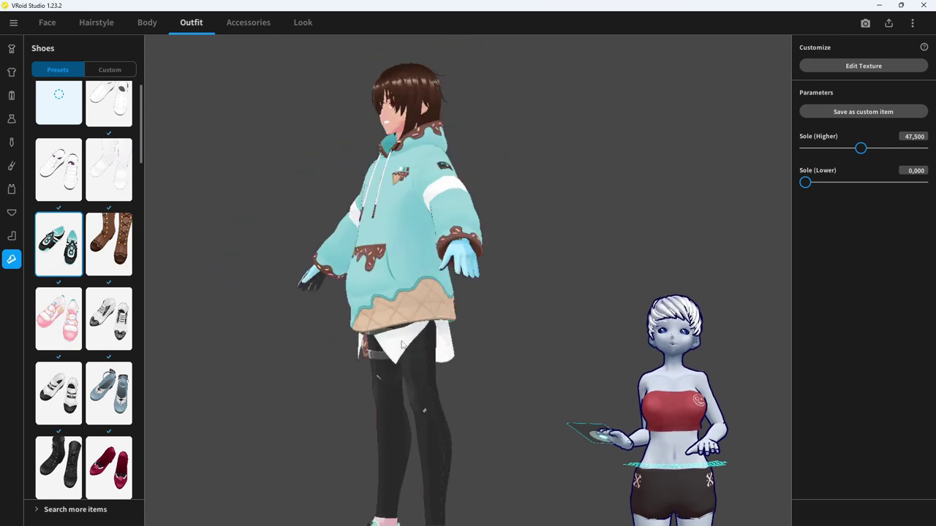
click(11, 71)
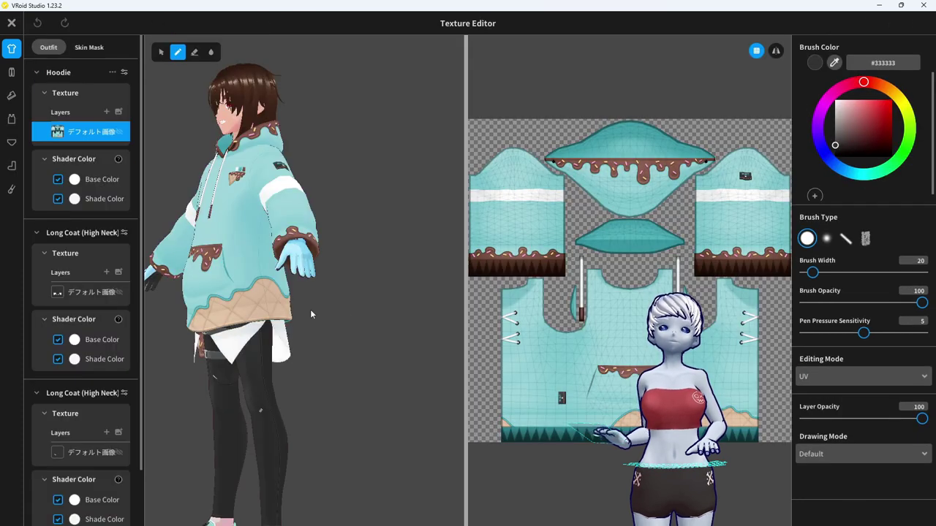
click(44, 93)
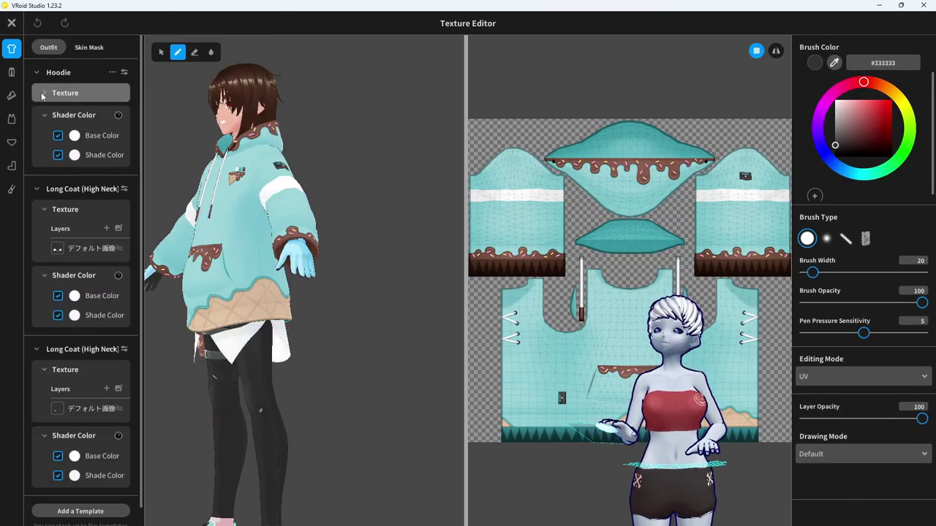
click(62, 212)
click(98, 211)
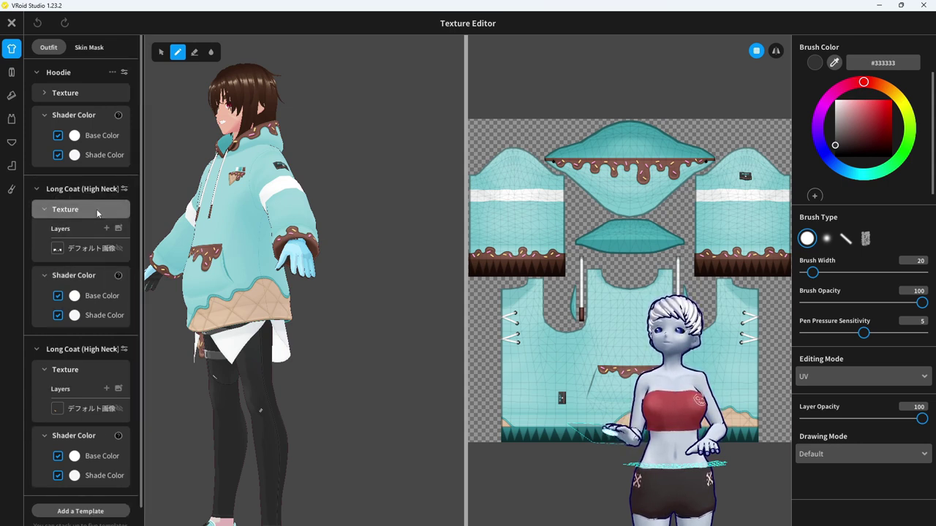
click(74, 296)
click(156, 173)
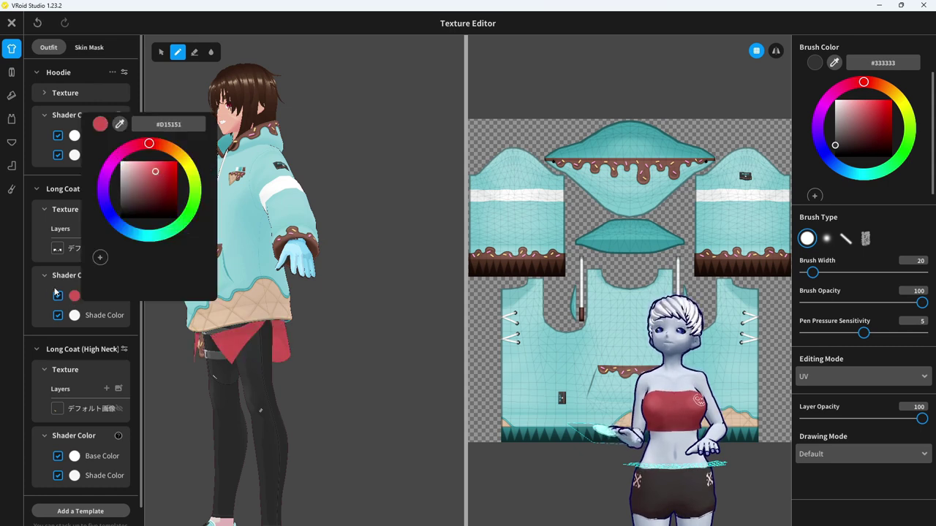
Delete the default texture layer of the first Long Coat (High Neck) part and check the hem from the front
right_click(81, 254)
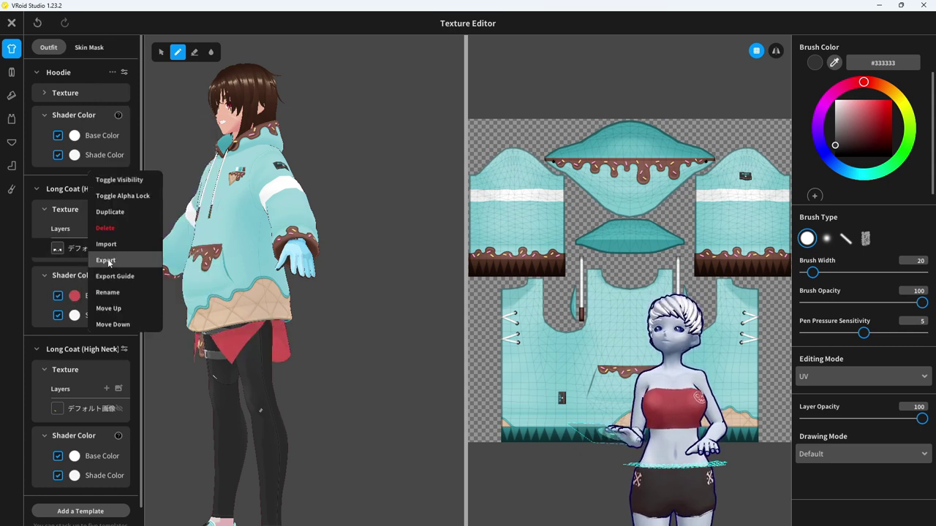
click(106, 229)
right_drag(289, 364, 329, 314)
right_drag(272, 304, 217, 300)
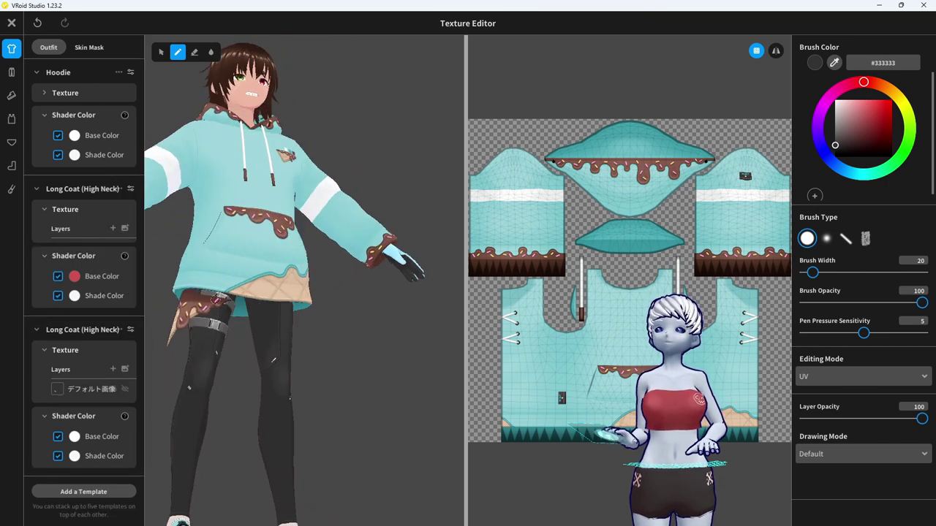
Delete the default texture layer of the next Long Coat (High Neck) part and check the character's thigh area
click(45, 209)
click(63, 325)
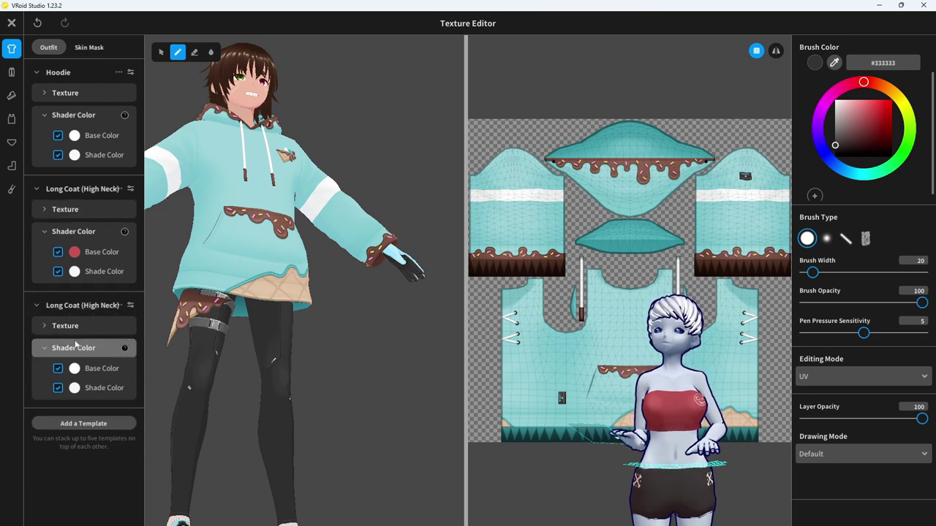
click(64, 326)
right_click(73, 373)
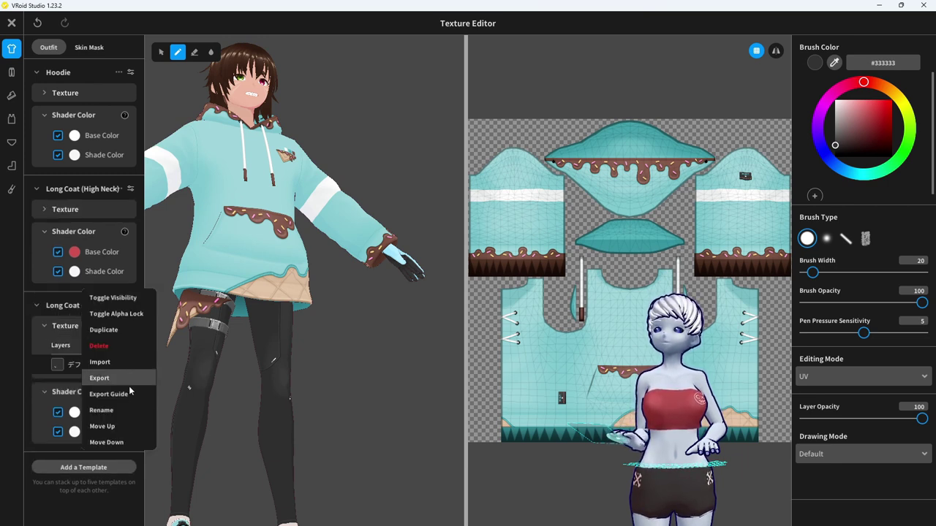
click(102, 346)
right_drag(292, 304, 255, 303)
middle_drag(254, 303, 290, 291)
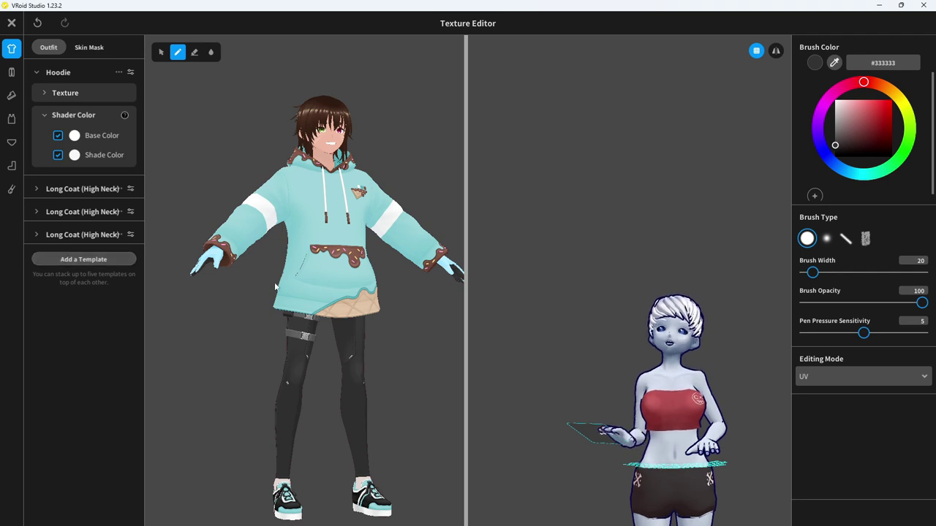
Browse the tops templates and add the Long Coat (Shirt Collar) template to the hoodie outfit
click(46, 260)
scroll(436, 223, down, 5)
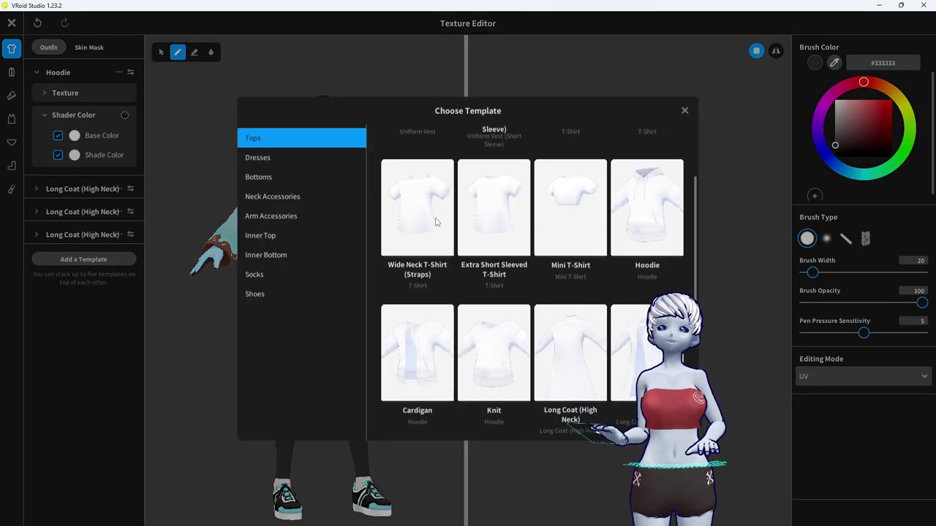
scroll(523, 234, down, 3)
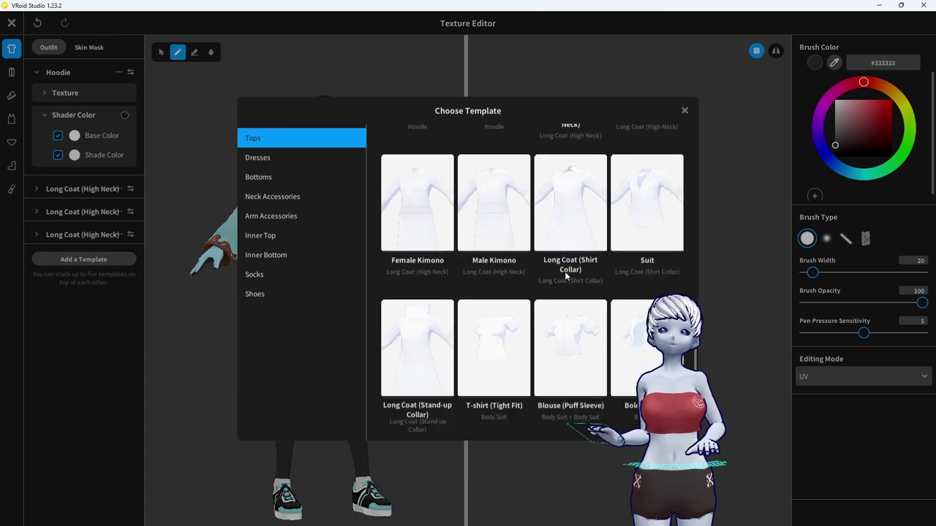
scroll(629, 272, up, 3)
scroll(636, 263, down, 2)
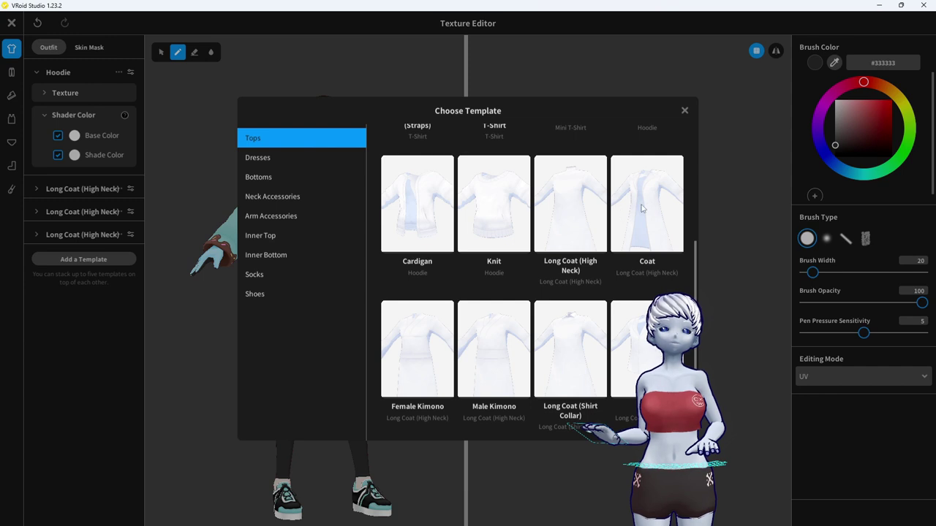
scroll(562, 242, down, 4)
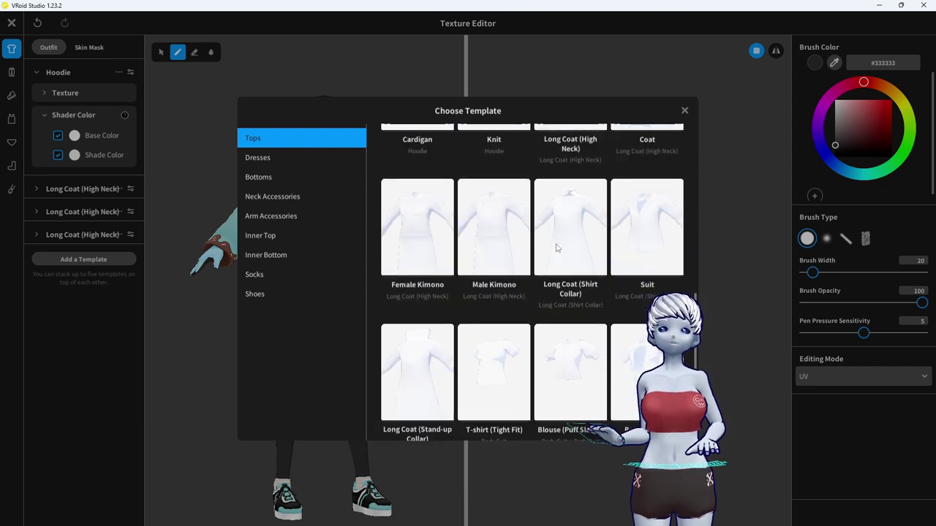
scroll(524, 261, up, 10)
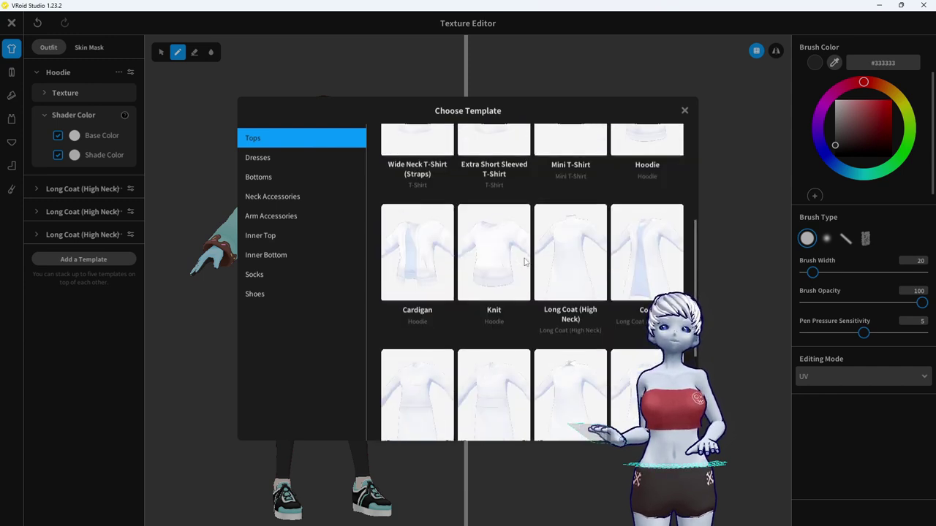
scroll(524, 261, down, 4)
scroll(524, 262, down, 5)
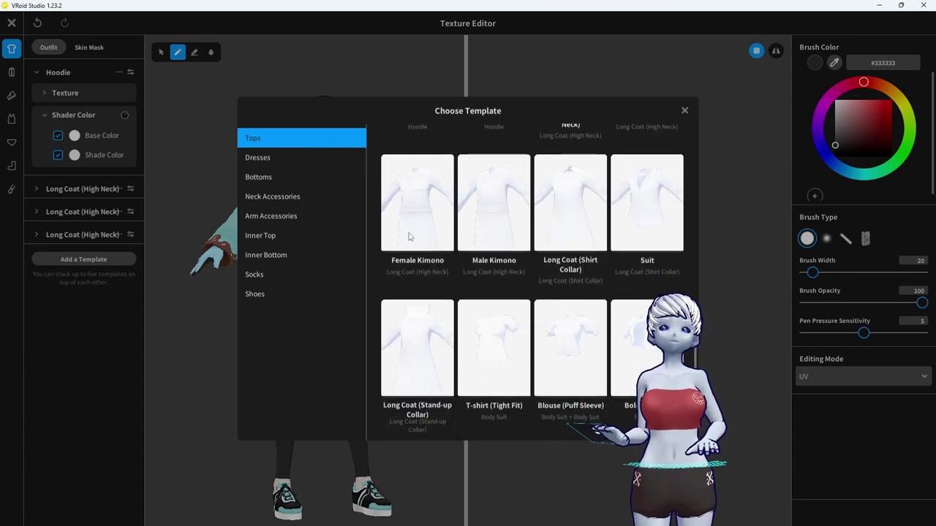
click(569, 219)
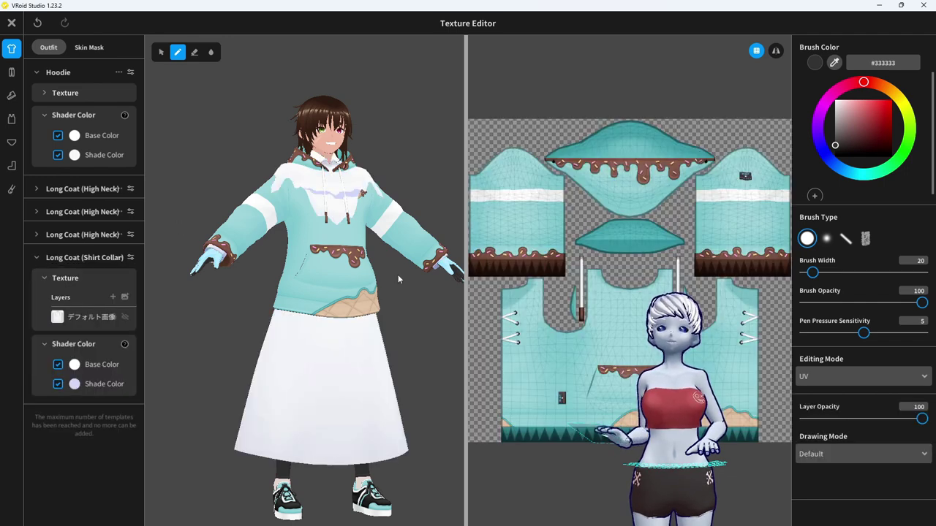
Erase the sleeves and upper body from the shirt-collar coat's texture layer with a brush width of 187, keeping only the skirt
middle_drag(399, 279, 376, 274)
right_drag(375, 274, 345, 285)
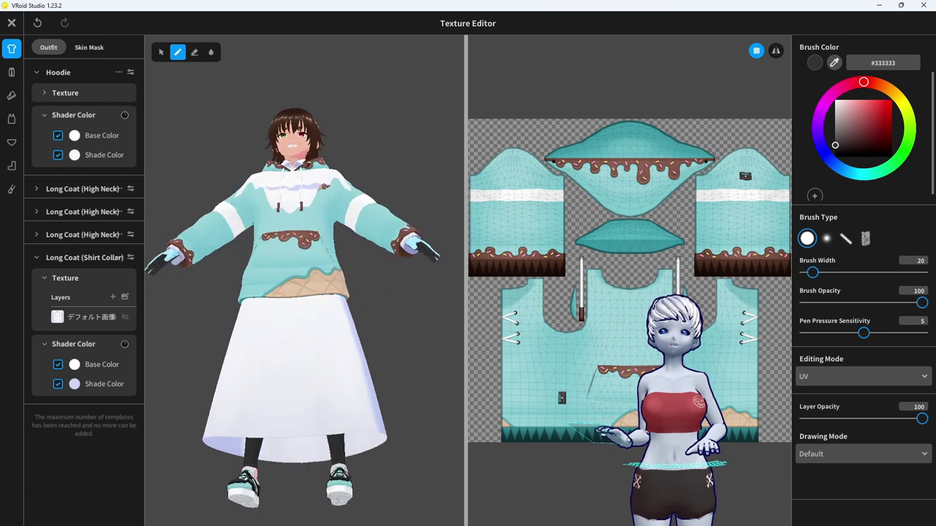
click(90, 324)
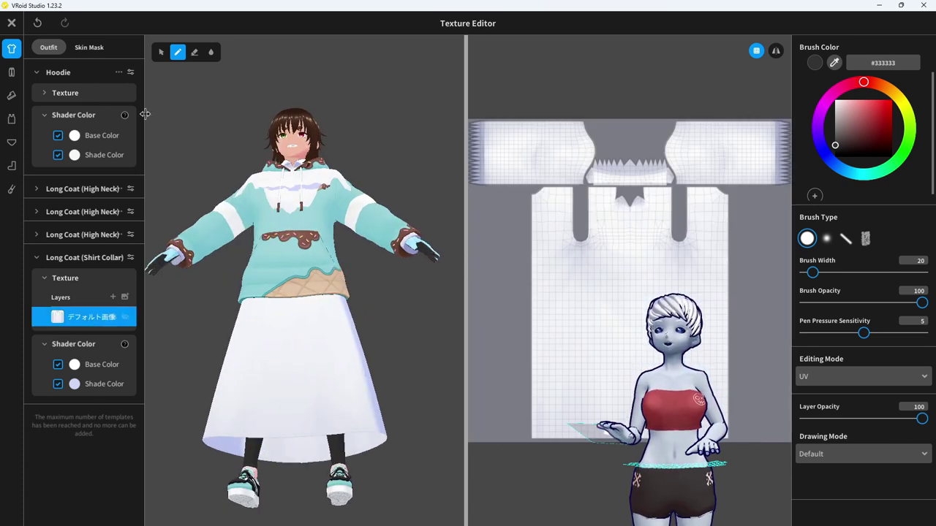
click(195, 52)
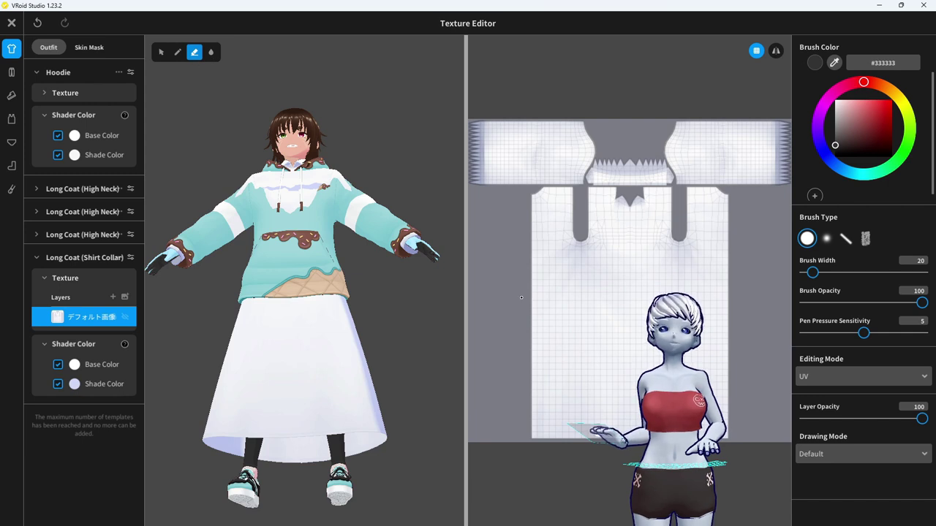
drag(868, 275, 880, 275)
mouse_move(545, 171)
mouse_down()
mouse_move(476, 168)
mouse_move(575, 163)
mouse_move(459, 146)
mouse_move(621, 146)
mouse_move(694, 187)
mouse_move(778, 176)
mouse_move(790, 146)
mouse_move(748, 163)
mouse_move(723, 125)
mouse_move(635, 172)
mouse_move(691, 183)
mouse_move(582, 212)
mouse_move(507, 206)
mouse_move(577, 253)
mouse_move(495, 276)
mouse_move(639, 289)
mouse_up()
mouse_move(745, 289)
mouse_down()
mouse_move(746, 268)
mouse_move(591, 247)
mouse_move(717, 215)
mouse_up()
right_drag(369, 266, 316, 294)
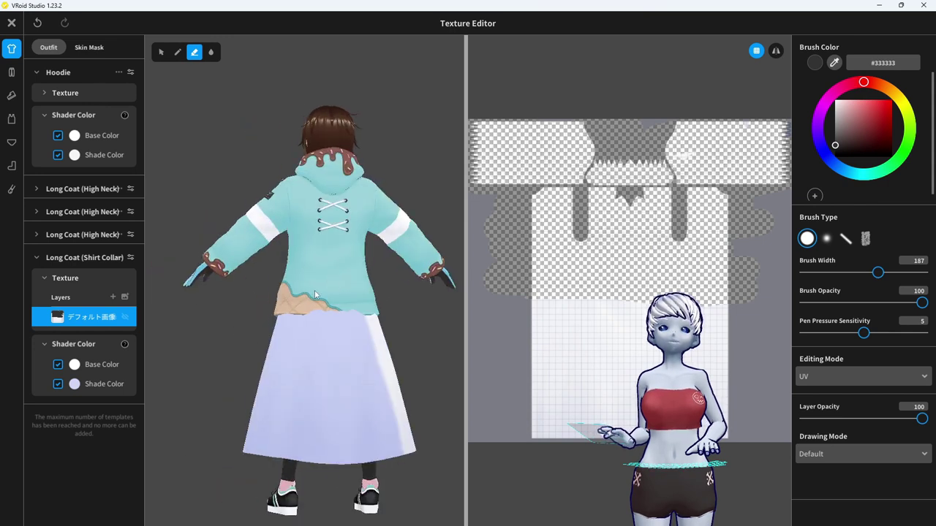
mouse_move(324, 293)
right_down()
mouse_move(453, 329)
mouse_move(517, 394)
right_up()
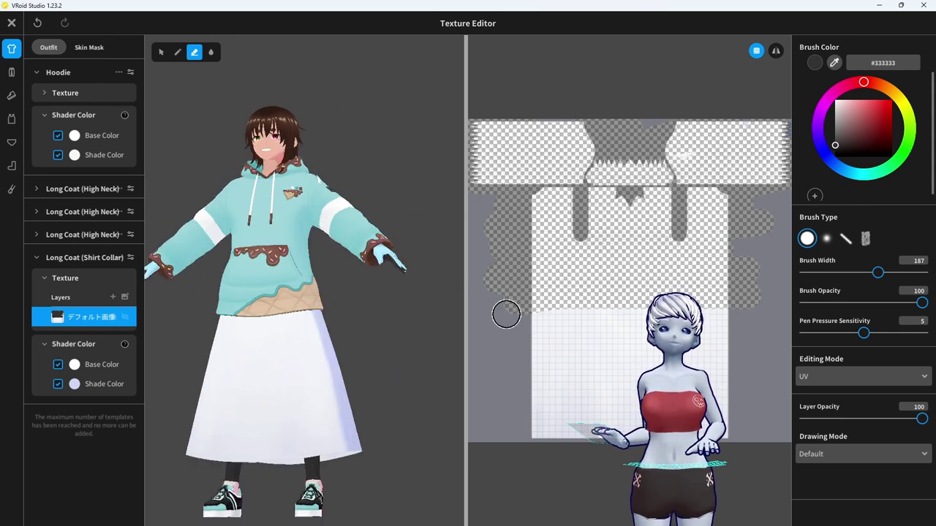
Try erasing a diagonal strip down the outer edge of the coat's skirt texture, check it on the model and undo the stroke
drag(522, 303, 564, 418)
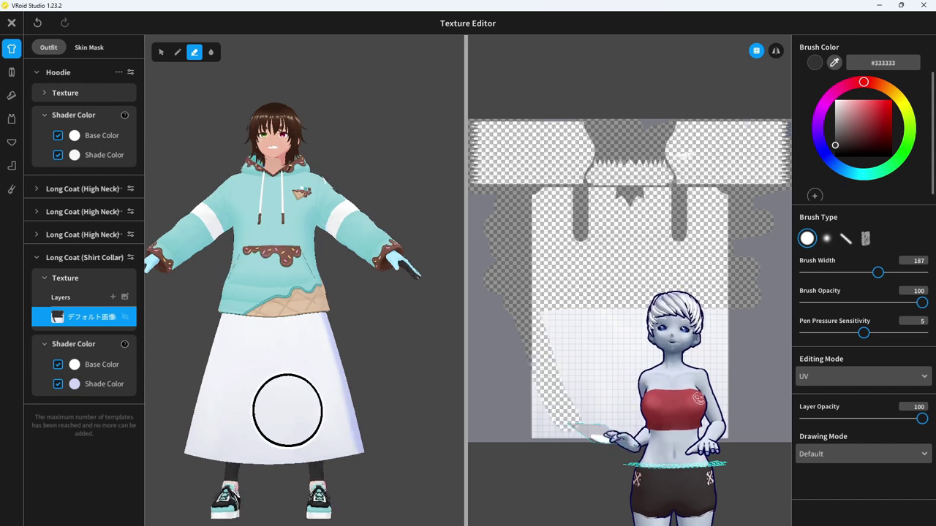
right_drag(288, 410, 334, 356)
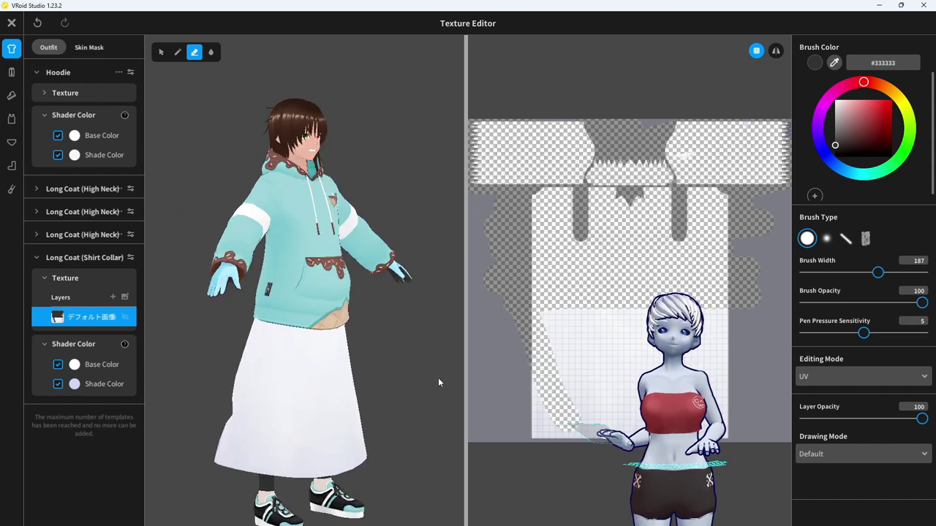
key(ctrl+z)
right_drag(351, 388, 314, 390)
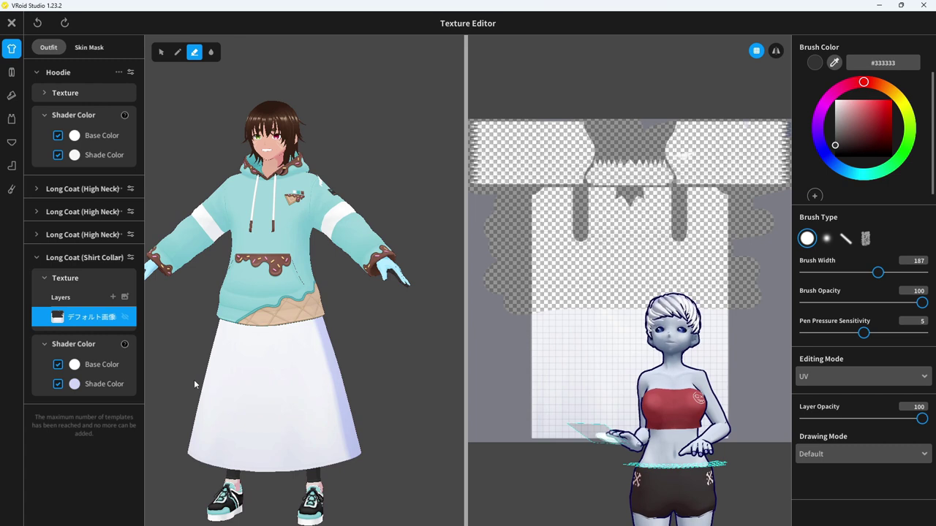
Erase the sides and back of the shirt-collar coat's skirt on the model, leaving only a flap at the front
mouse_move(242, 407)
mouse_down()
mouse_move(251, 408)
mouse_move(247, 435)
mouse_move(341, 375)
mouse_move(313, 403)
mouse_move(292, 402)
mouse_move(338, 320)
mouse_move(251, 386)
mouse_move(219, 395)
mouse_move(220, 373)
mouse_move(259, 417)
mouse_move(234, 406)
mouse_move(311, 340)
mouse_move(291, 359)
mouse_move(272, 416)
mouse_up()
mouse_move(273, 415)
right_down()
mouse_move(292, 402)
mouse_move(328, 405)
right_up()
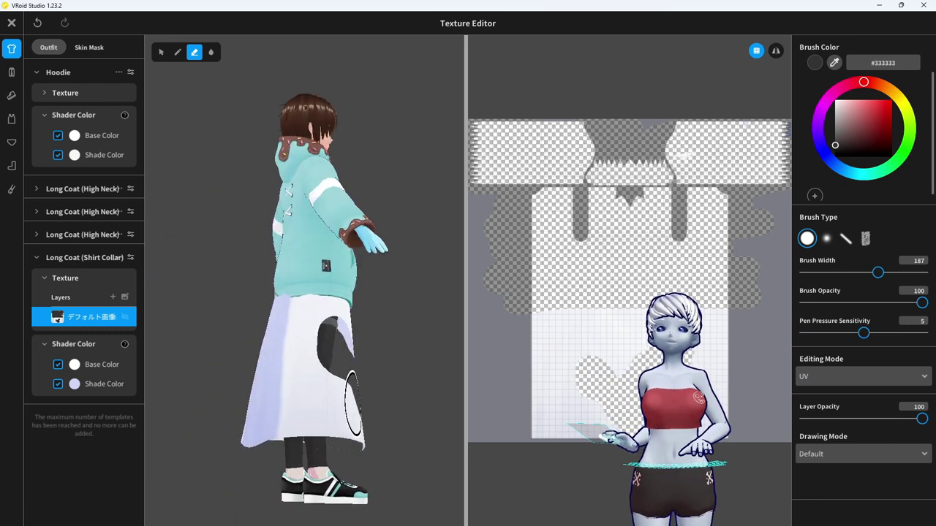
mouse_move(321, 342)
mouse_down()
mouse_move(282, 307)
mouse_move(307, 387)
mouse_move(344, 424)
mouse_move(286, 349)
mouse_move(349, 420)
mouse_move(345, 386)
mouse_up()
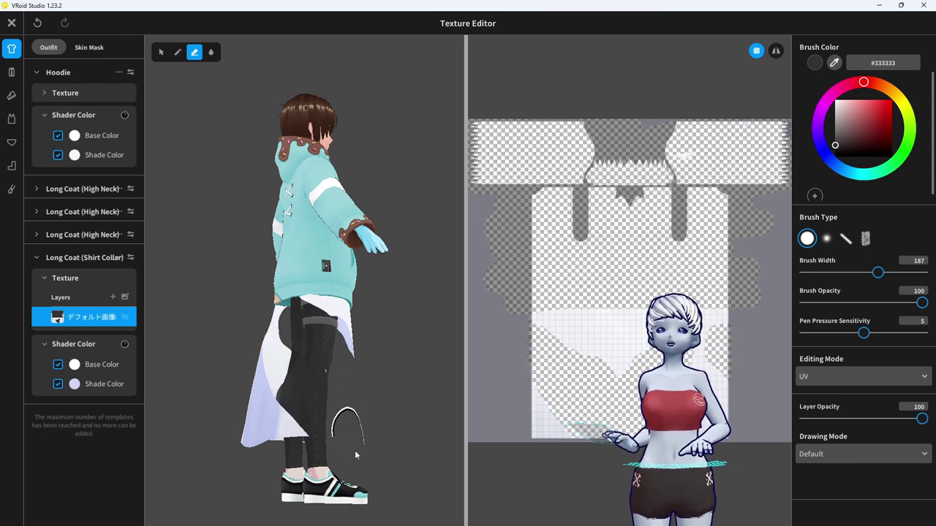
right_drag(344, 386, 308, 464)
right_drag(408, 422, 292, 409)
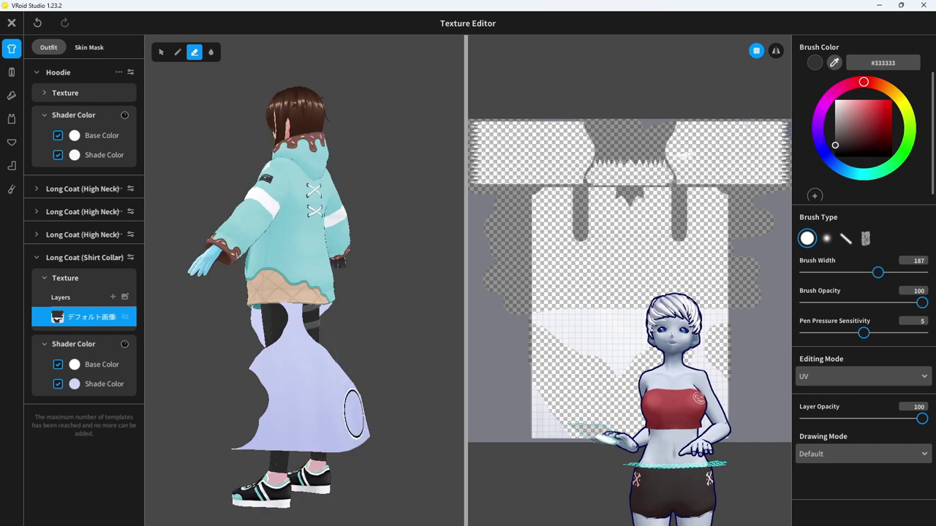
mouse_move(258, 451)
mouse_down()
mouse_move(362, 435)
mouse_move(347, 395)
mouse_move(301, 333)
mouse_up()
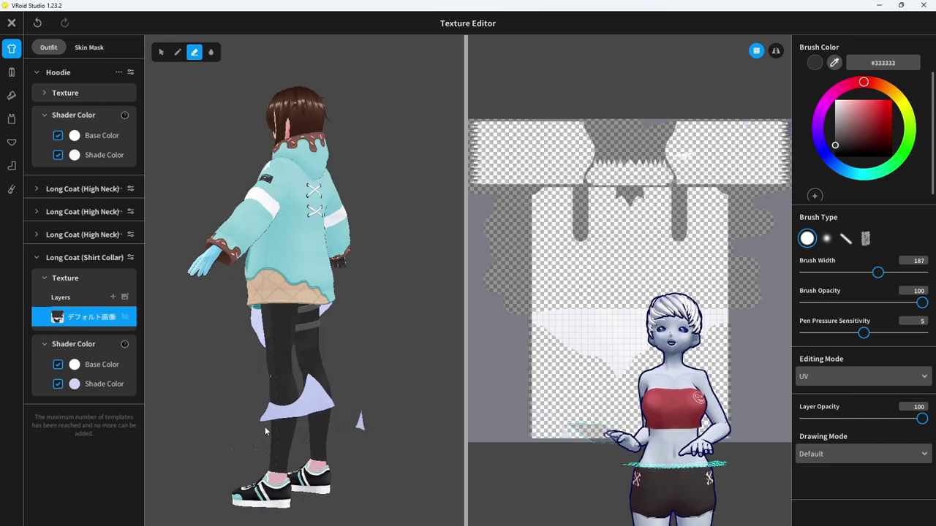
drag(297, 390, 369, 435)
right_drag(368, 435, 324, 387)
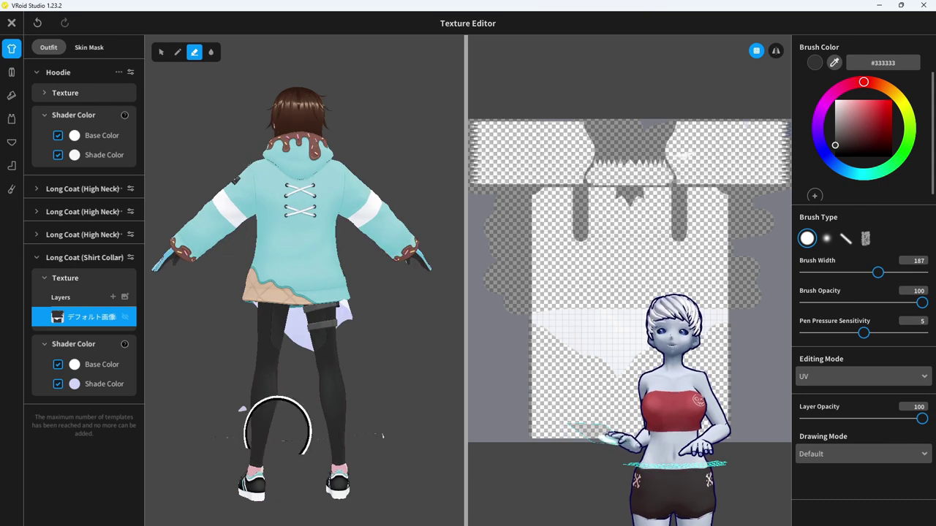
right_drag(219, 421, 301, 436)
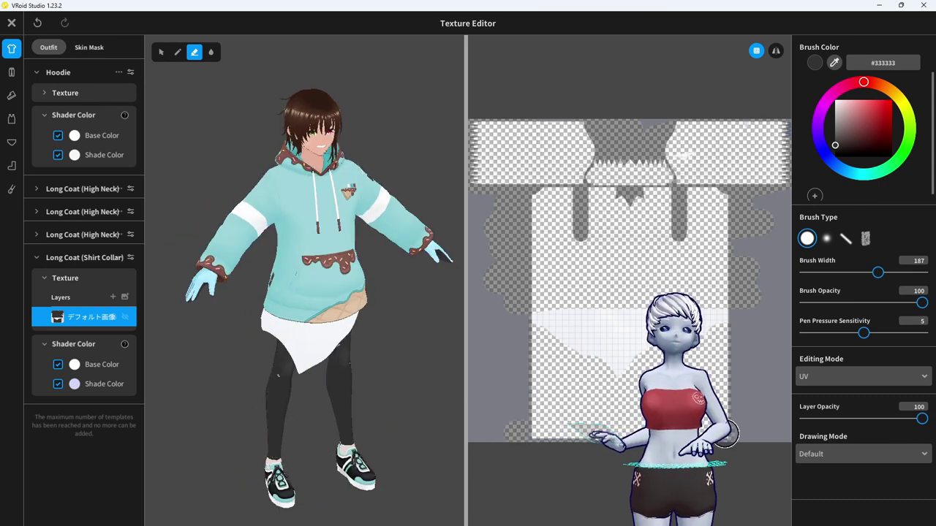
Trim the outer edge of the coat's remaining front flap diagonally on the texture and check it from the front
right_drag(379, 446, 362, 441)
drag(514, 320, 619, 388)
mouse_move(439, 369)
right_down()
mouse_move(286, 378)
mouse_move(255, 393)
mouse_move(292, 388)
mouse_move(302, 397)
mouse_move(375, 358)
mouse_move(401, 369)
mouse_move(320, 293)
mouse_move(310, 341)
mouse_move(372, 367)
right_up()
key(p)
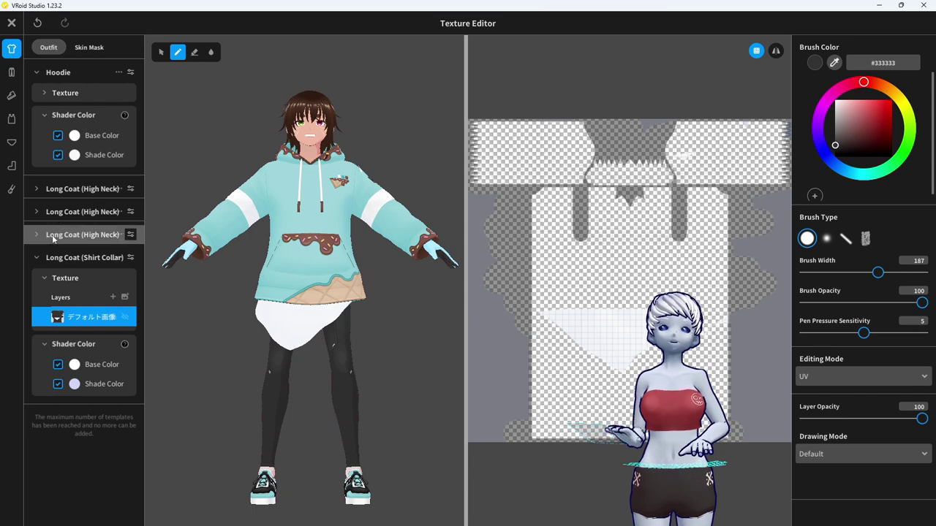
Set the Skirt (Shorter) parameter of the Long Coat (Shirt Collar) part to 85,022, keeping Skirt (Longer) at 0,000
right_drag(279, 299, 247, 307)
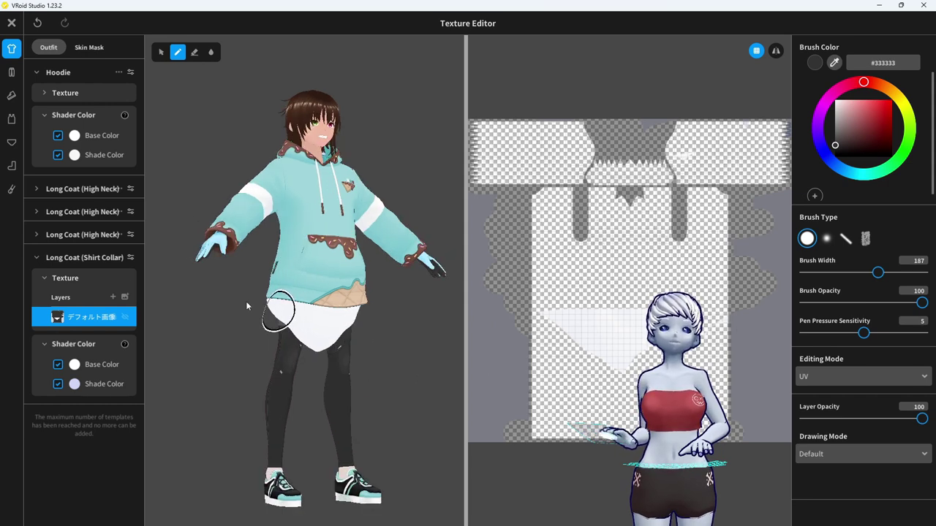
click(130, 258)
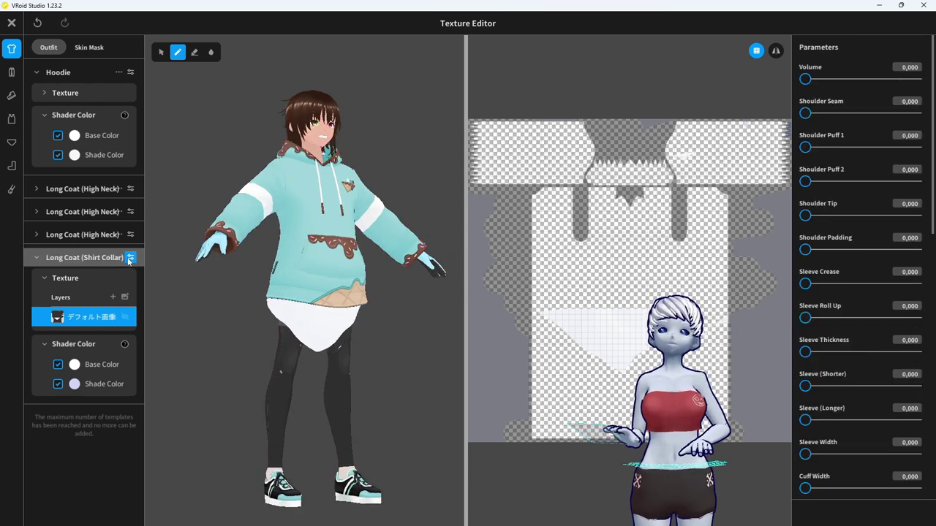
right_drag(337, 289, 353, 285)
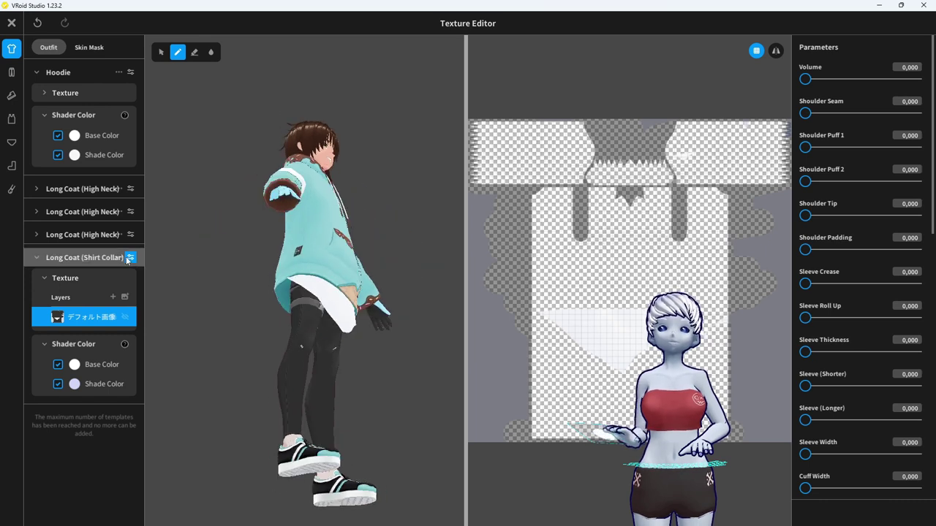
scroll(840, 383, down, 2)
scroll(840, 383, down, 12)
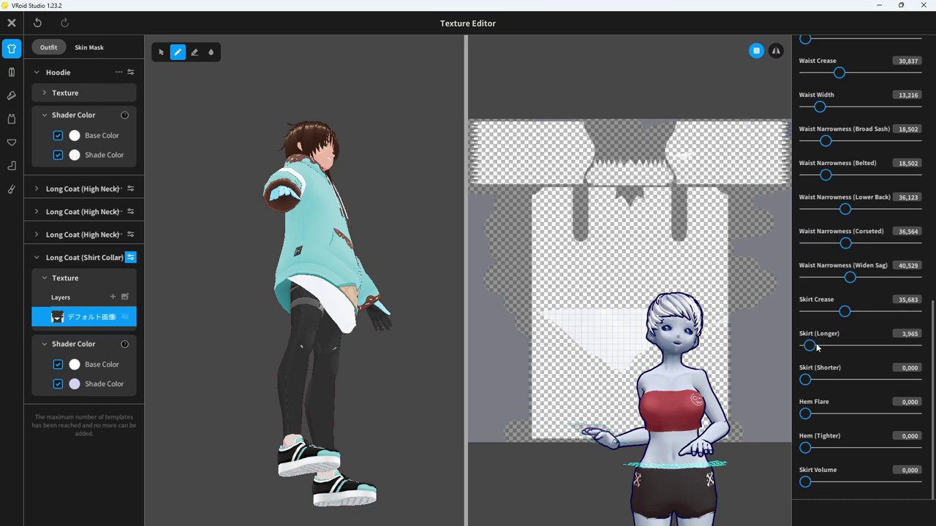
right_drag(447, 347, 386, 357)
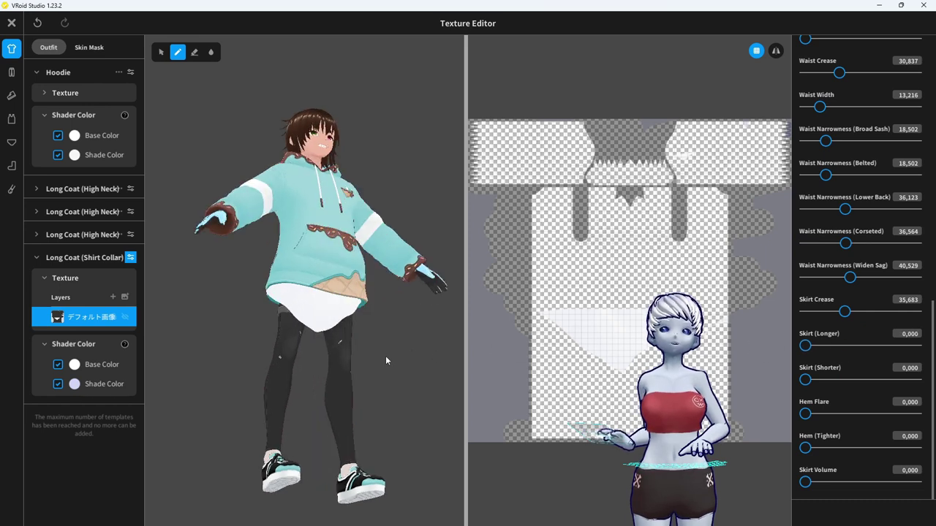
drag(805, 346, 724, 343)
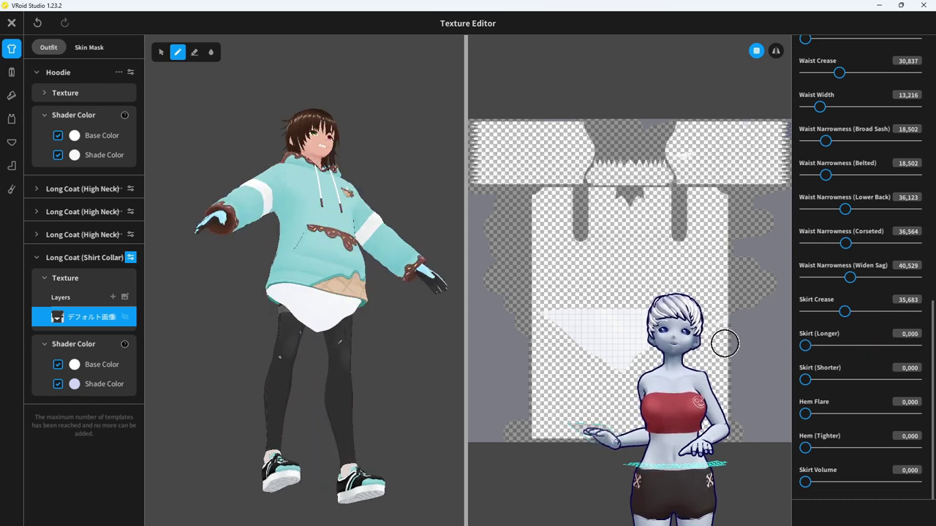
drag(805, 380, 899, 380)
mouse_move(370, 338)
right_down()
mouse_move(391, 344)
mouse_move(364, 358)
mouse_move(381, 356)
mouse_move(369, 351)
right_up()
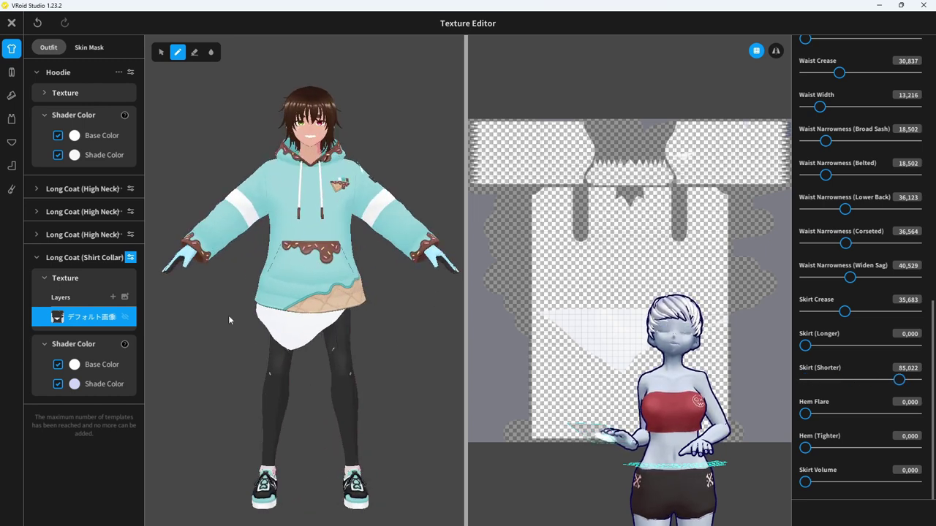
Delete the default texture layer of the Long Coat (Shirt Collar) part
right_click(71, 323)
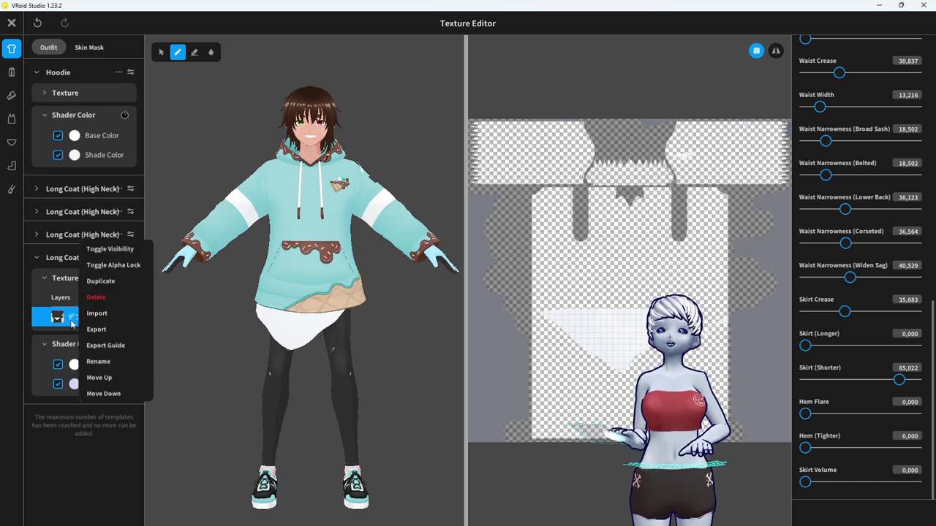
click(108, 301)
mouse_move(155, 305)
right_down()
mouse_move(230, 288)
mouse_move(395, 377)
mouse_move(361, 377)
mouse_move(354, 343)
right_up()
Close the Texture Editor and save the edited tops as a new item
right_drag(311, 388, 239, 342)
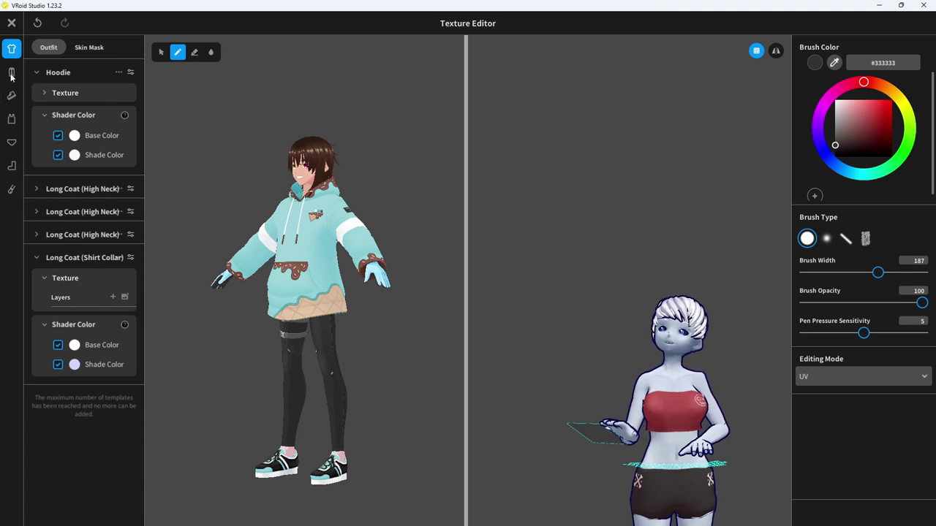
click(11, 24)
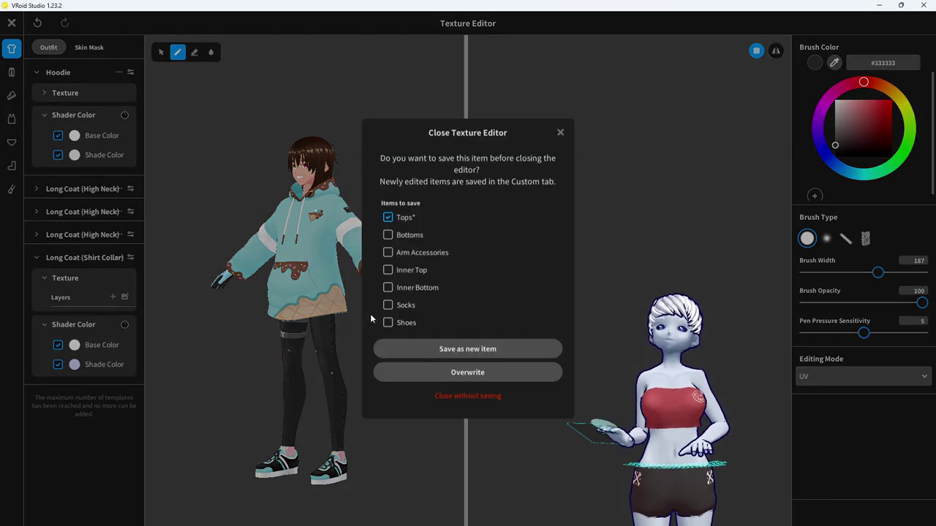
click(421, 349)
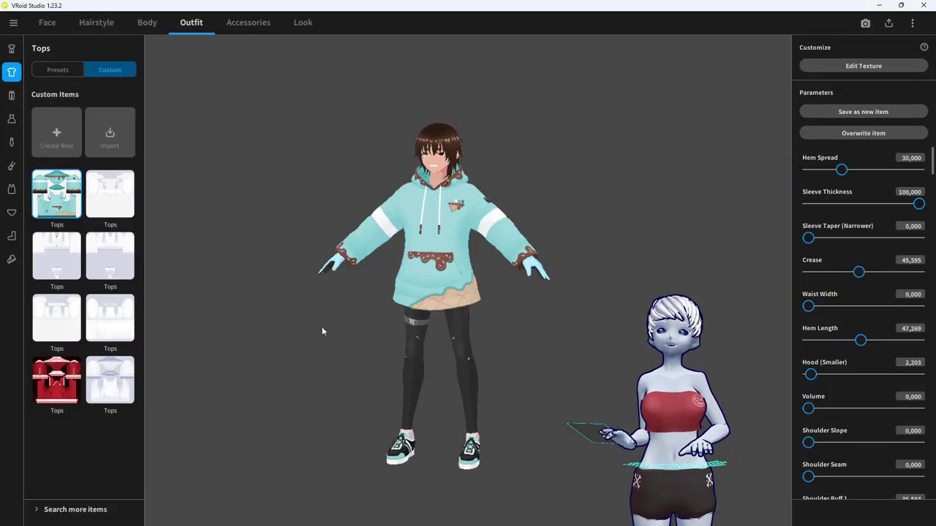
Add the Cat Ears accessory to the character
click(249, 23)
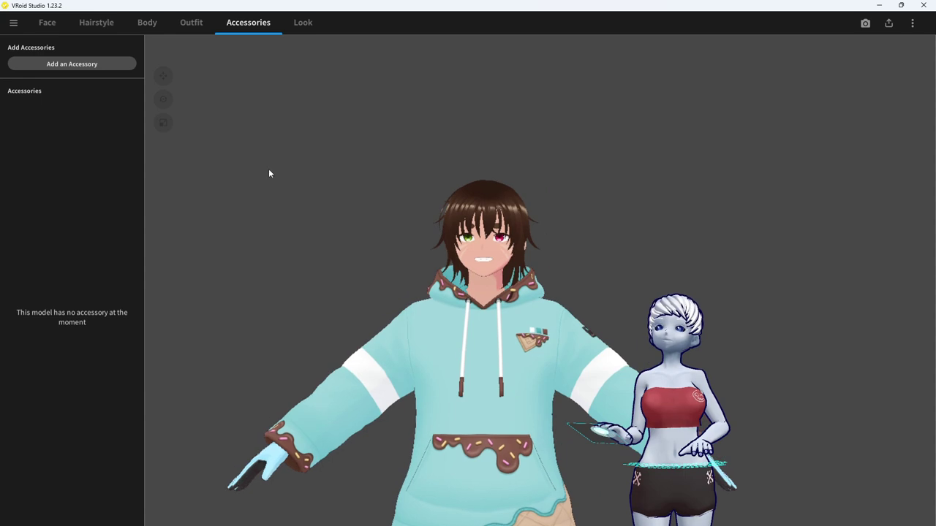
click(86, 65)
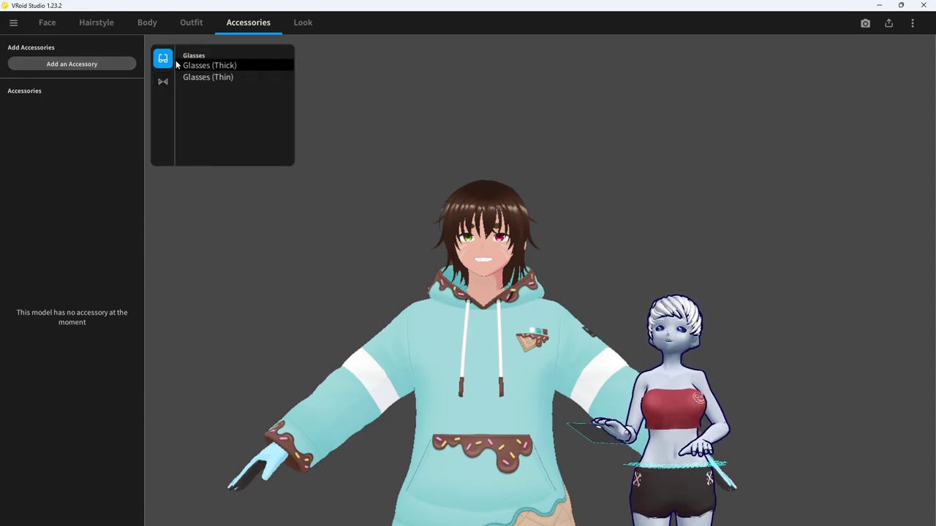
click(164, 82)
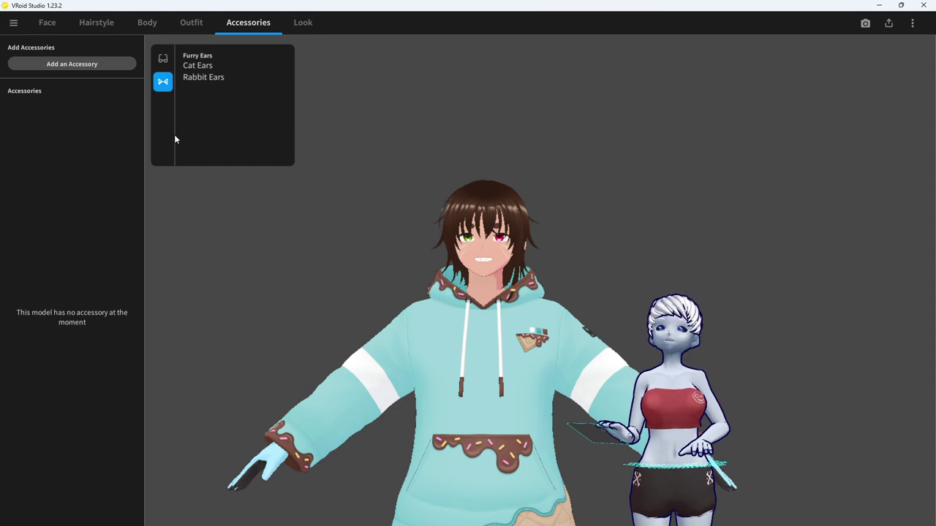
click(209, 67)
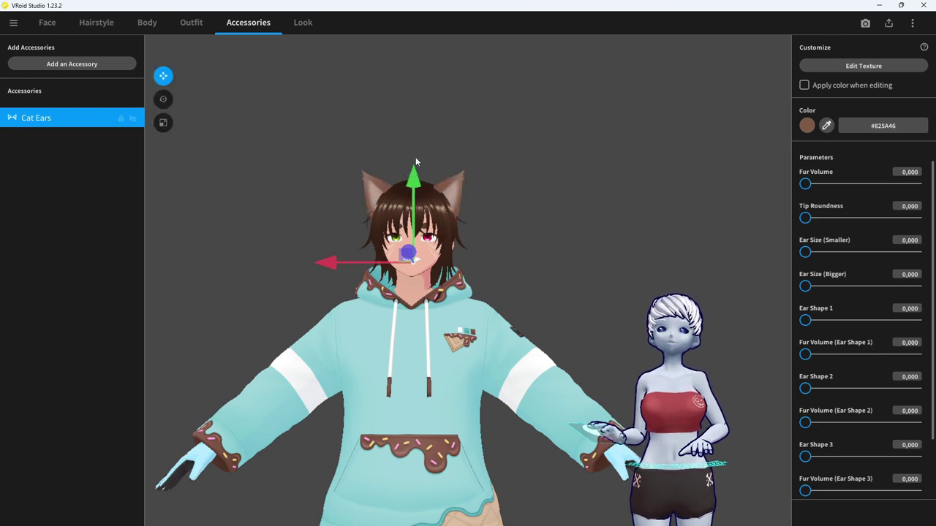
Move the cat ears down slightly so they sit on the character's hair, checking the fit from several angles
drag(415, 158, 416, 160)
right_drag(361, 171, 441, 136)
drag(397, 139, 388, 156)
right_drag(389, 156, 371, 128)
drag(371, 130, 372, 145)
right_drag(372, 146, 515, 160)
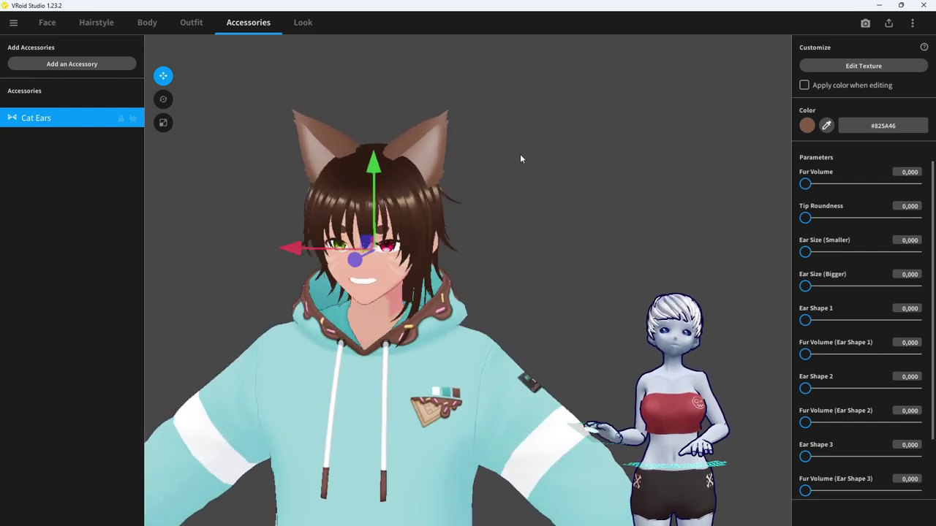
Set the cat ears' Ear Size (Bigger) to 25,110, Ear Shape 1 to 100,000, and Fur Volume to 60,793 for Ear Shape 1 and 3,084 for Ear Shape 2
drag(810, 182, 800, 219)
drag(805, 252, 825, 252)
drag(806, 286, 814, 286)
drag(825, 251, 801, 252)
drag(814, 286, 844, 286)
drag(805, 320, 915, 320)
drag(805, 354, 872, 354)
mouse_move(805, 388)
mouse_down()
mouse_move(893, 388)
mouse_move(802, 388)
mouse_up()
mouse_move(804, 423)
mouse_down()
mouse_move(823, 423)
mouse_move(812, 423)
mouse_up()
drag(805, 456, 813, 456)
drag(844, 285, 833, 286)
mouse_move(811, 422)
mouse_down()
mouse_move(842, 423)
mouse_move(808, 423)
mouse_up()
drag(813, 457, 800, 476)
Review the remaining cat ear parameters and examine the ears on the character from the front, side and back
scroll(808, 465, down, 1)
scroll(804, 468, down, 1)
scroll(804, 476, down, 1)
scroll(804, 477, up, 1)
scroll(609, 253, down, 3)
mouse_move(557, 290)
right_down()
mouse_move(544, 280)
mouse_move(564, 289)
right_up()
scroll(556, 309, down, 3)
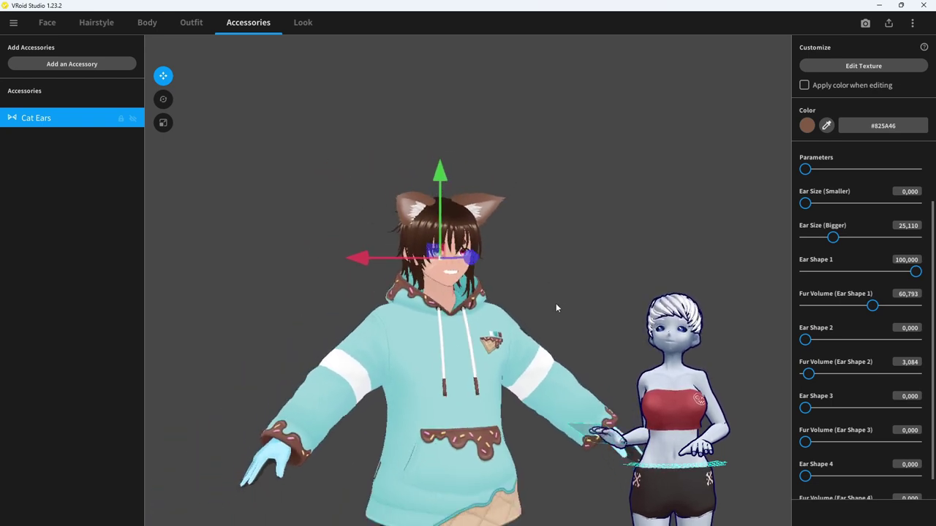
drag(558, 311, 320, 225)
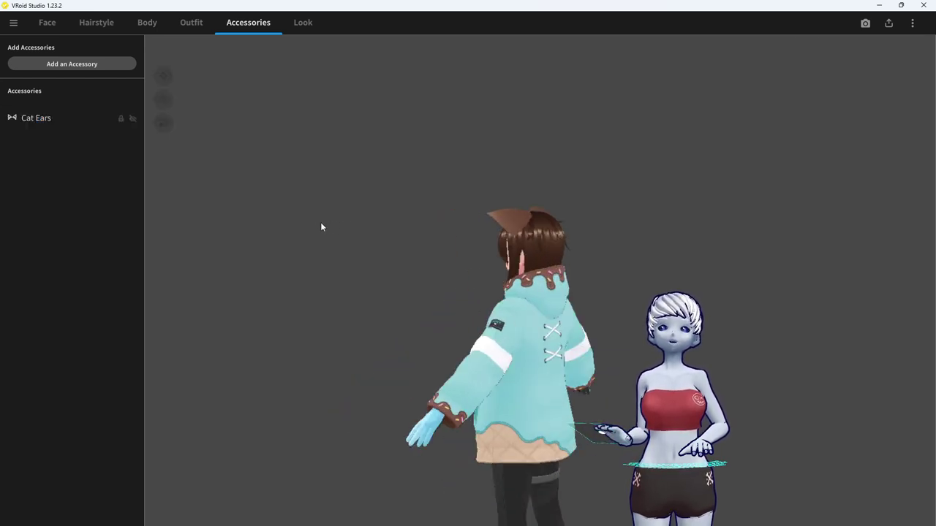
drag(539, 242, 611, 246)
right_drag(610, 246, 548, 235)
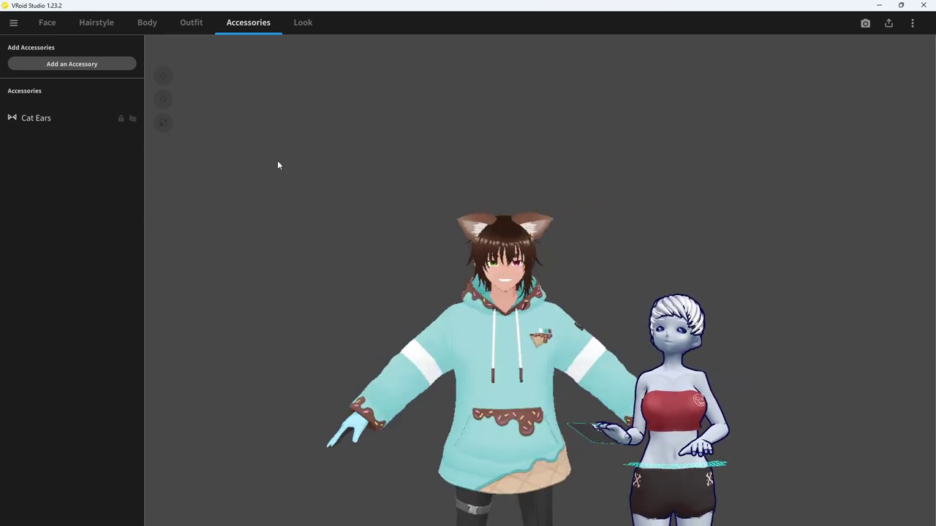
right_drag(396, 212, 405, 175)
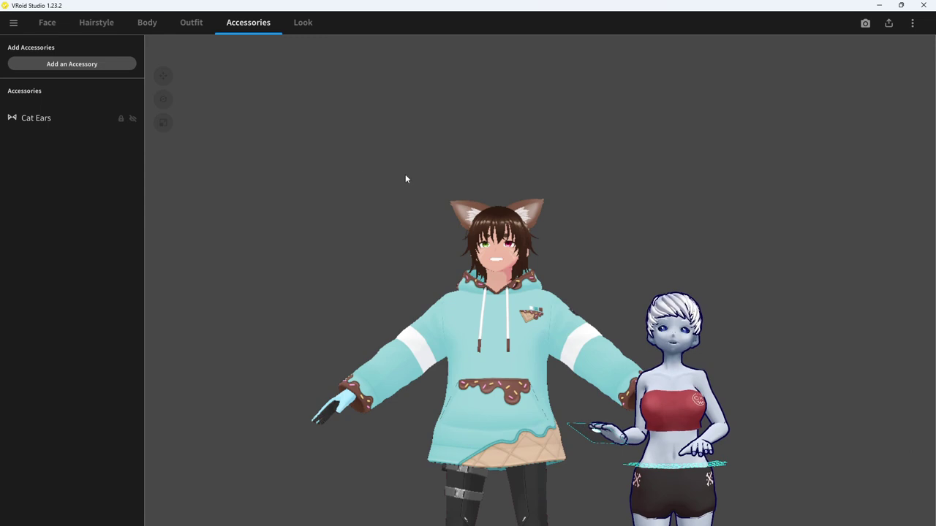
Preview the Happy and Smiling facial expressions and set the character's expression to Neutral
click(57, 25)
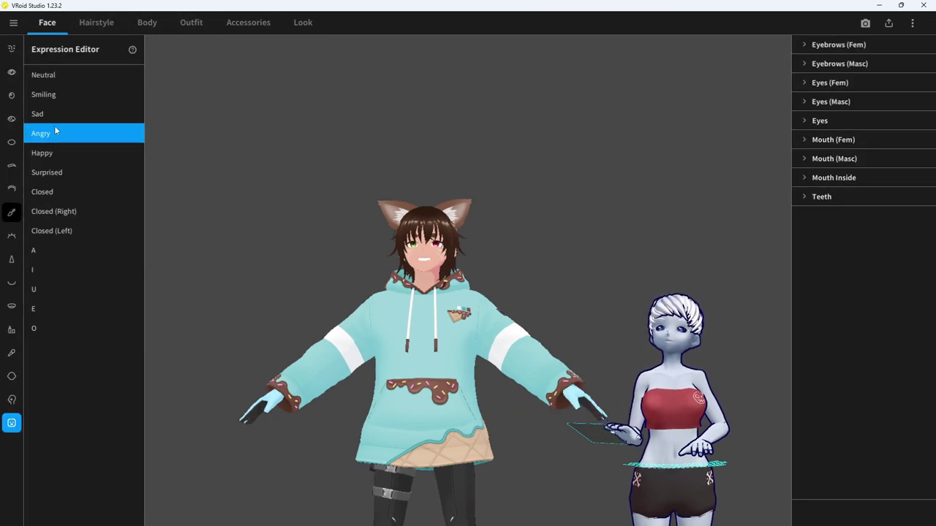
click(65, 78)
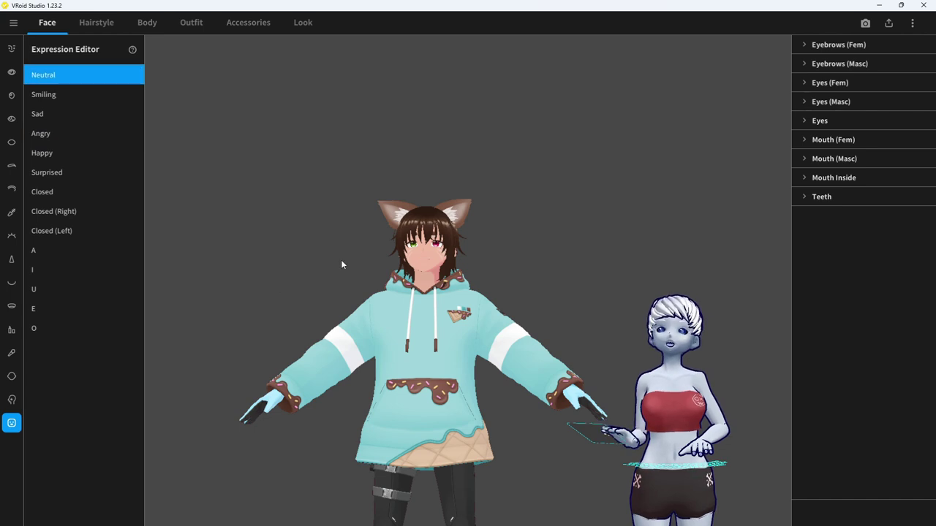
right_drag(293, 178, 356, 225)
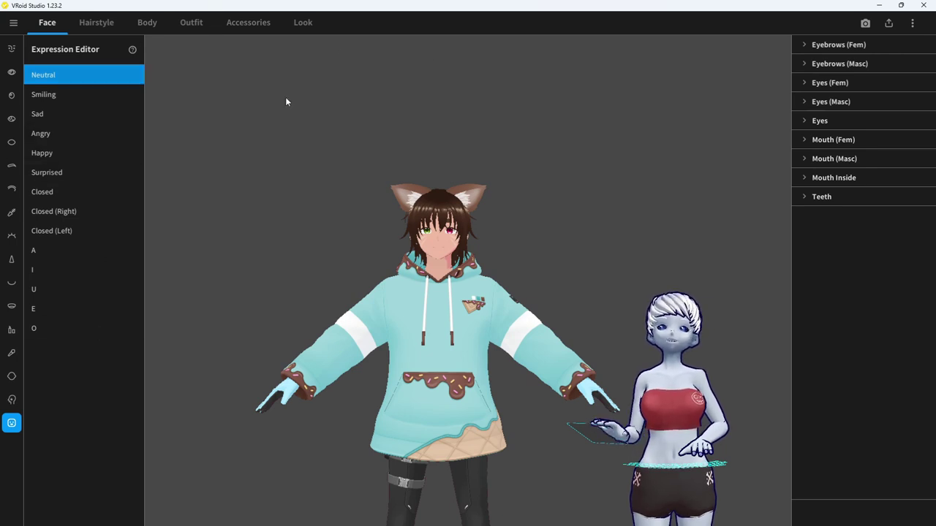
click(86, 153)
click(74, 94)
click(61, 74)
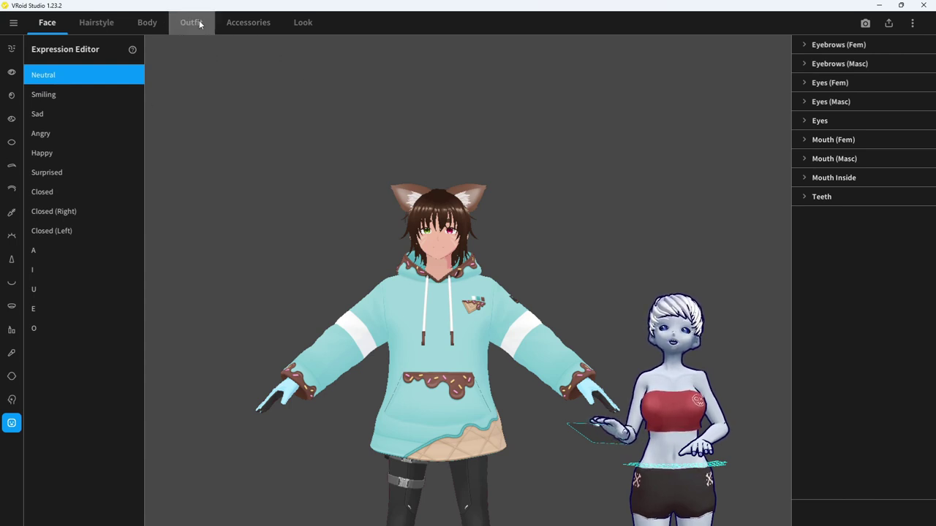
drag(576, 240, 514, 237)
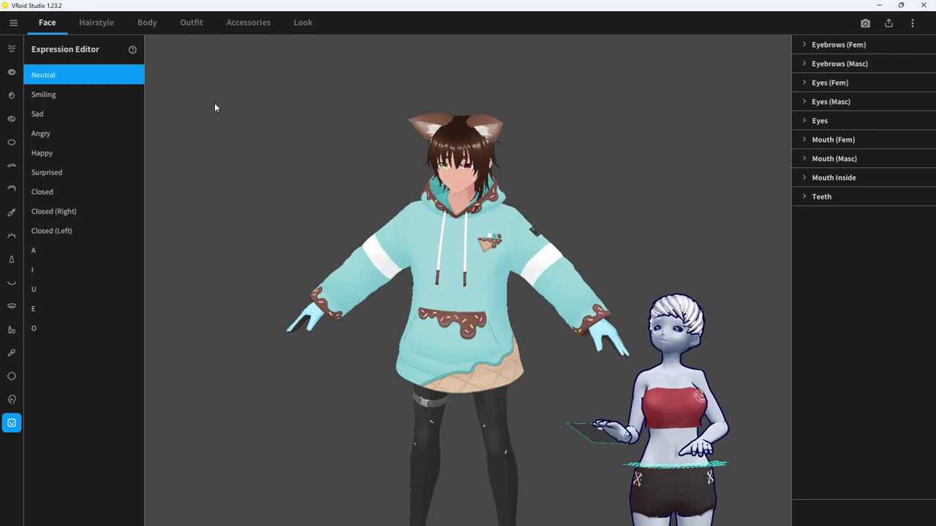
Save the model as Test.vroid in the vroid folder inside Vtubing\Virtuelle Charaklter on drive D
click(13, 23)
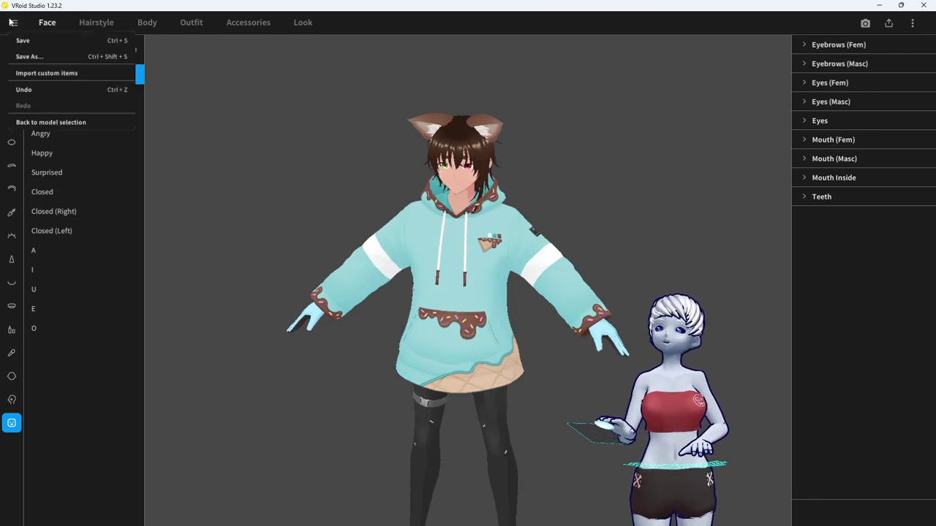
click(22, 40)
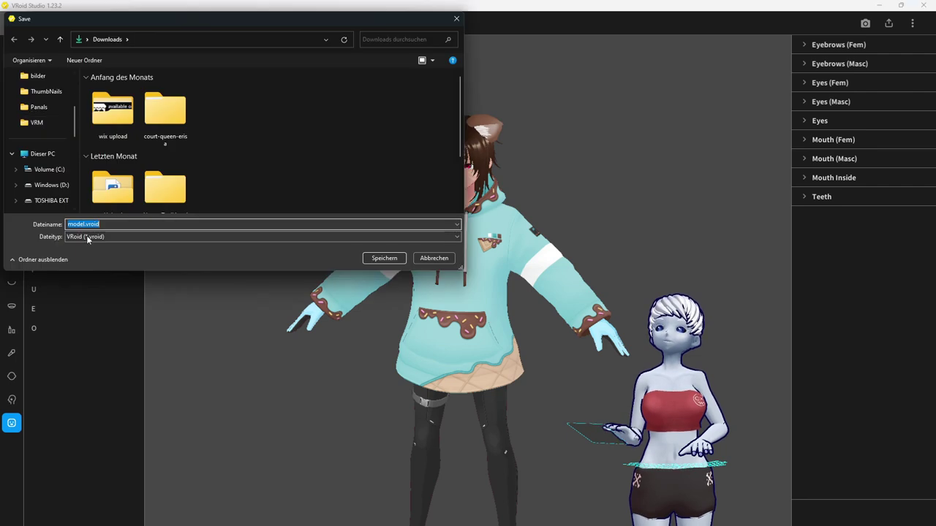
click(52, 185)
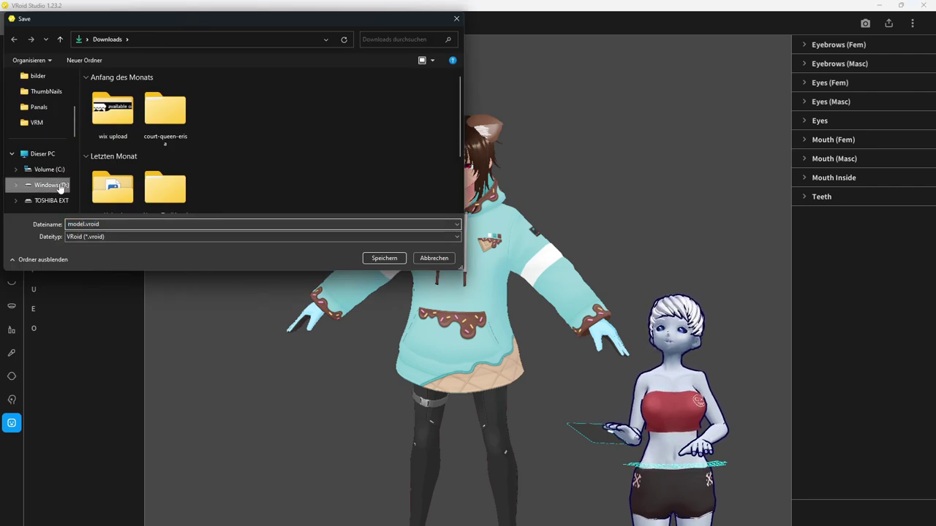
scroll(157, 167, down, 3)
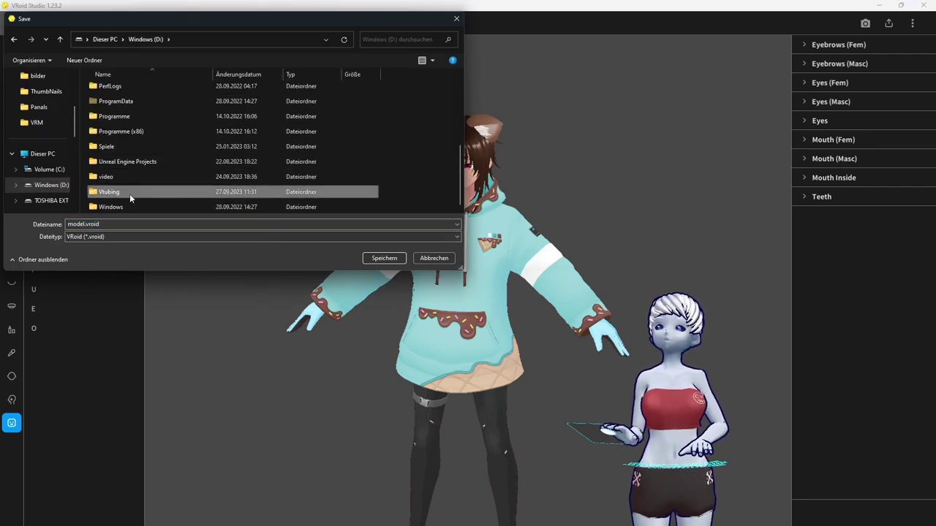
double_click(129, 192)
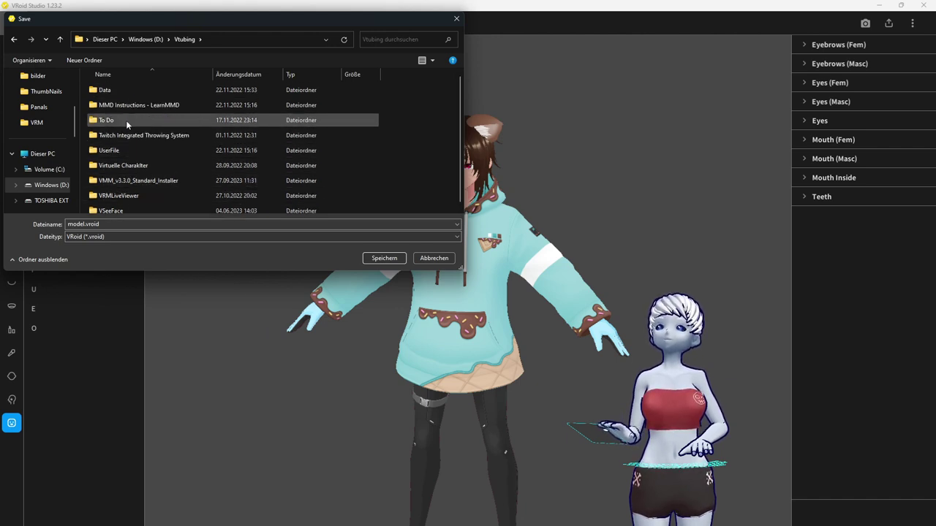
double_click(135, 166)
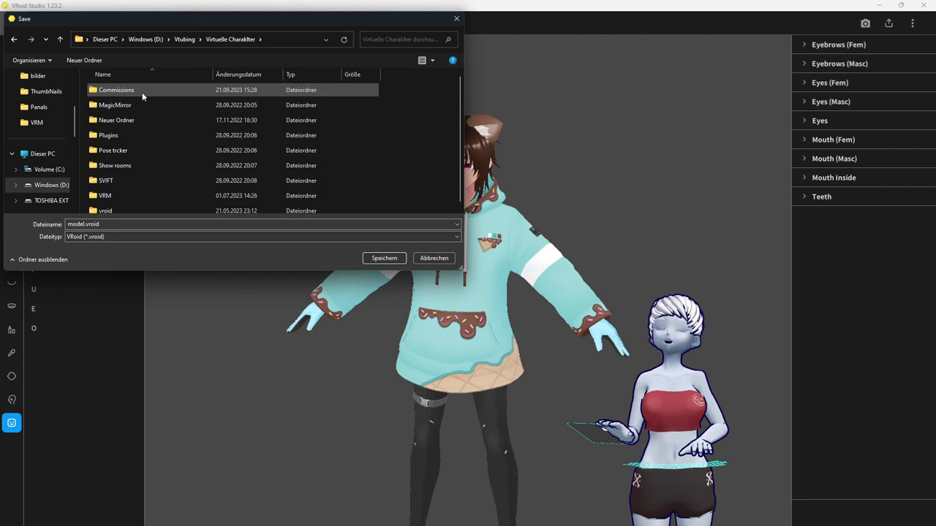
scroll(143, 160, down, 1)
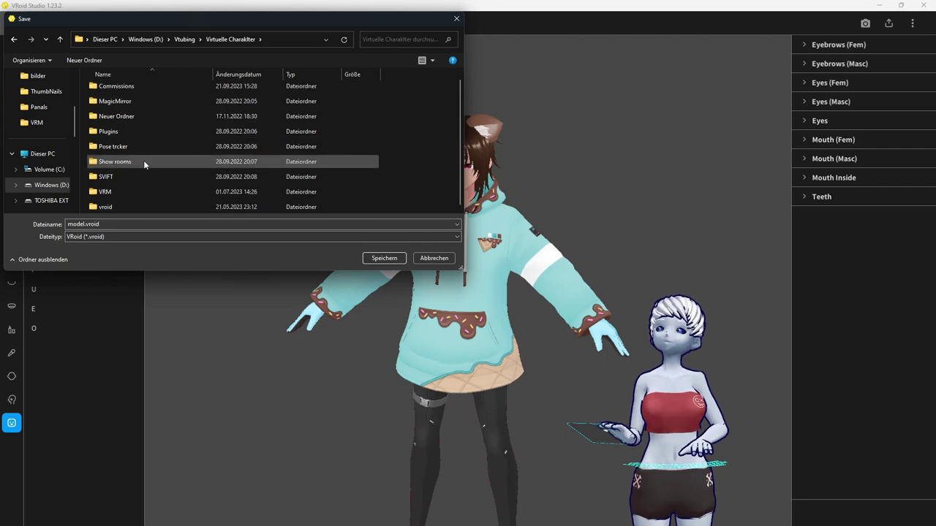
double_click(131, 207)
click(81, 224)
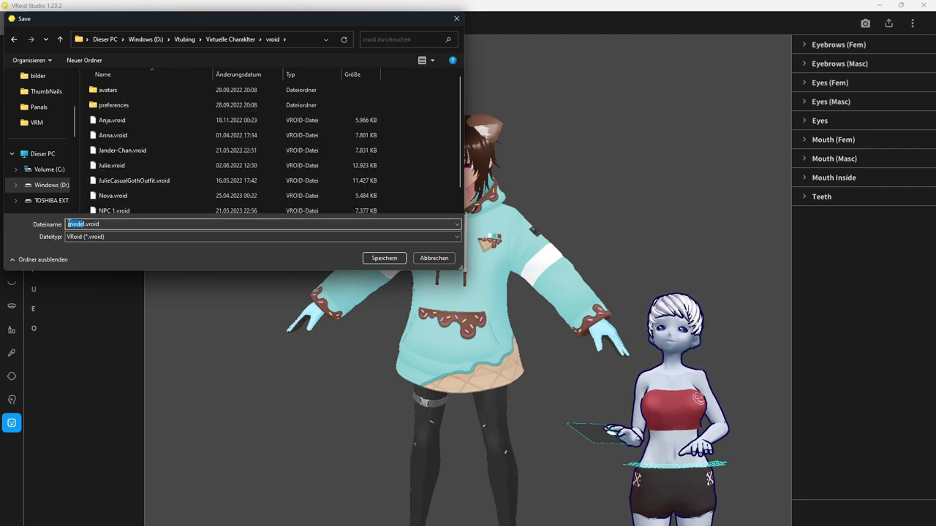
key(BackSpace)
text(Test)
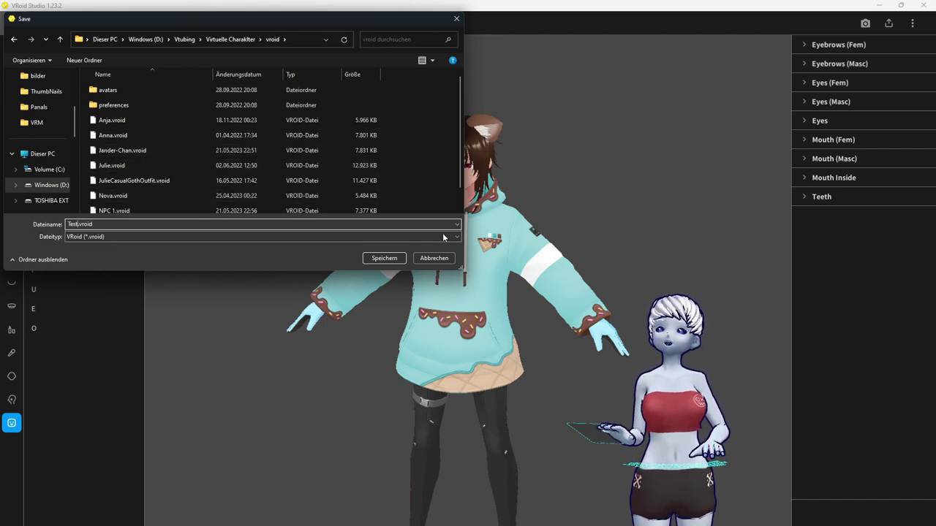
click(377, 258)
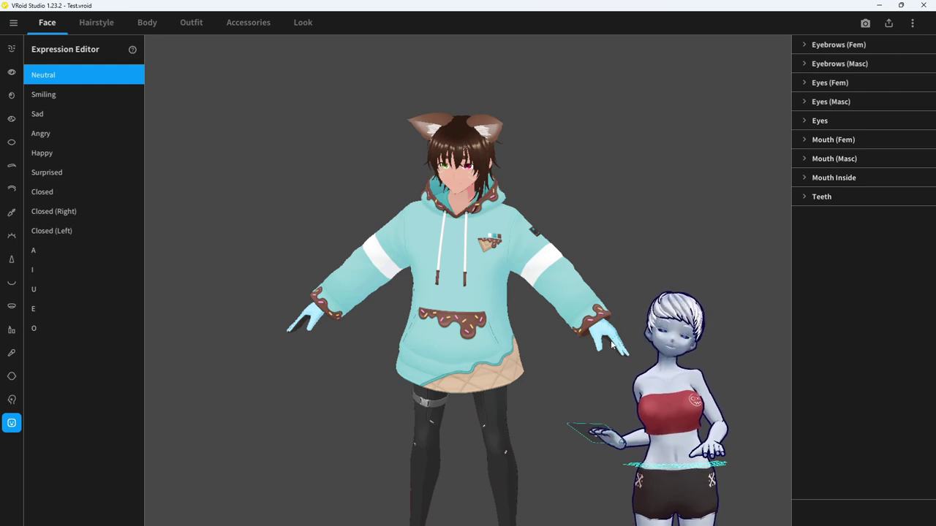
mouse_move(577, 280)
right_down()
mouse_move(470, 277)
mouse_move(545, 270)
mouse_move(586, 277)
right_up()
drag(587, 282, 636, 303)
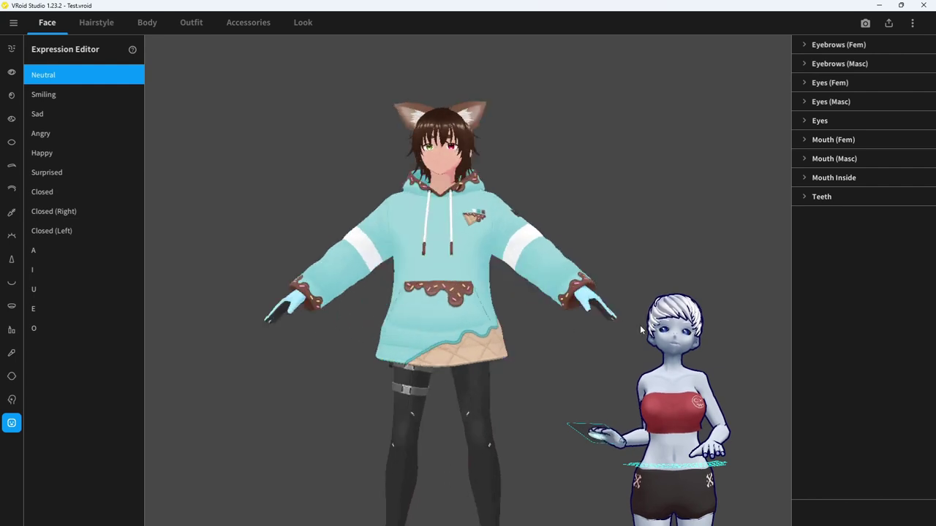
drag(556, 318, 401, 225)
mouse_move(514, 186)
right_down()
mouse_move(500, 285)
mouse_move(504, 197)
right_up()
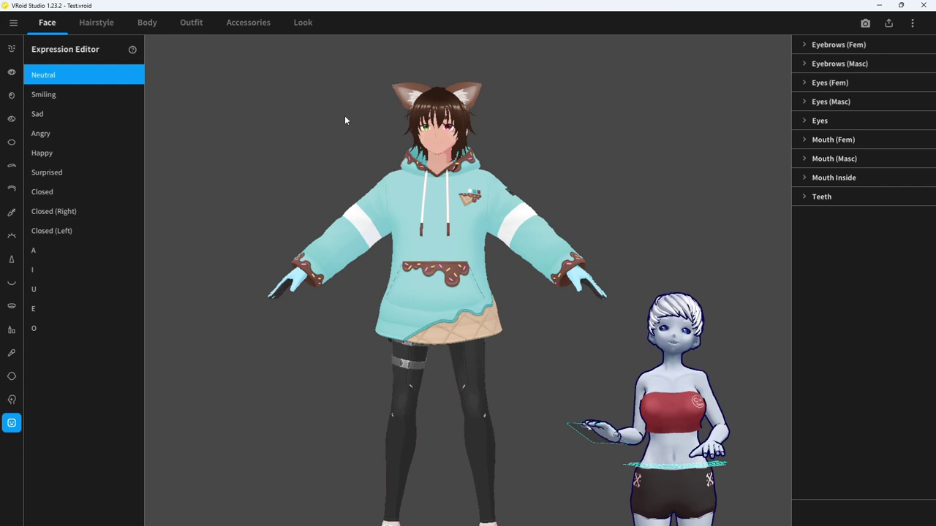
middle_drag(578, 163, 591, 183)
drag(593, 183, 739, 163)
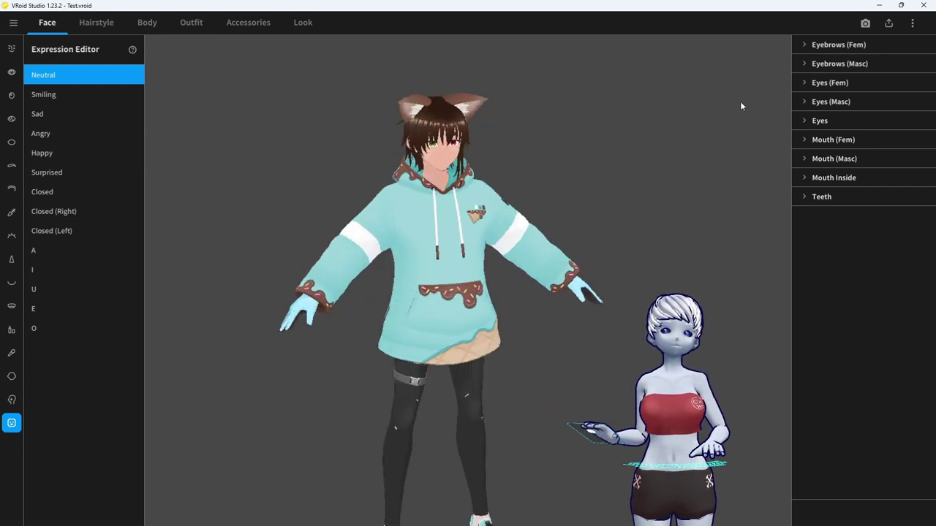
Open the VRM export for the model and bring the character's upper body into view
click(888, 24)
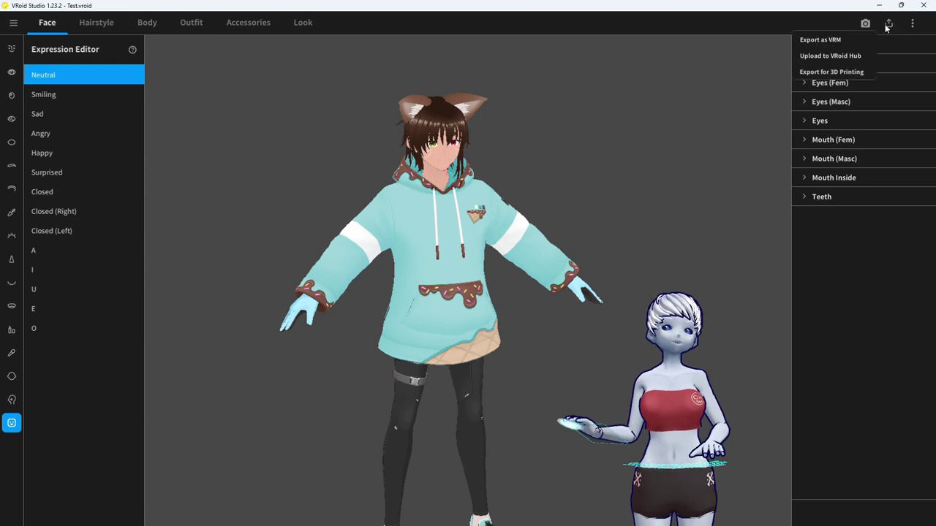
click(833, 41)
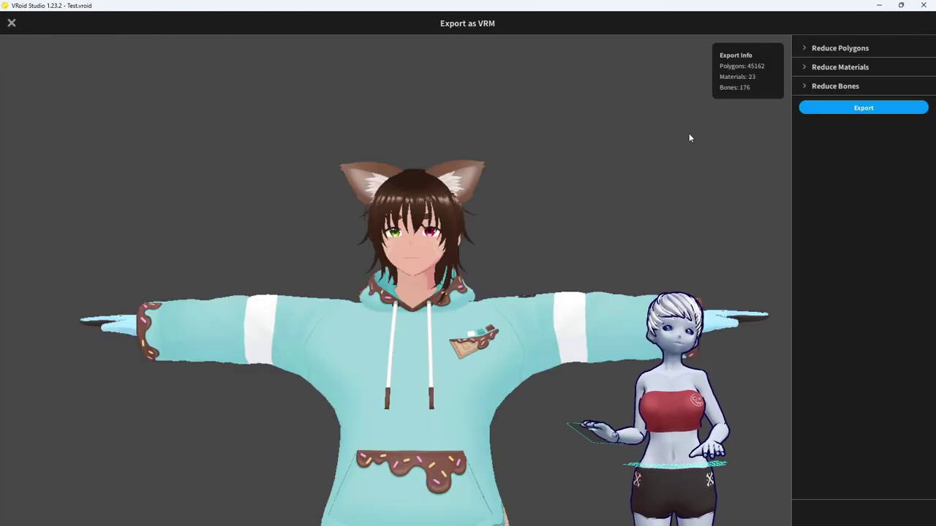
middle_drag(572, 317, 565, 246)
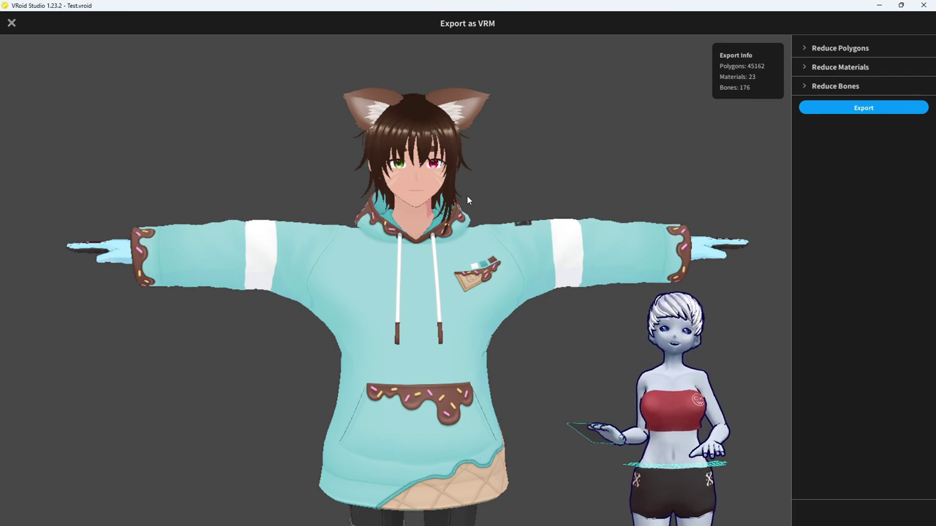
Check the texture quality options offered for reducing the model's materials, leaving the setting at Original
click(804, 68)
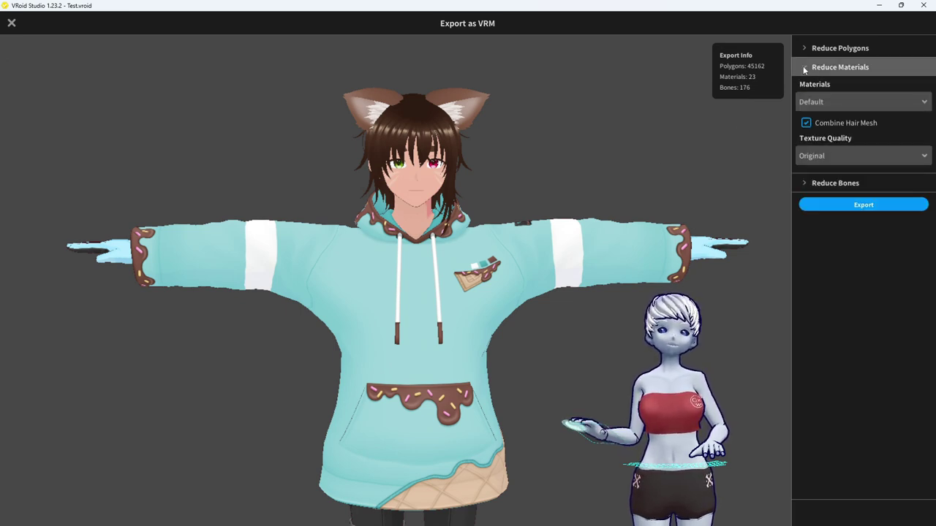
click(839, 154)
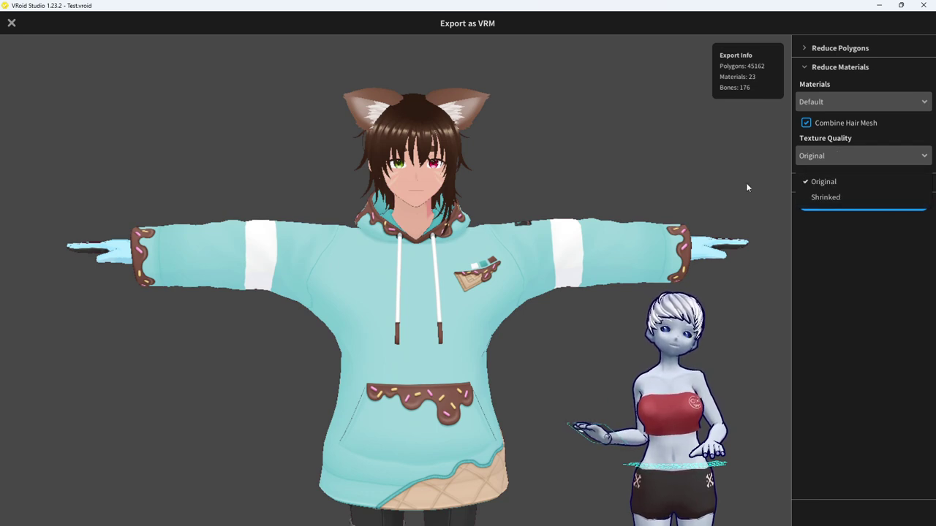
click(672, 167)
click(804, 68)
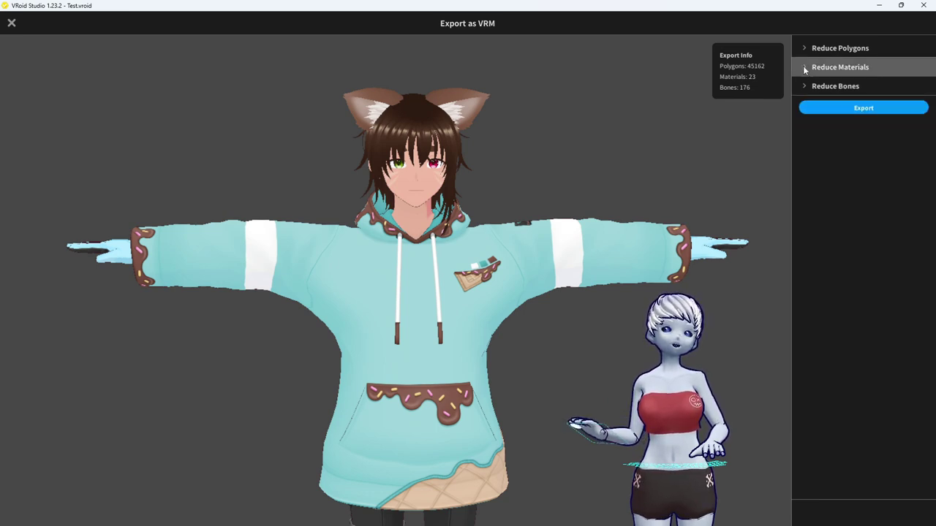
Proceed to the VRM settings with the VRM0.0 format and fill in the avatar's title and the creator's name
click(829, 110)
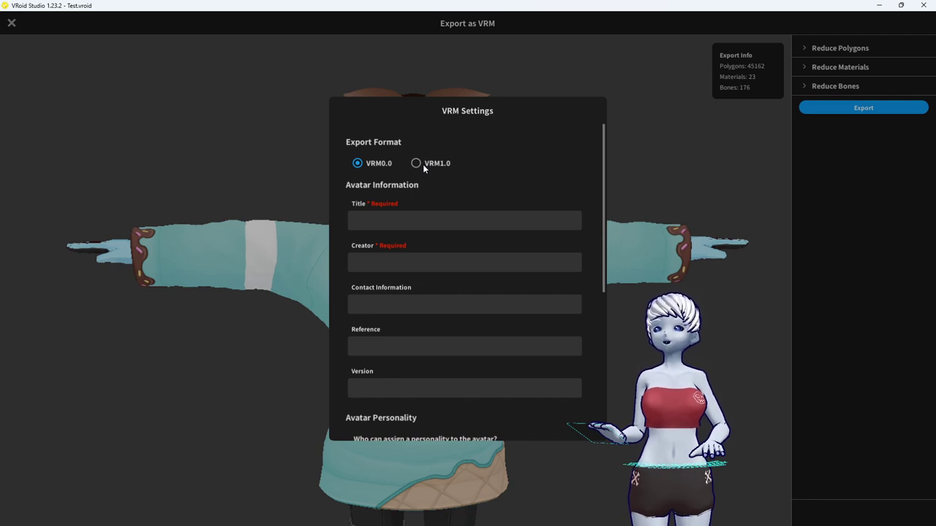
click(386, 220)
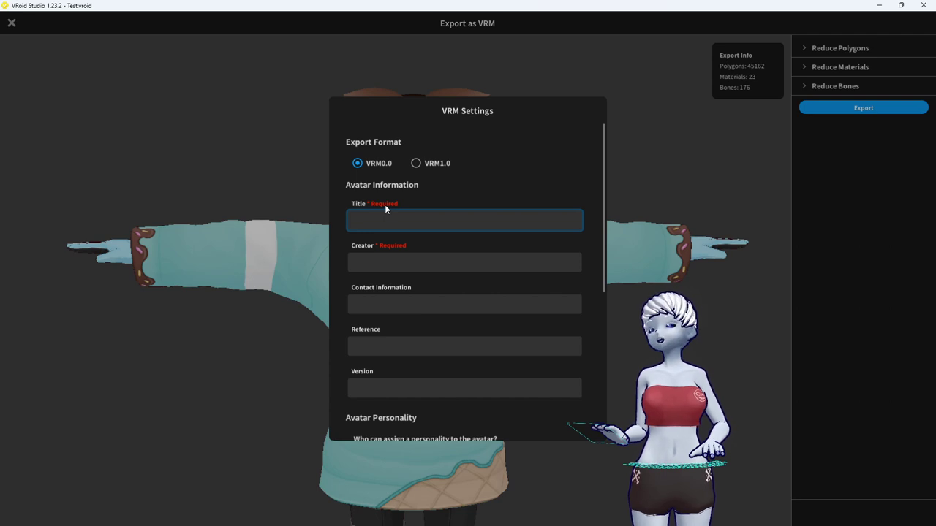
text(Kevin)
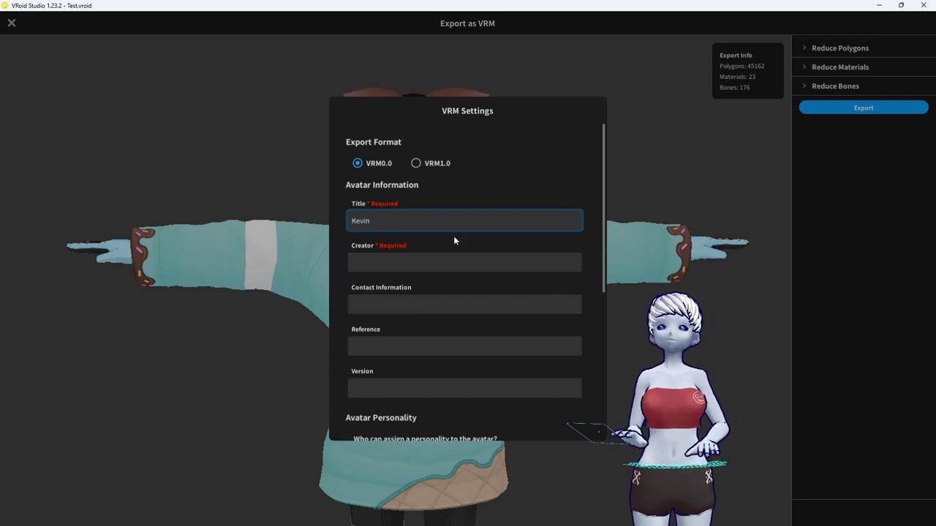
click(429, 266)
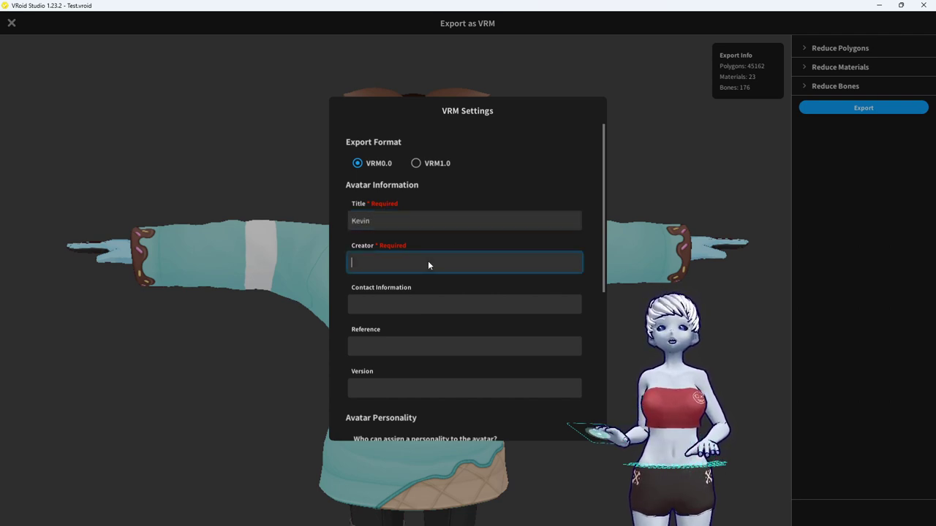
text(Vanum)
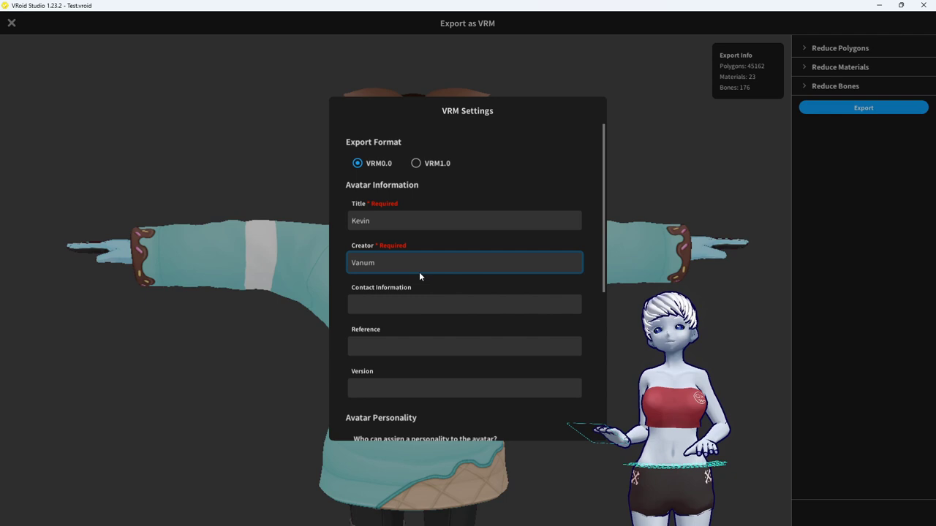
click(422, 307)
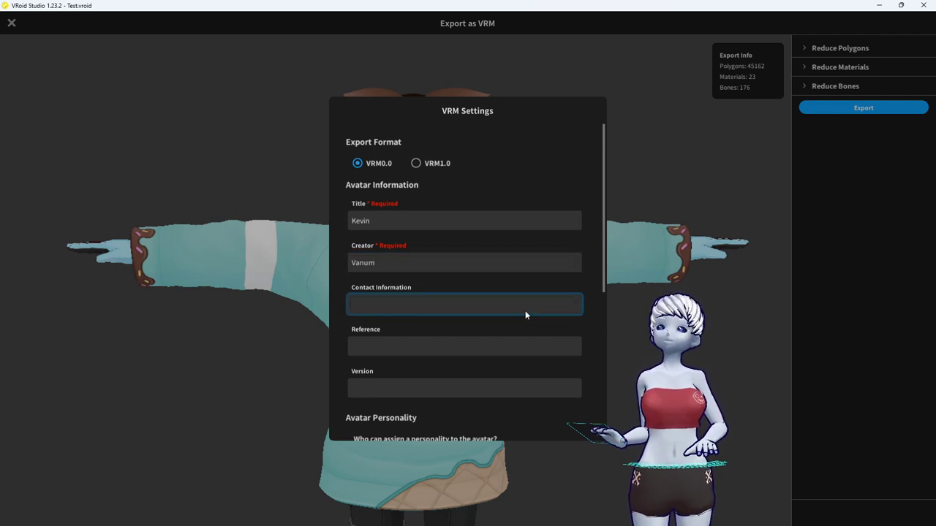
Review the VRM settings and allow Anyone to assign a personality to the avatar
scroll(433, 350, down, 1)
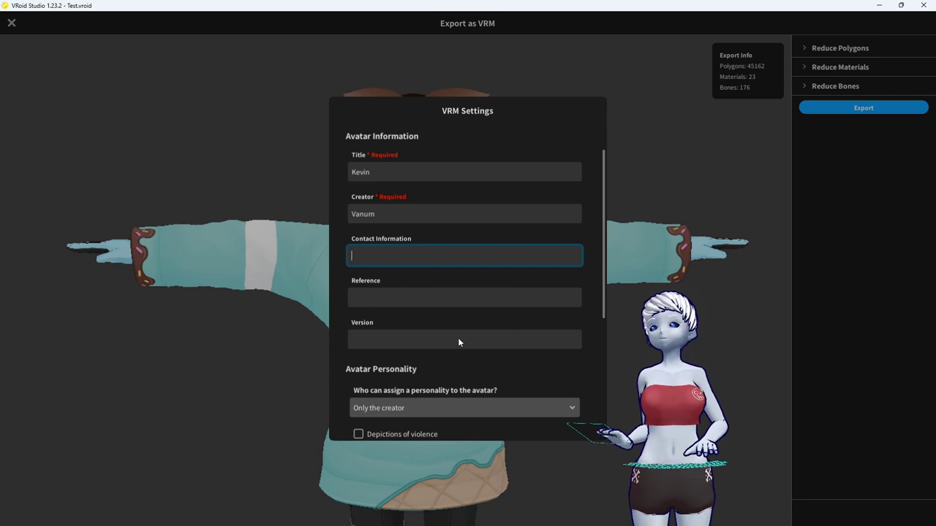
scroll(452, 322, down, 1)
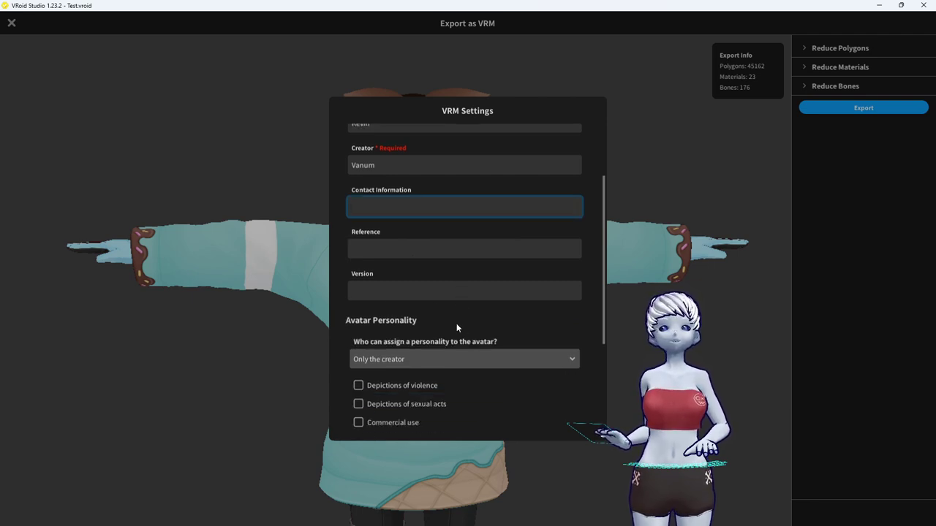
scroll(397, 287, up, 2)
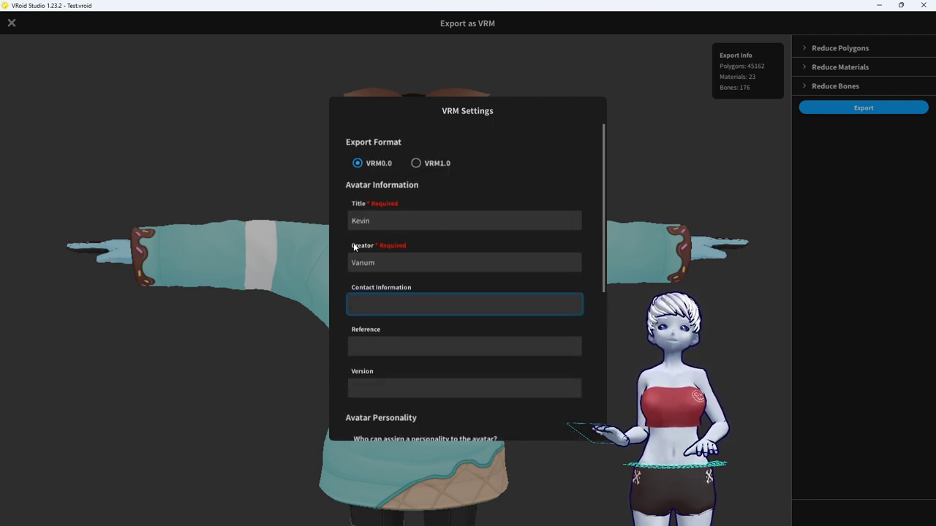
scroll(484, 299, down, 4)
scroll(488, 324, down, 1)
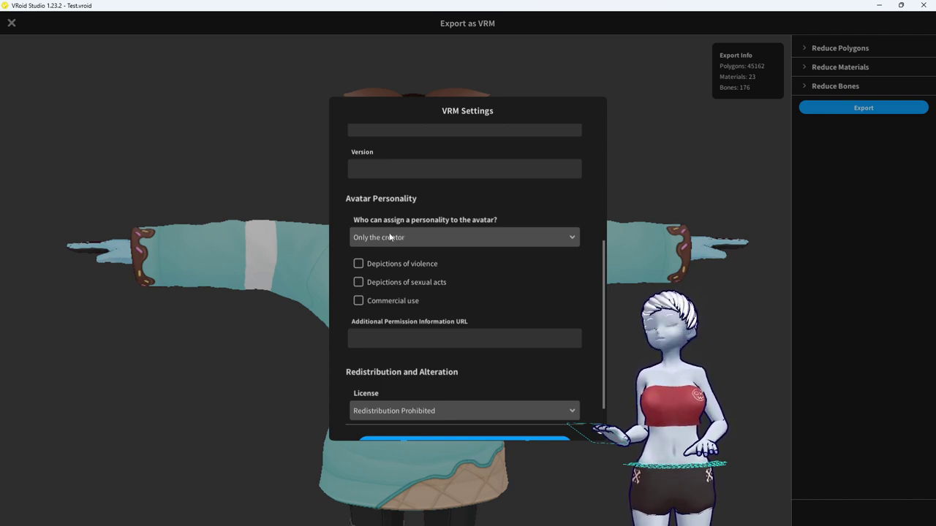
click(418, 237)
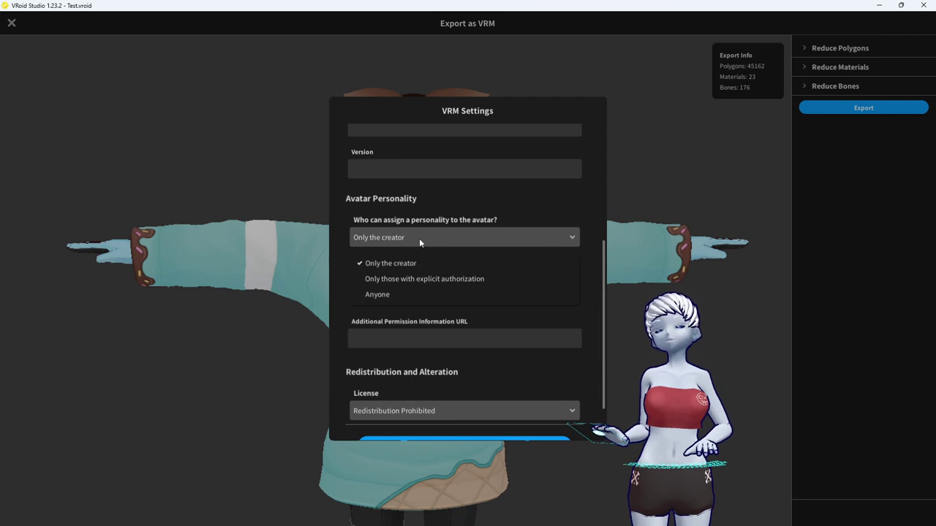
click(374, 295)
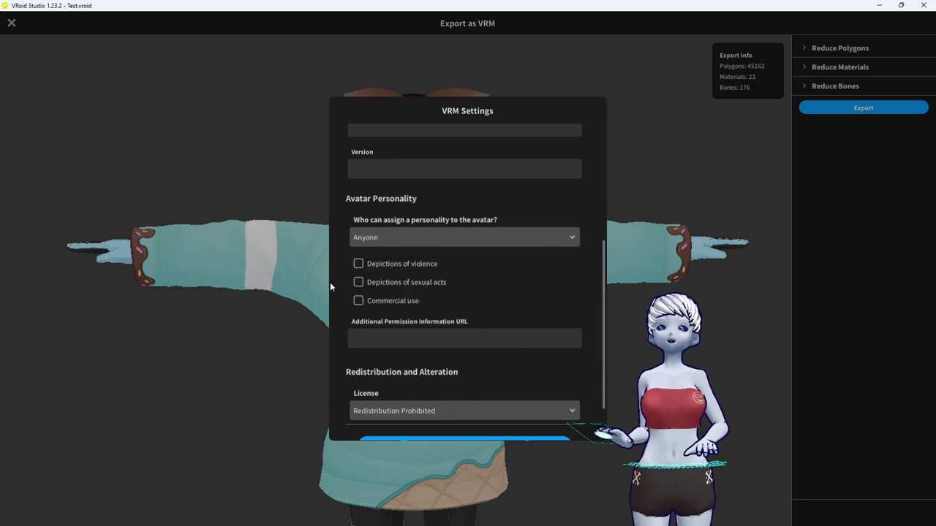